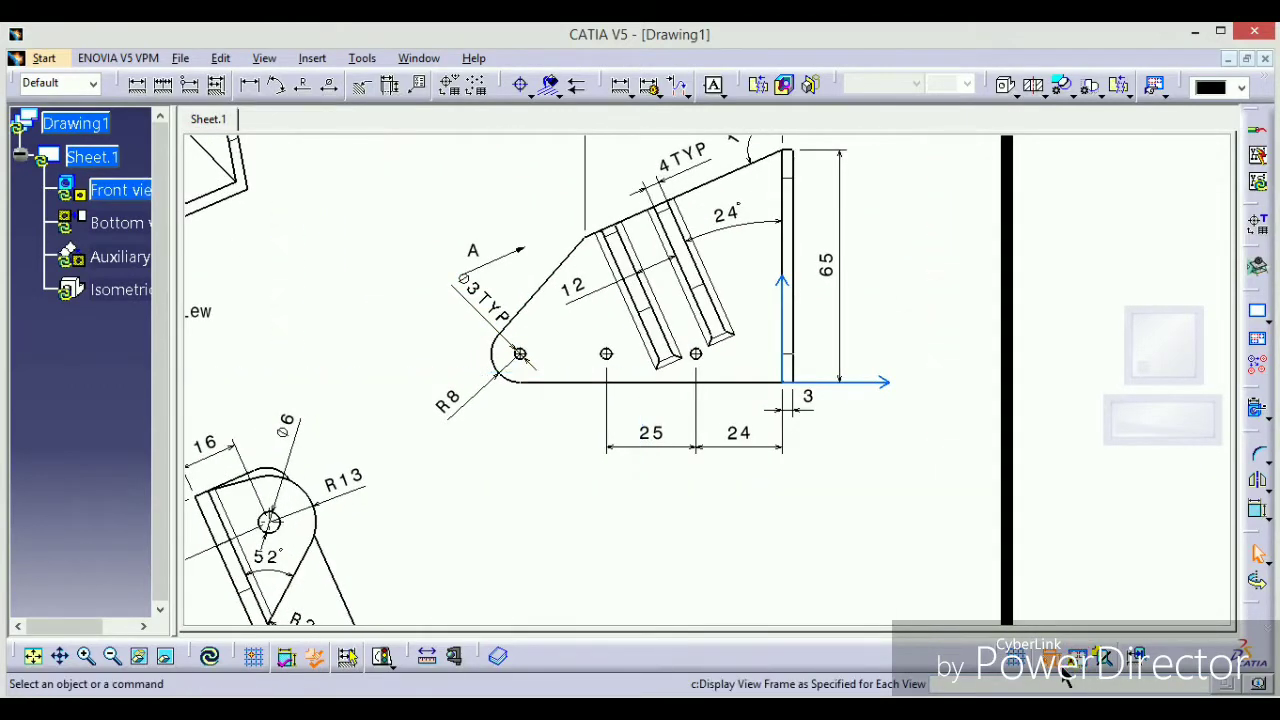
- In the ANGLE BRACKET sketch, draw a closed four-sided profile from the origin with a vertical edge about 97 mm high and two slanted upper edges
middle_drag(757, 514, 754, 591)
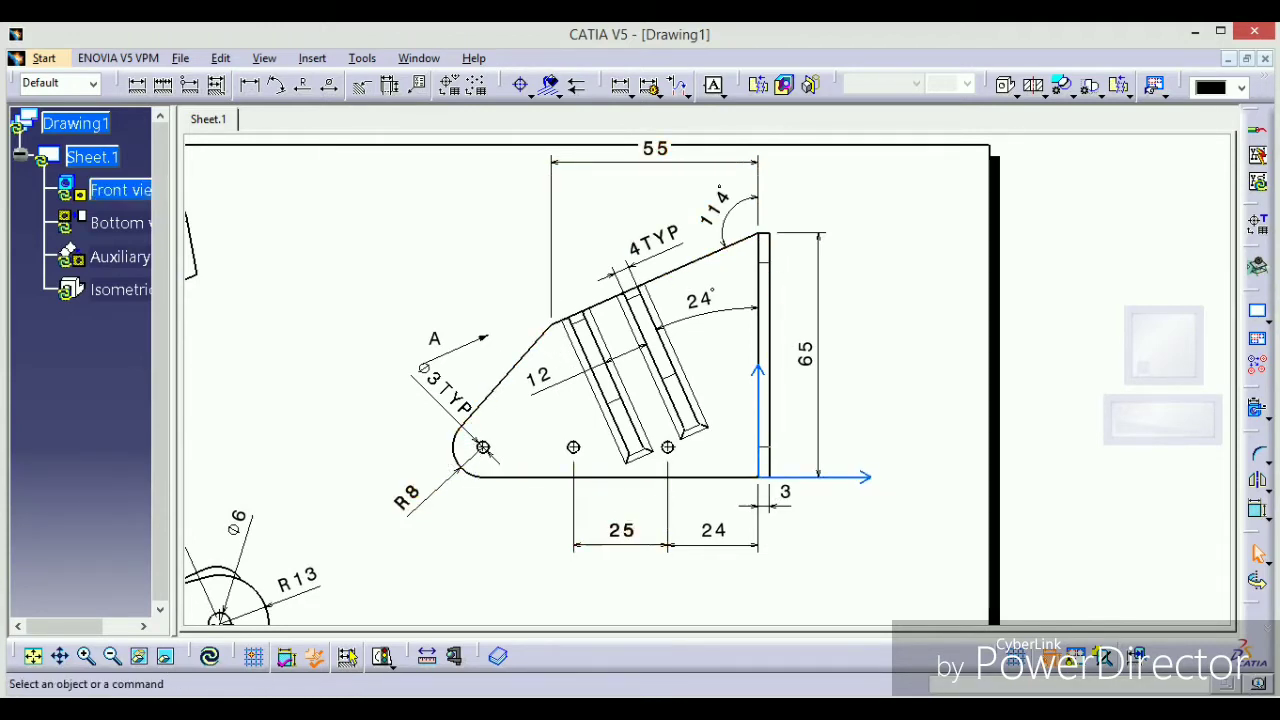
click(419, 58)
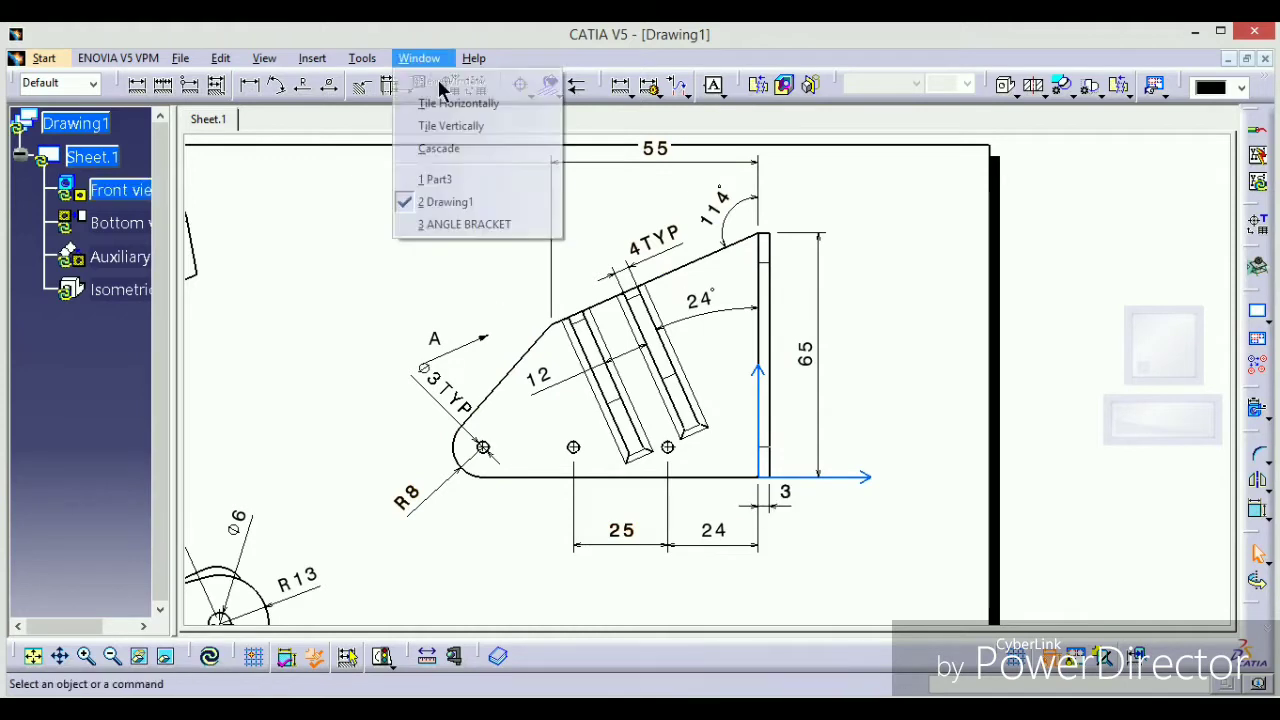
click(465, 224)
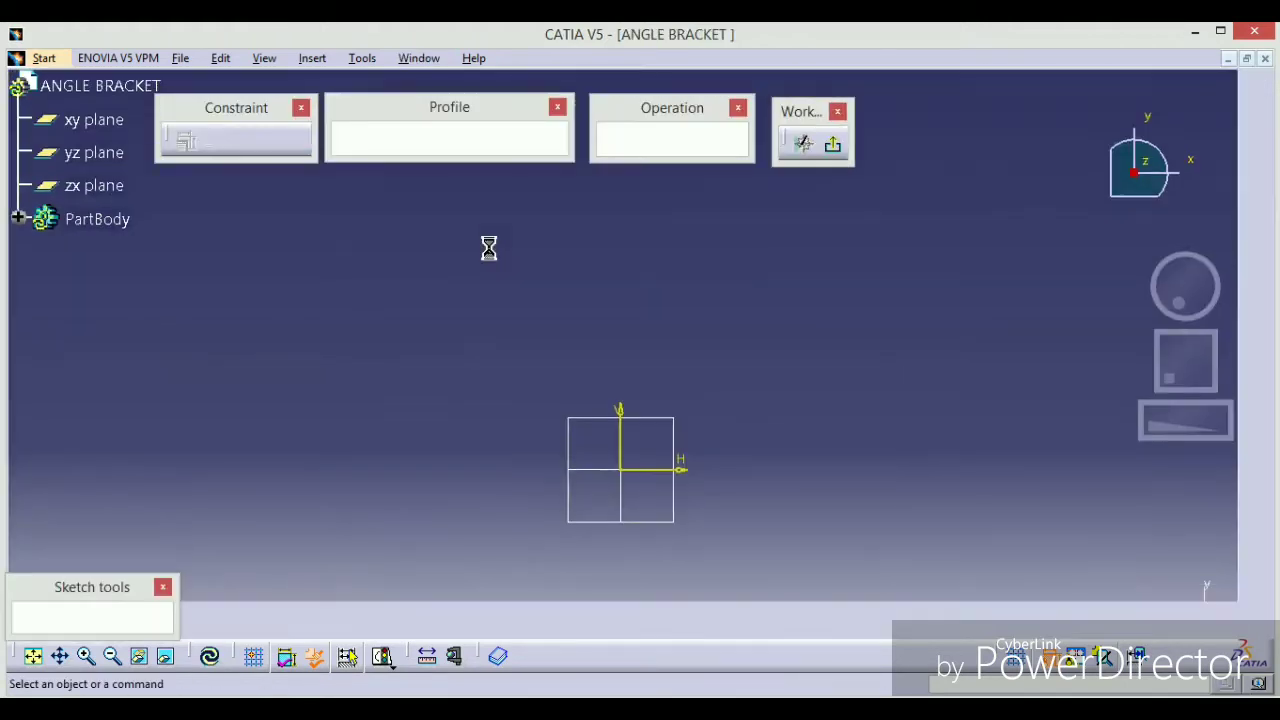
click(358, 142)
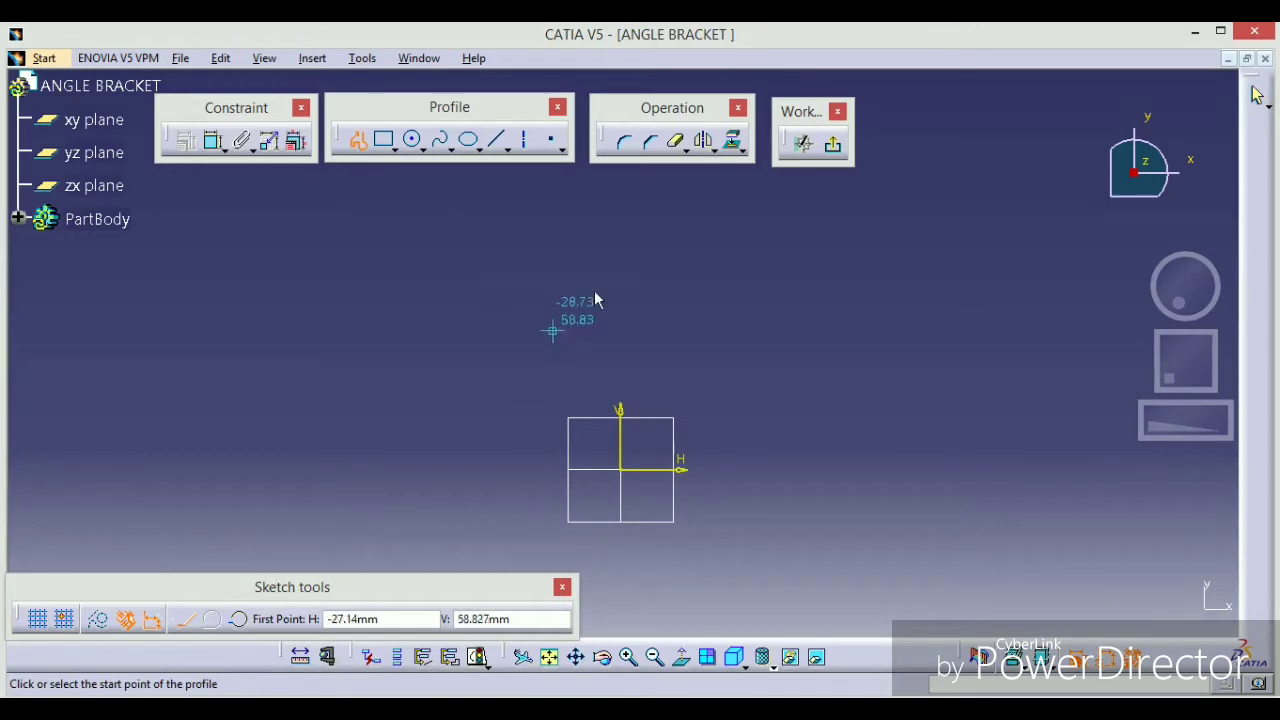
click(620, 230)
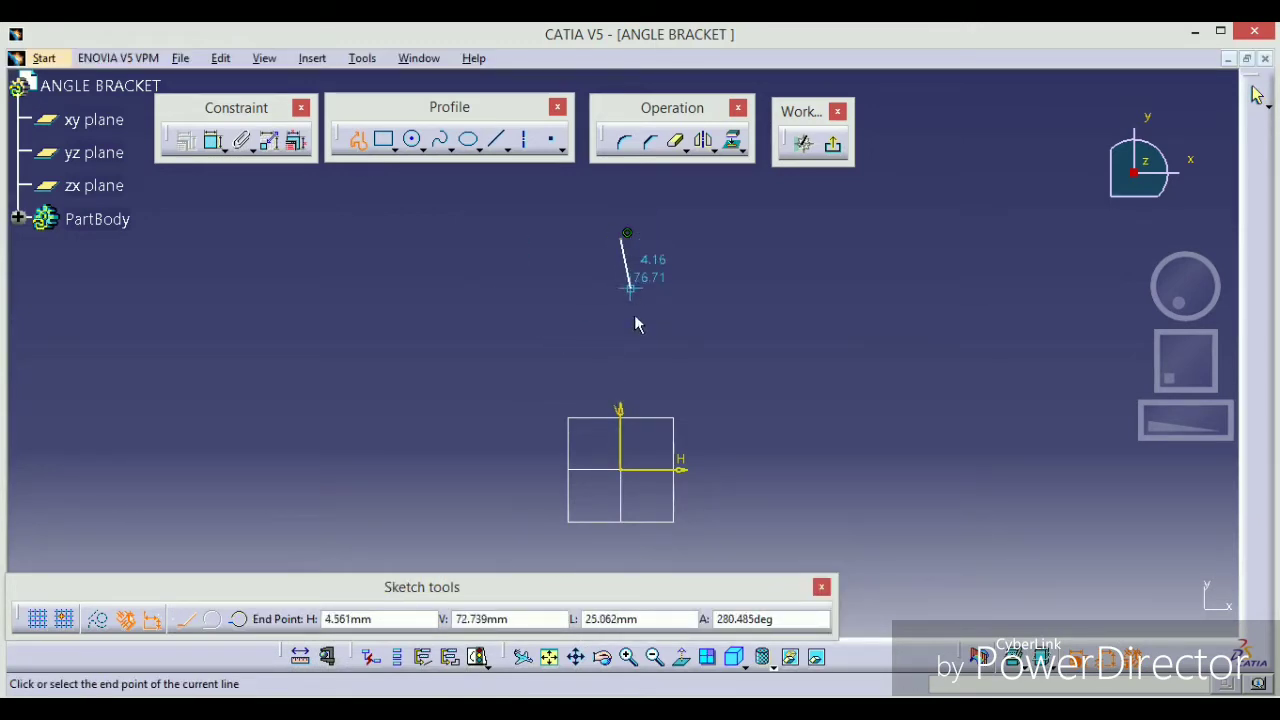
click(628, 477)
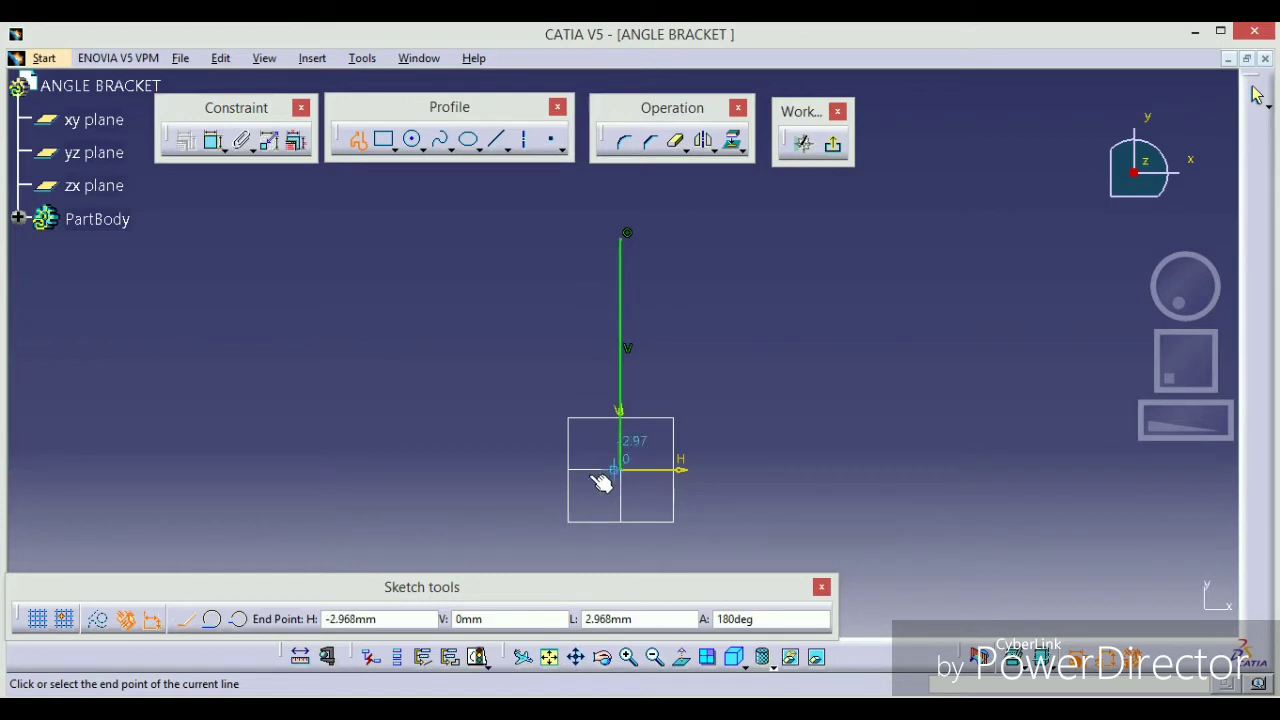
click(355, 470)
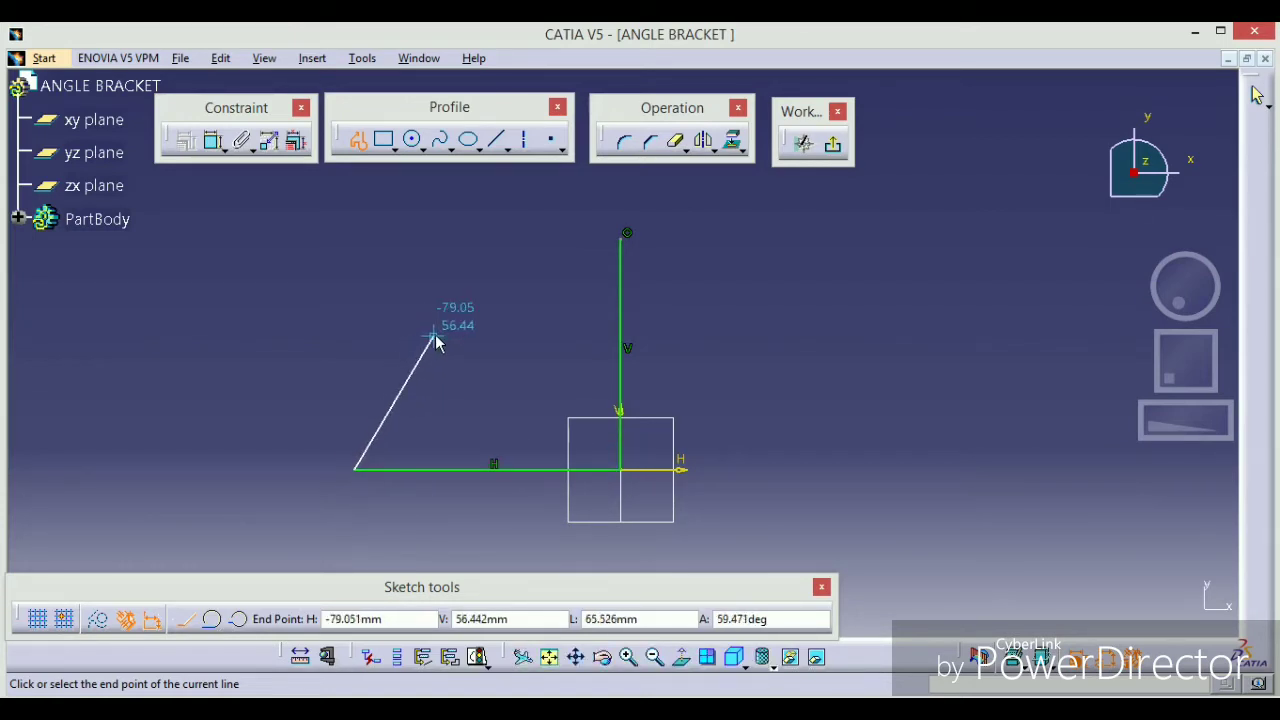
click(433, 338)
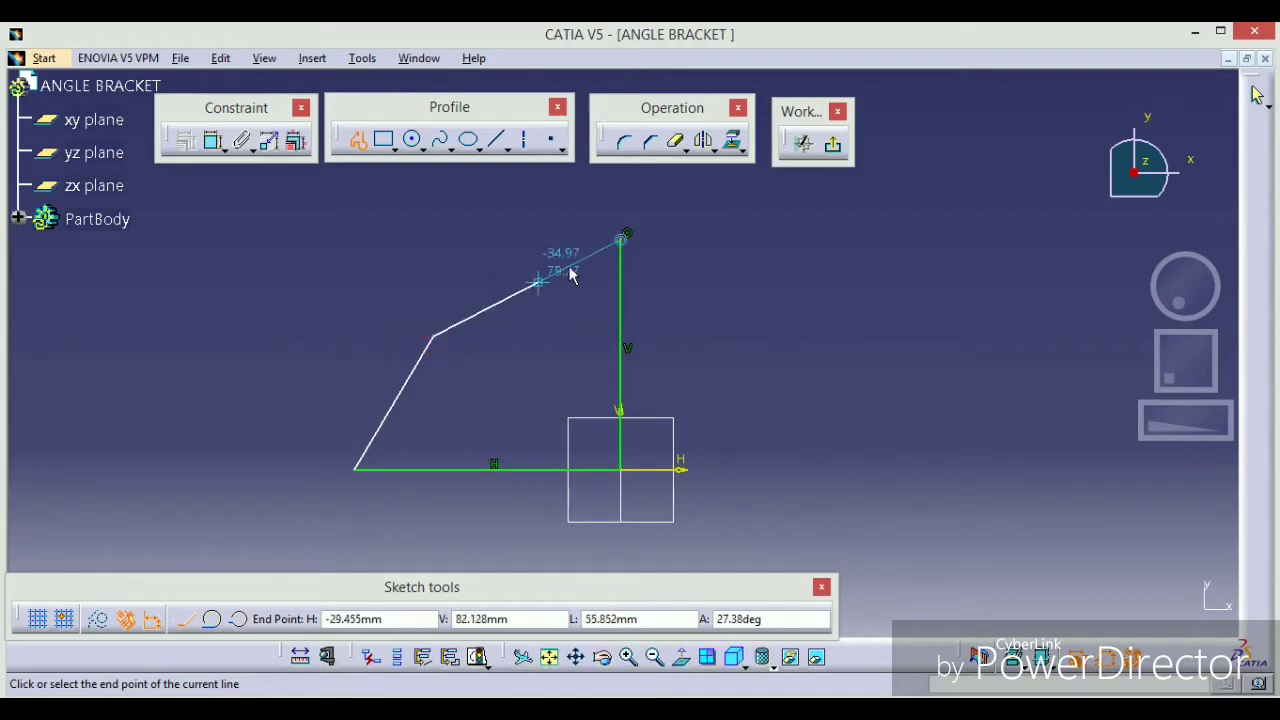
click(622, 240)
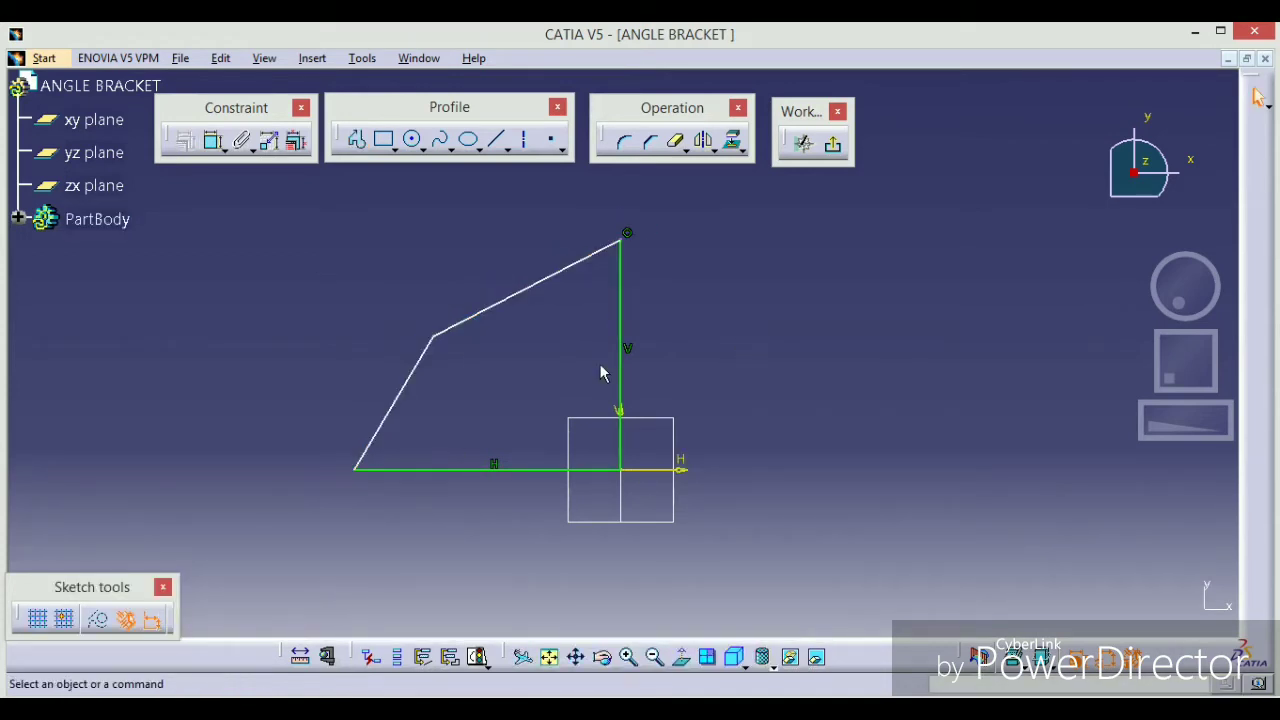
- Switch to Drawing1 and examine the bracket's front view and bottom view dimensions
click(418, 58)
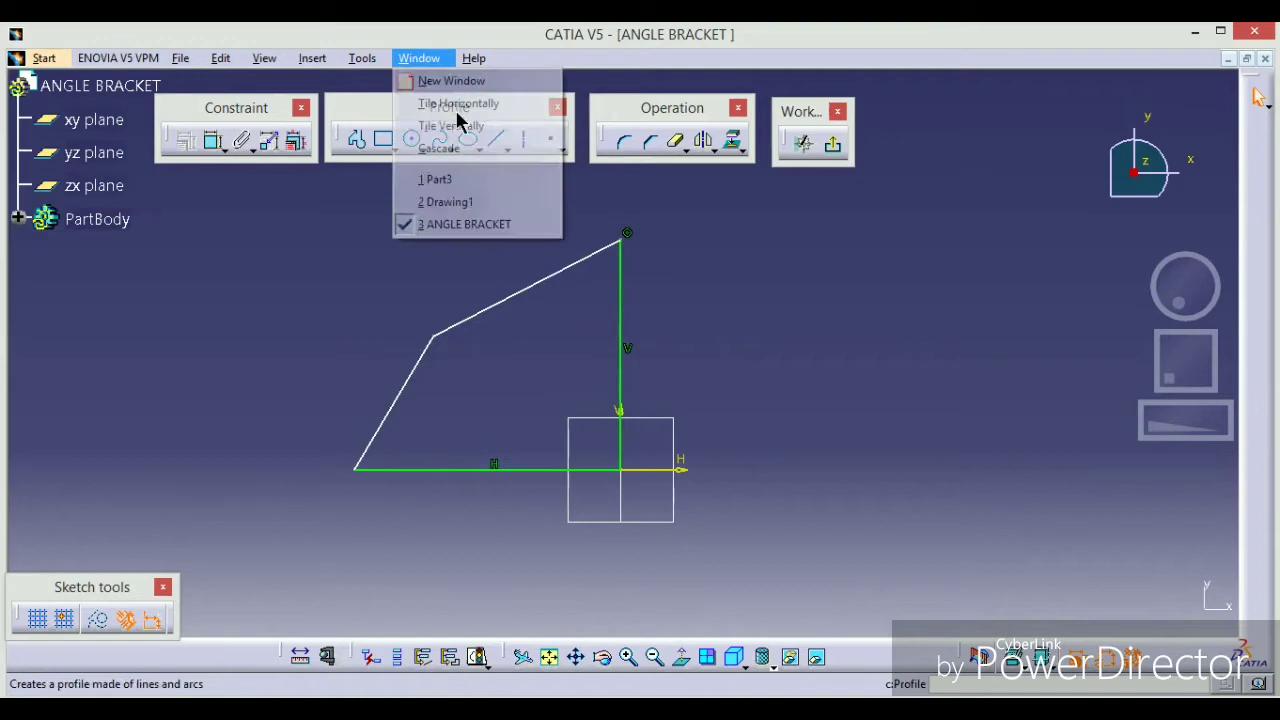
click(490, 202)
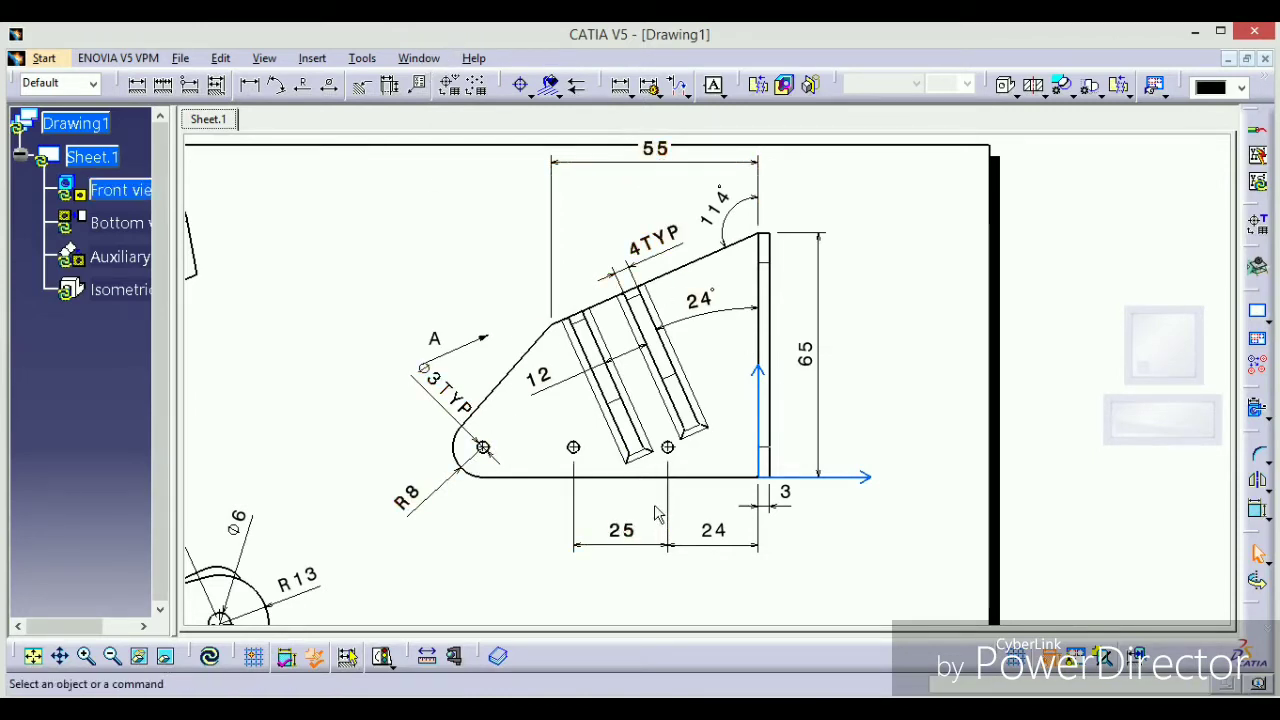
ctrl+middle_drag(647, 513, 647, 560)
middle_drag(650, 400, 650, 520)
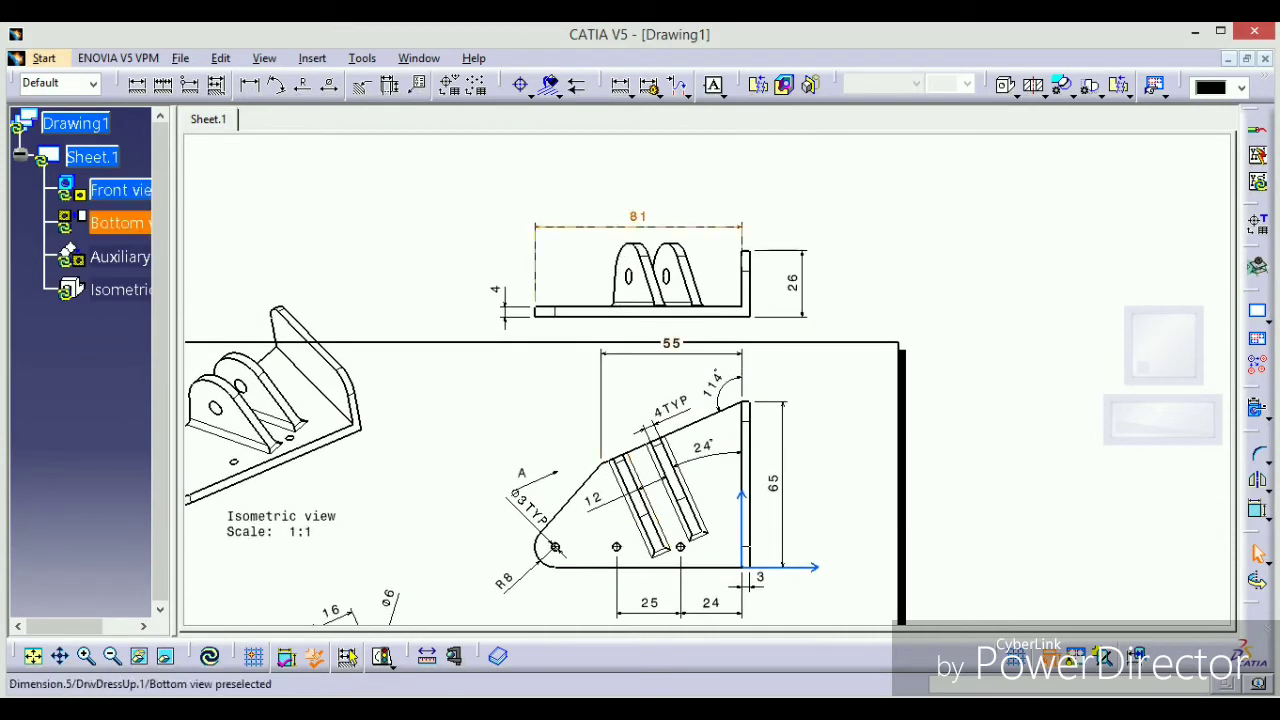
ctrl+middle_drag(749, 283, 757, 214)
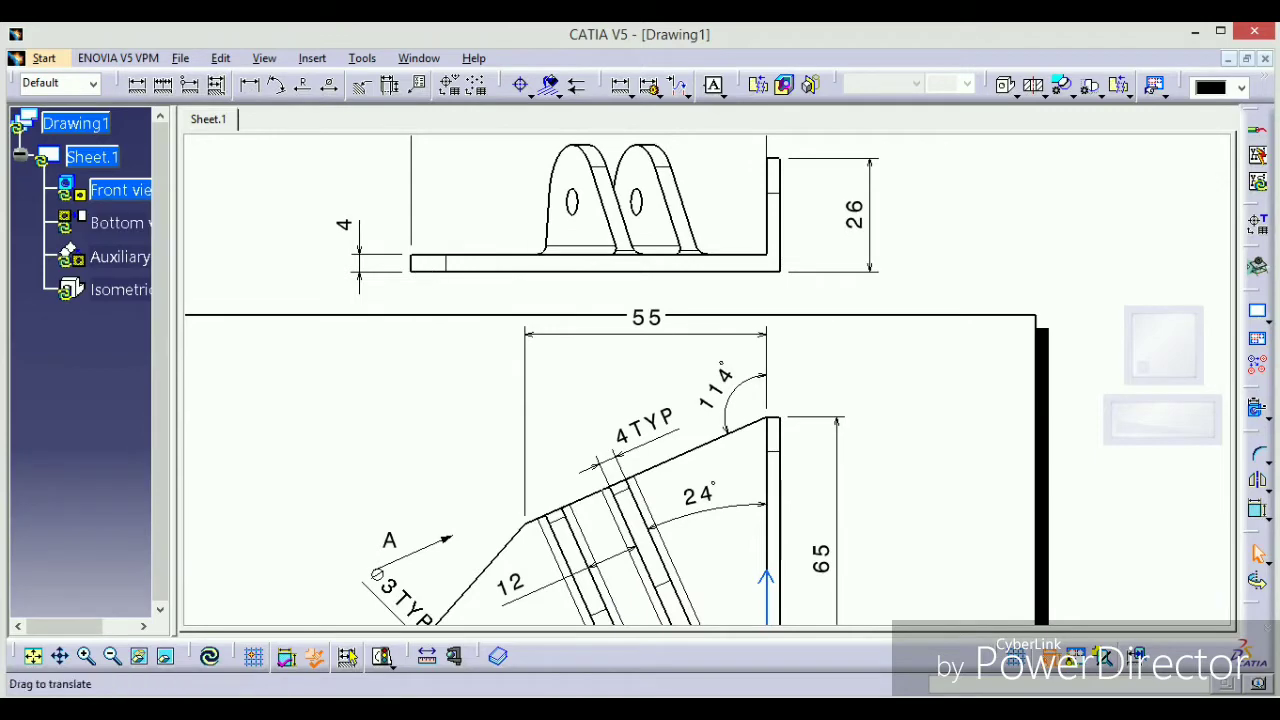
middle_drag(457, 281, 471, 381)
mouse_move(618, 222)
ctrl+middle_down()
mouse_move(628, 290)
mouse_move(645, 165)
ctrl+middle_up()
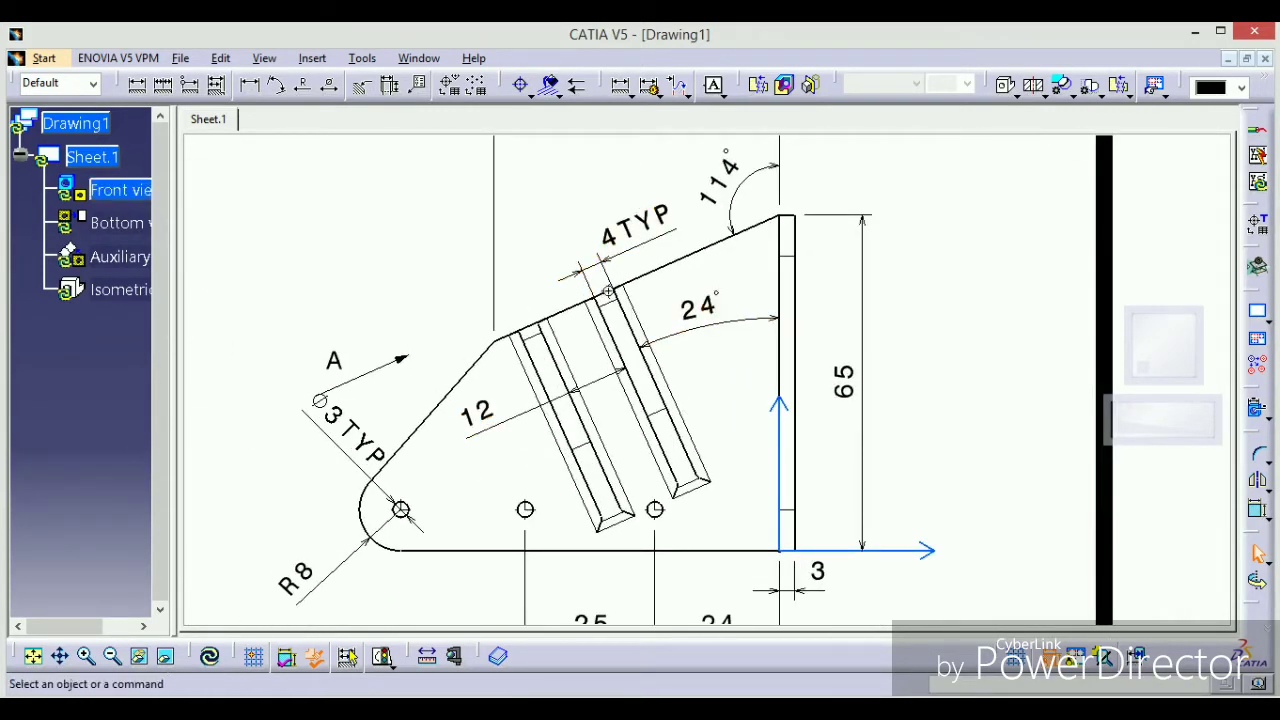
ctrl+middle_drag(608, 291, 620, 340)
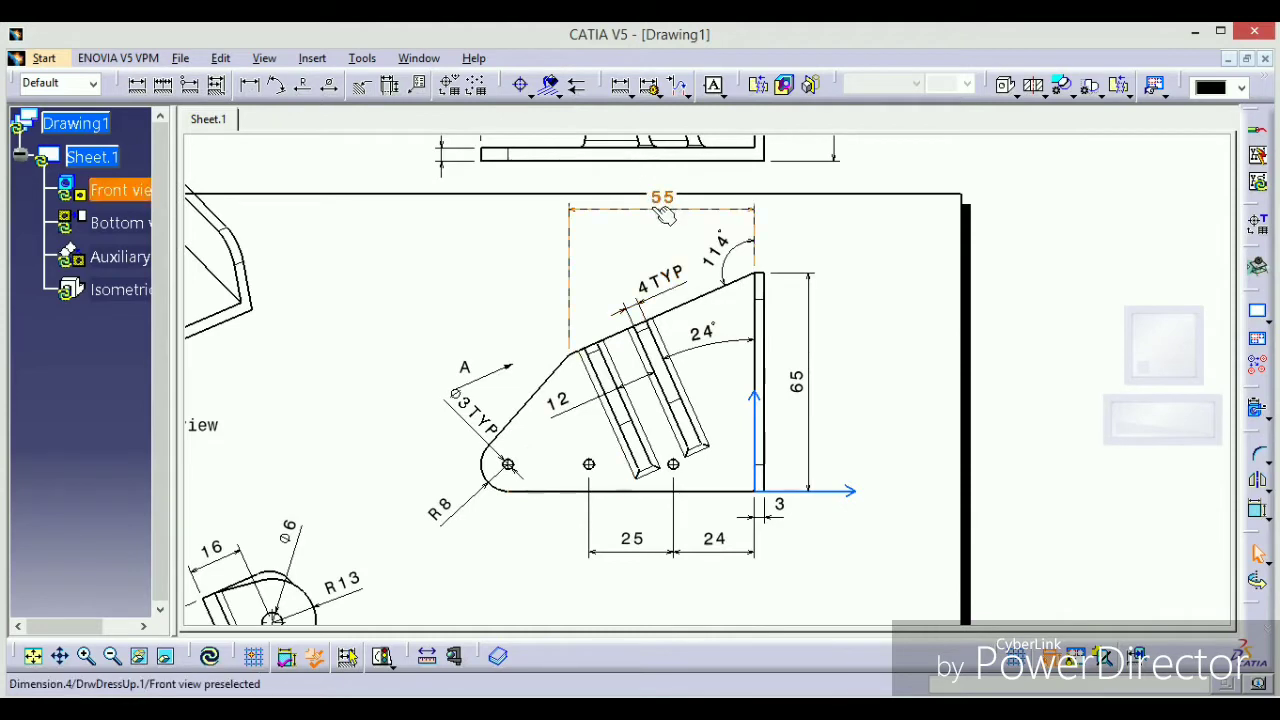
- Move the front view's 55 dimension closer to the part outline and return to the ANGLE BRACKET sketch
drag(665, 215, 662, 240)
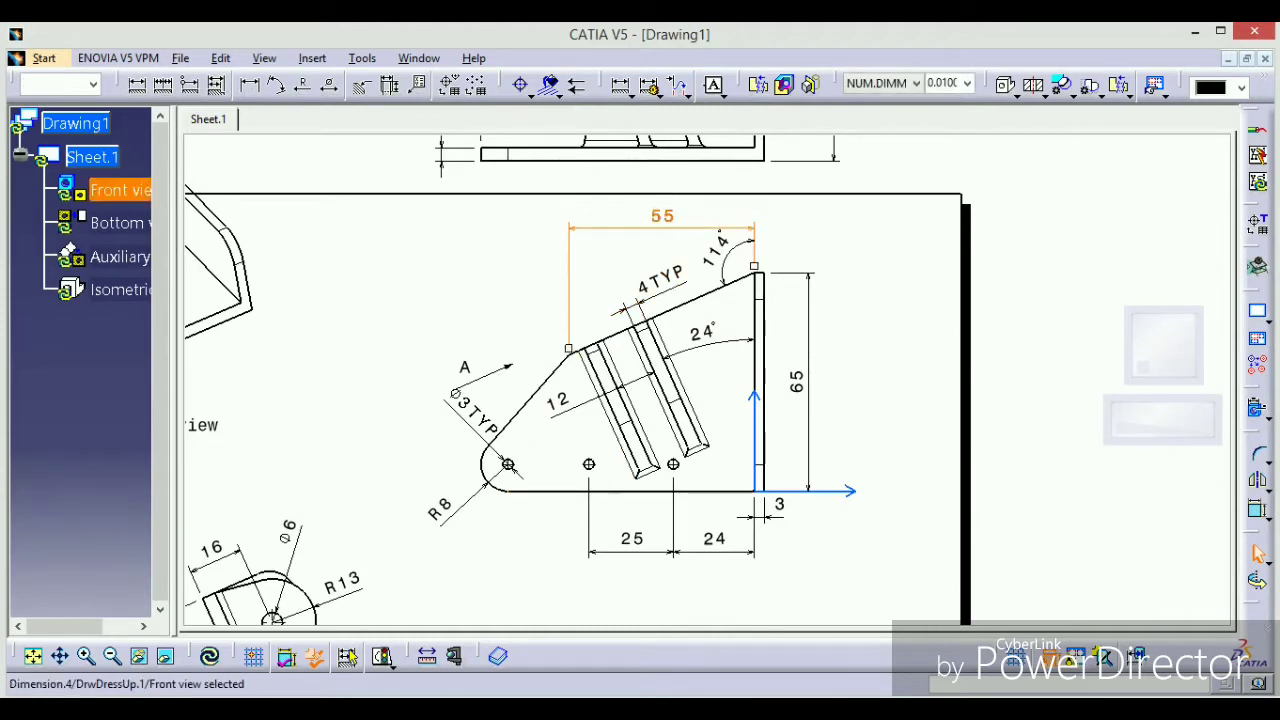
key(Escape)
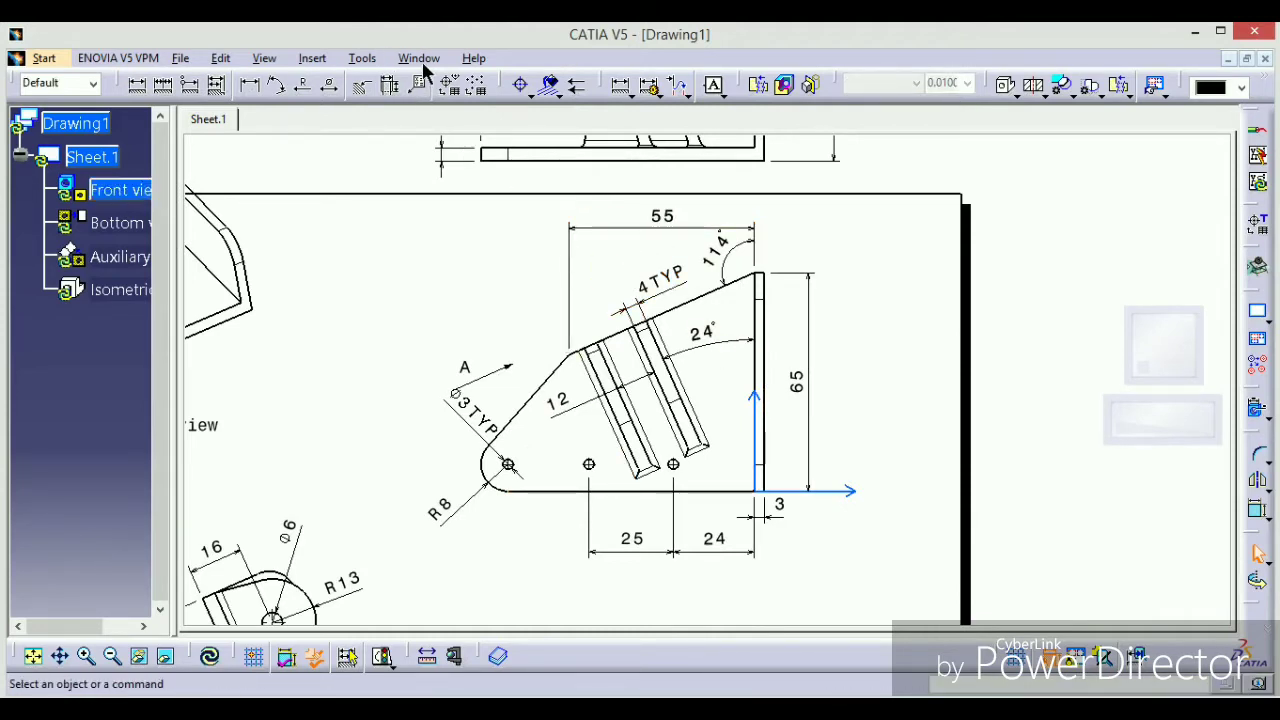
click(421, 60)
click(465, 222)
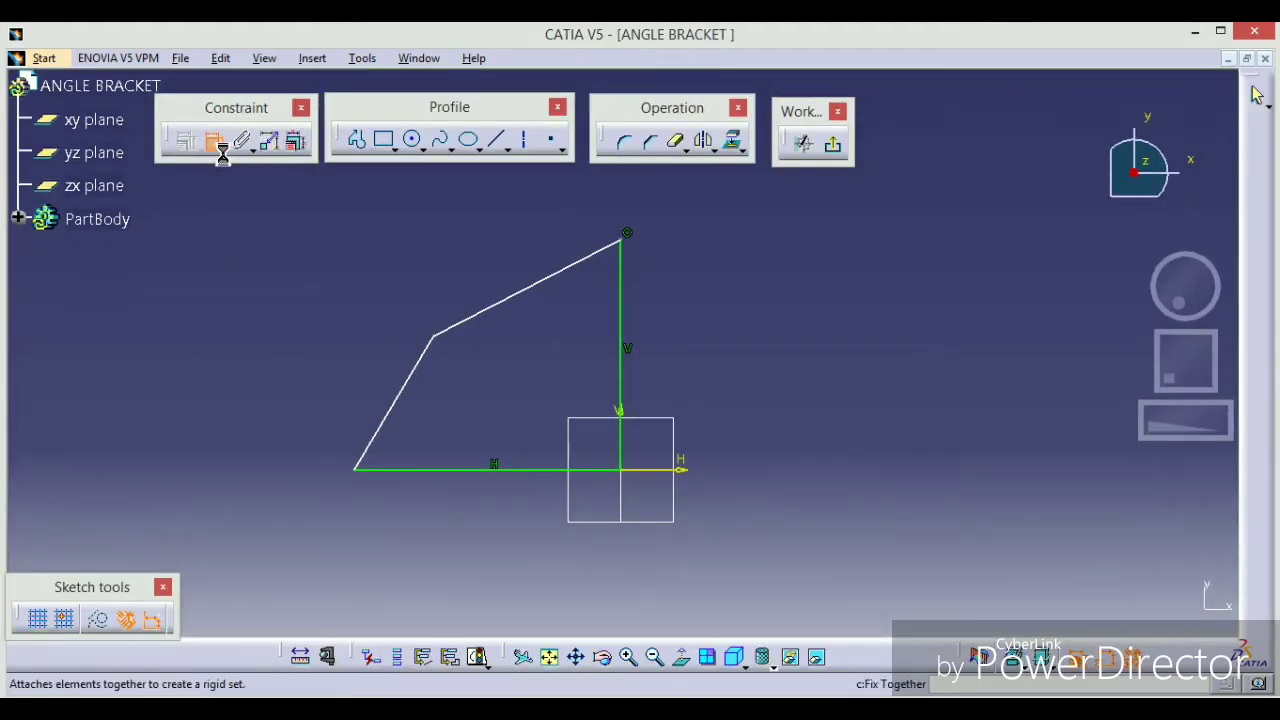
- Dimension the profile's vertical edge and its horizontal base edge
click(622, 342)
click(745, 362)
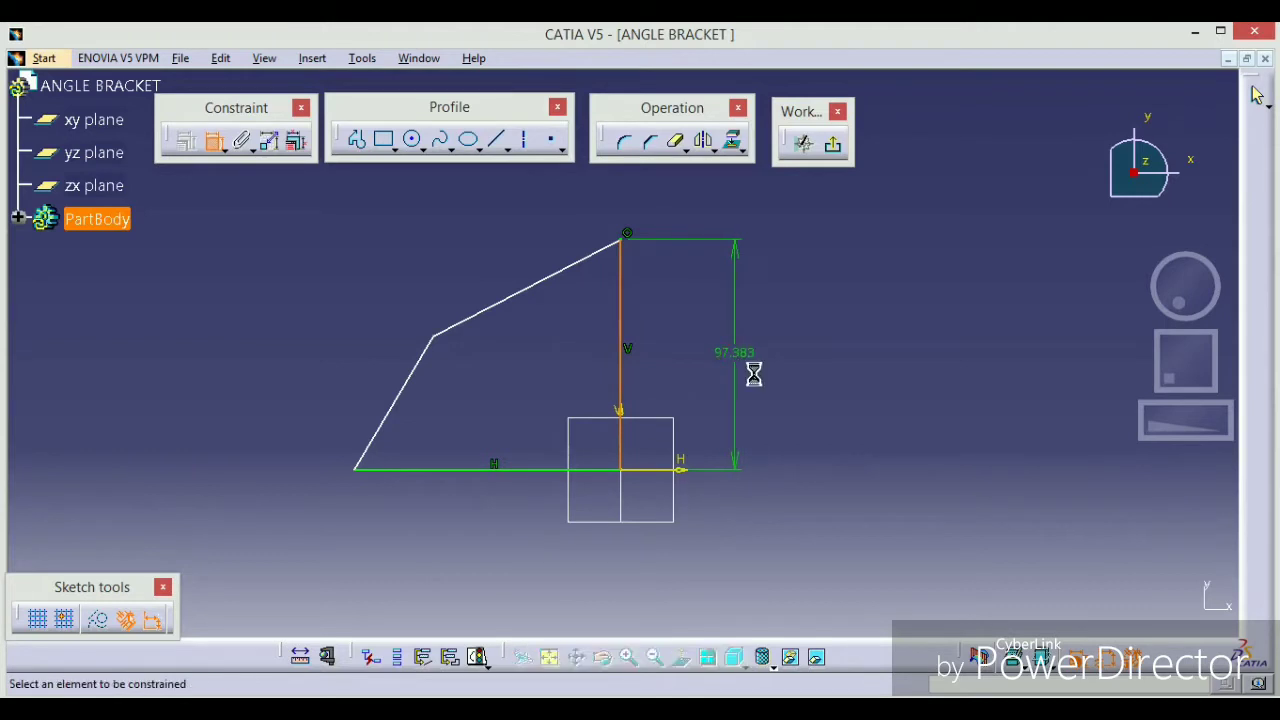
click(537, 472)
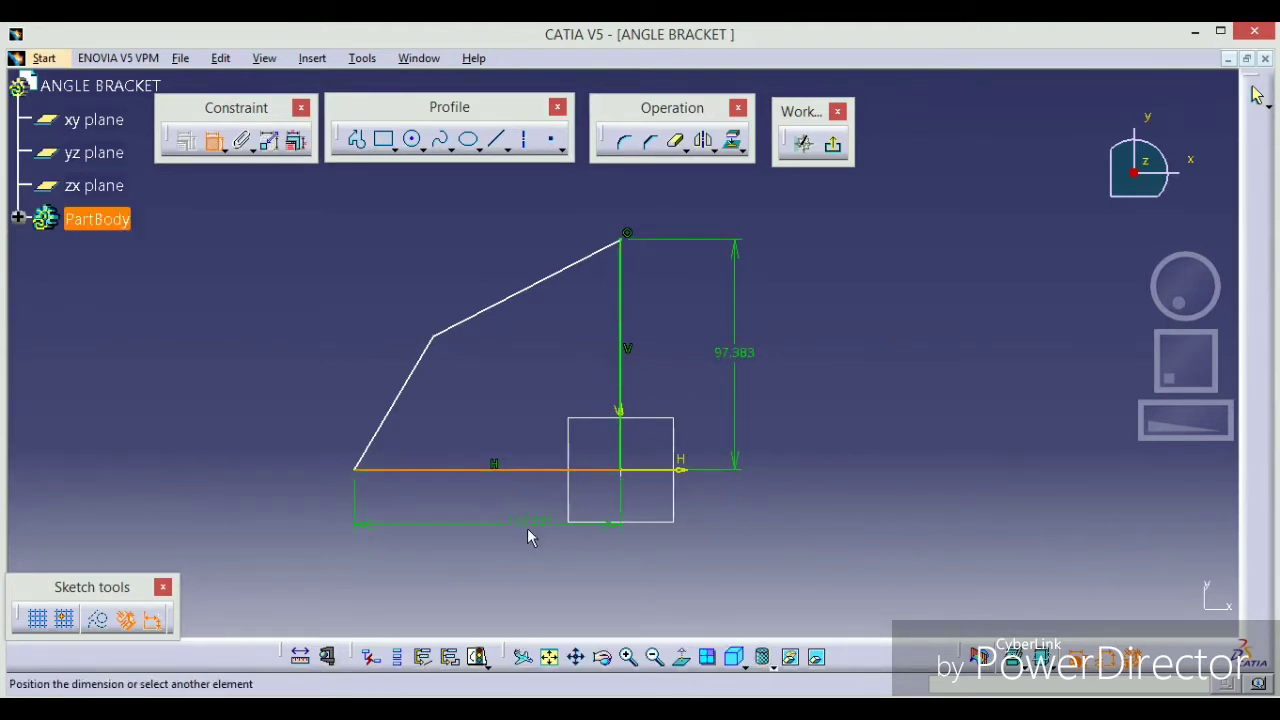
click(529, 531)
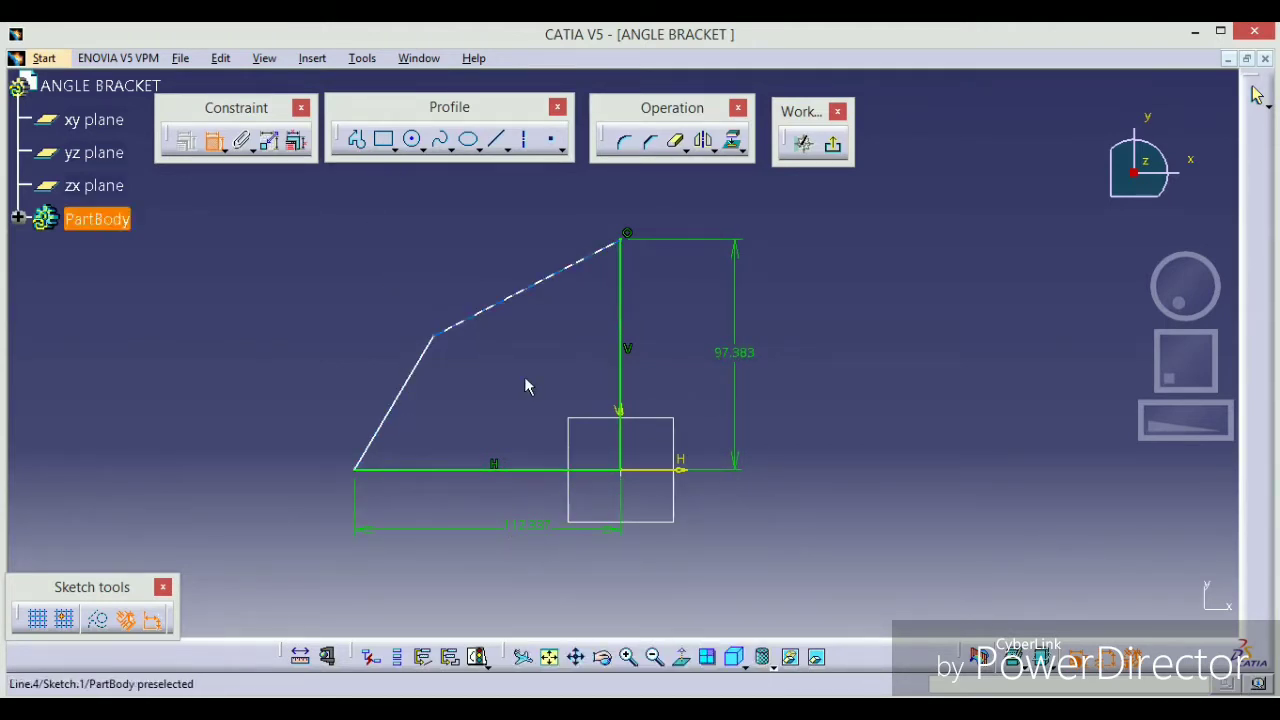
- Check the upper width in Drawing1's front view and dimension the horizontal distance from the sketch's slanted-edge corner to the vertical edge
click(419, 58)
click(445, 208)
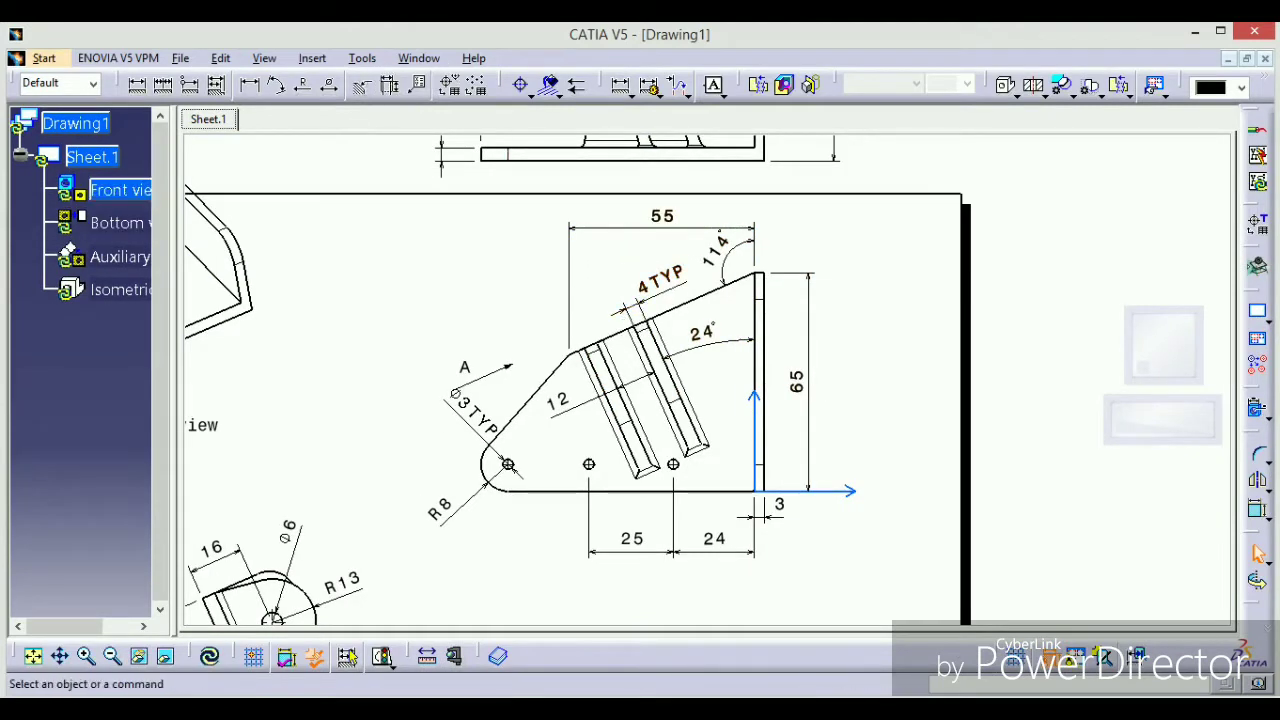
click(610, 234)
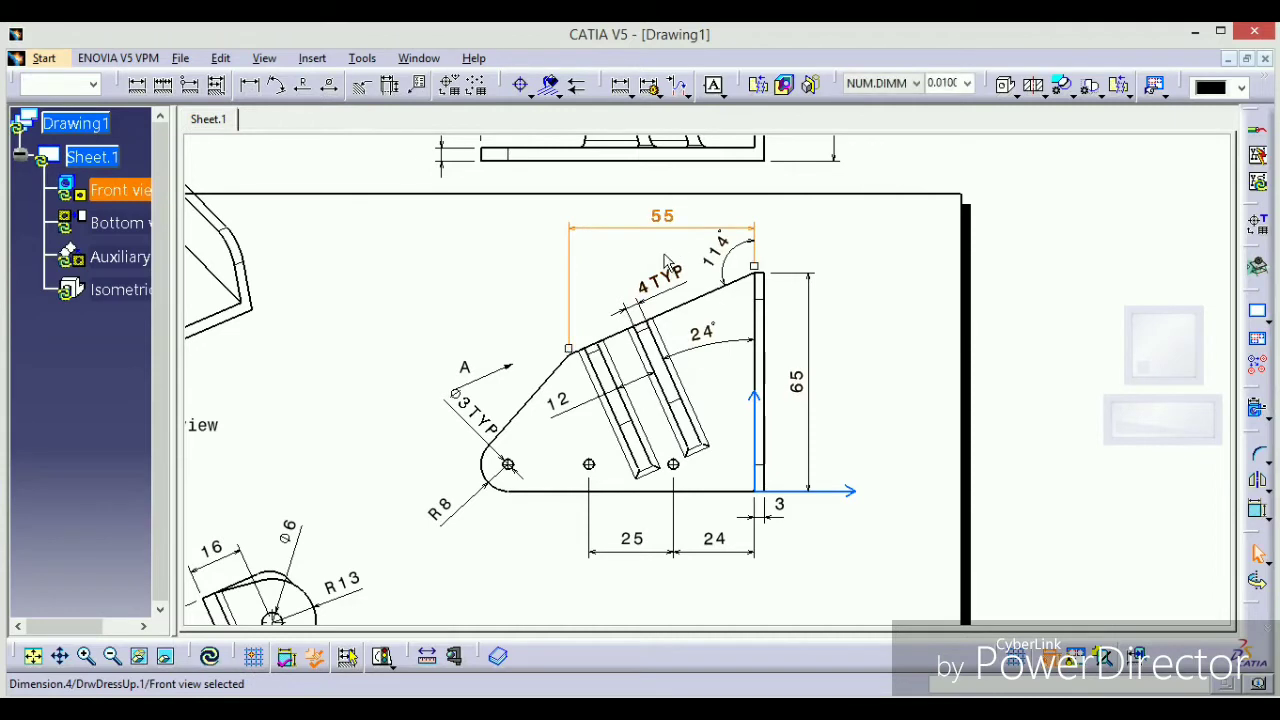
click(420, 58)
click(452, 223)
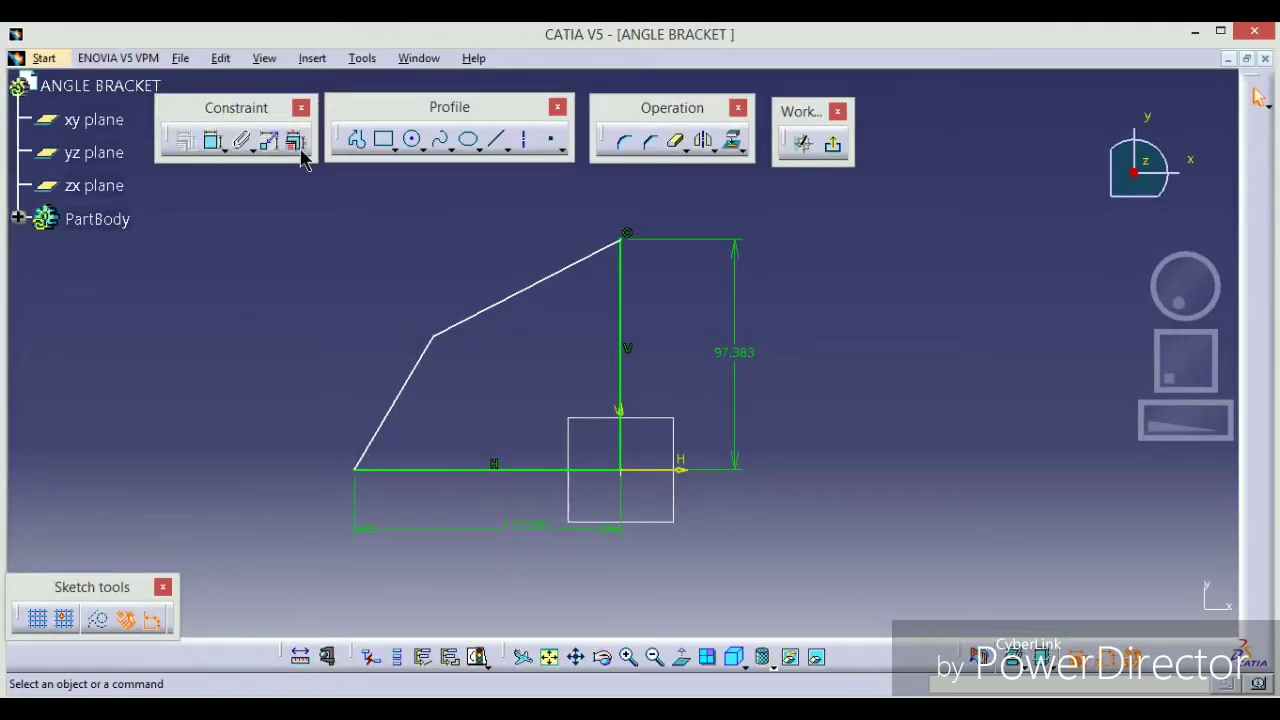
click(436, 342)
click(621, 305)
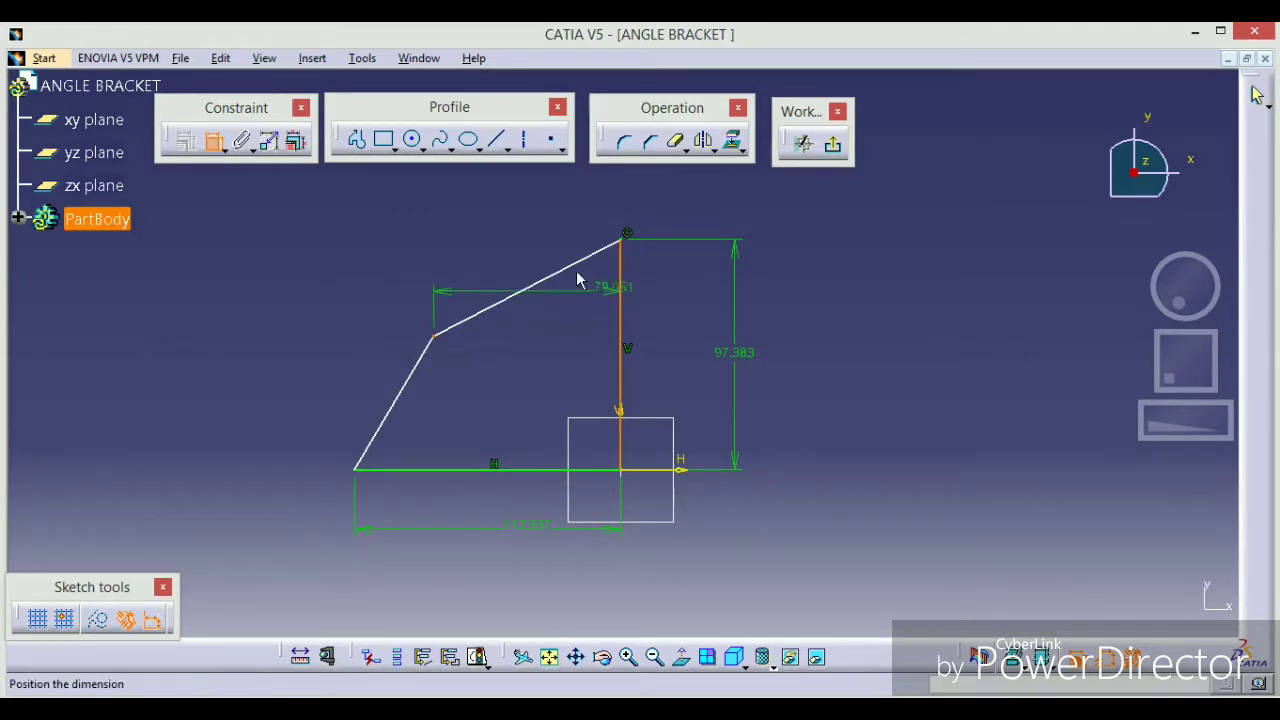
click(532, 209)
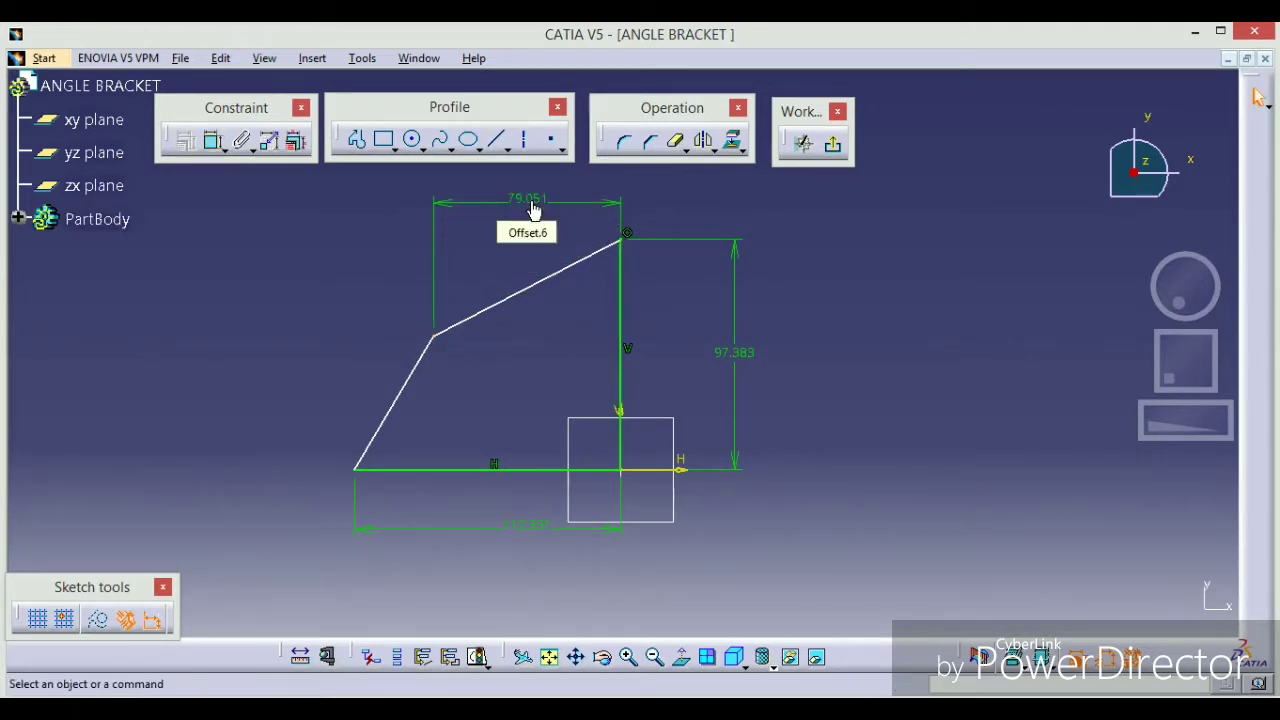
- Dimension the angle between the upper slanted edge and the vertical edge, and move the upper horizontal dimension farther above the profile
click(216, 143)
click(600, 276)
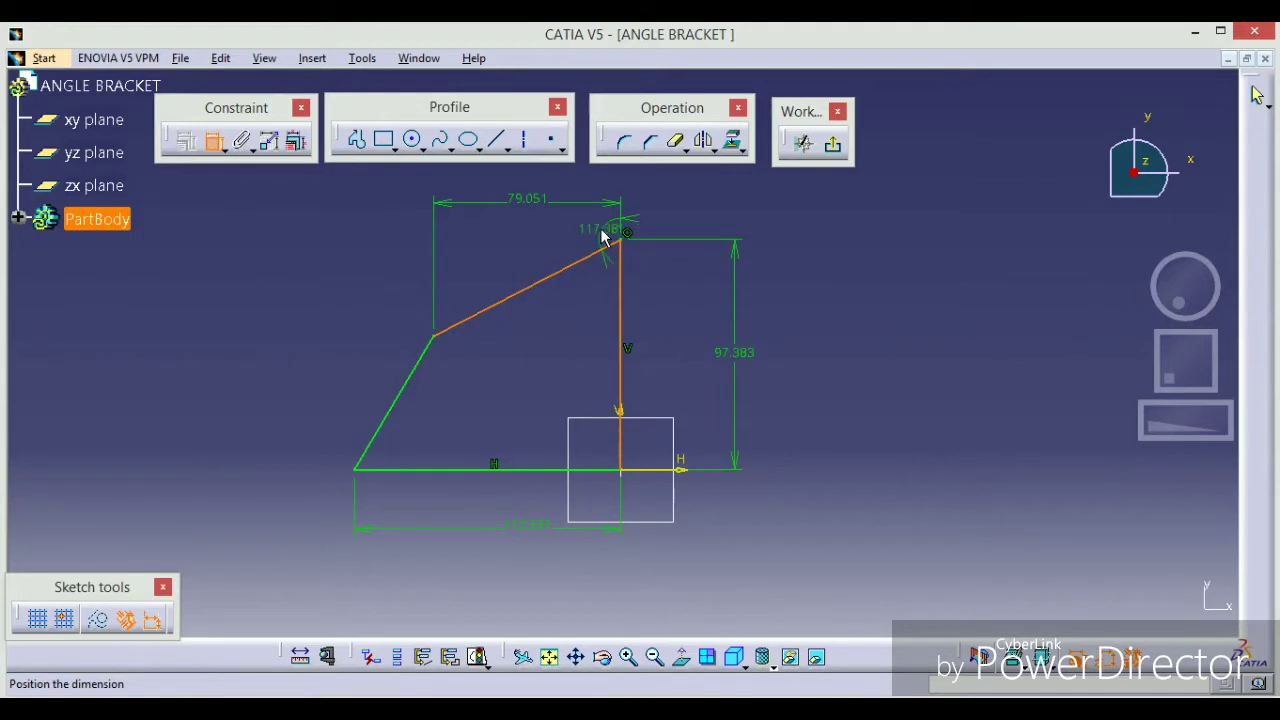
click(580, 236)
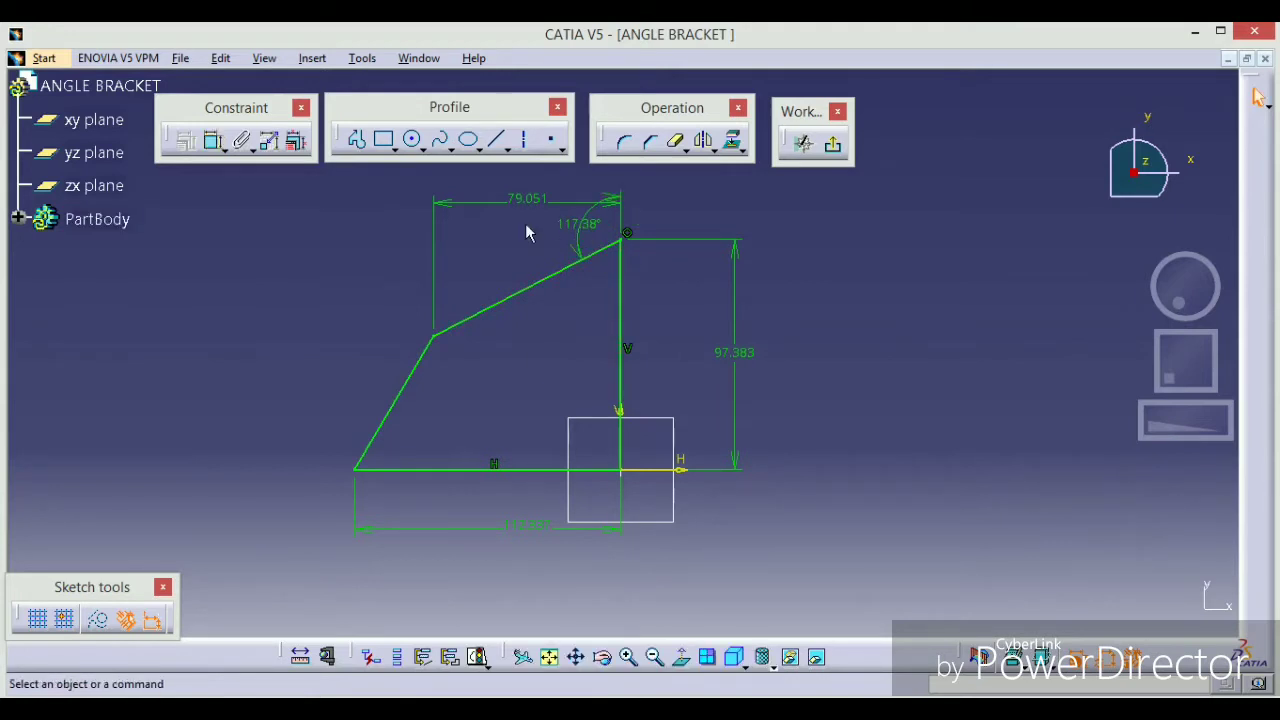
click(504, 208)
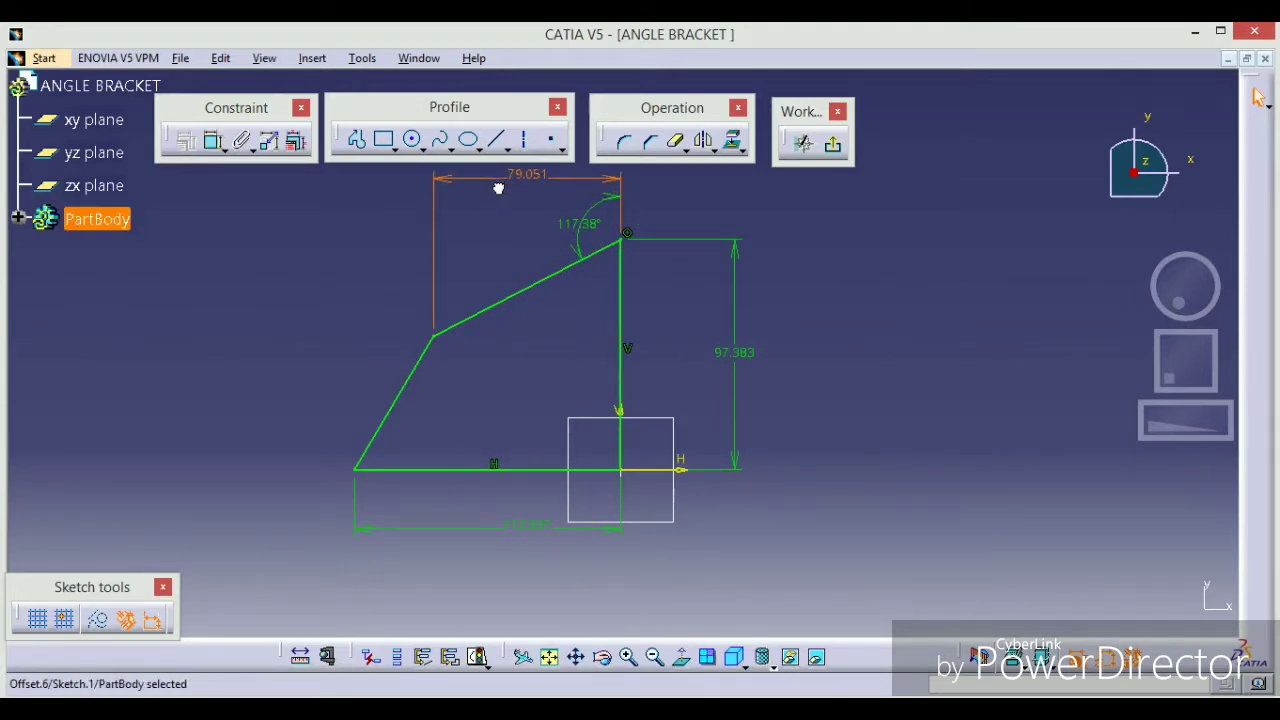
click(527, 260)
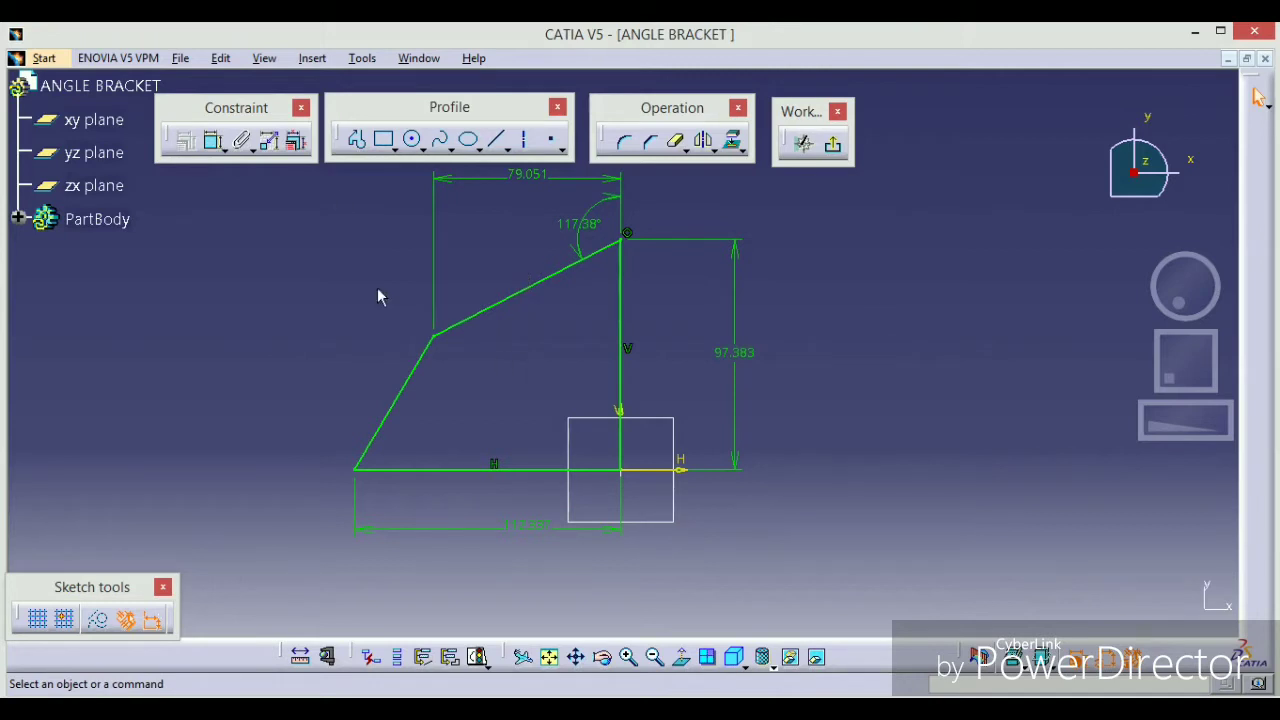
- Round the corner between the lower slanted edge and the base with a radius of about 13 mm
click(626, 141)
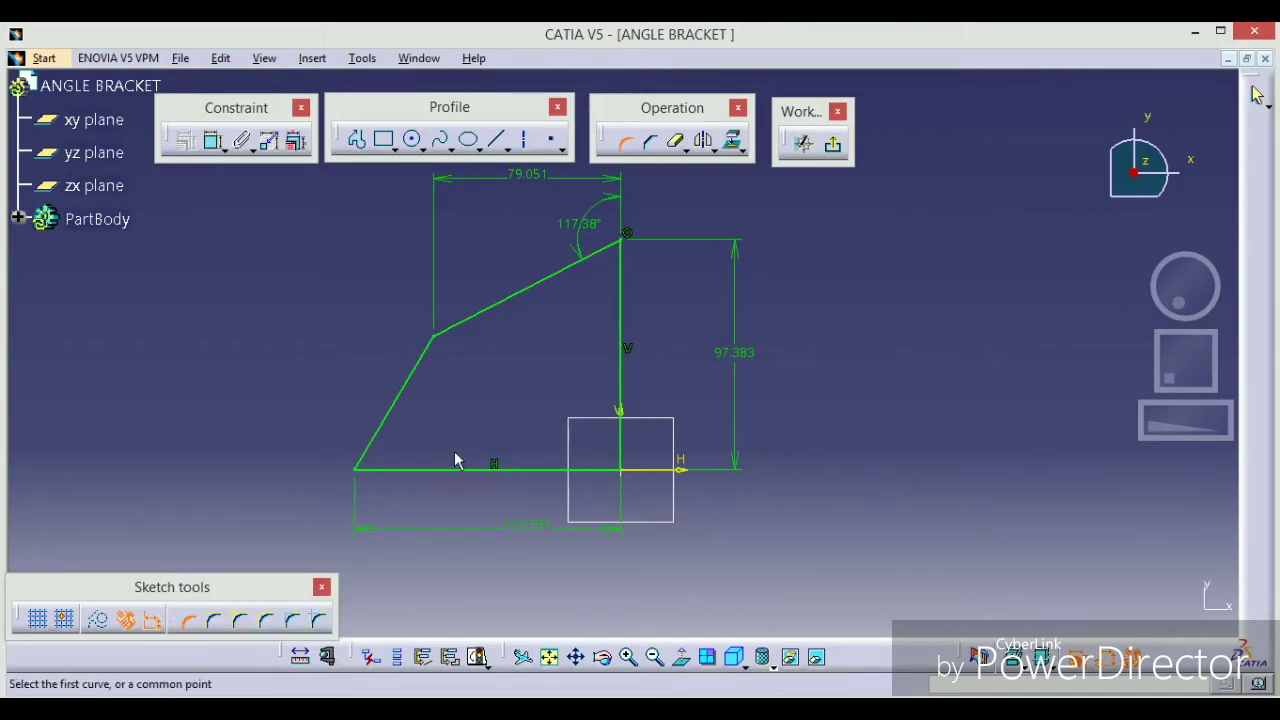
click(366, 458)
click(395, 472)
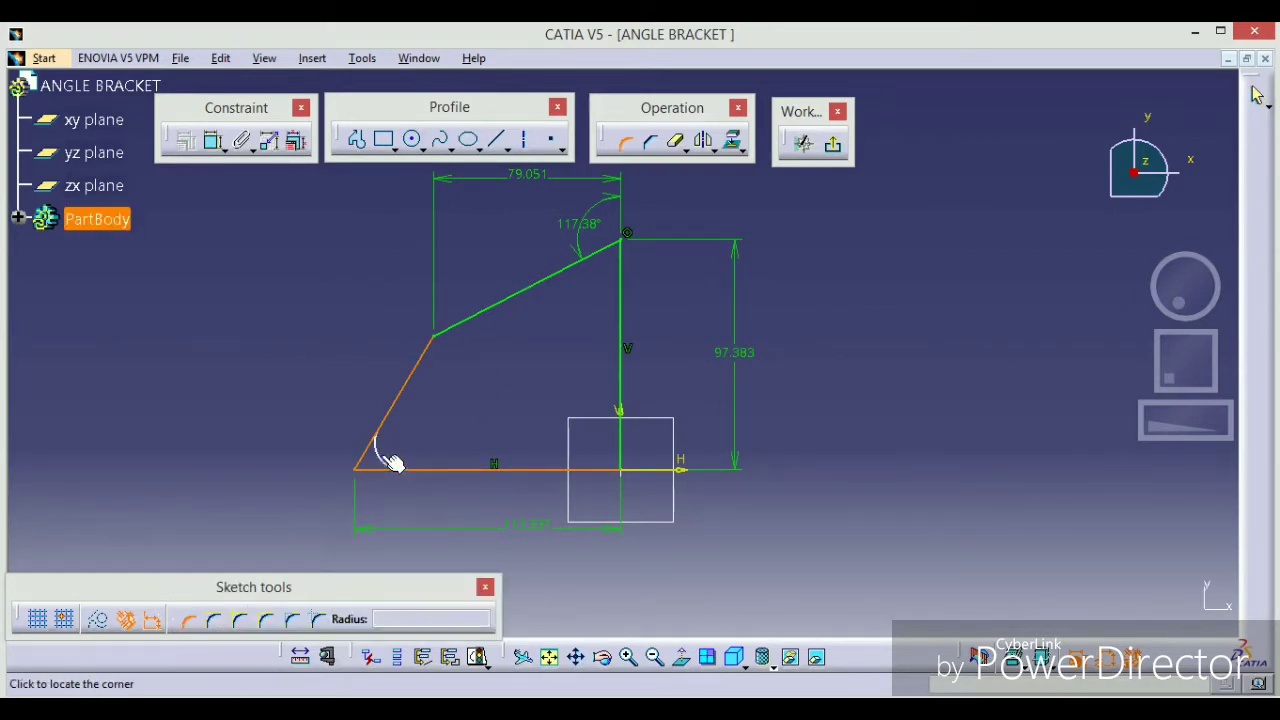
click(384, 458)
click(712, 420)
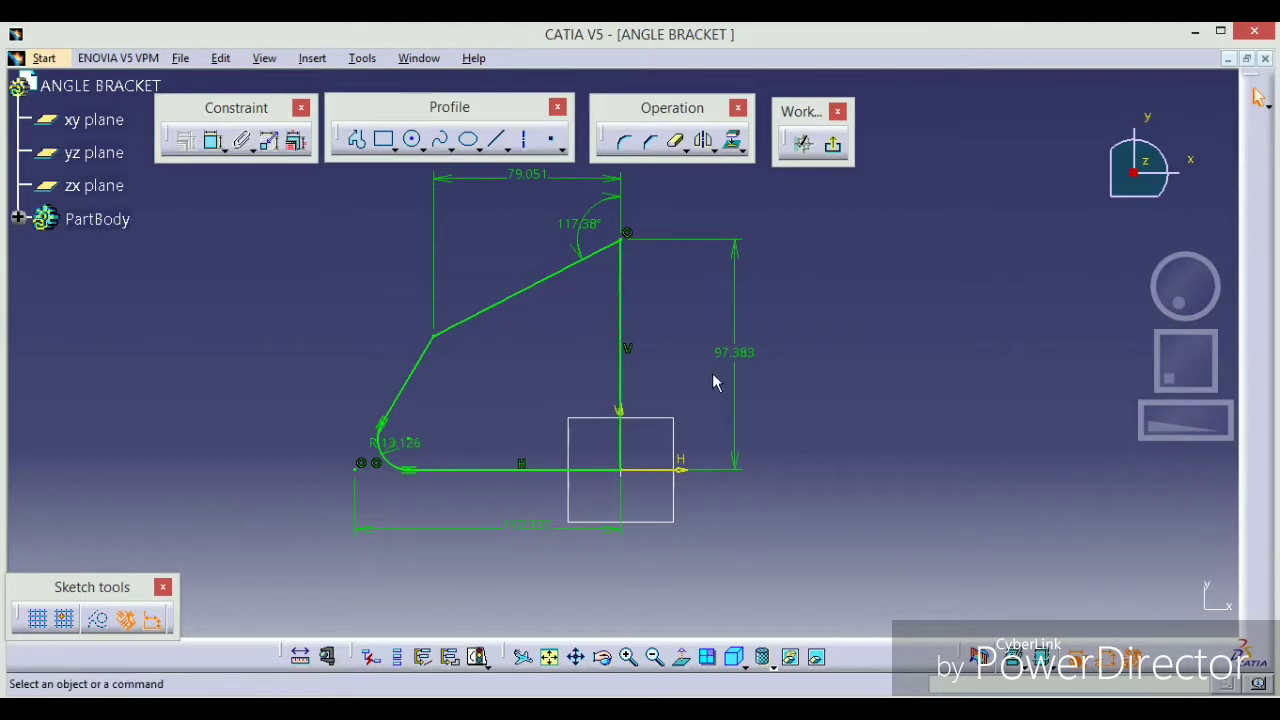
- Set the horizontal distance between the slanted-edge corner and the vertical edge to 55 mm
double_click(527, 175)
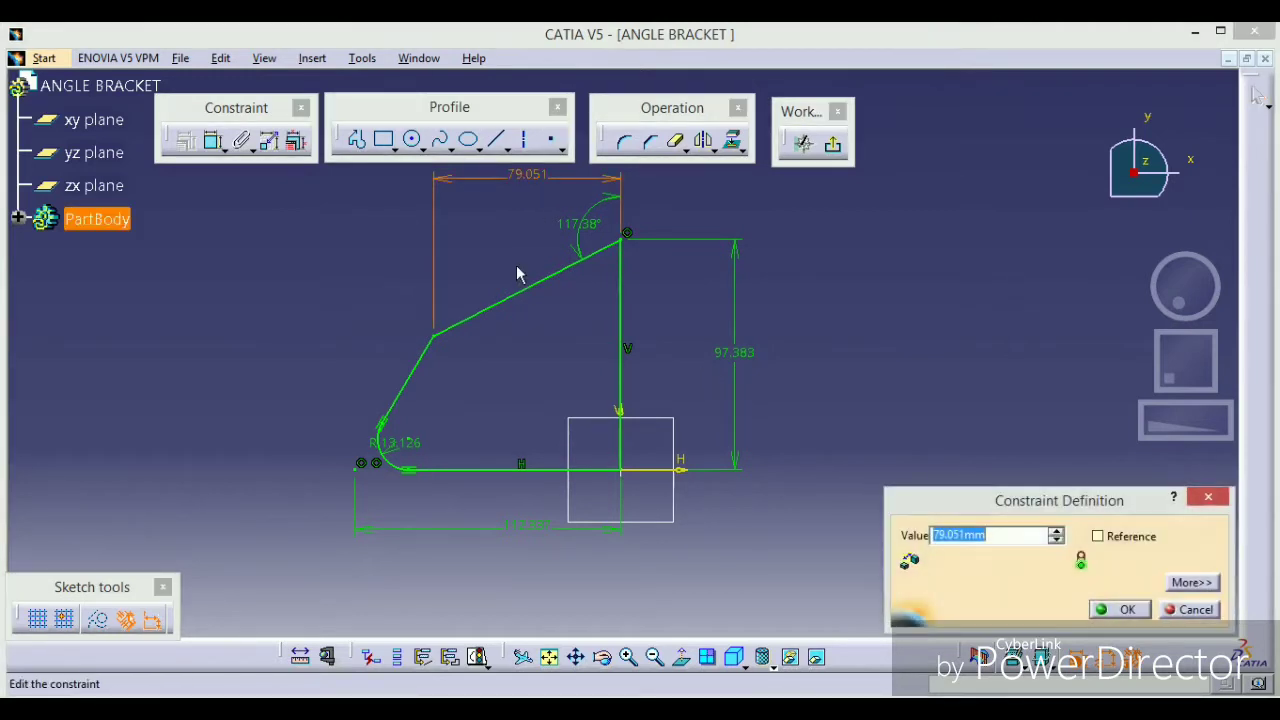
key(Return)
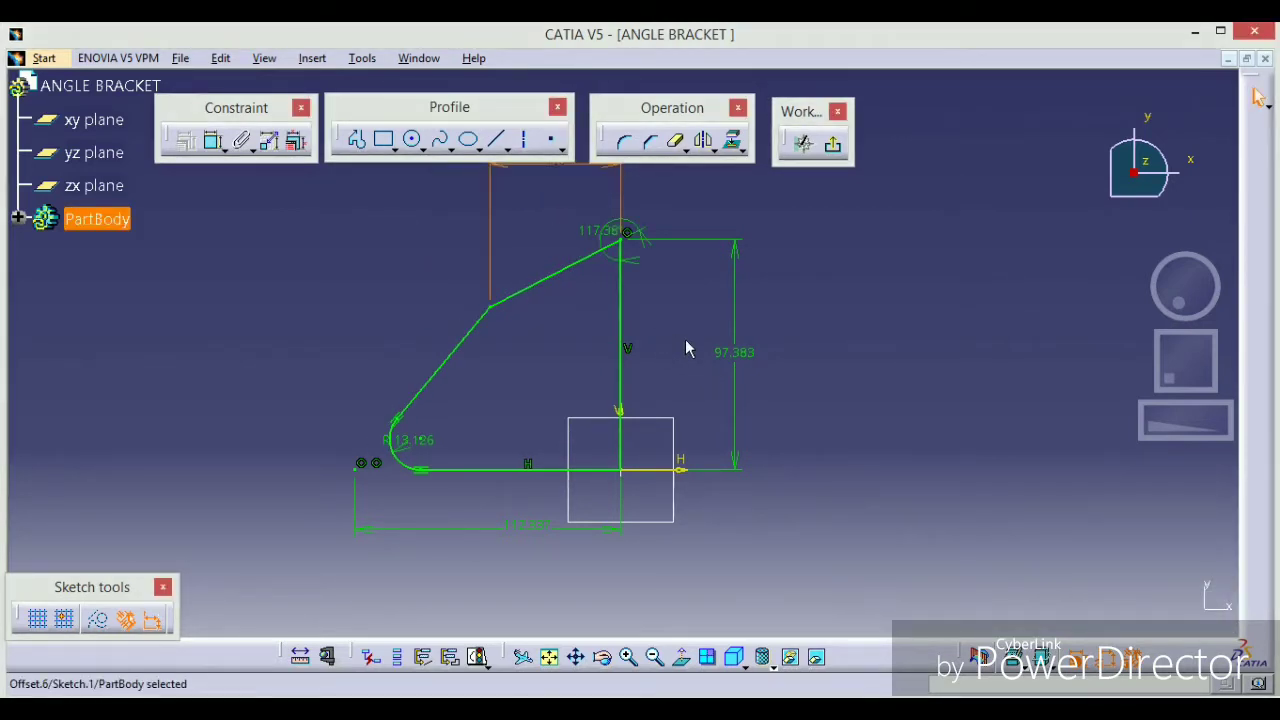
- Set the angle between the upper slanted edge and the vertical edge to 114° and the vertical edge's length to 65 mm
double_click(598, 233)
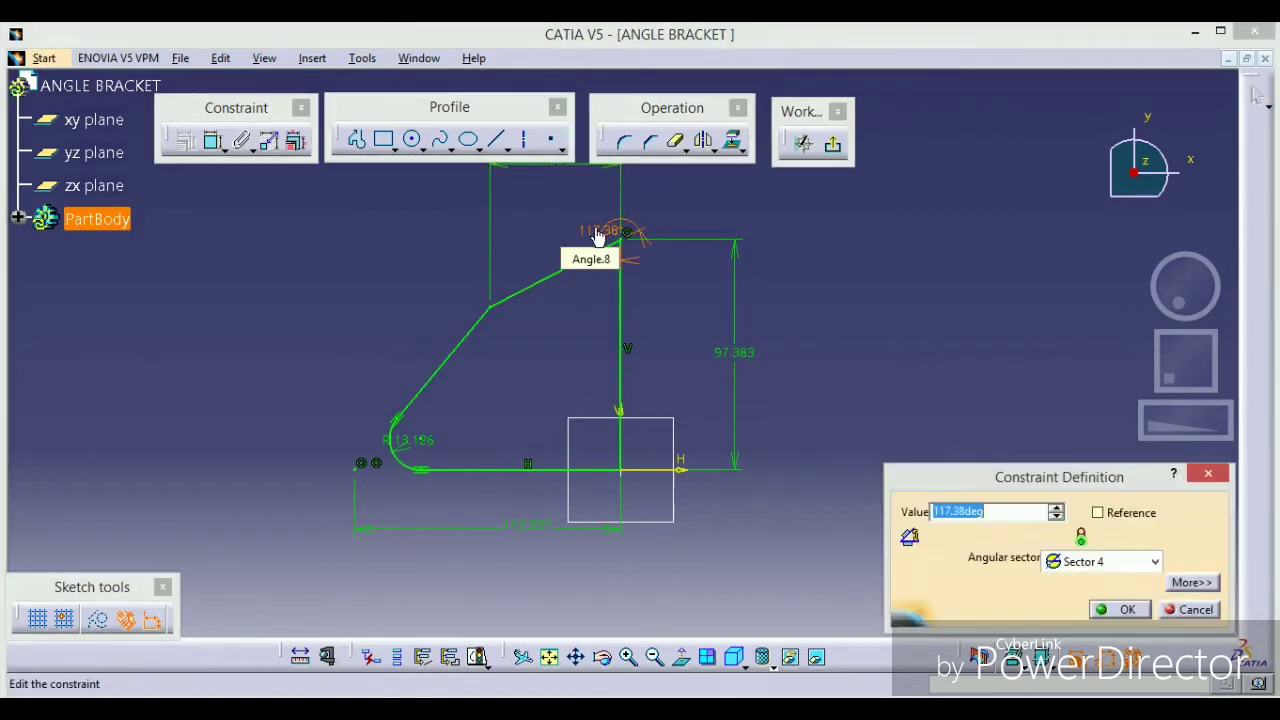
key(Return)
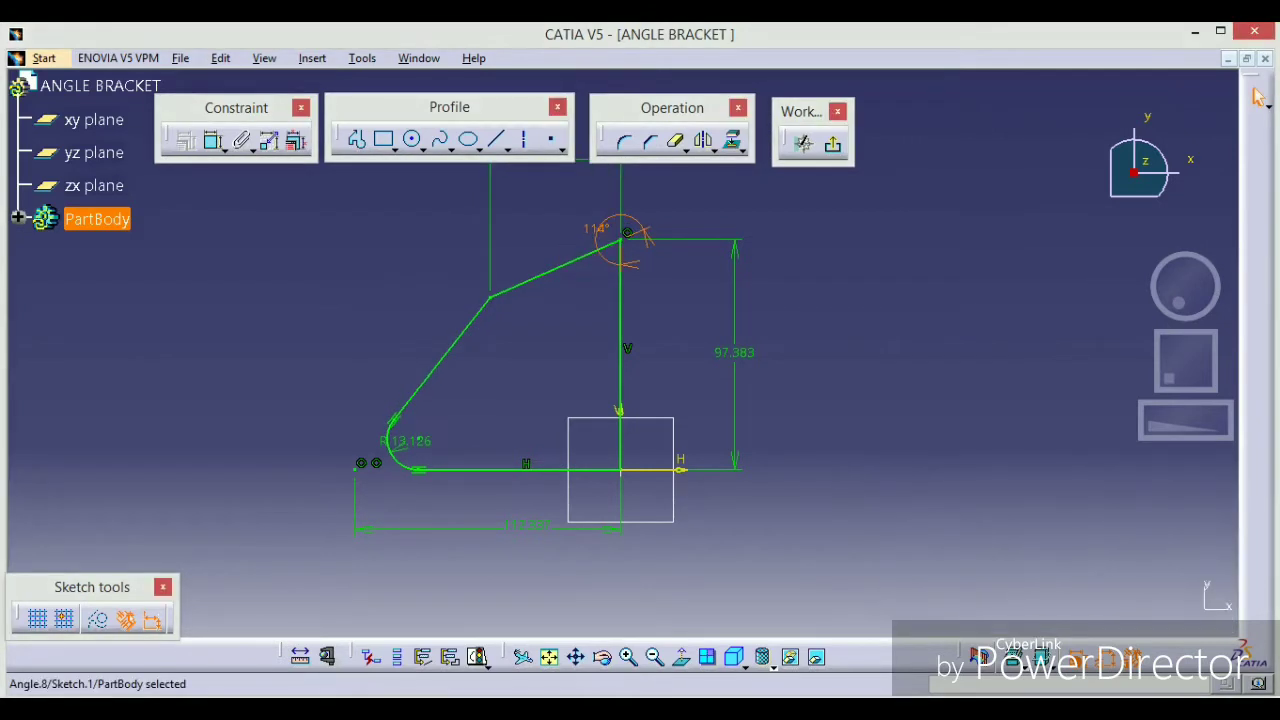
double_click(733, 358)
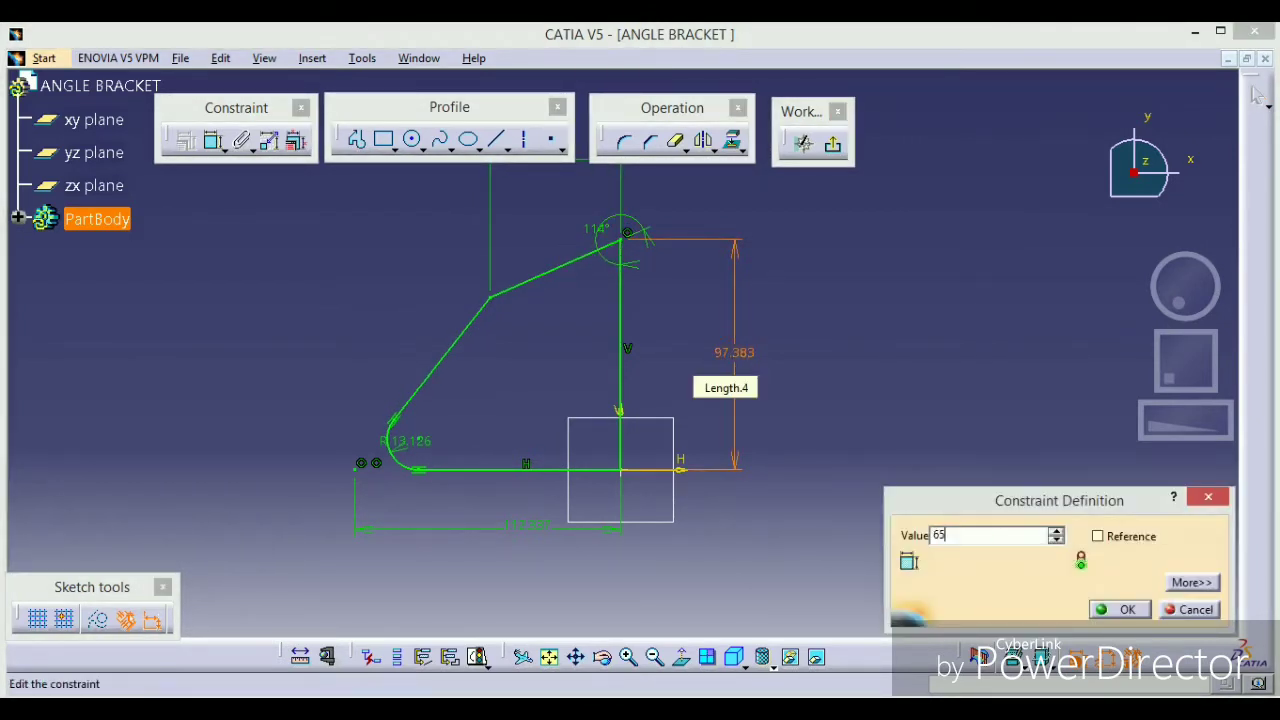
key(Return)
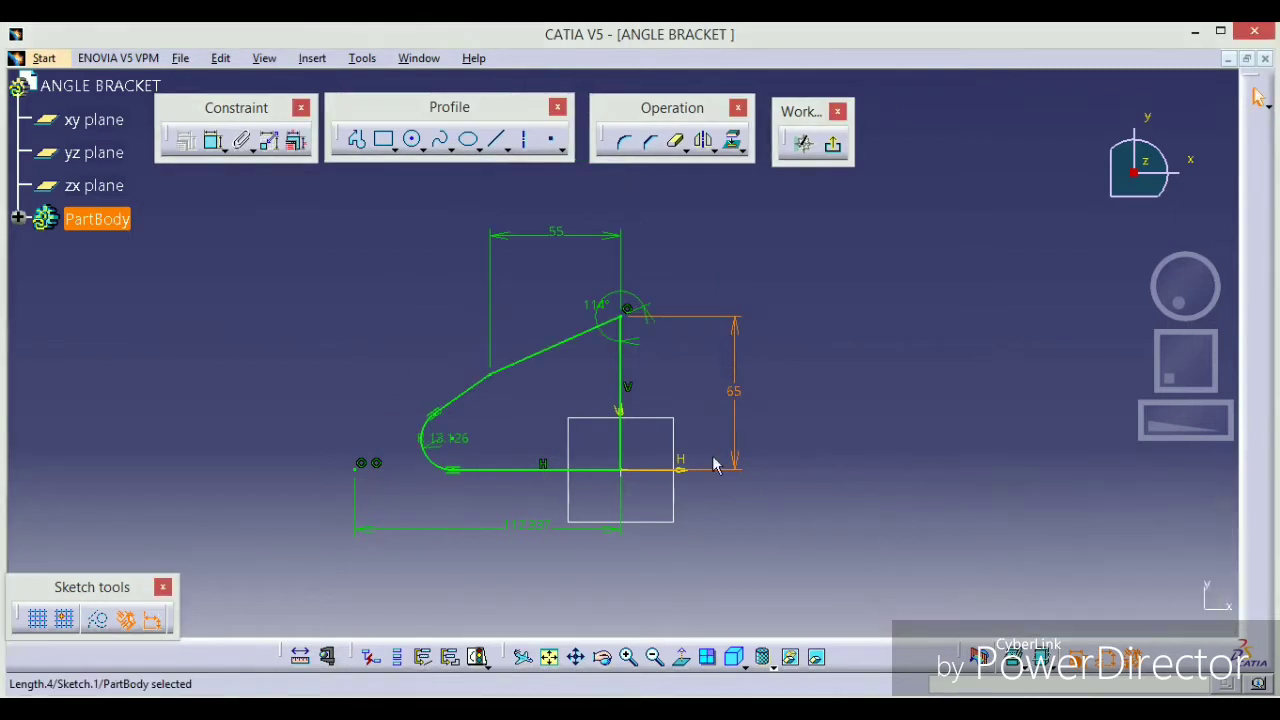
- Check the corner radius in Drawing1's front view and set the radius of the rounded lower corner in the ANGLE BRACKET sketch to 8 mm
double_click(451, 446)
click(419, 58)
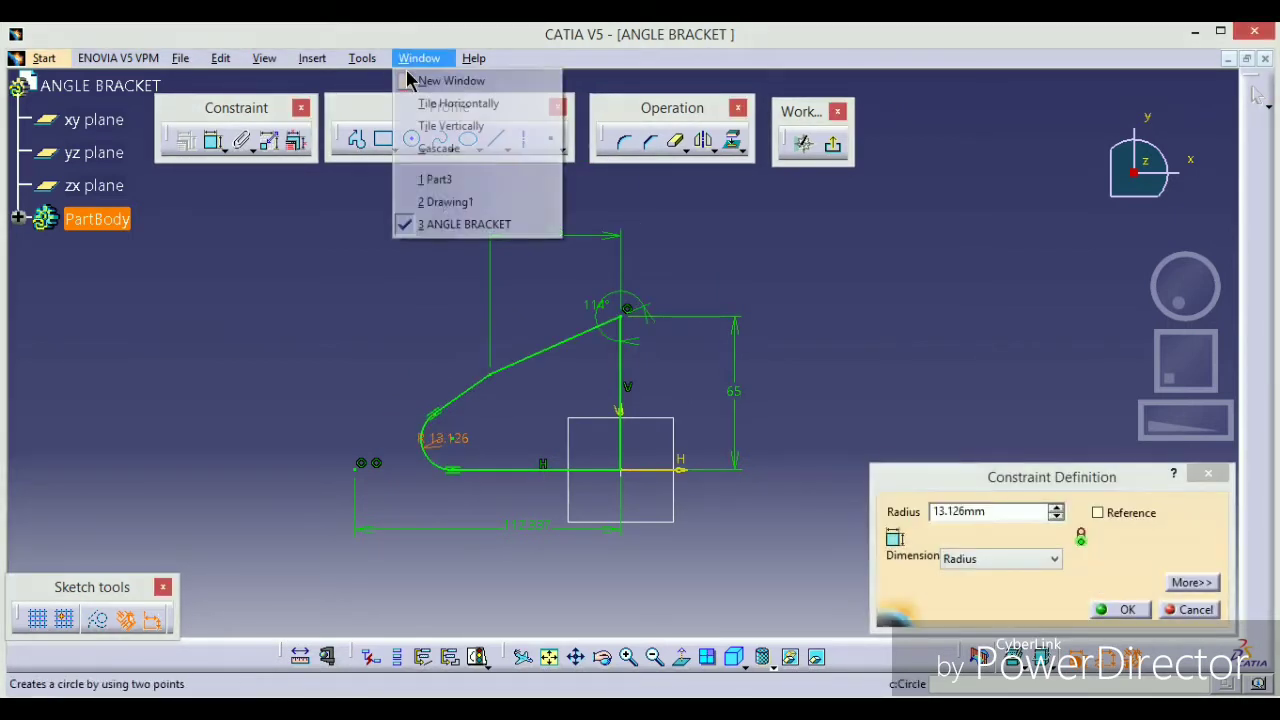
click(443, 200)
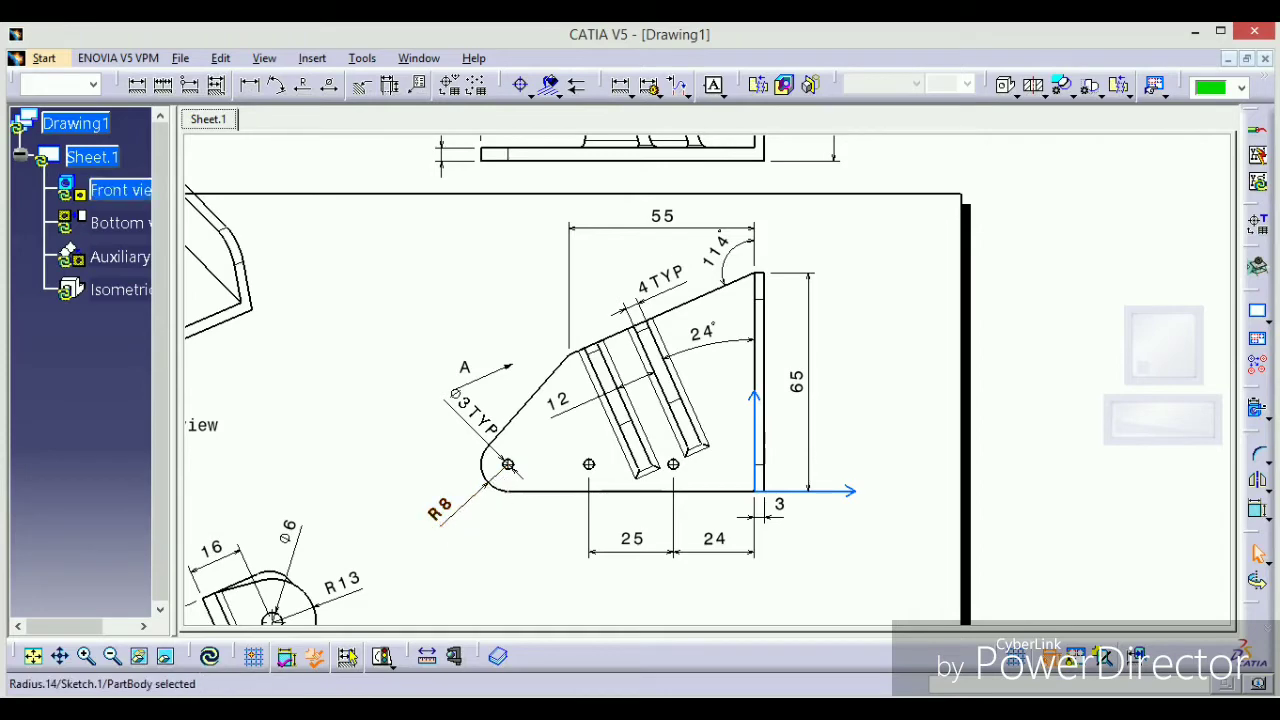
click(768, 482)
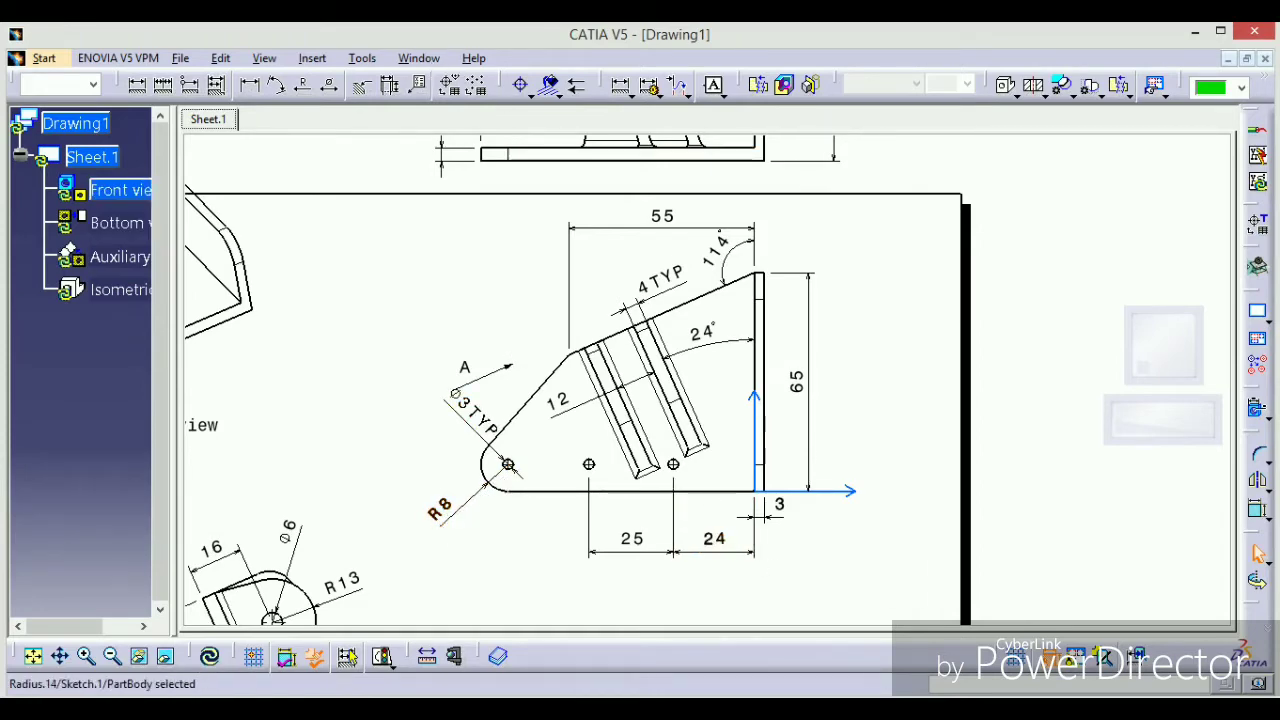
mouse_move(557, 262)
middle_down()
mouse_move(551, 451)
mouse_move(542, 309)
middle_up()
click(419, 58)
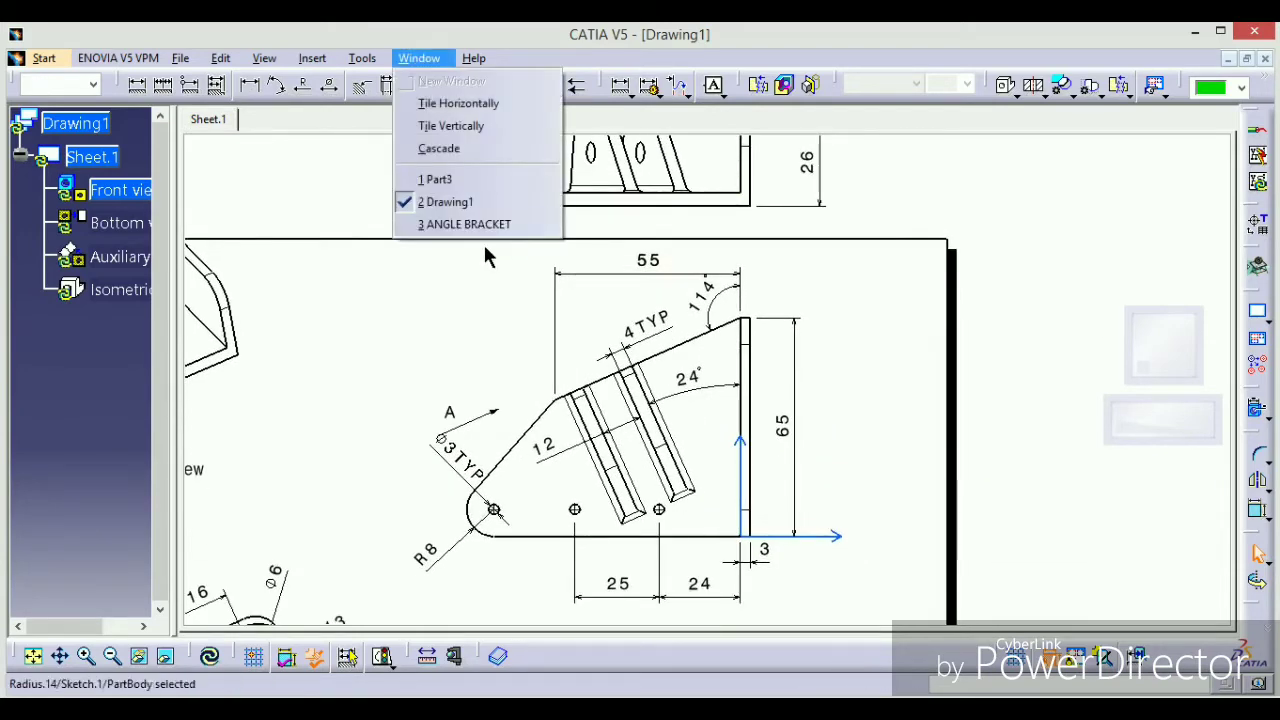
click(478, 223)
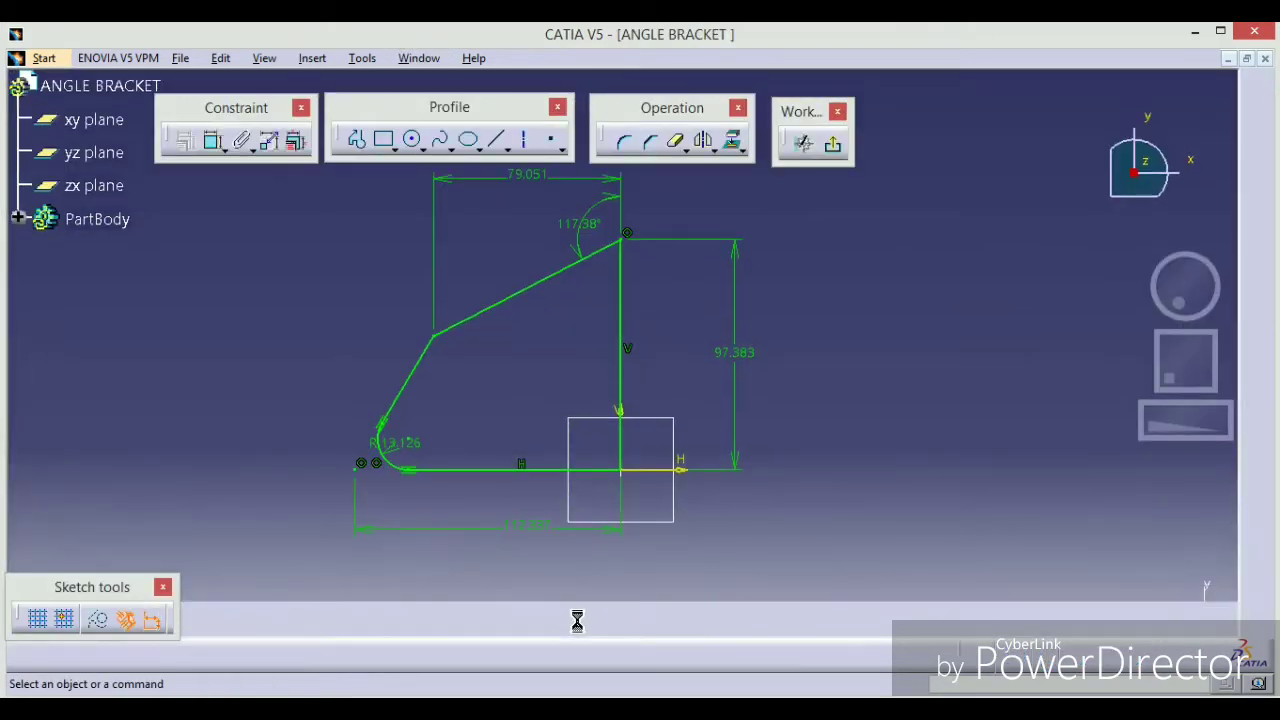
double_click(406, 451)
key(Return)
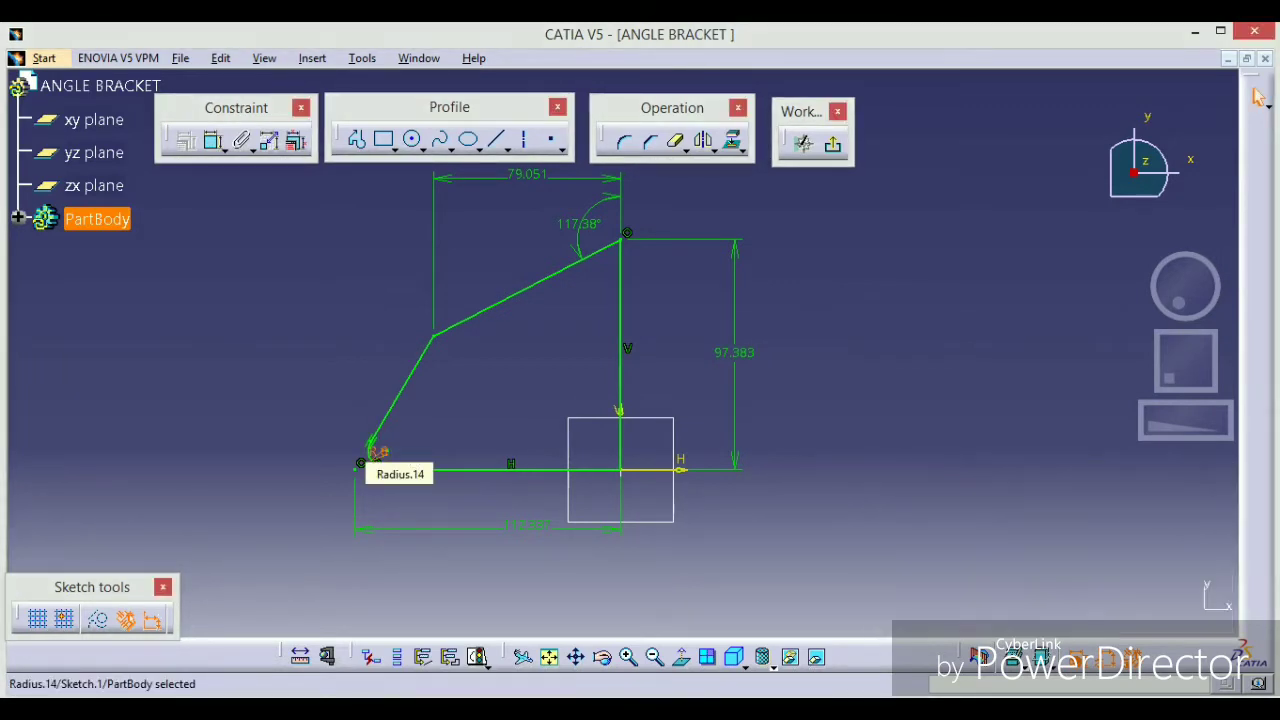
- Delete the horizontal dimension between the original lower corner point and the vertical edge
click(537, 530)
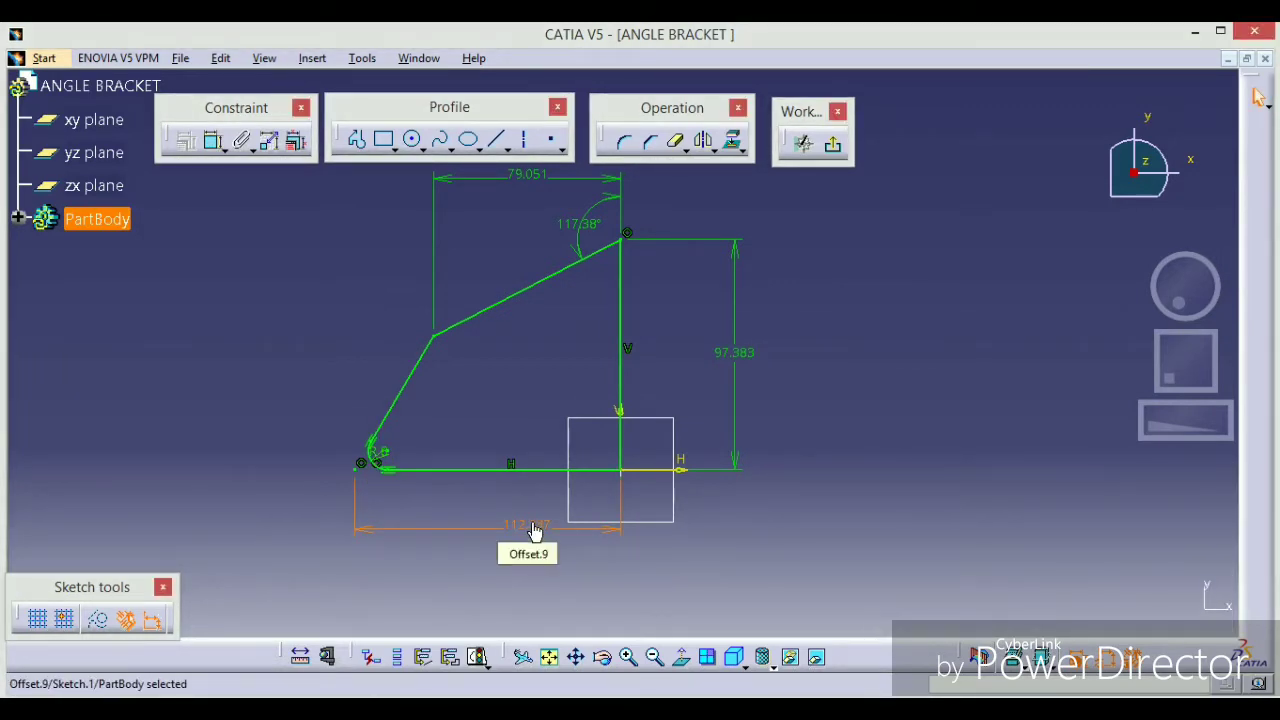
right_click(535, 530)
click(553, 478)
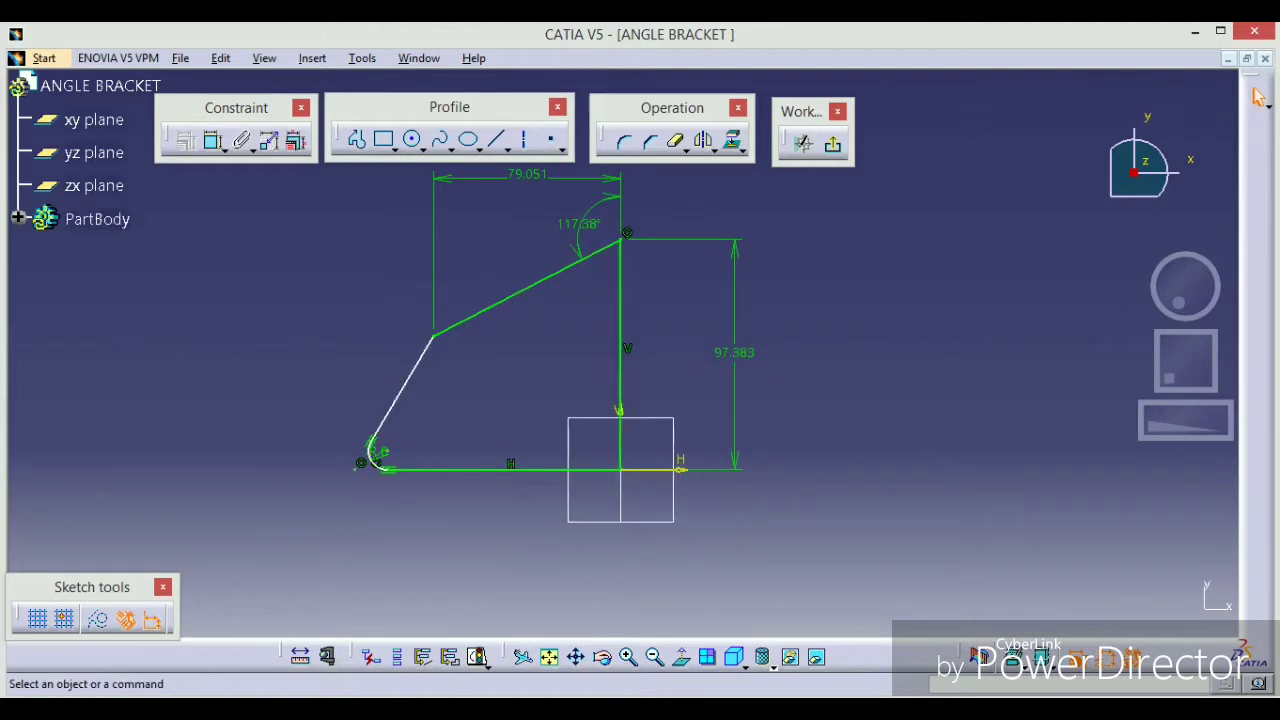
- Dimension the horizontal distance from the rounded corner's arc to the vertical edge and set it to 81 mm
click(211, 140)
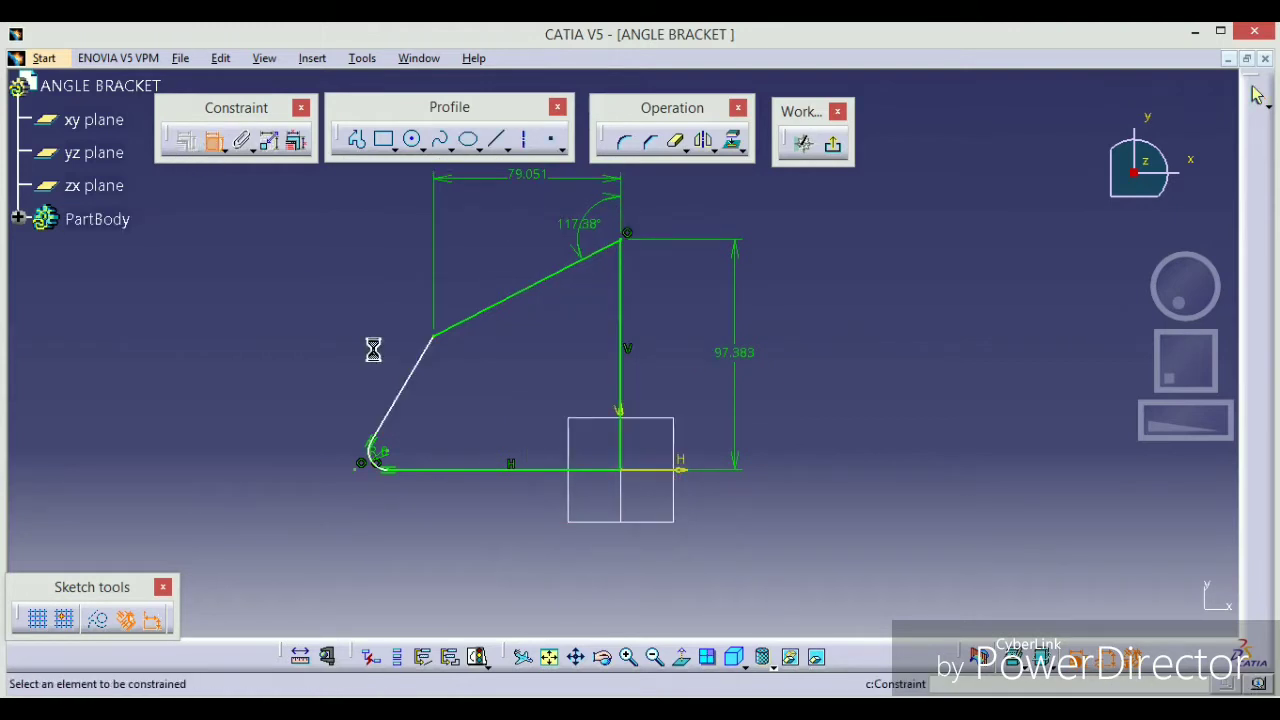
click(373, 456)
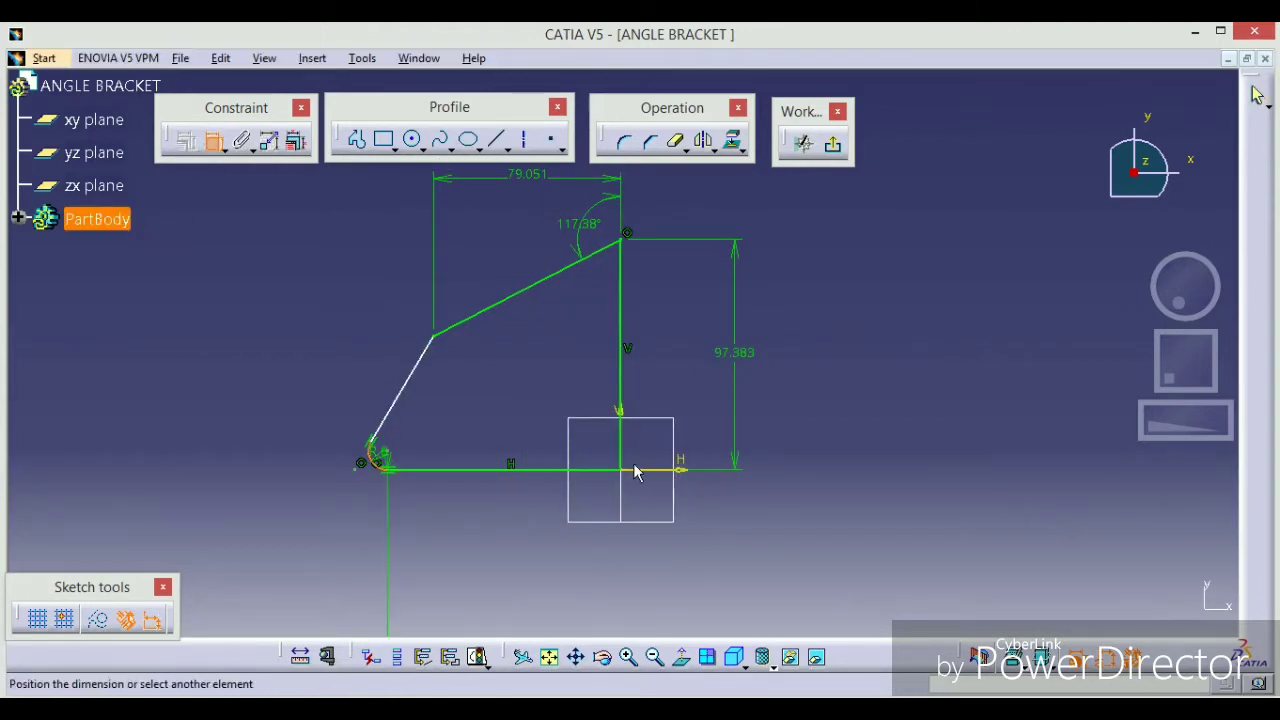
click(530, 534)
double_click(522, 514)
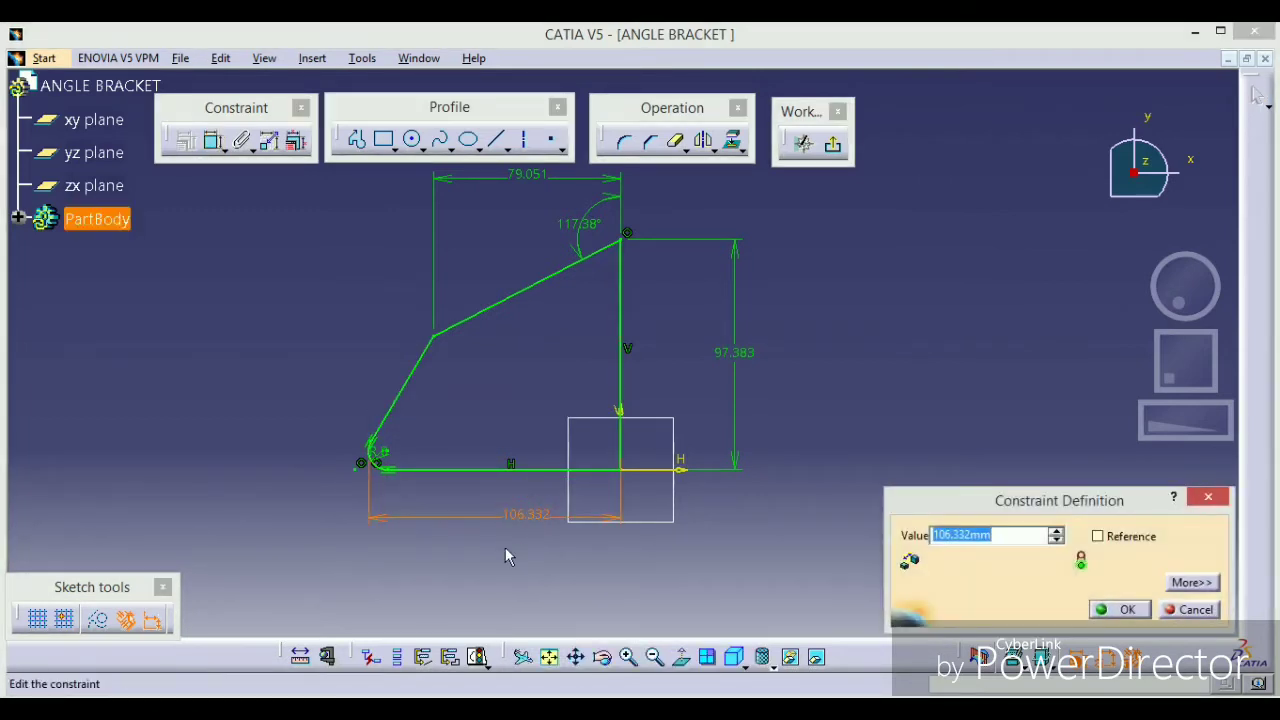
text(81)
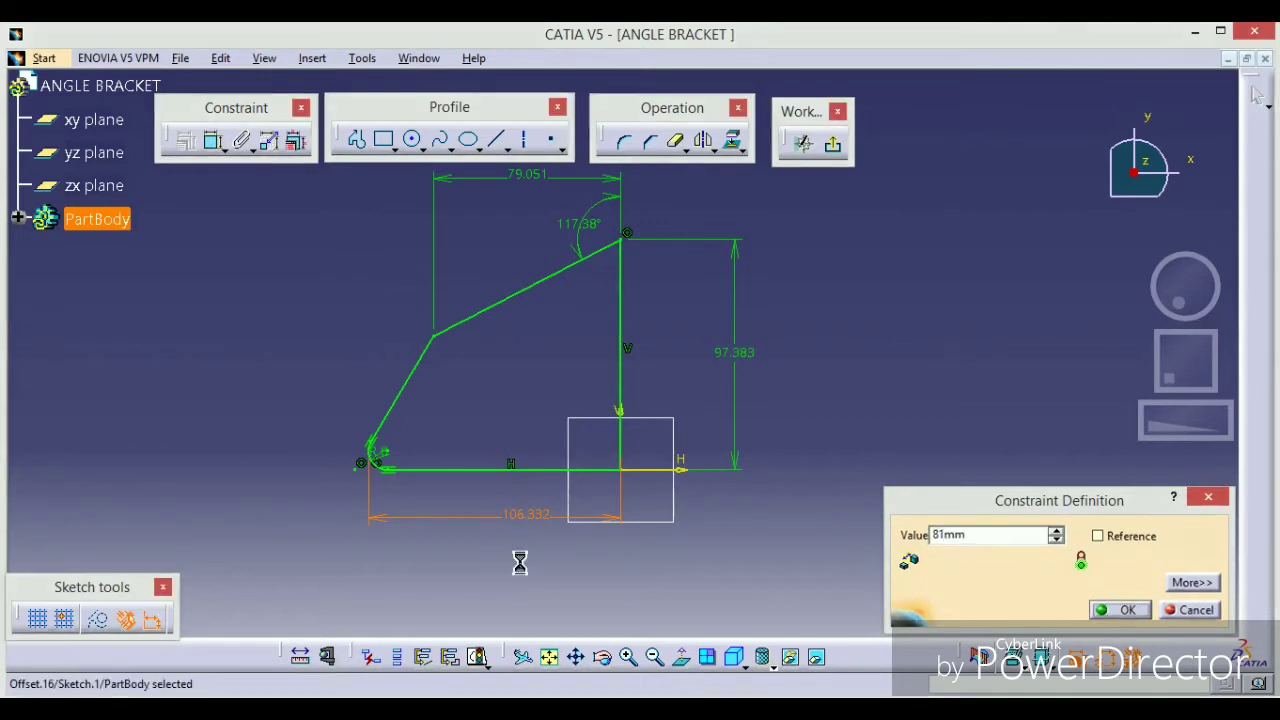
key(Return)
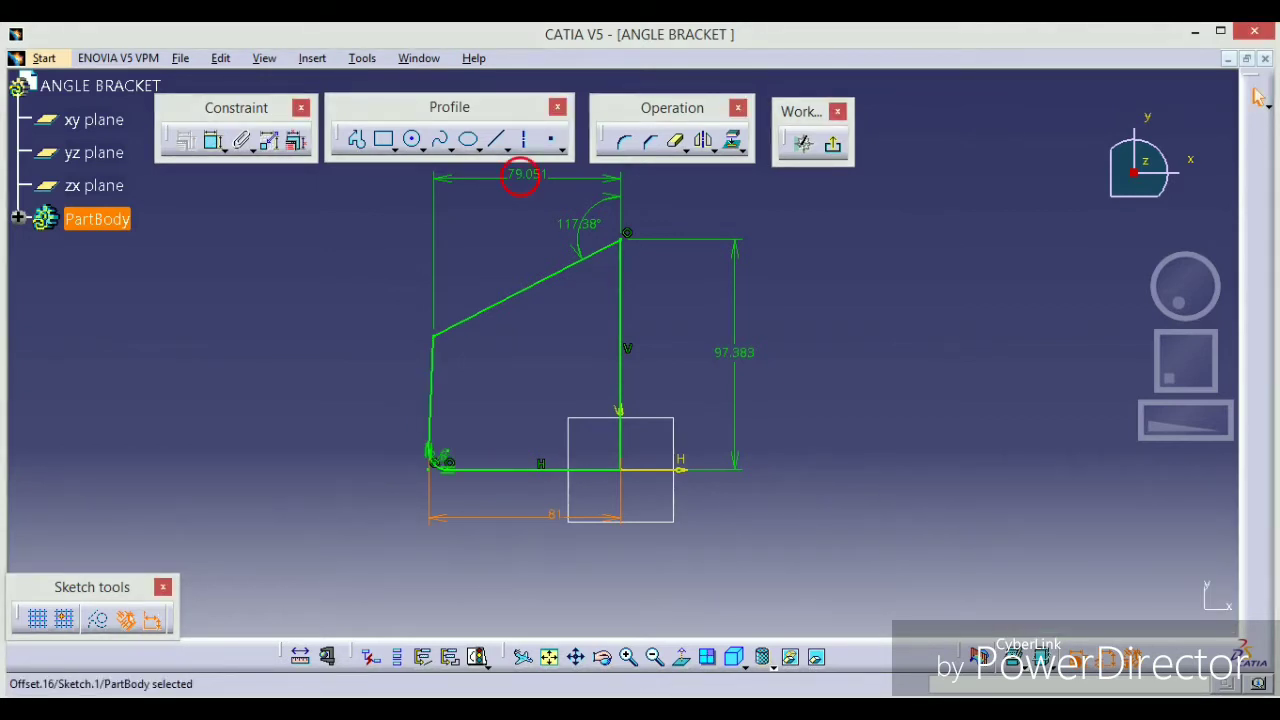
- Set the horizontal distance from the slanted-edge corner to the vertical edge to 55 mm and the upper angle to 114°
double_click(522, 176)
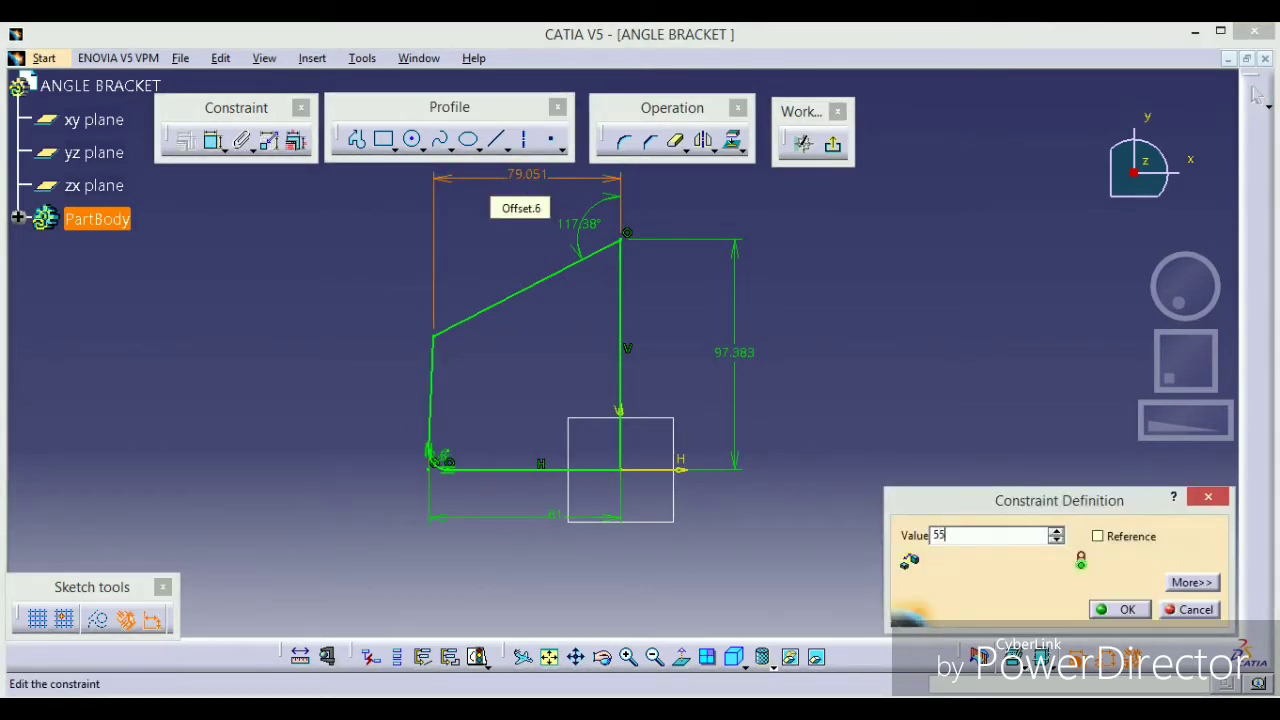
key(Return)
double_click(602, 238)
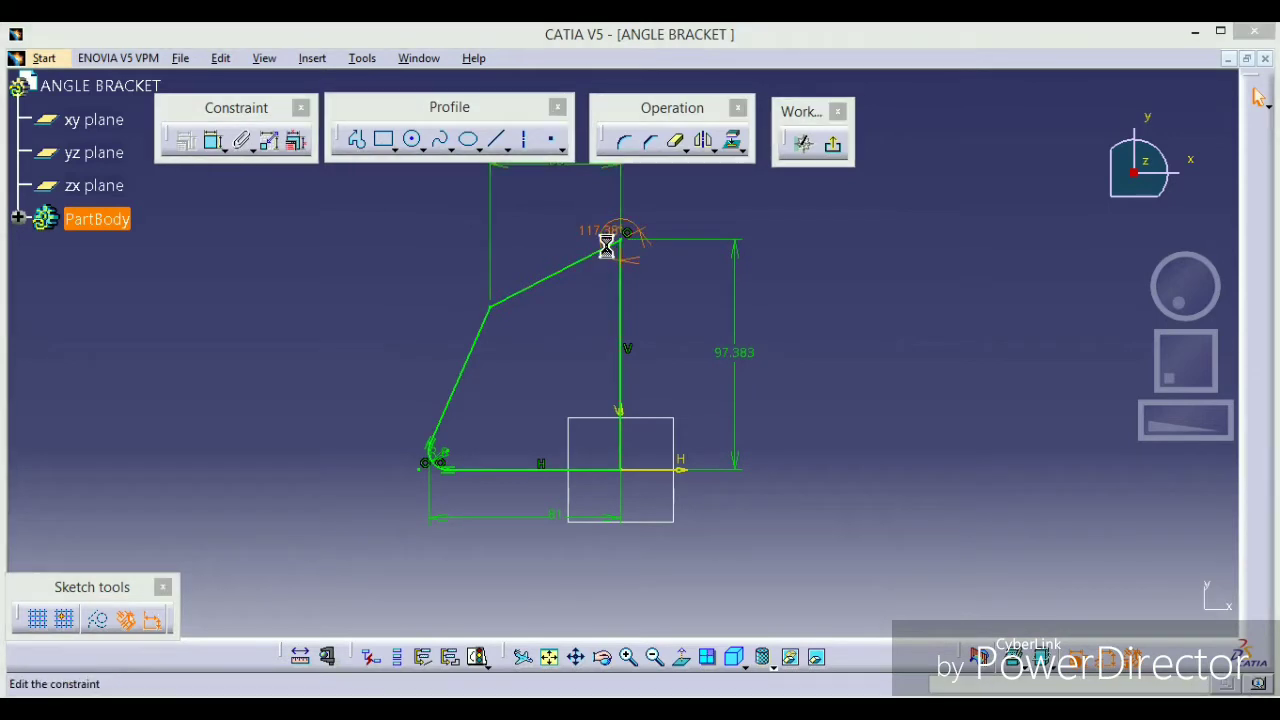
key(Return)
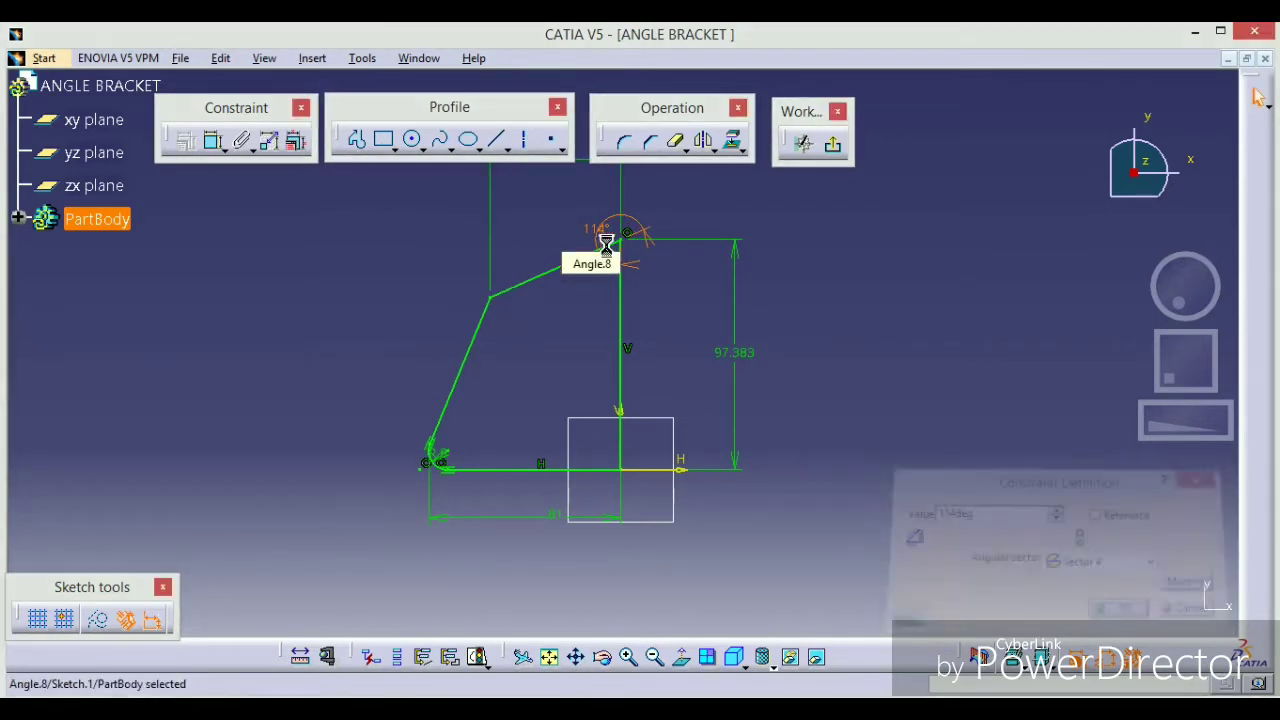
- Set the vertical edge's length to 65 mm
double_click(740, 355)
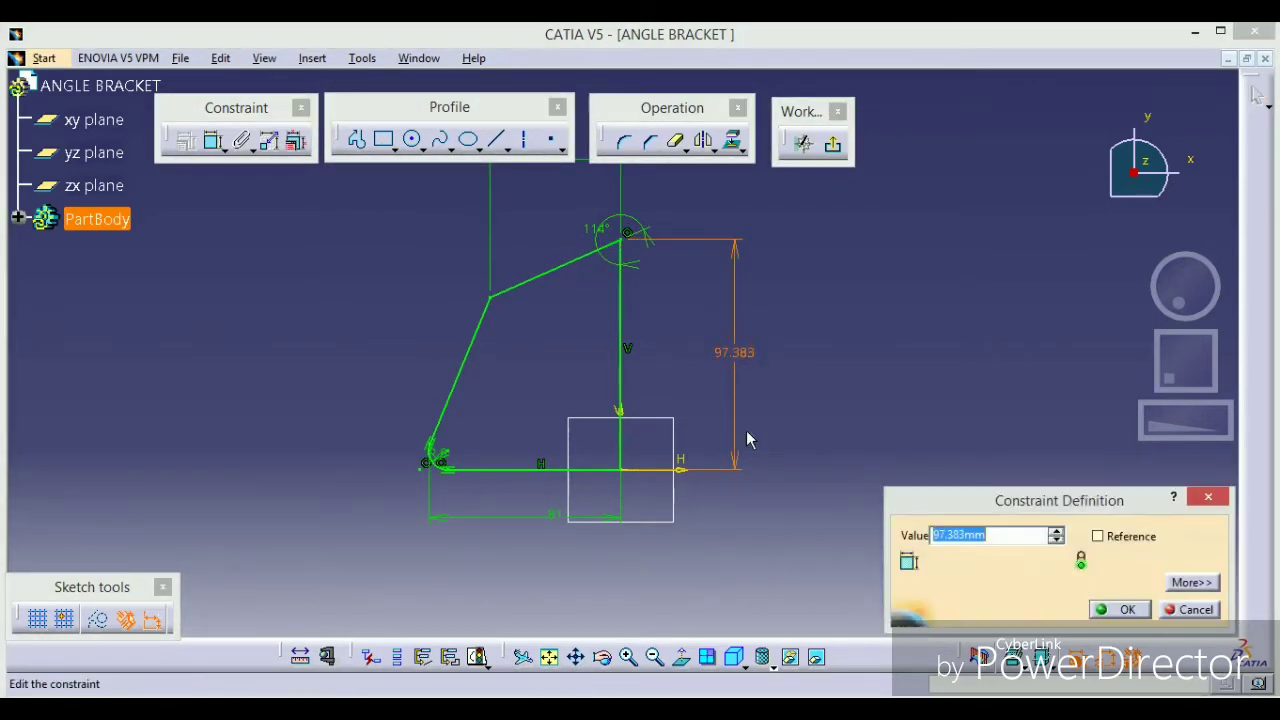
text(65)
key(Return)
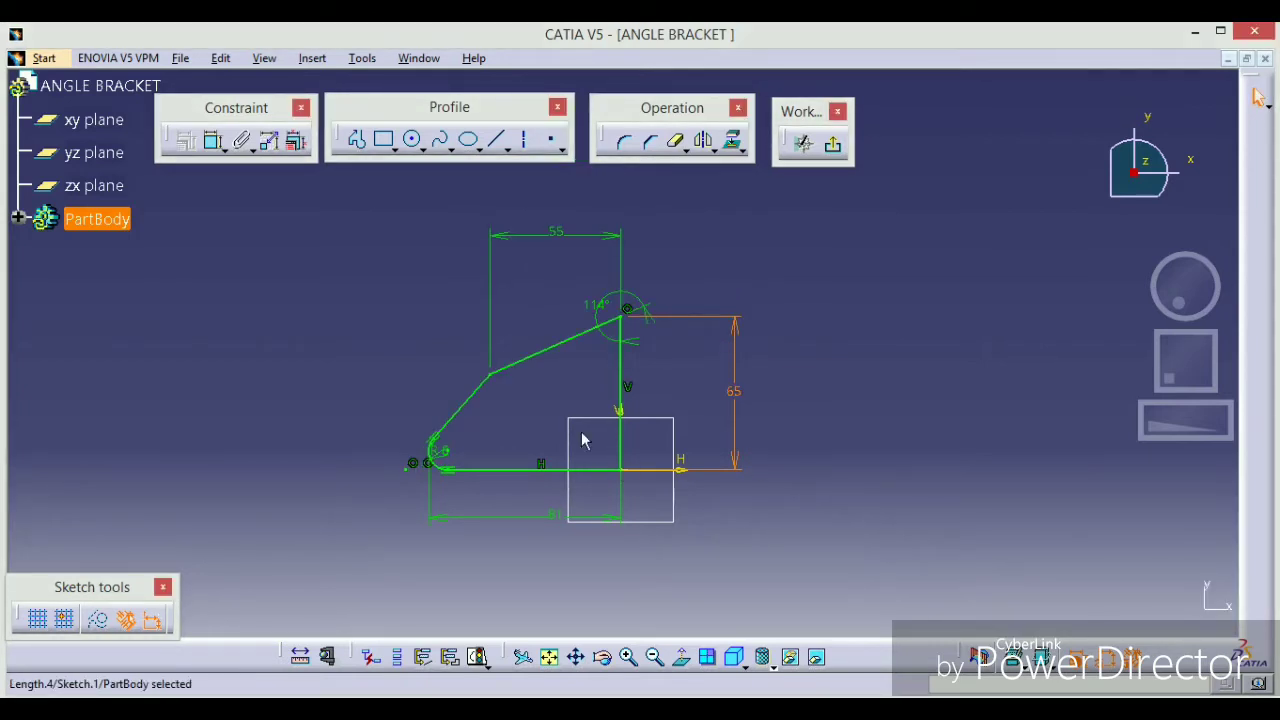
- Reposition the 114° angle dimension above the upper slanted edge, close to the profile's top corner
mouse_move(585, 441)
middle_down()
mouse_move(546, 380)
mouse_move(543, 277)
middle_up()
click(540, 237)
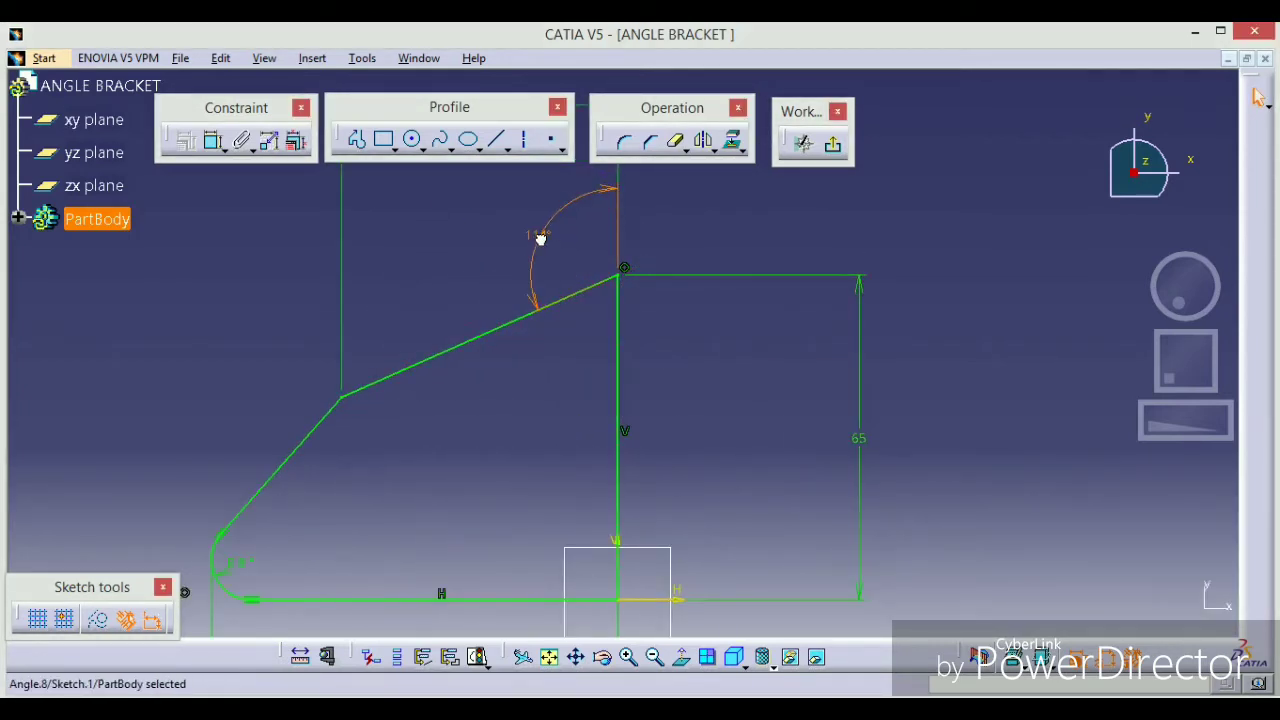
click(586, 357)
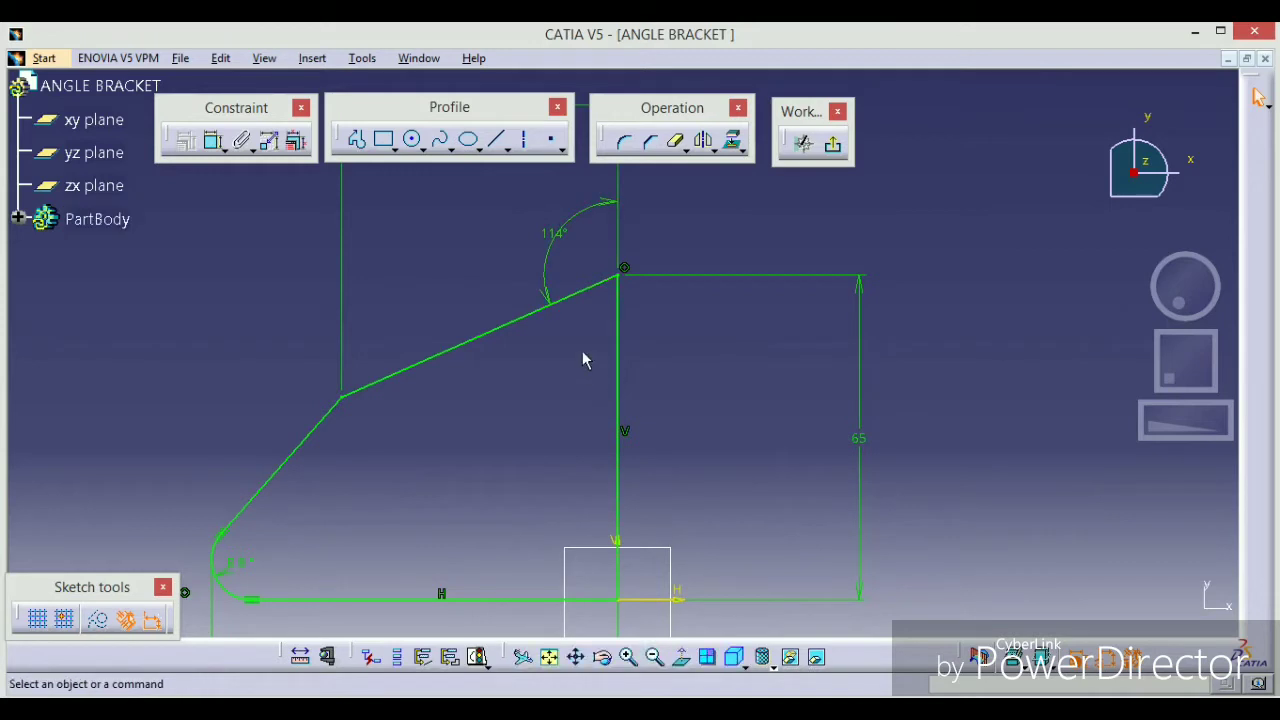
middle_drag(586, 357, 591, 457)
mouse_move(577, 409)
middle_down()
mouse_move(551, 306)
mouse_move(677, 263)
mouse_move(727, 188)
mouse_move(697, 305)
mouse_move(700, 377)
mouse_move(958, 436)
middle_up()
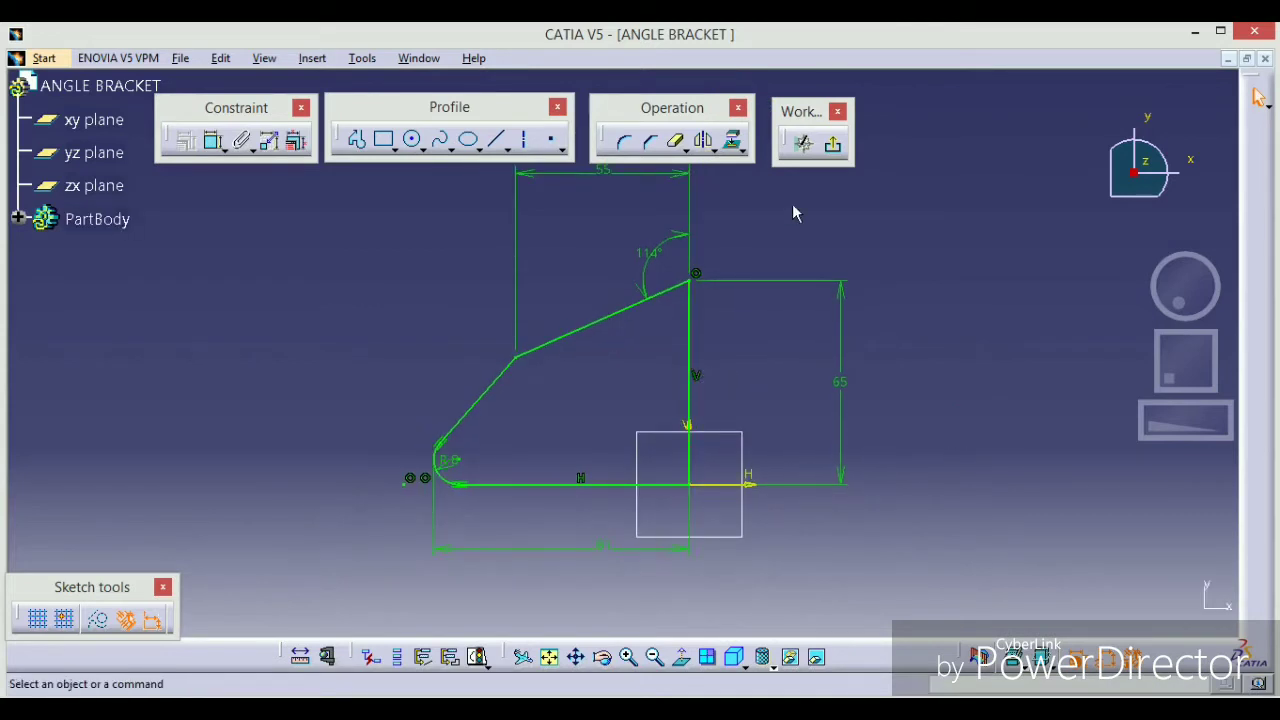
- Finish the bracket profile sketch and return to the 3D part
click(832, 144)
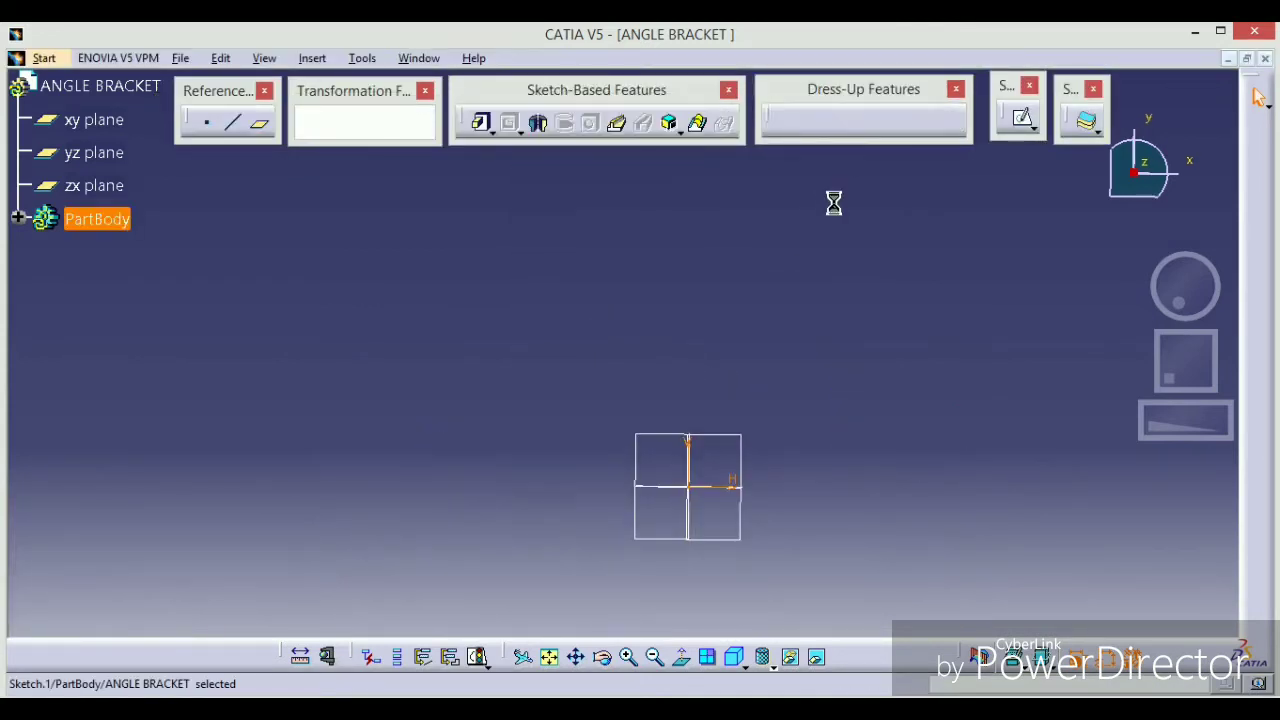
click(731, 400)
mouse_move(731, 400)
middle_down()
mouse_move(663, 400)
mouse_move(690, 467)
mouse_move(851, 420)
mouse_move(760, 480)
middle_up()
middle_drag(700, 300, 661, 338)
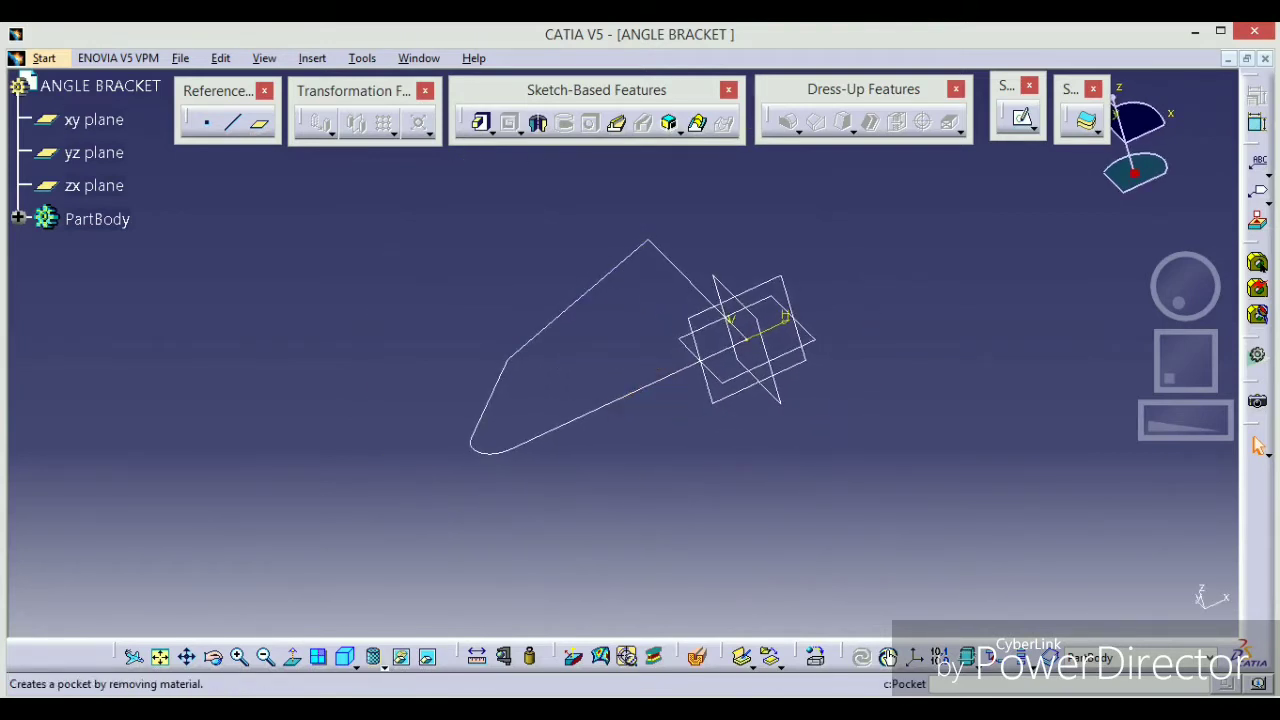
- Switch to the PowerPoint outline and highlight the line "DEFINING THE PAD FOR THE BRACKET"
click(418, 58)
click(478, 201)
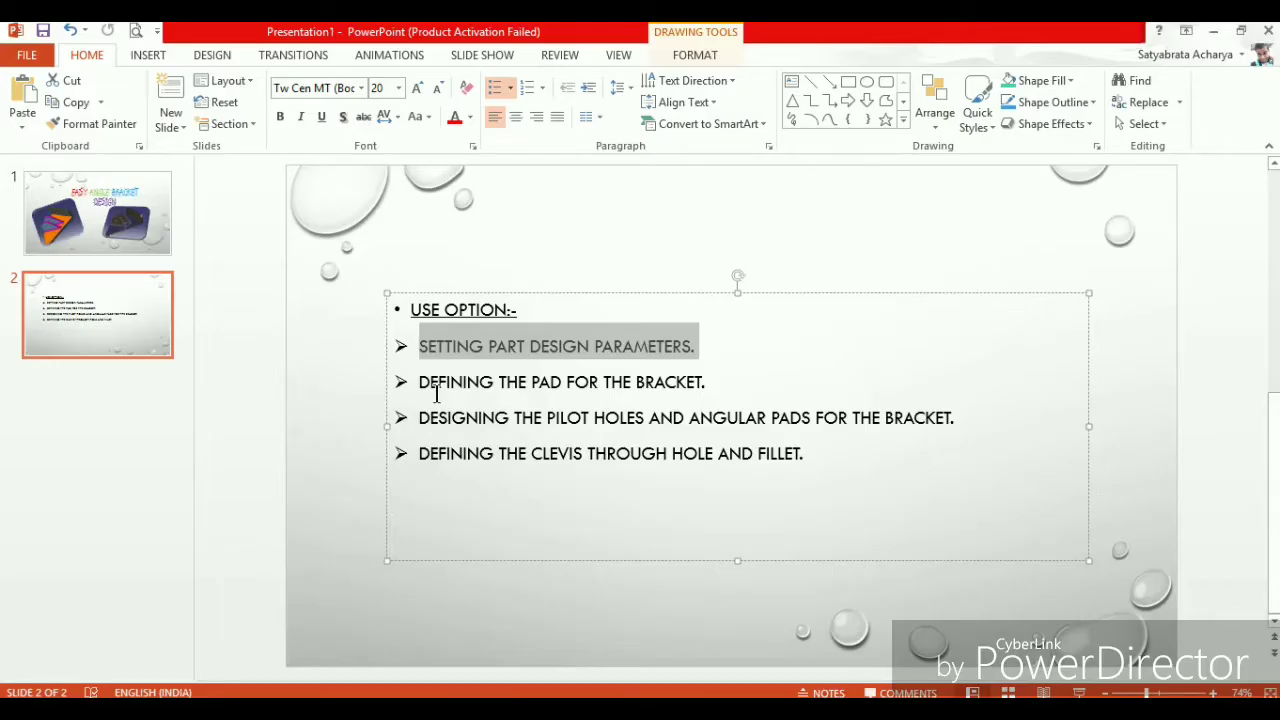
drag(419, 384, 718, 396)
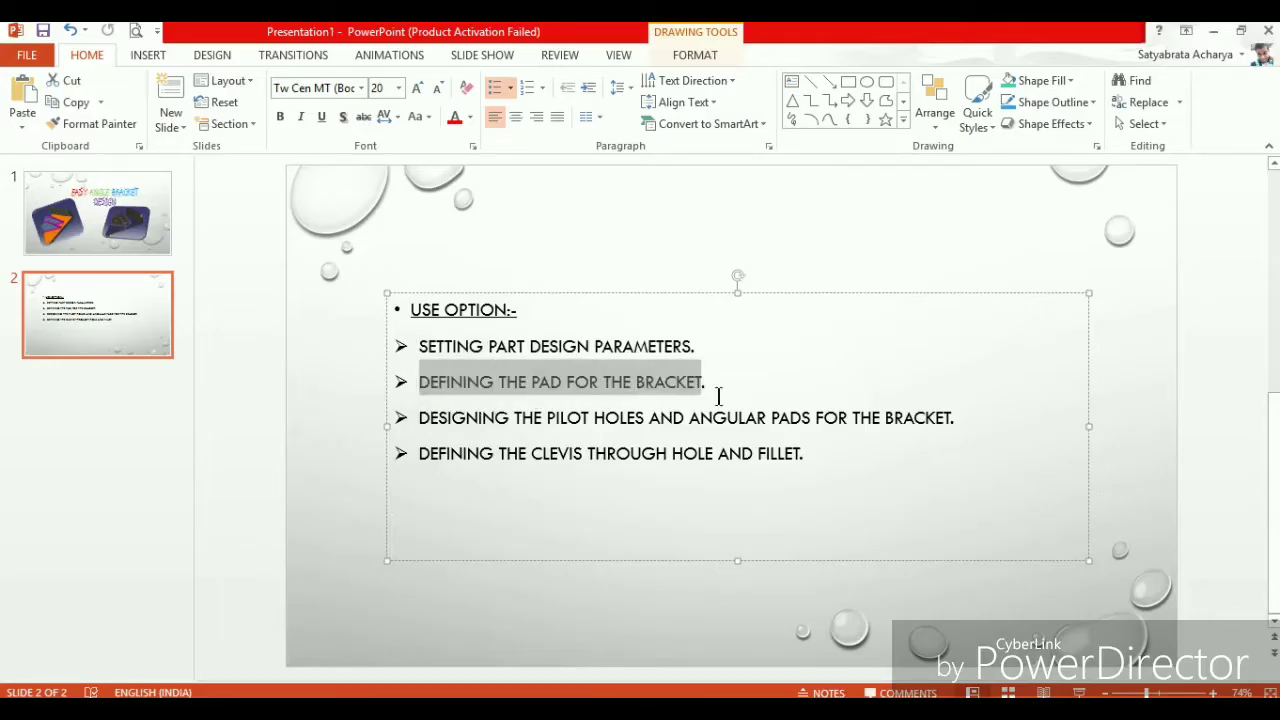
click(536, 388)
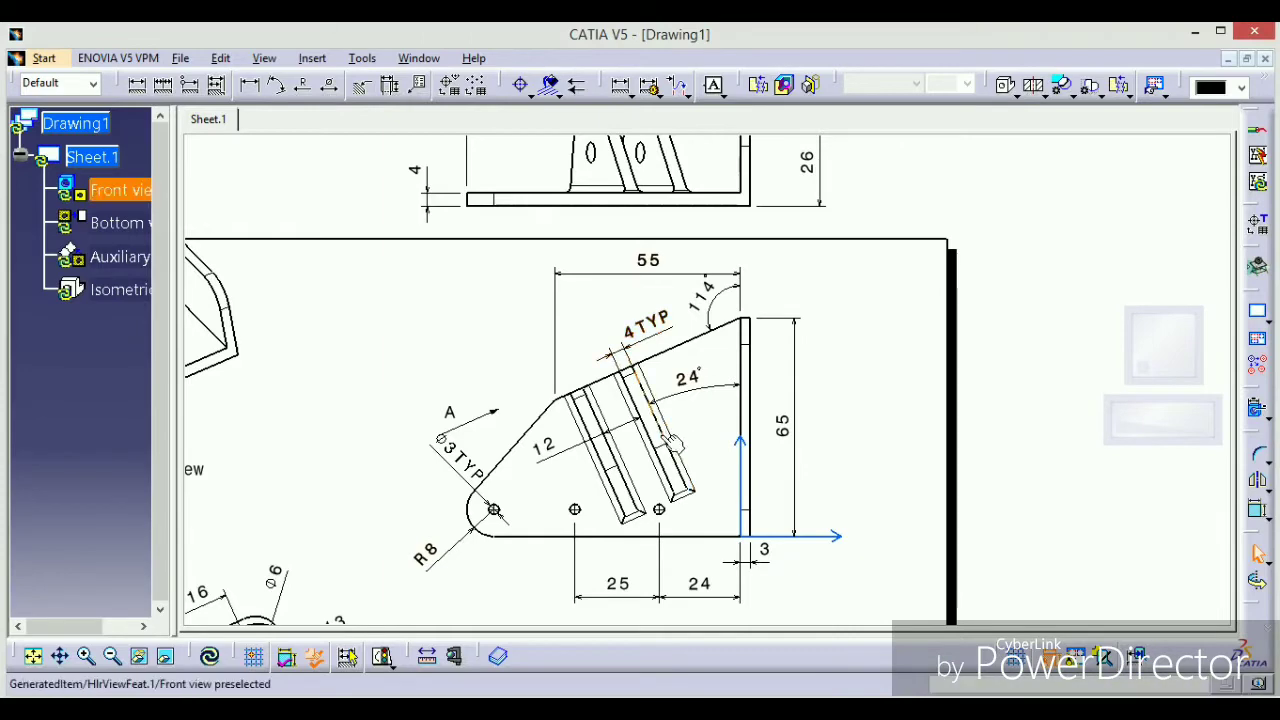
- Return to the ANGLE BRACKET part and pad the bracket profile sketch to a thickness of 4 mm
mouse_move(597, 240)
middle_down()
mouse_move(590, 300)
mouse_move(366, 215)
middle_up()
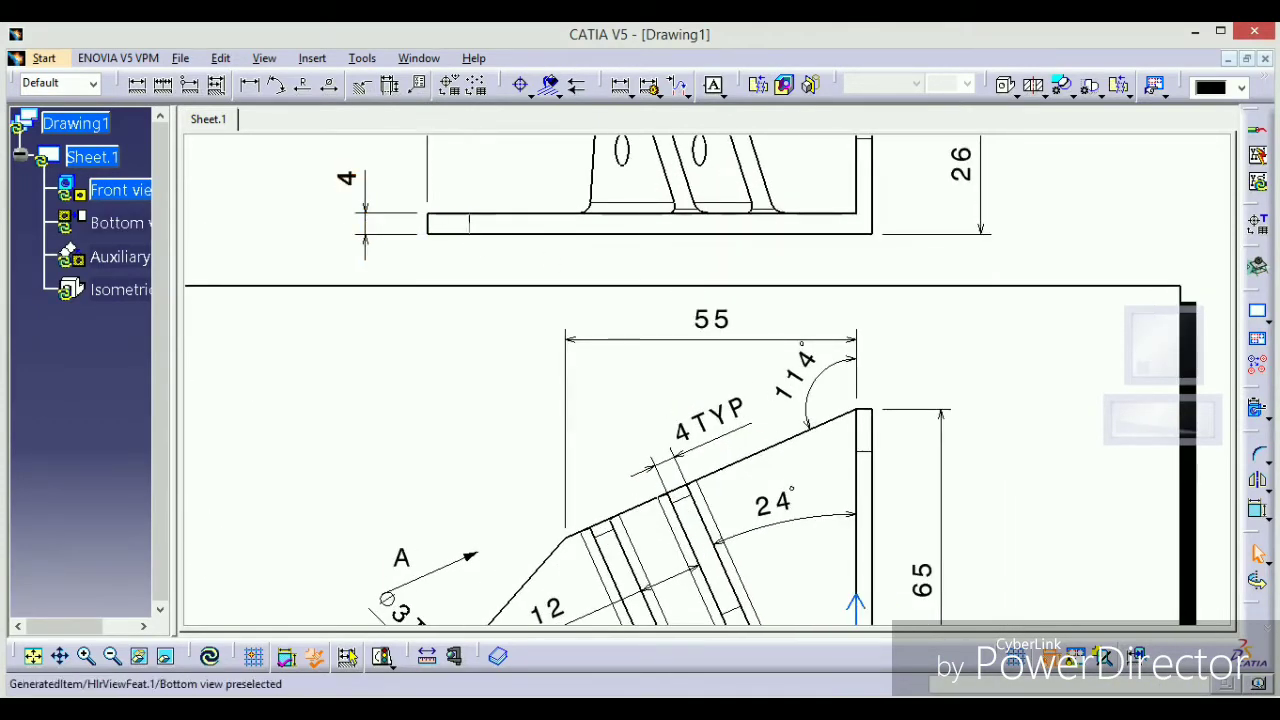
click(419, 58)
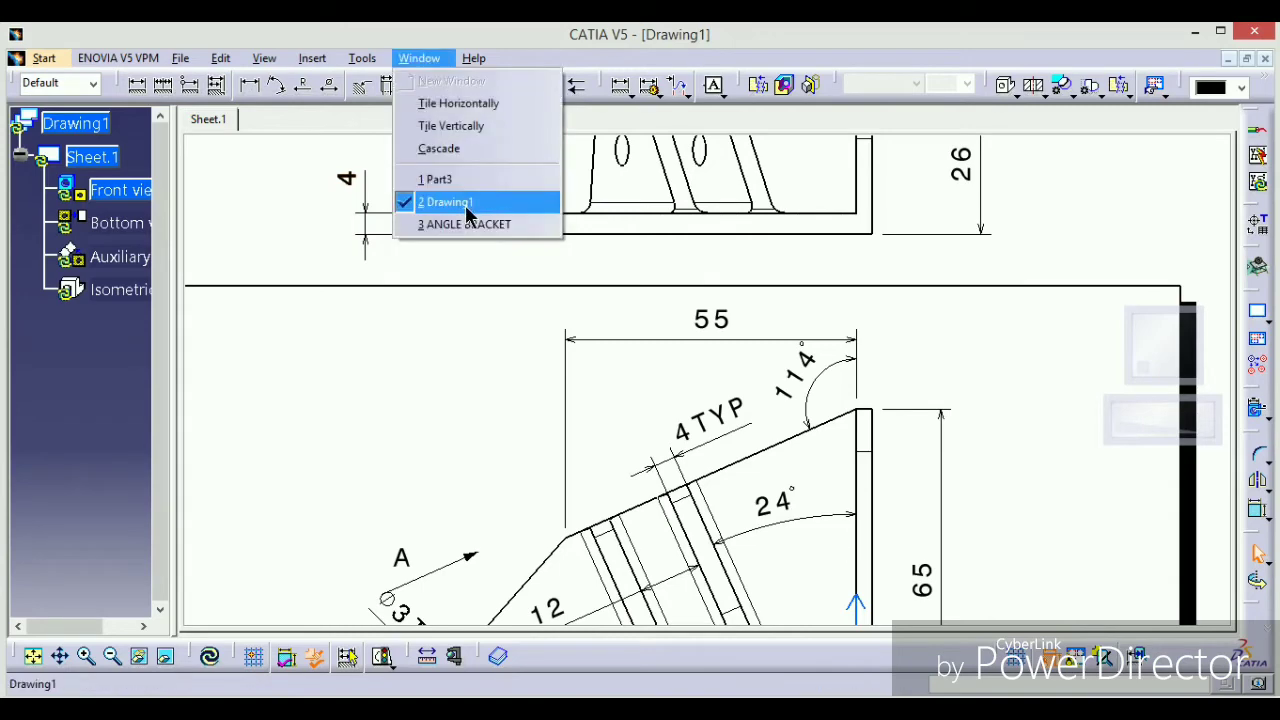
click(470, 226)
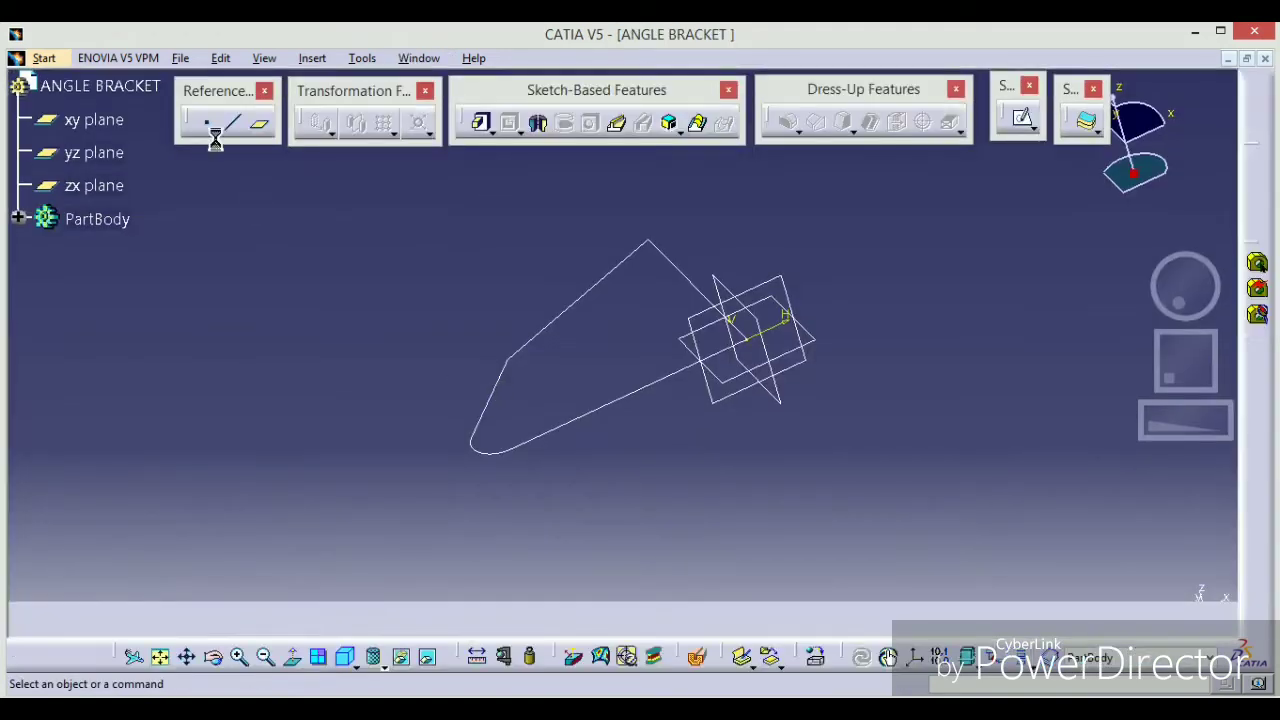
click(480, 123)
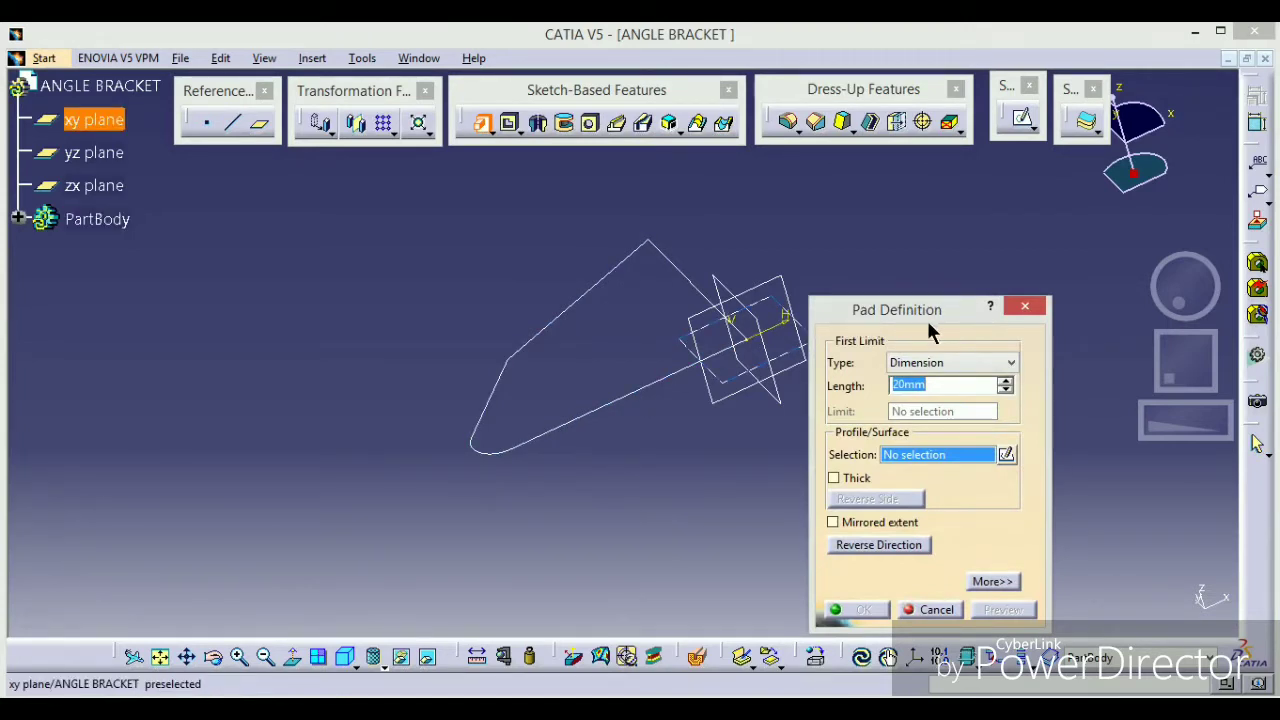
click(674, 390)
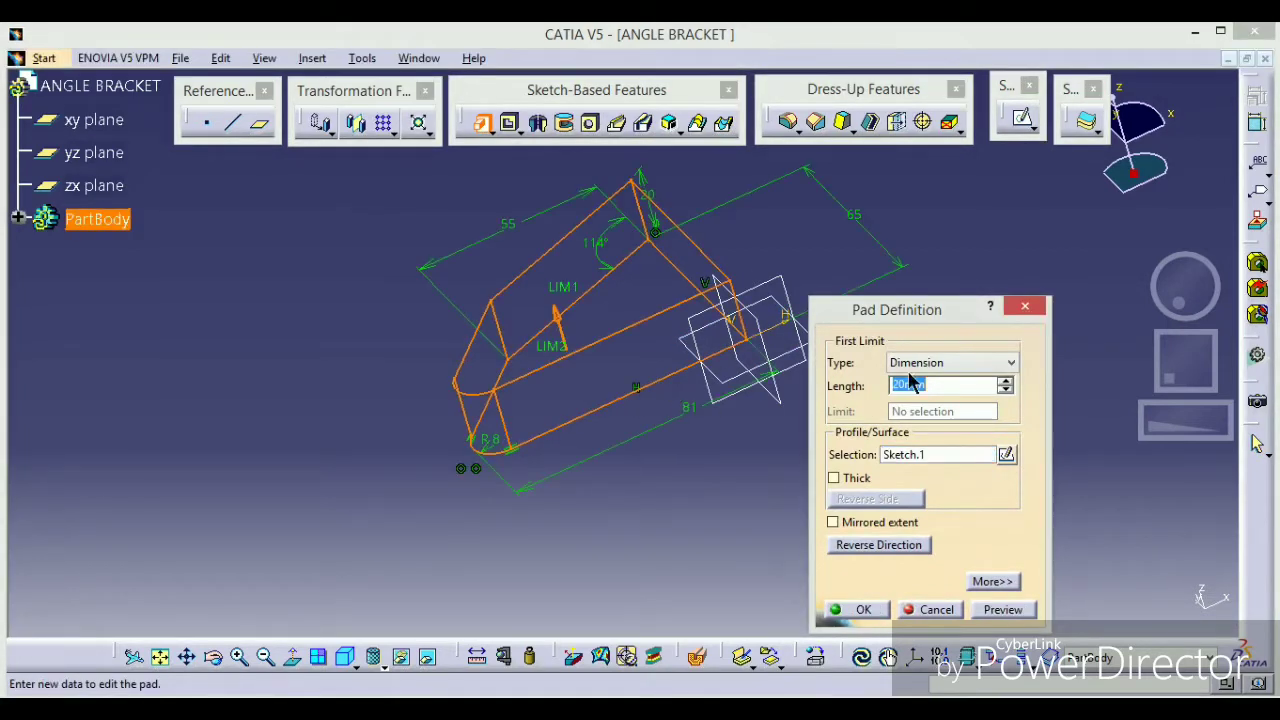
text(40)
key(Return)
middle_drag(675, 519, 647, 456)
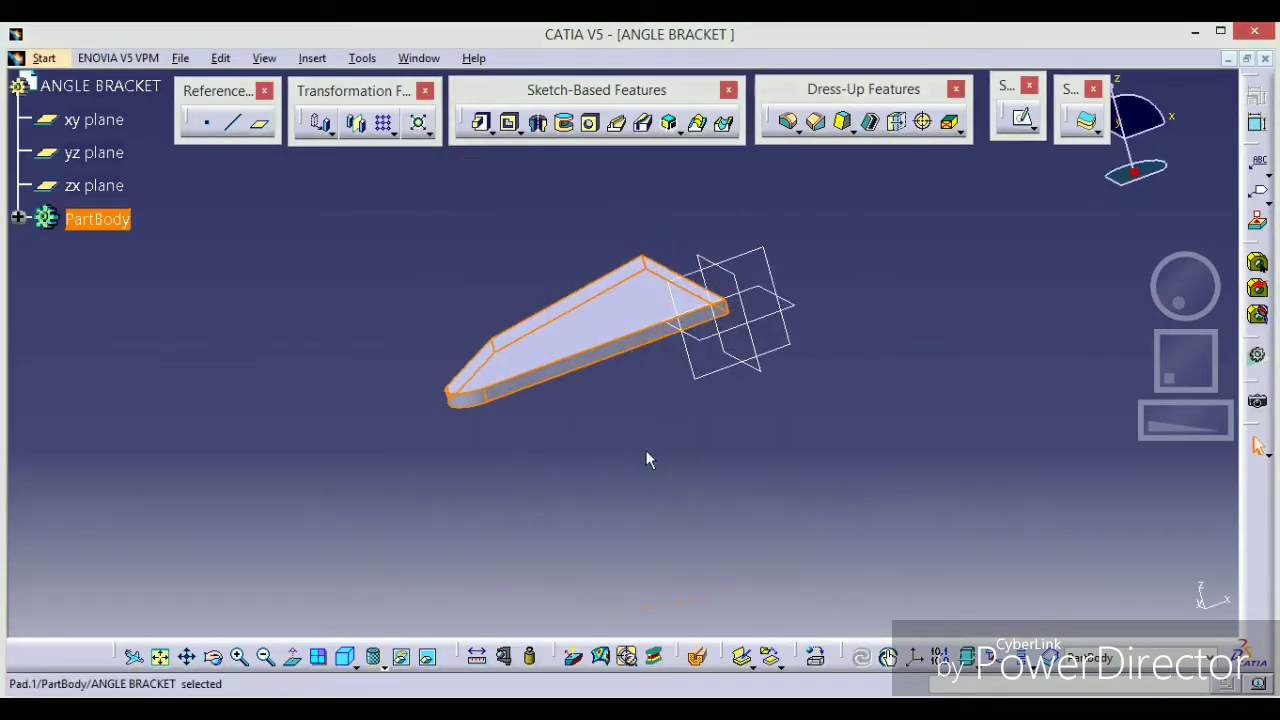
click(650, 460)
- Change the part's display mode to Shading with Edges
middle_drag(718, 424, 712, 432)
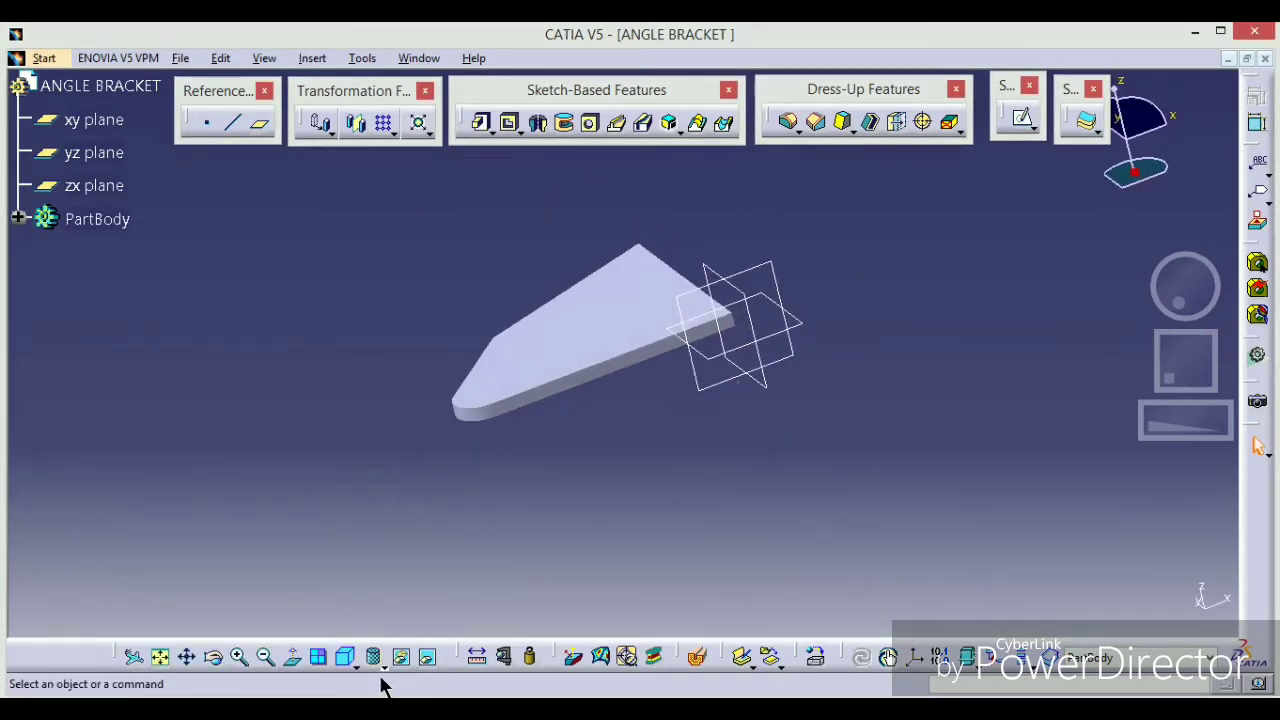
click(384, 664)
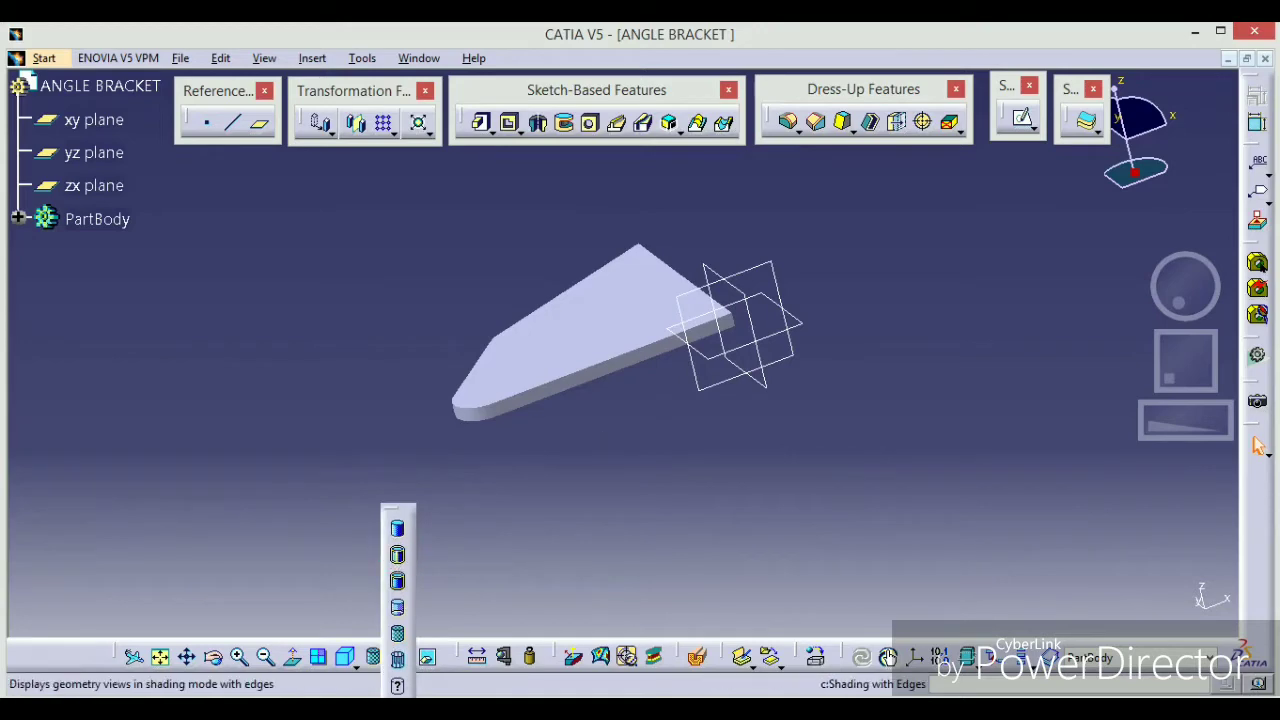
click(397, 555)
mouse_move(677, 437)
middle_down()
mouse_move(643, 463)
mouse_move(503, 494)
mouse_move(448, 478)
mouse_move(614, 457)
mouse_move(486, 489)
mouse_move(454, 457)
mouse_move(640, 372)
middle_up()
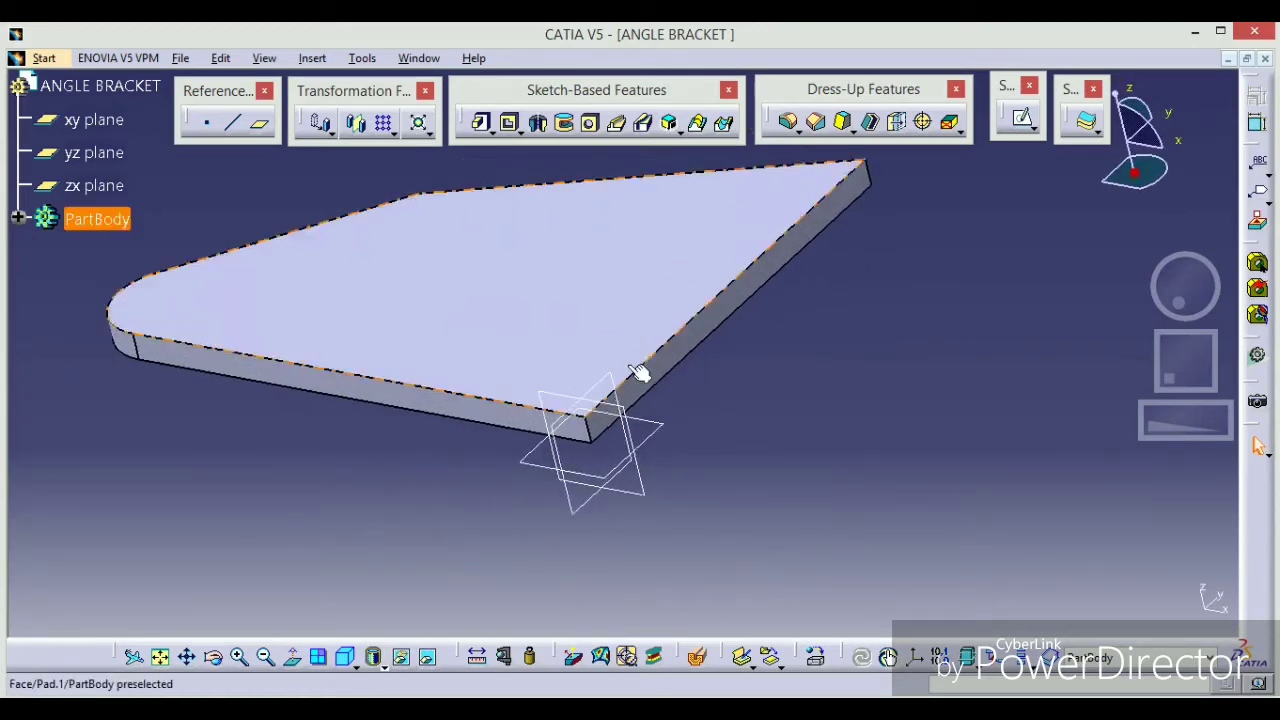
click(671, 374)
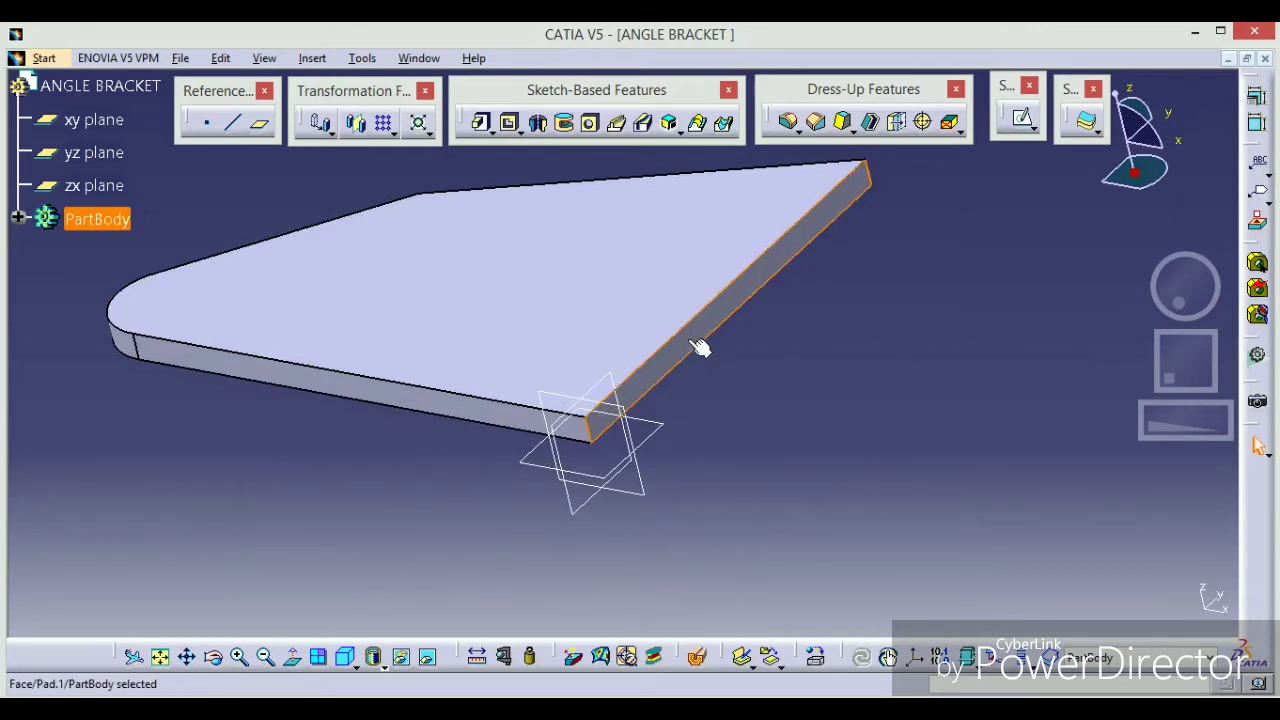
click(1013, 131)
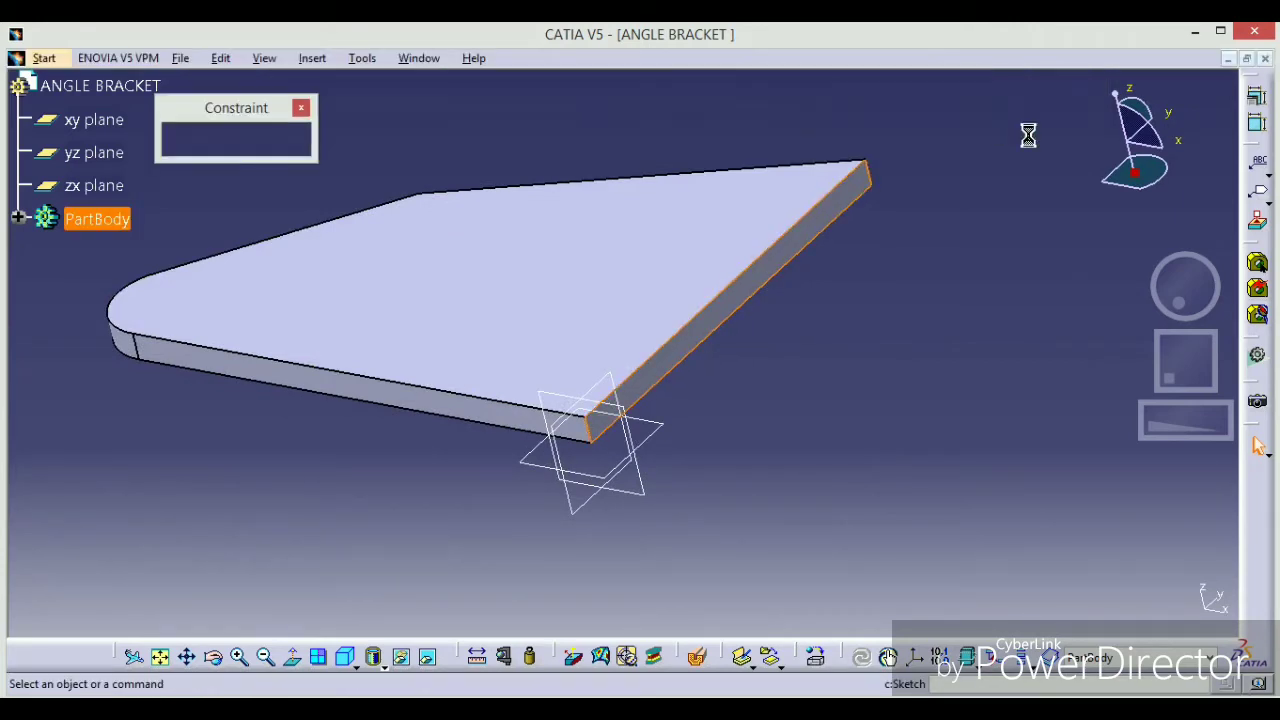
middle_drag(922, 357, 786, 374)
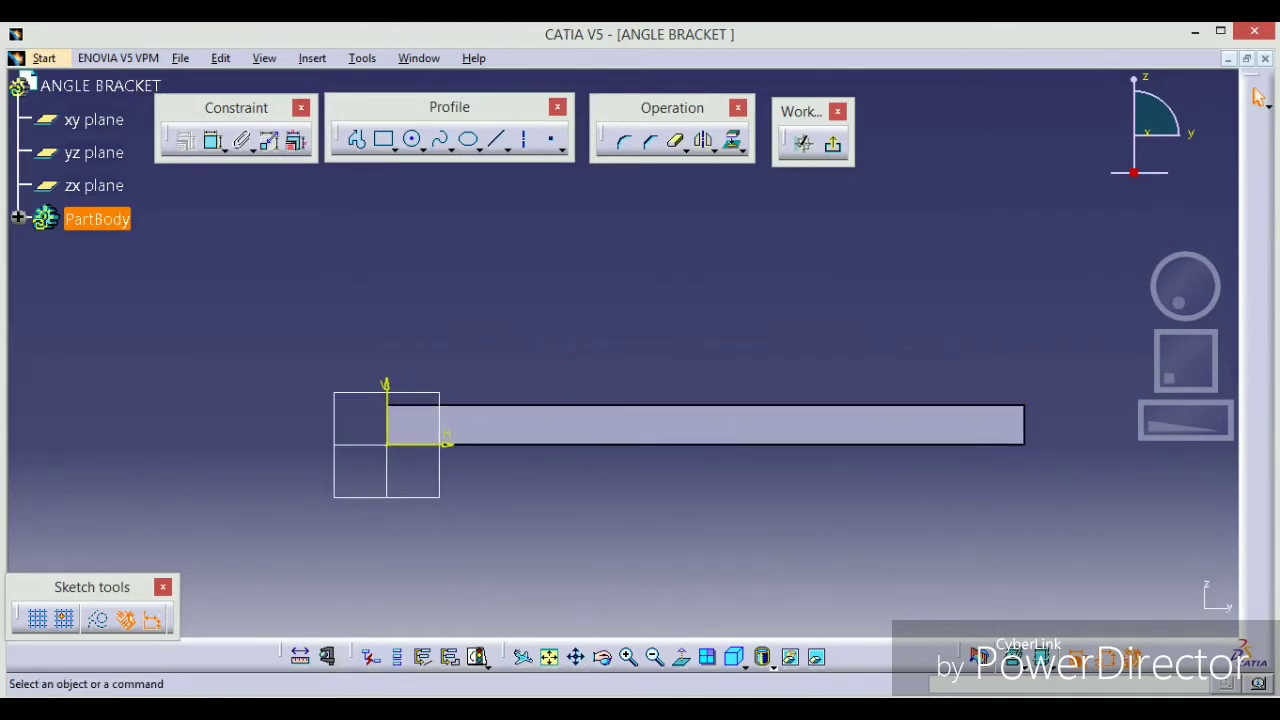
middle_drag(715, 329, 716, 373)
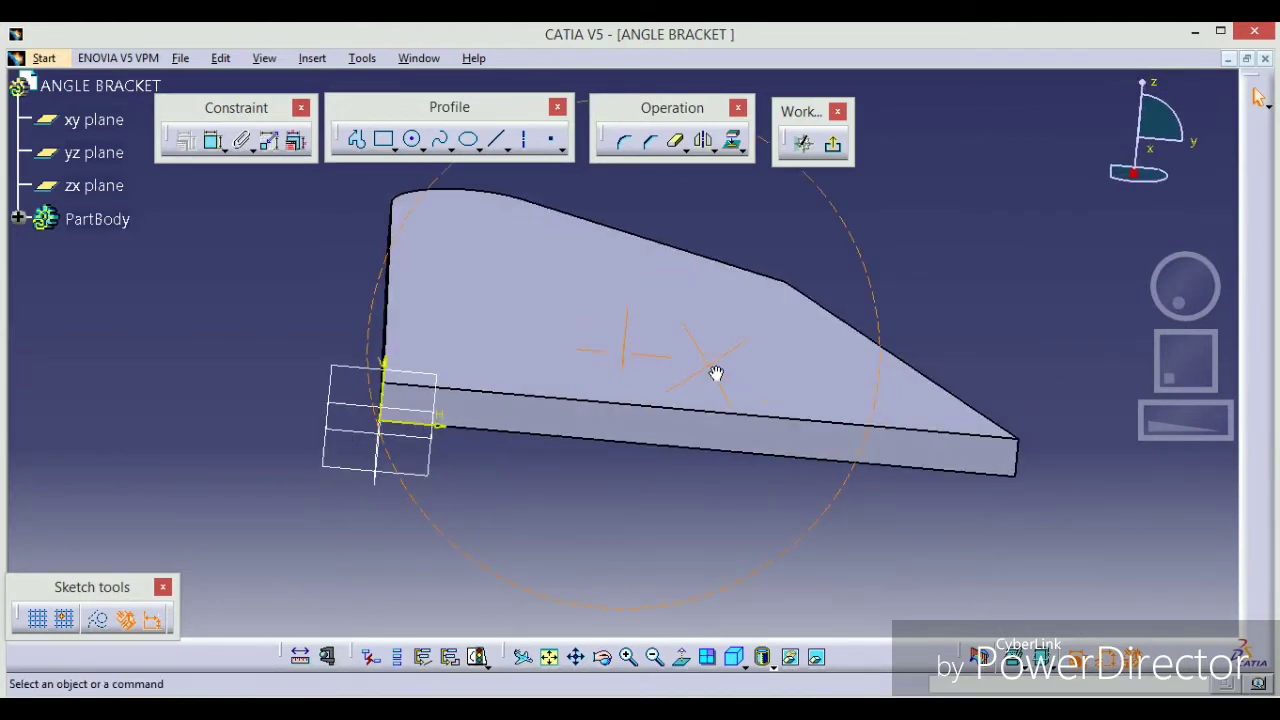
click(1020, 454)
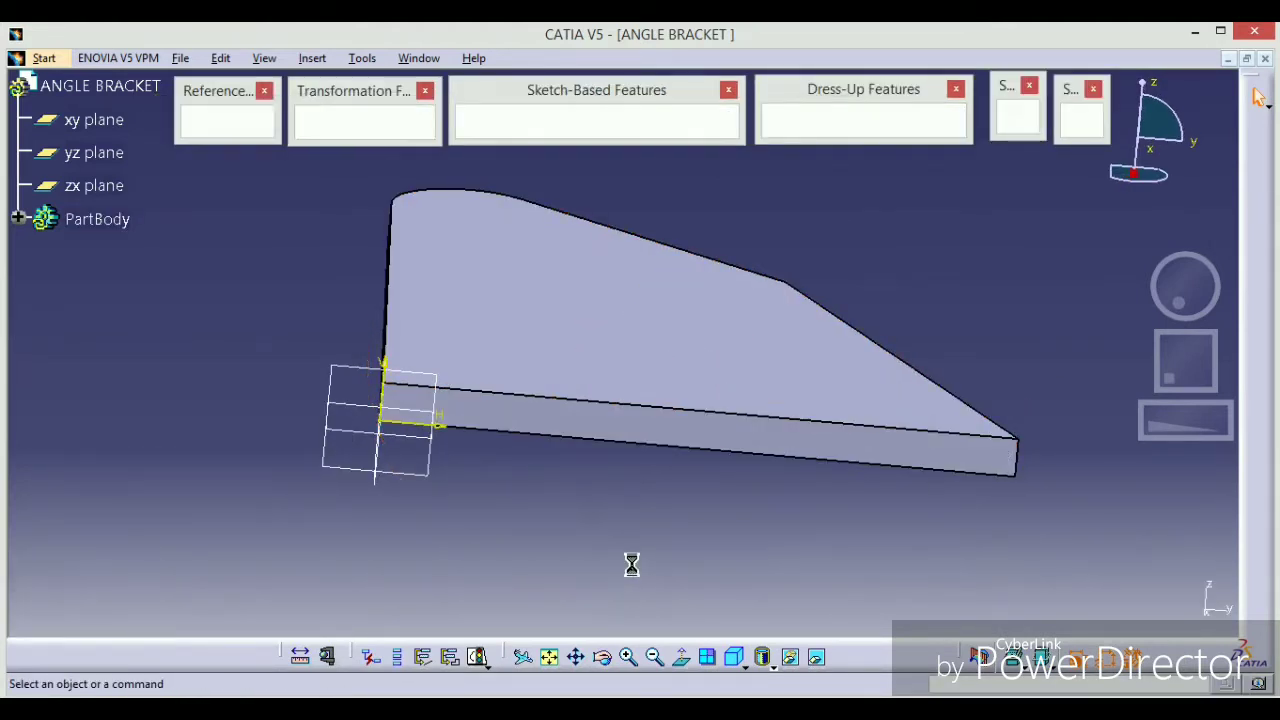
- Start a sketch on the base plate's 65 mm long side face and draw a rectangle about 64 by 24 mm from the origin
click(681, 401)
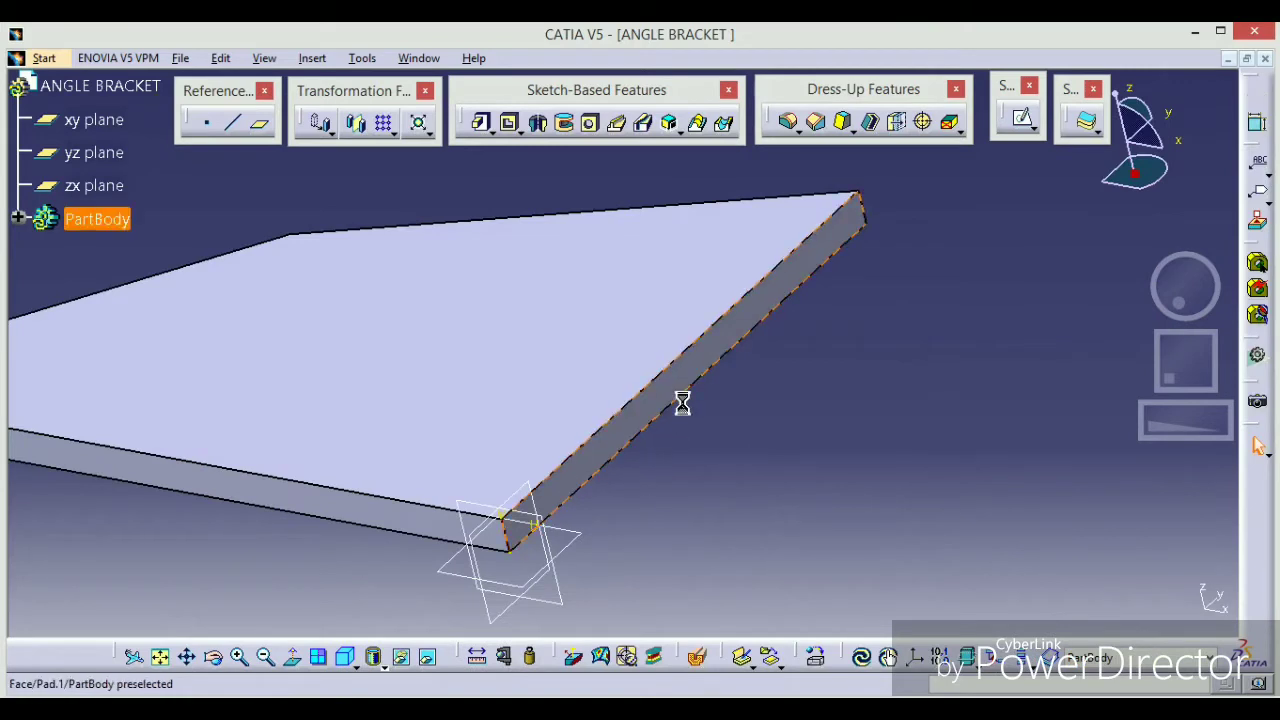
click(1020, 121)
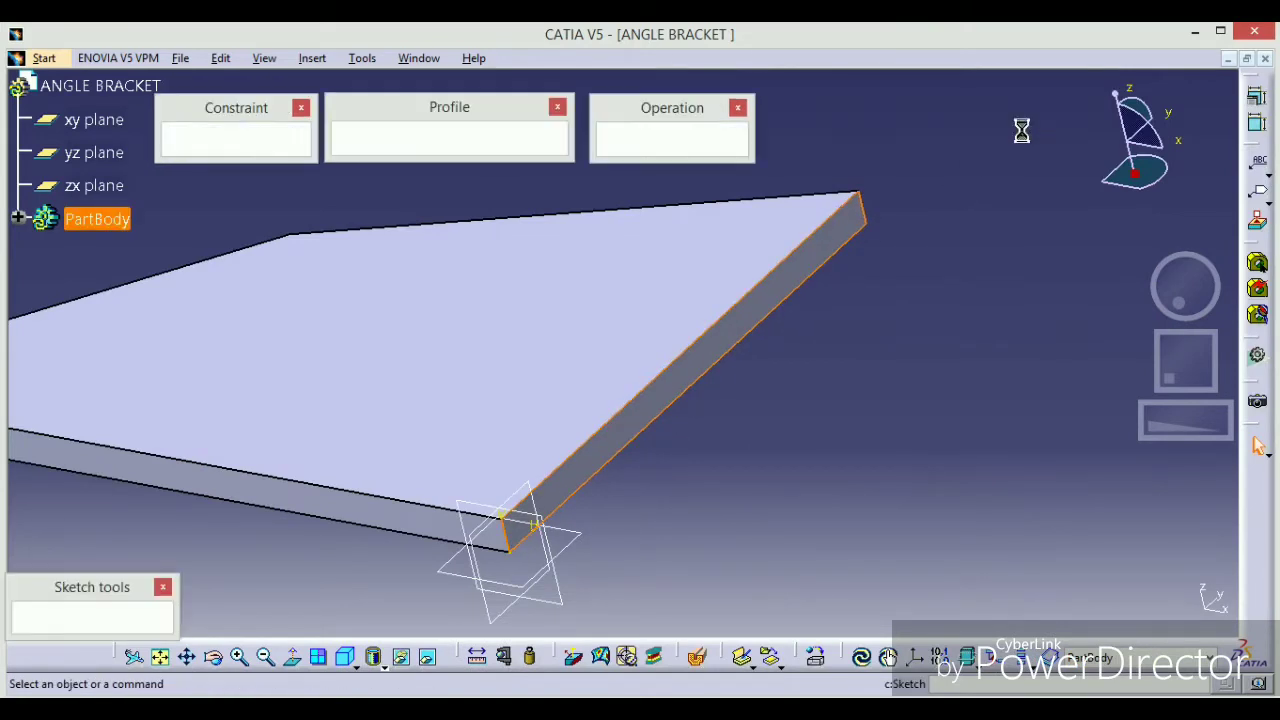
mouse_move(614, 343)
middle_down()
mouse_move(577, 349)
mouse_move(543, 401)
middle_up()
click(385, 139)
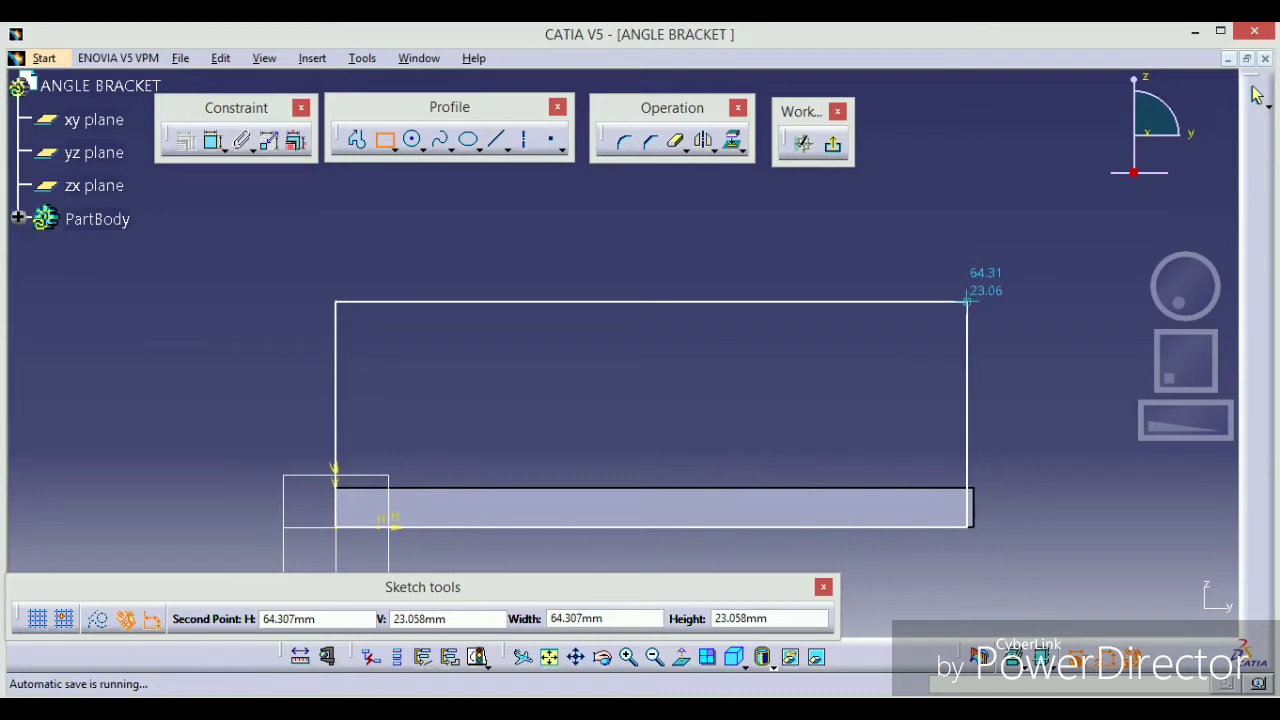
click(966, 300)
- Make the rectangle's lower corner opposite the origin coincident with the plate's nearby bottom vertex
mouse_move(977, 563)
middle_down()
mouse_move(960, 520)
mouse_move(632, 342)
mouse_move(994, 543)
middle_up()
click(632, 343)
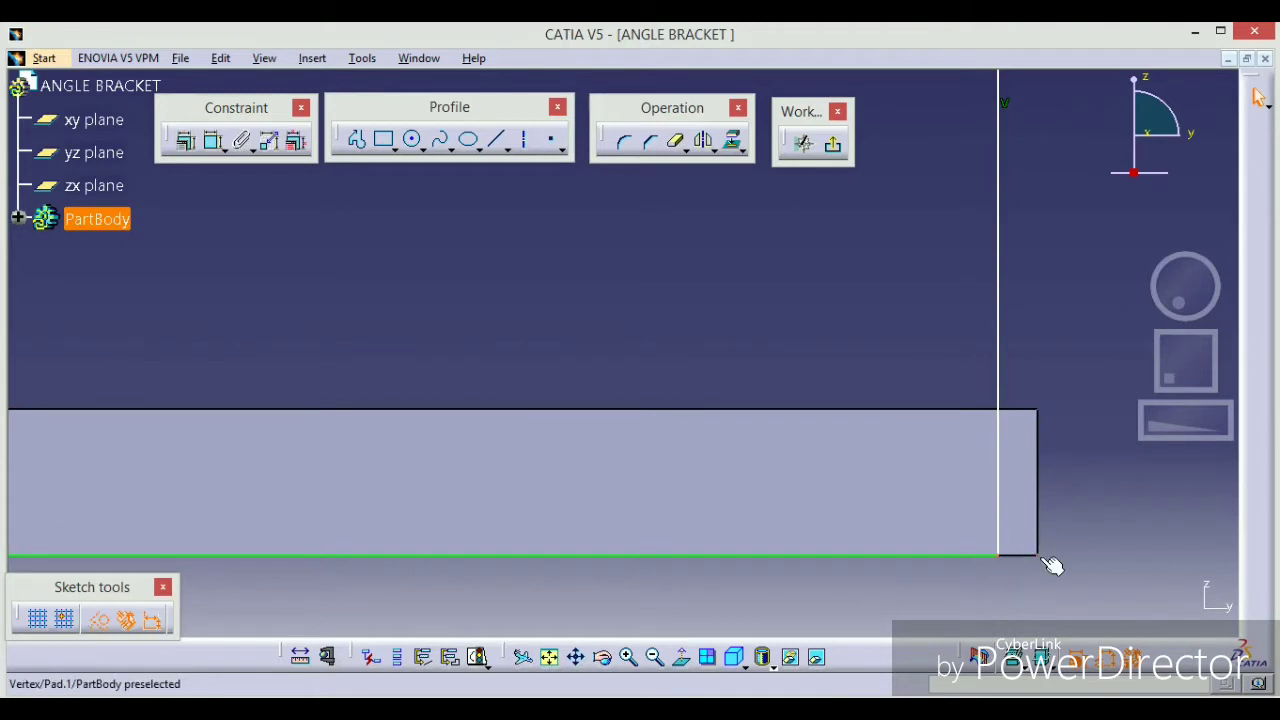
click(188, 142)
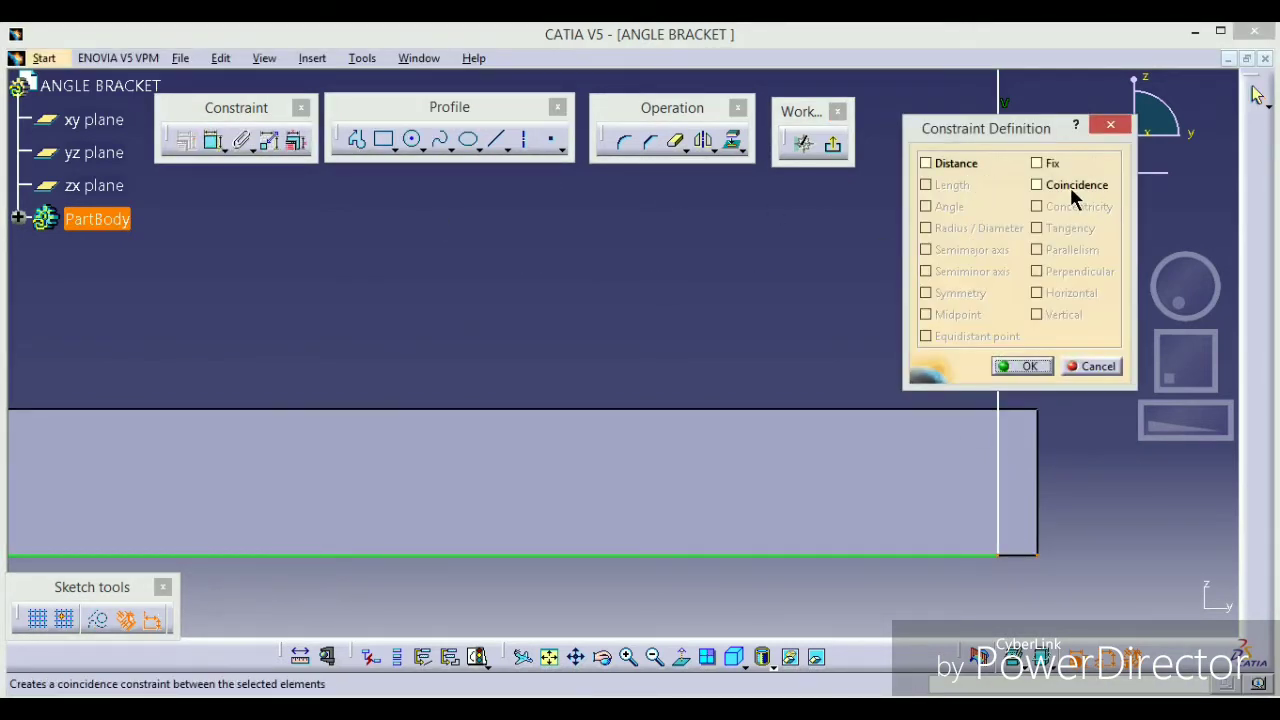
click(1070, 187)
click(1027, 366)
- Dimension the rectangle's height along the side away from the origin and set it to 26 mm
mouse_move(934, 320)
middle_down()
mouse_move(929, 471)
mouse_move(973, 423)
mouse_move(963, 337)
mouse_move(754, 289)
mouse_move(720, 250)
middle_up()
click(418, 60)
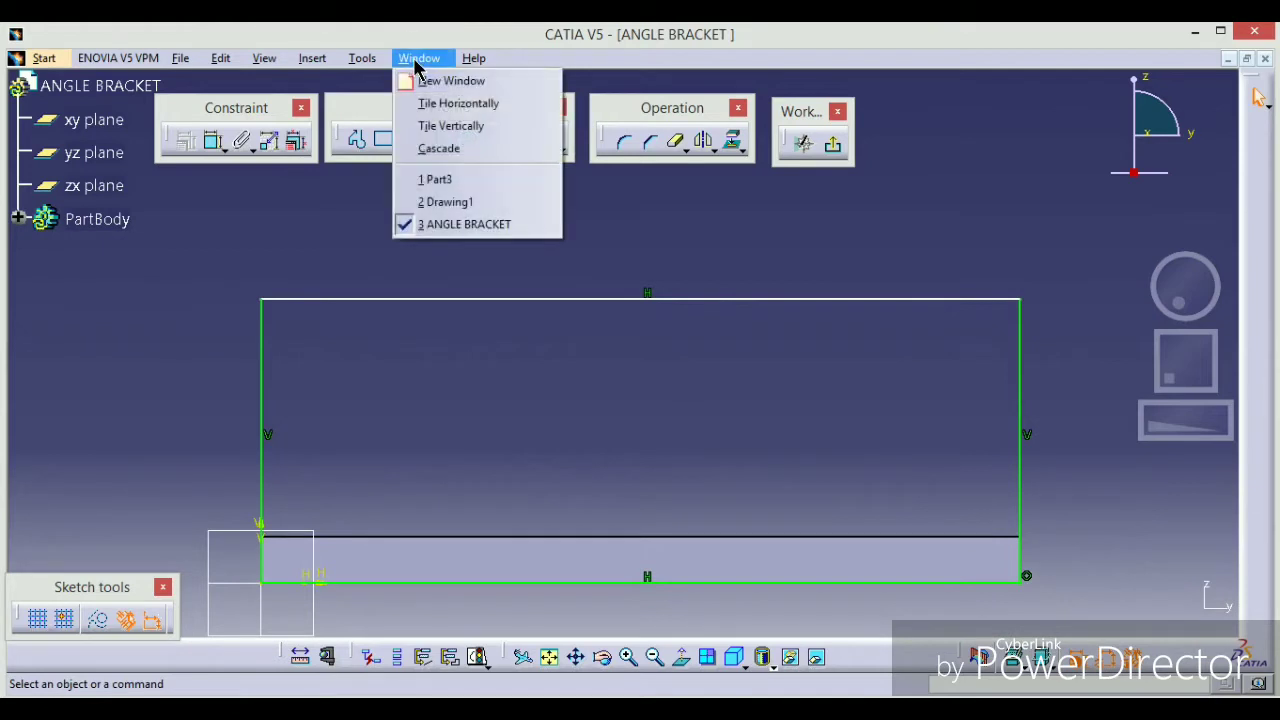
click(288, 232)
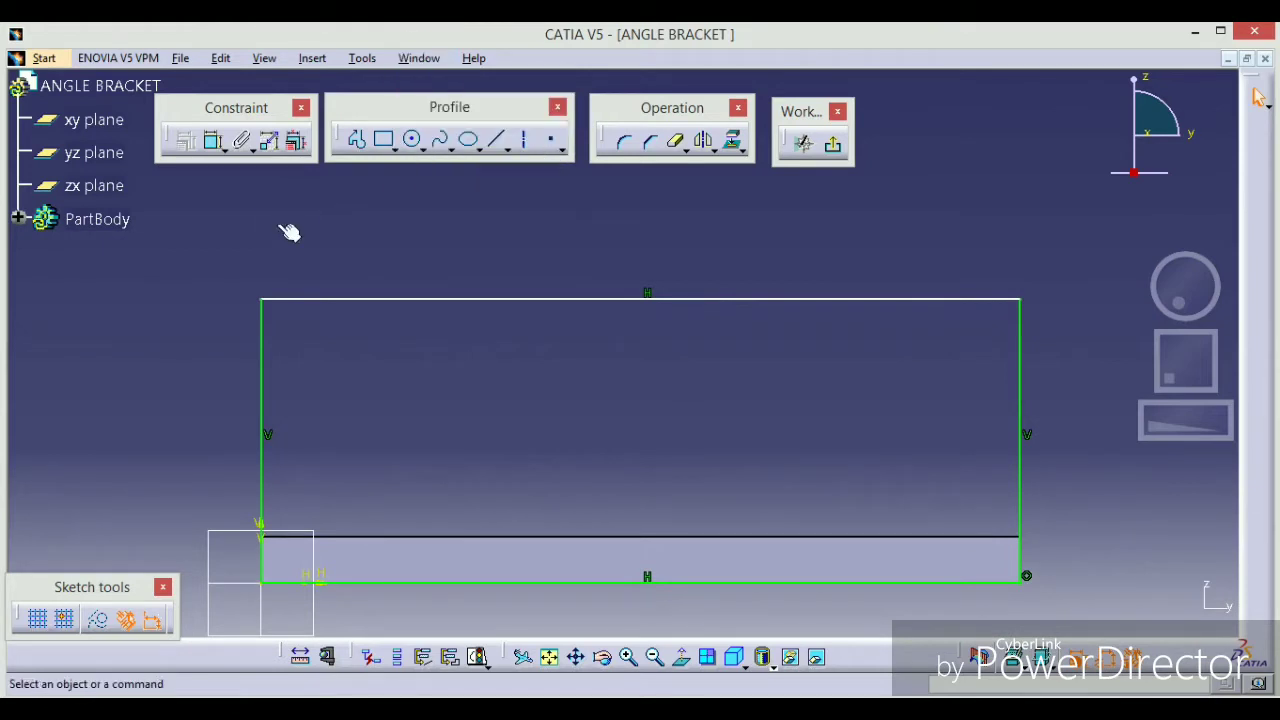
click(211, 143)
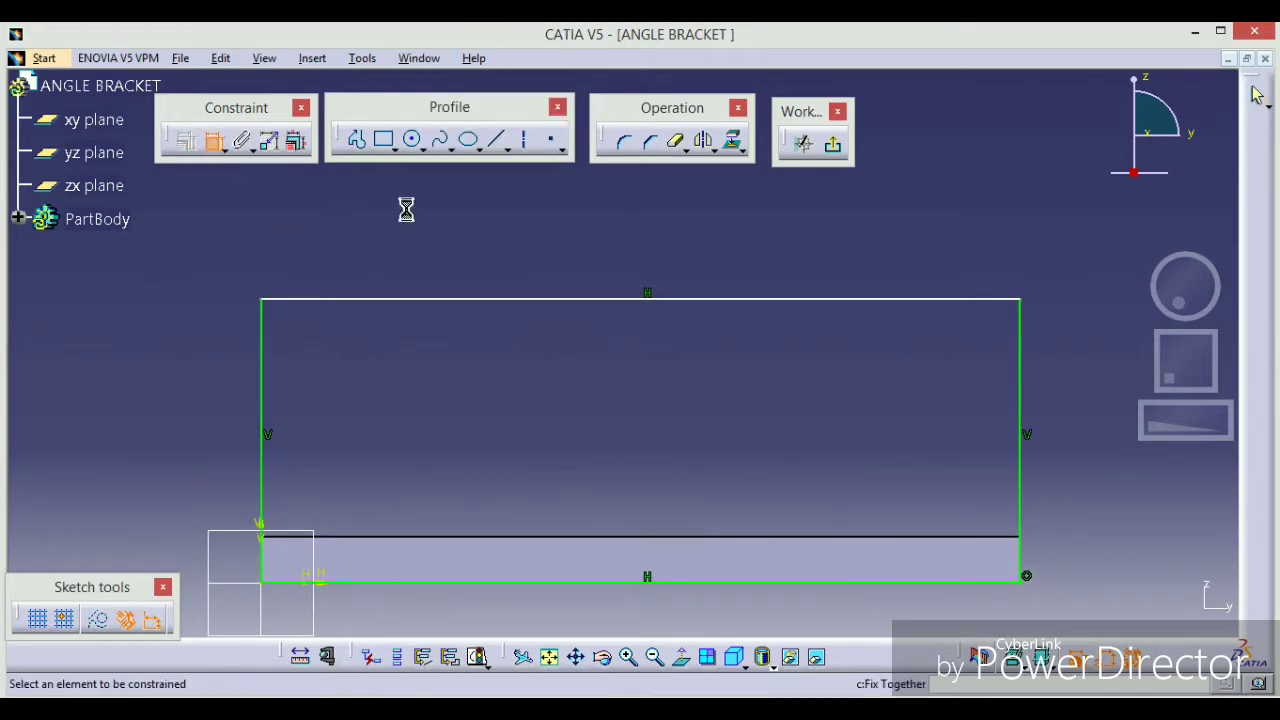
click(1034, 420)
click(1095, 468)
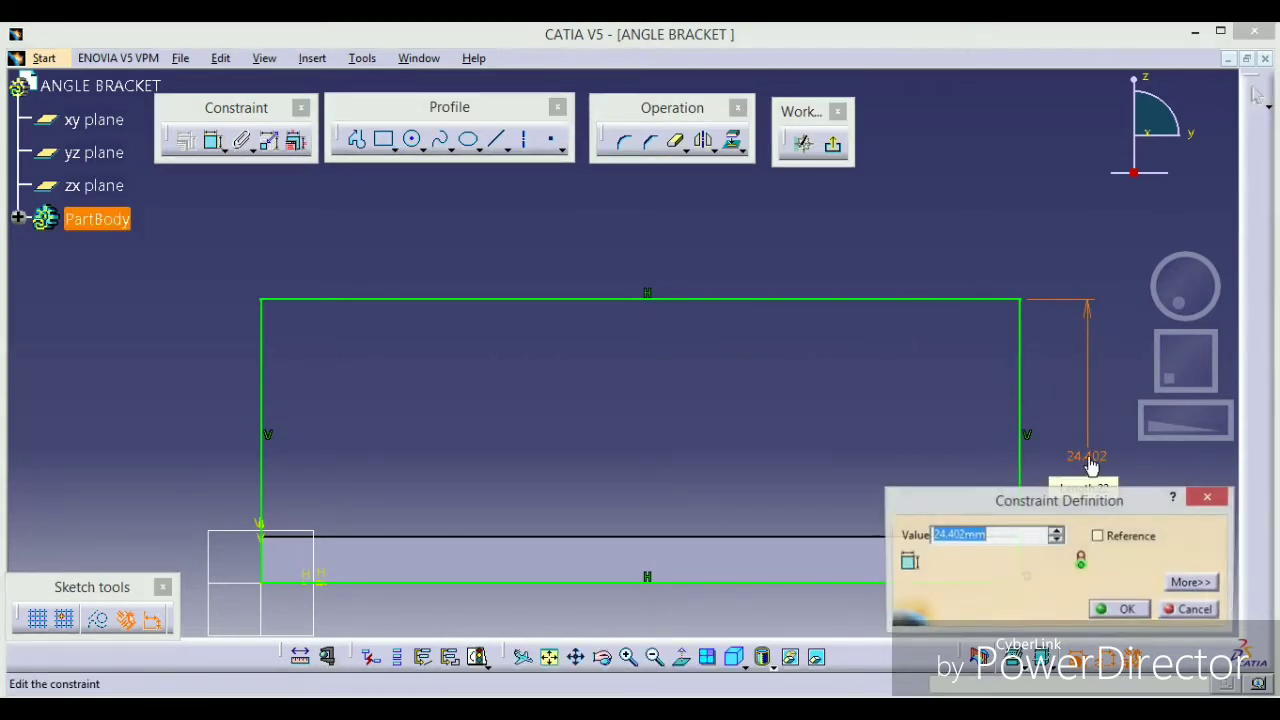
text(6)
key(Return)
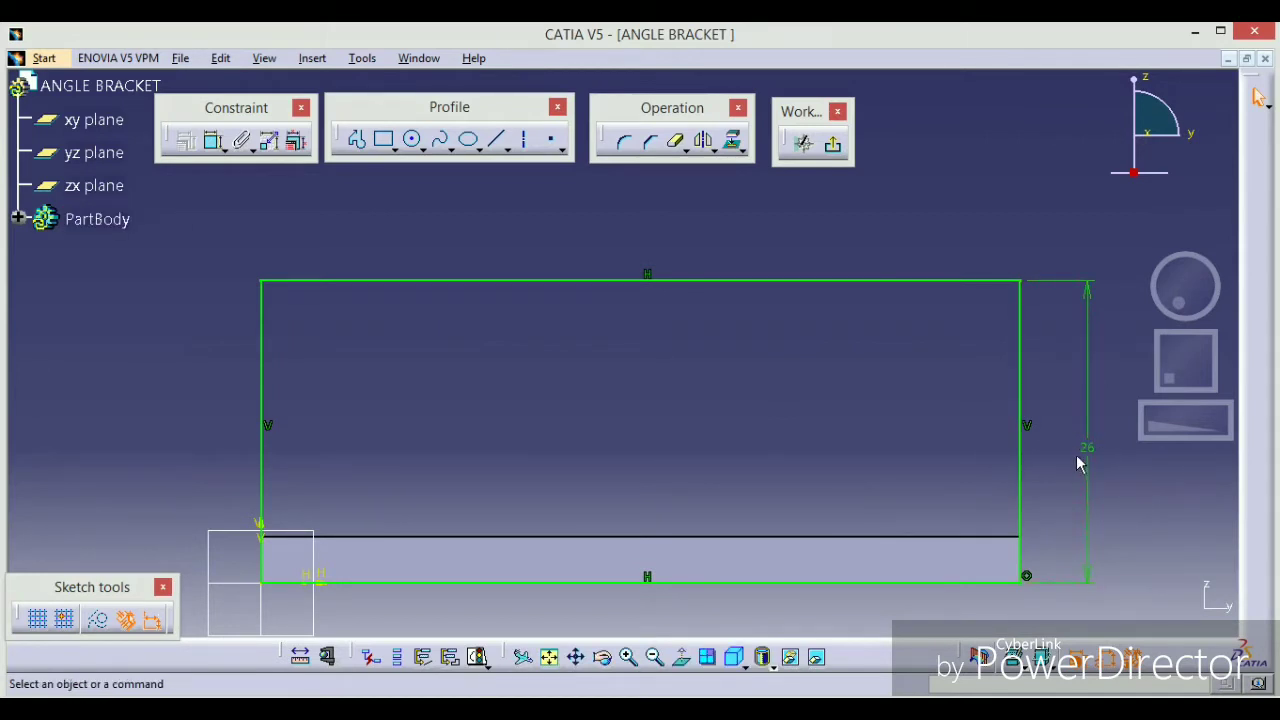
- Examine the side flange and Auxiliary view A in Drawing1 for the flange's corner radii, and return to the ANGLE BRACKET part
click(418, 58)
click(455, 199)
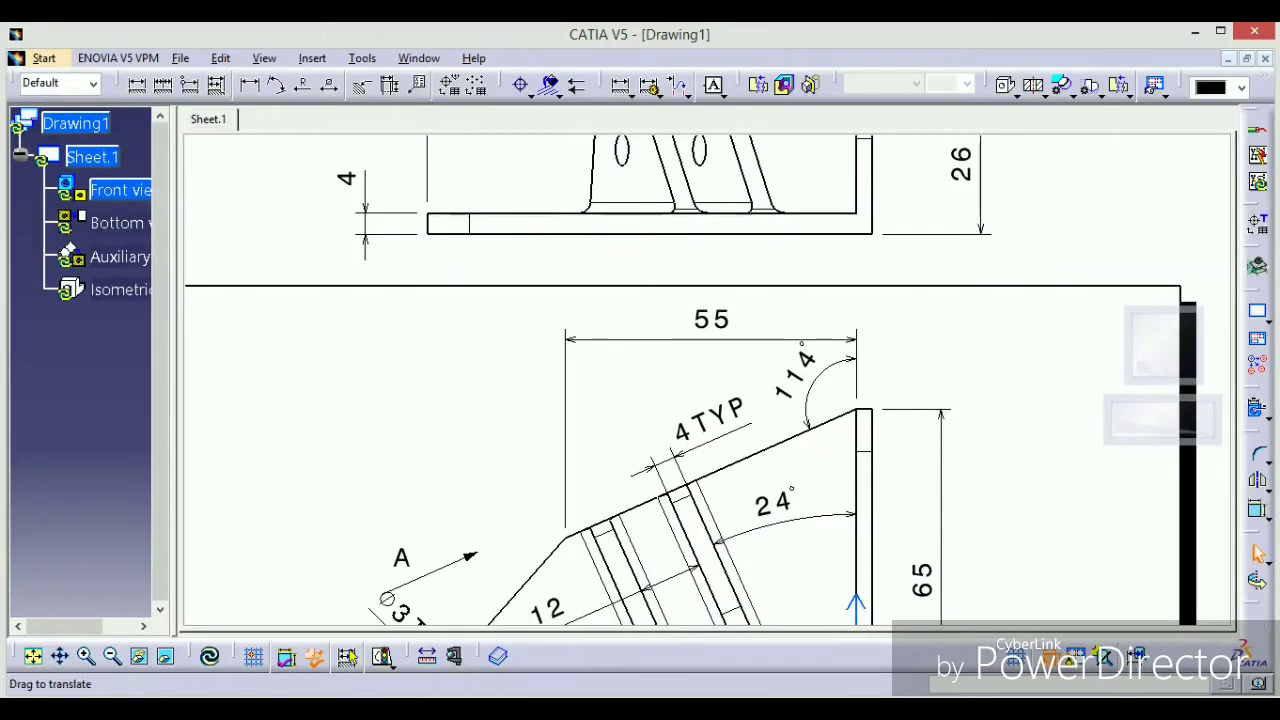
middle_drag(972, 196, 930, 380)
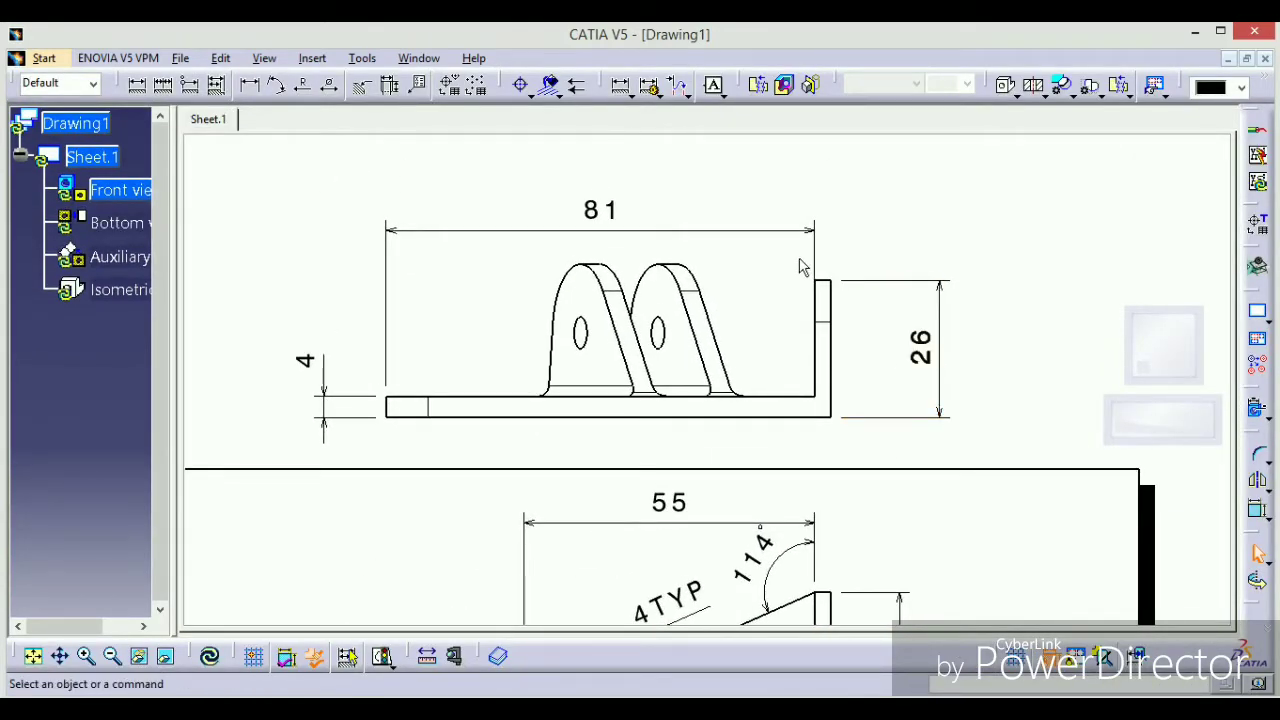
mouse_move(813, 275)
middle_down()
mouse_move(760, 330)
mouse_move(740, 386)
mouse_move(740, 340)
middle_up()
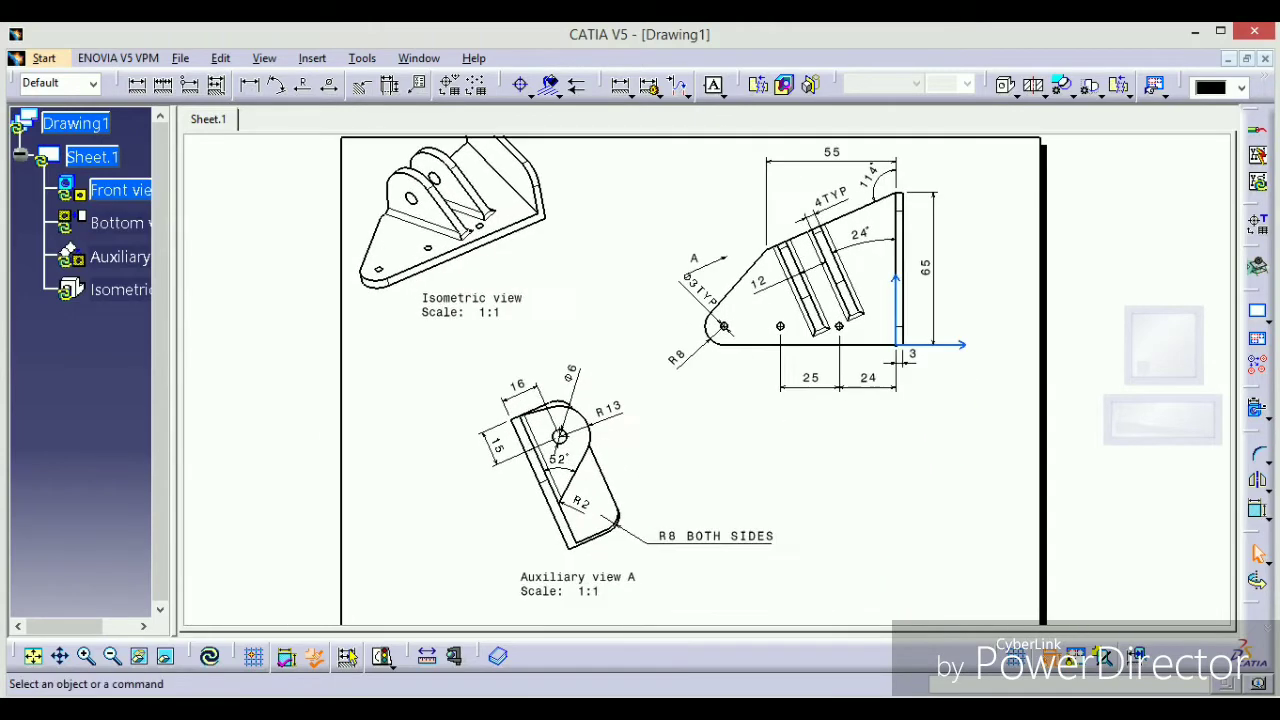
mouse_move(635, 471)
middle_down()
mouse_move(643, 520)
mouse_move(663, 260)
mouse_move(423, 317)
middle_up()
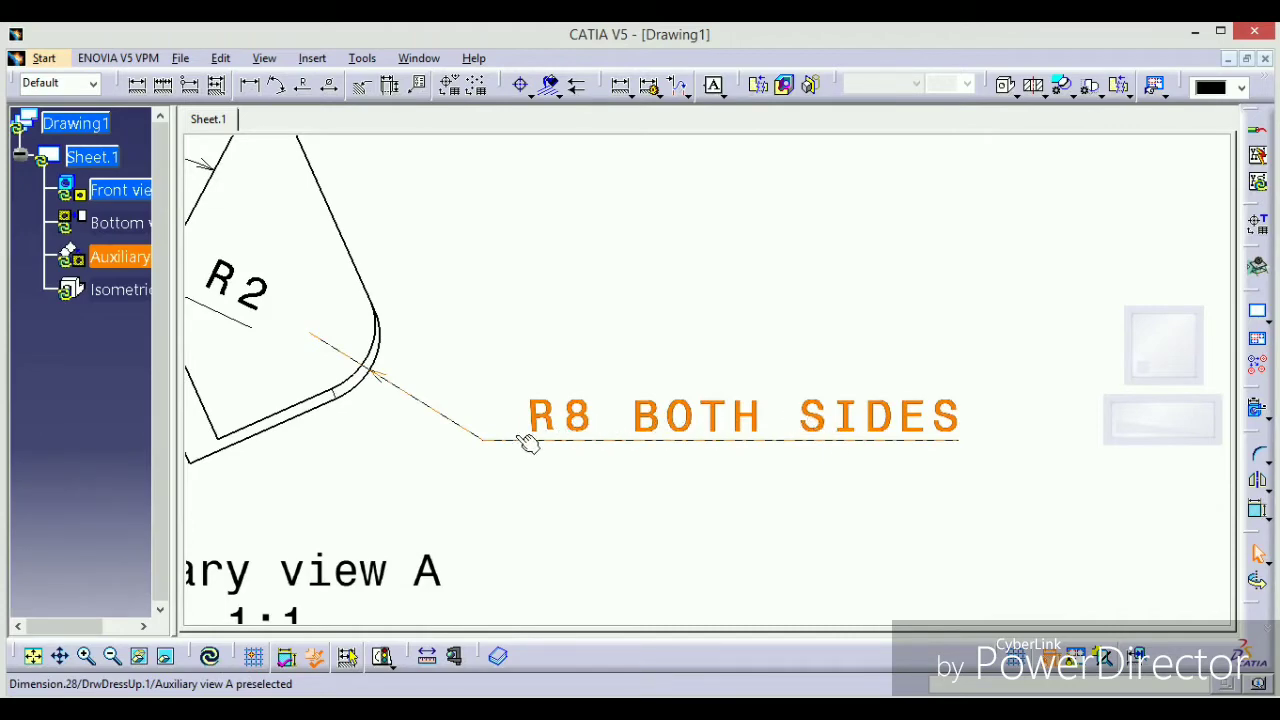
mouse_move(380, 368)
middle_down()
mouse_move(534, 460)
mouse_move(636, 628)
middle_up()
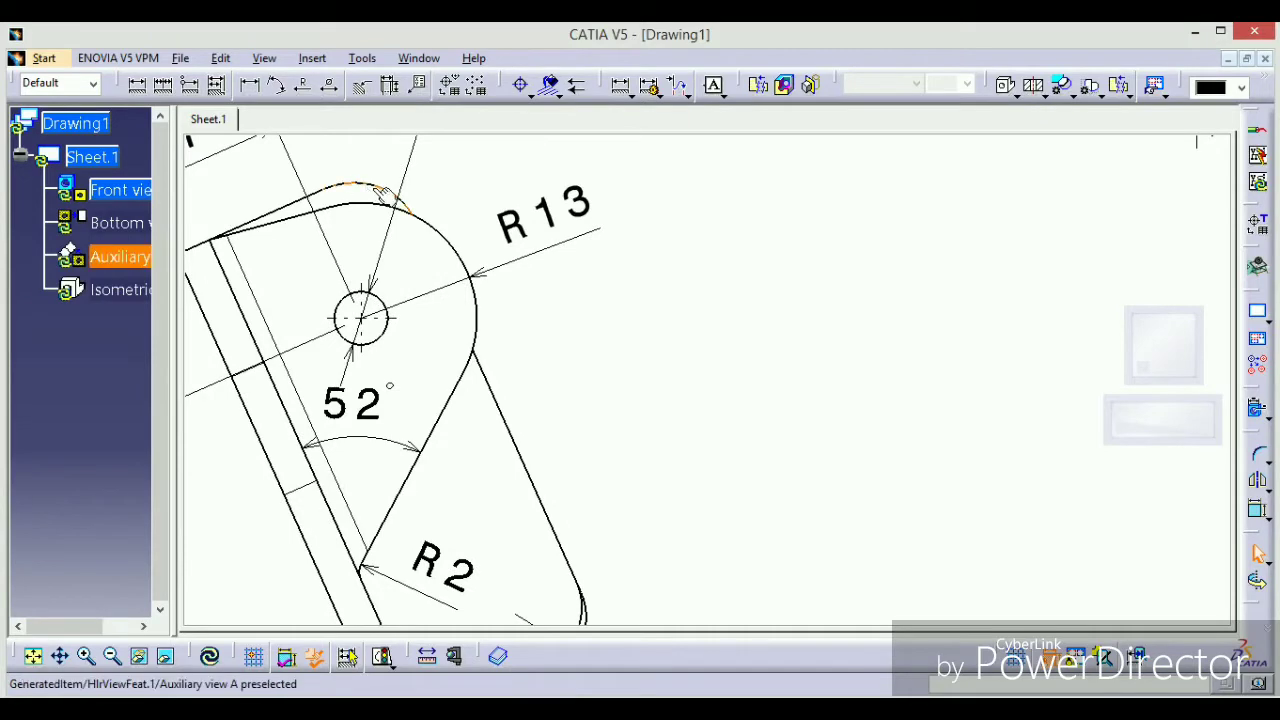
mouse_move(344, 181)
ctrl+middle_down()
mouse_move(411, 163)
mouse_move(613, 483)
ctrl+middle_up()
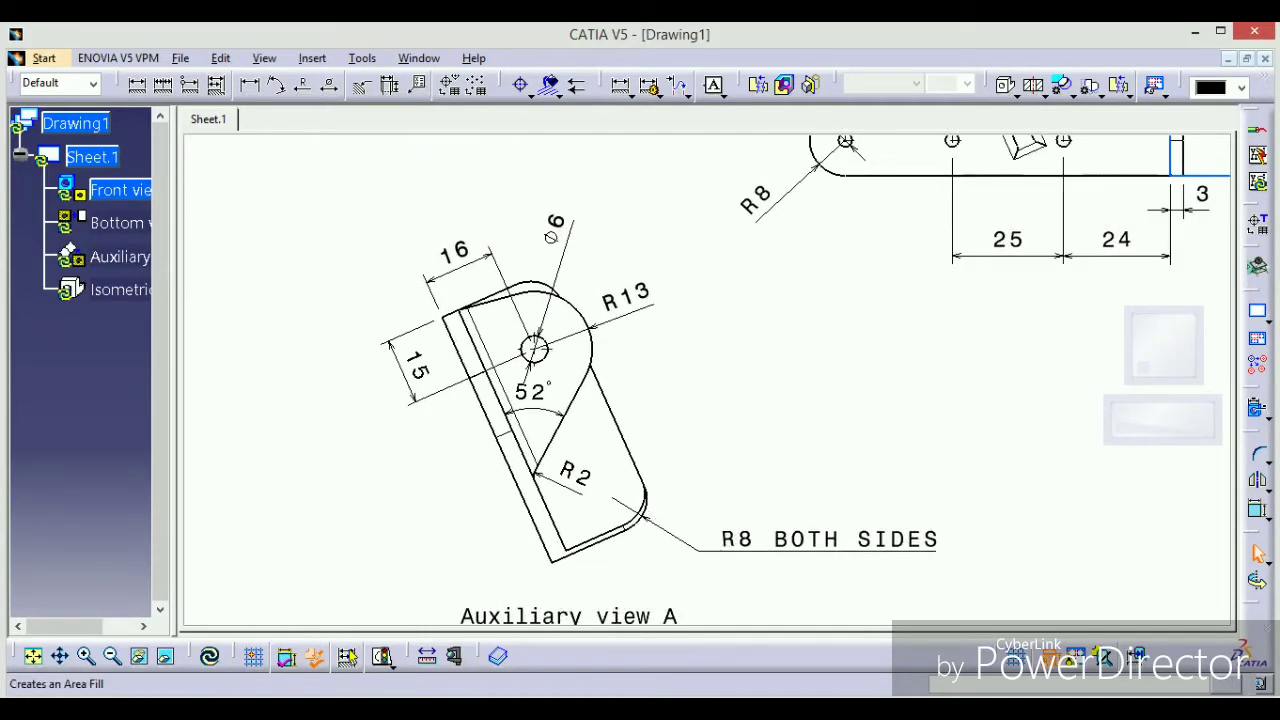
click(443, 60)
click(466, 223)
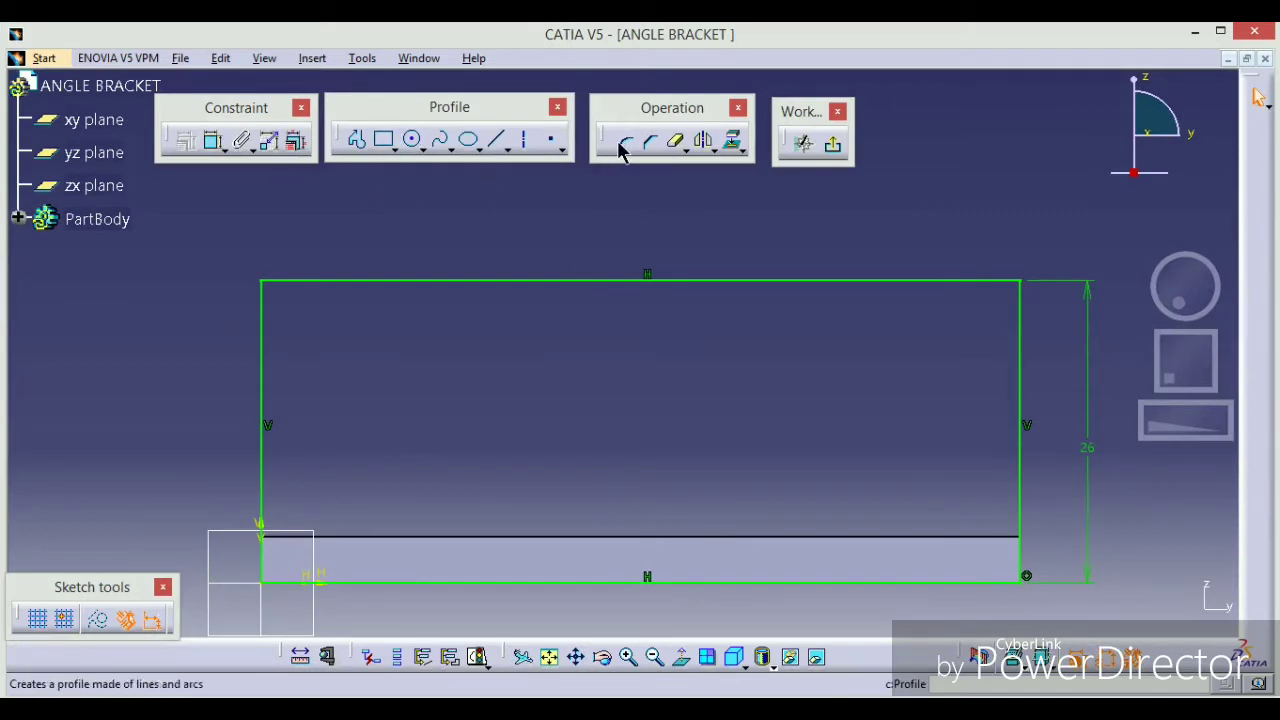
- Round both upper corners of the side flange rectangle with Corner arcs of about 6 and 7 mm radius
click(623, 144)
click(305, 284)
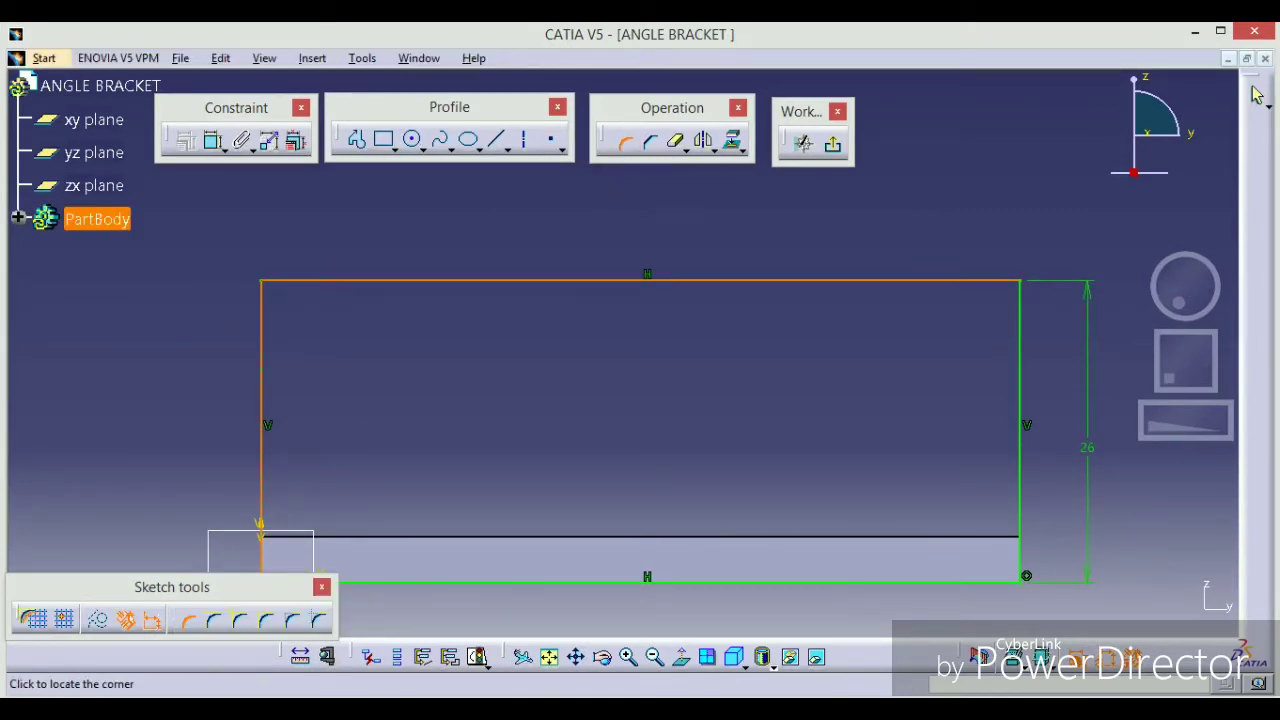
click(291, 320)
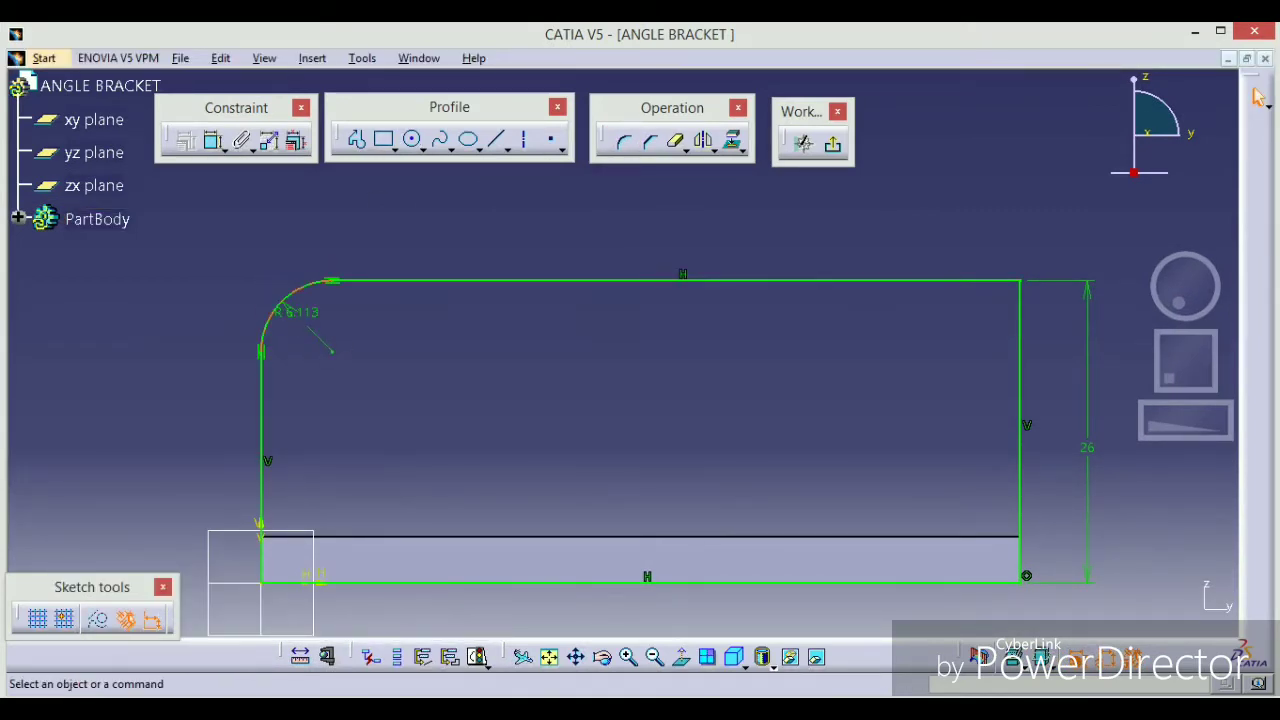
click(621, 146)
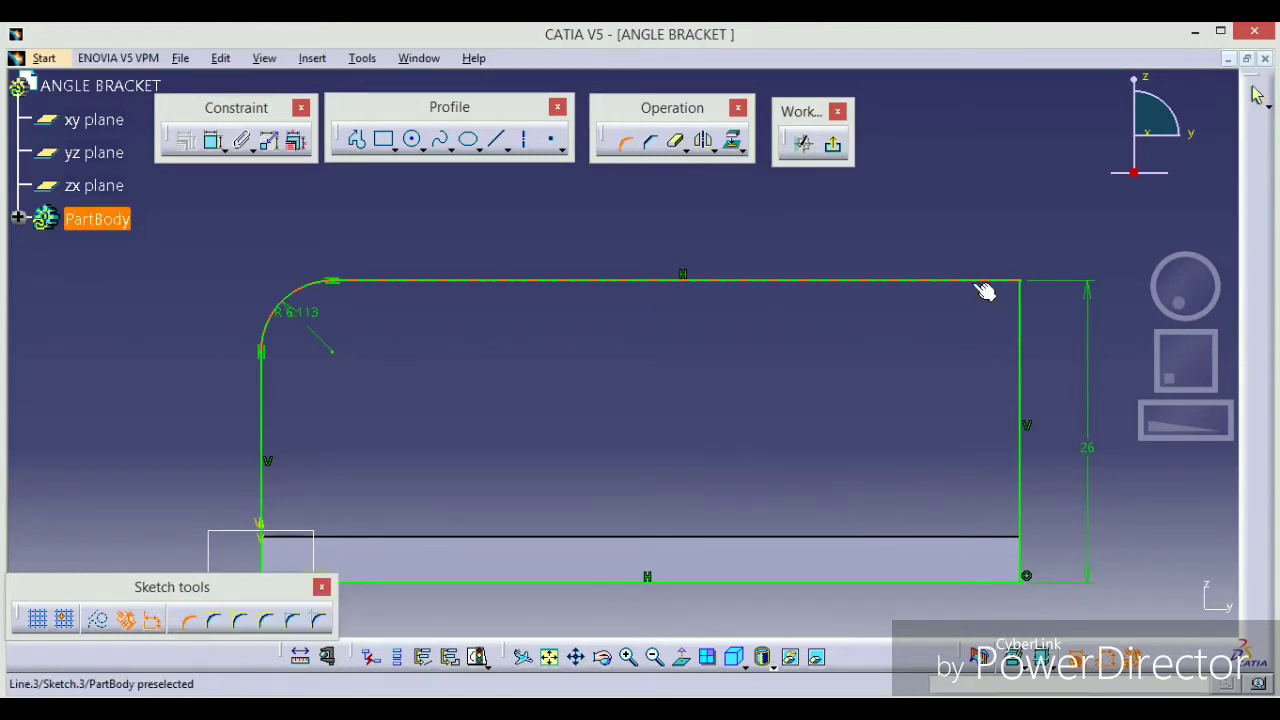
click(1021, 328)
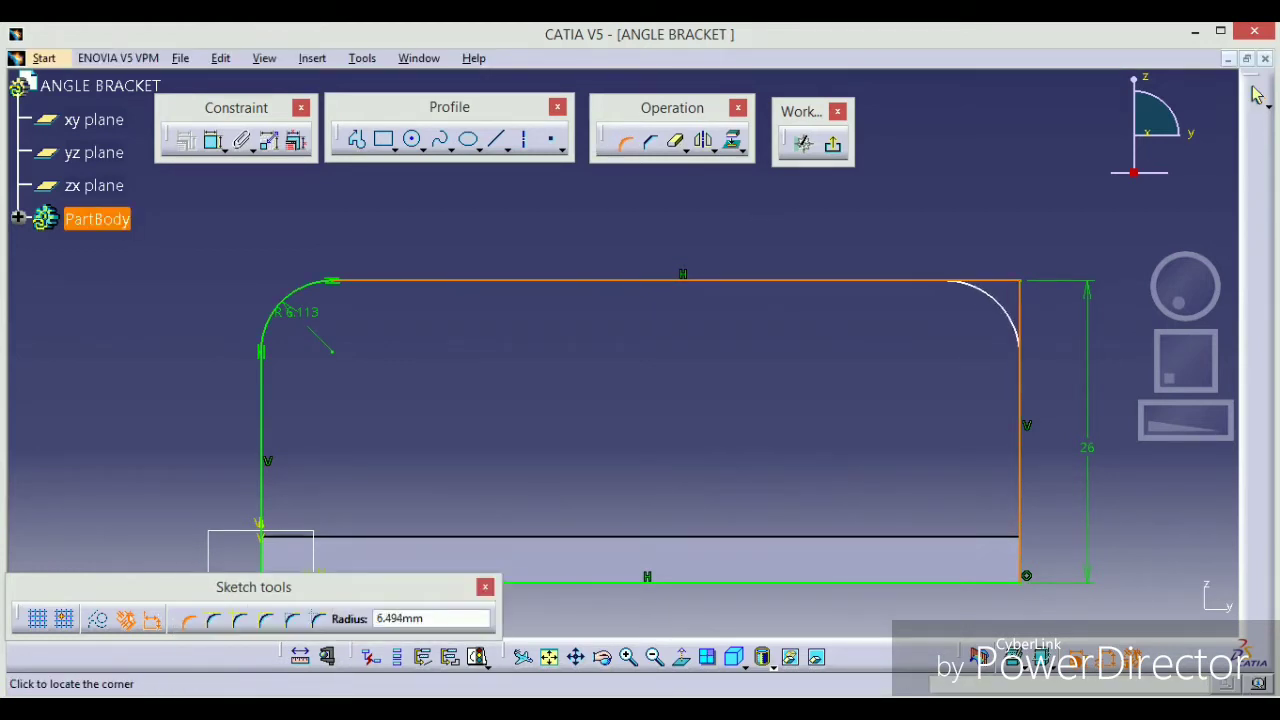
click(1005, 322)
click(724, 418)
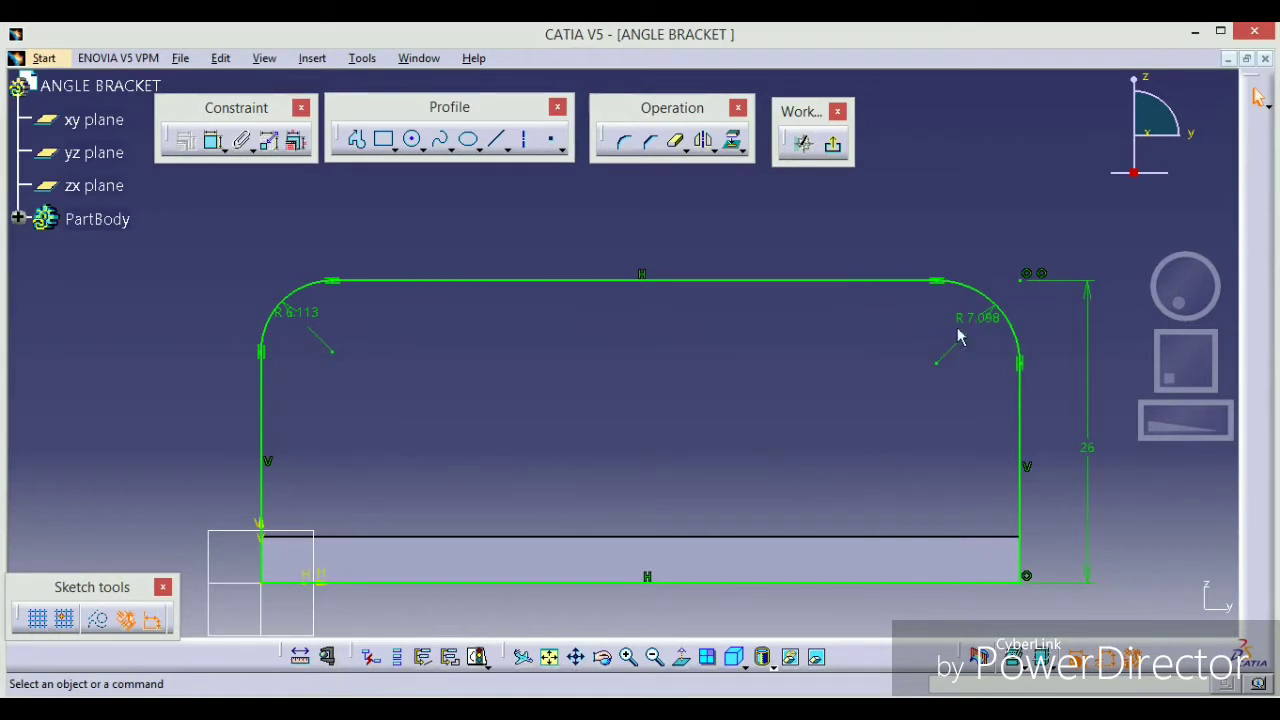
- Set both upper corner radii of the flange to 8 mm and exit the sketch
double_click(975, 320)
text(8)
key(Return)
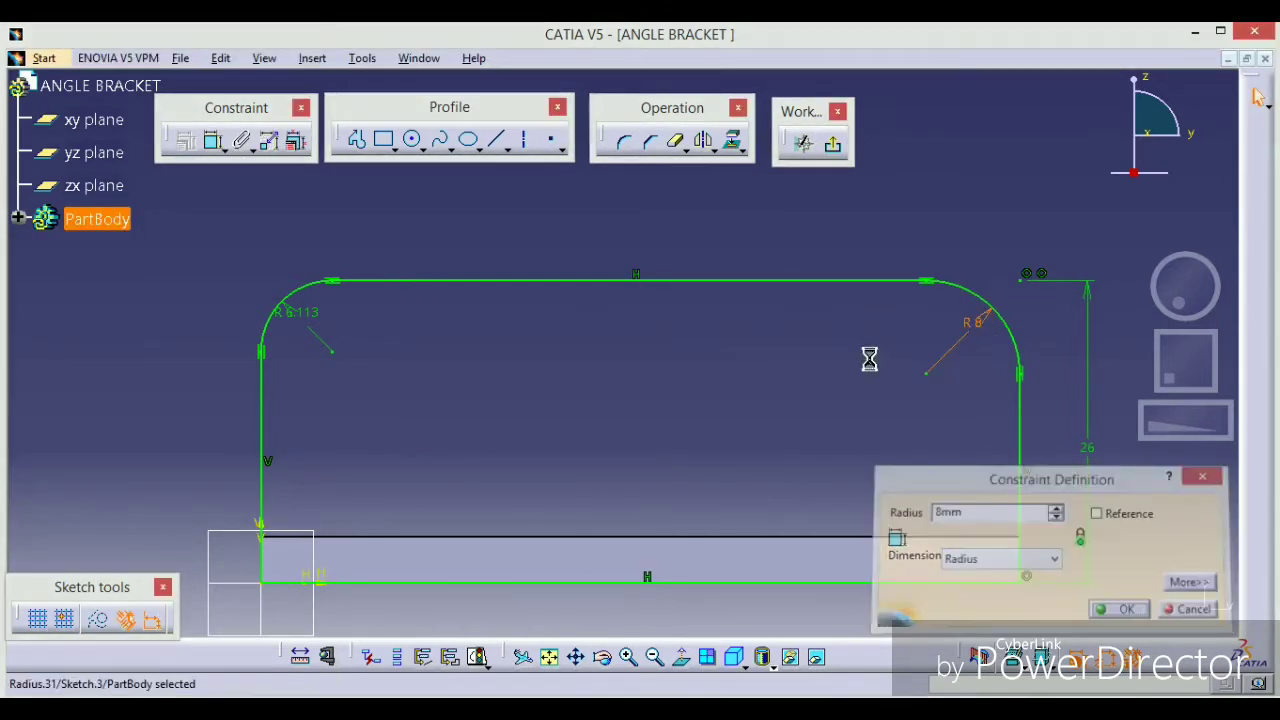
double_click(330, 328)
text(8mm)
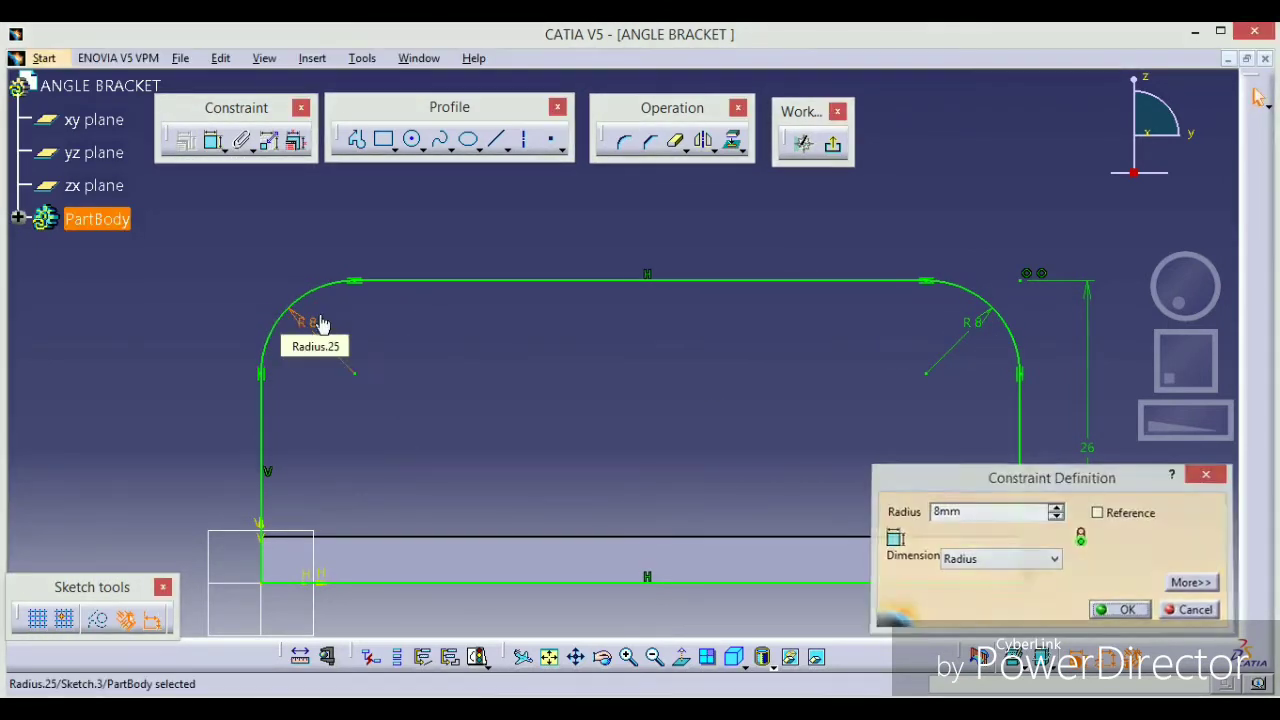
key(Return)
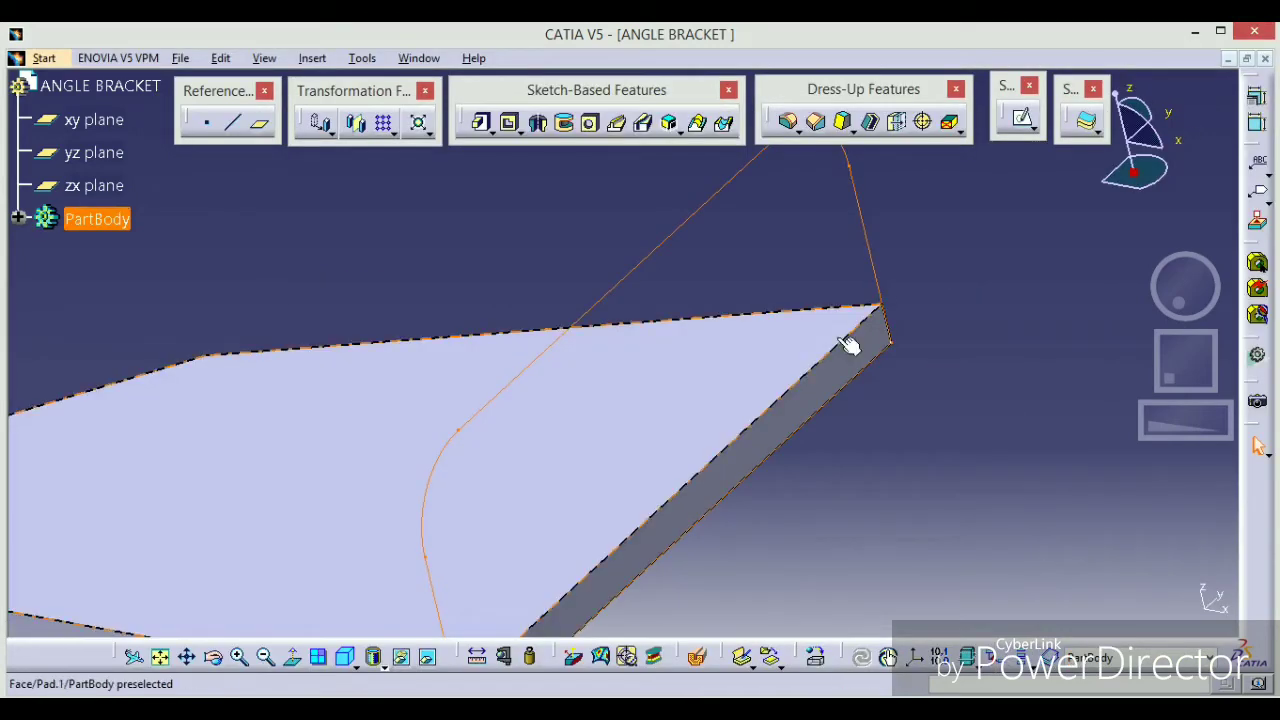
mouse_move(848, 344)
middle_down()
mouse_move(866, 397)
mouse_move(809, 380)
mouse_move(894, 346)
mouse_move(837, 280)
mouse_move(620, 272)
middle_up()
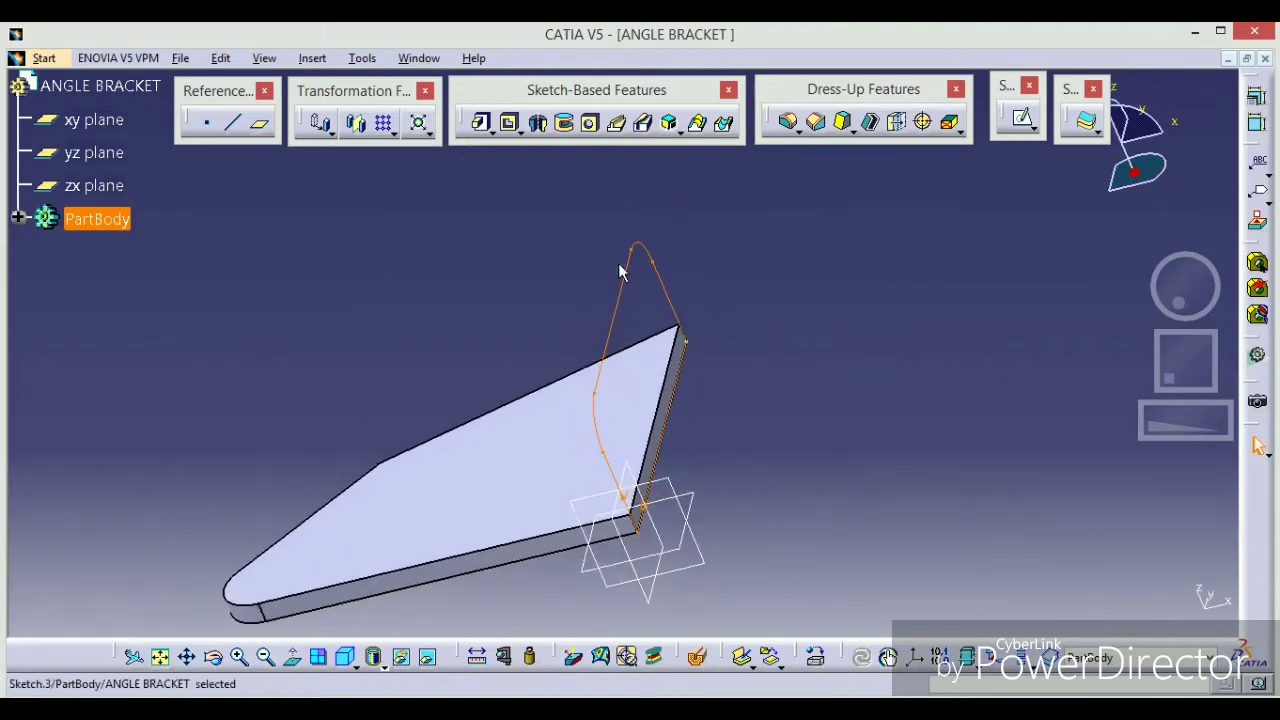
- Switch to Drawing1 and dimension the side flange's thickness above the flange in the bottom view
click(418, 58)
click(448, 203)
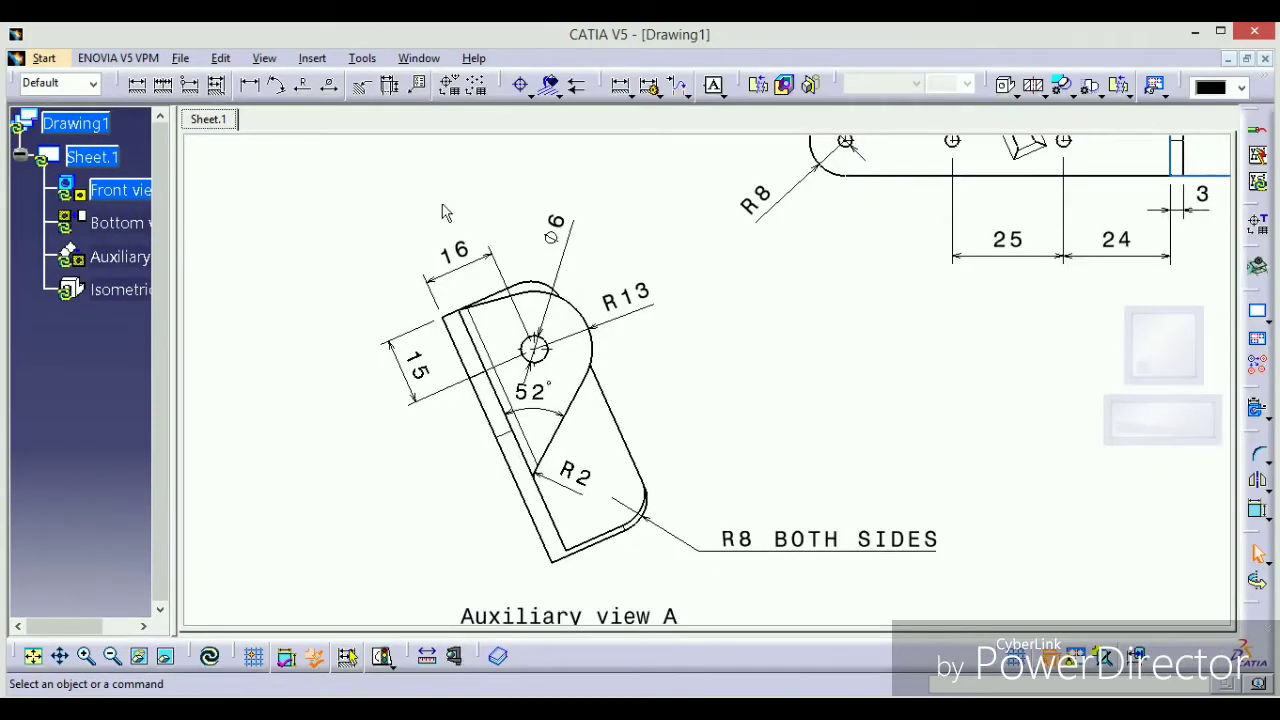
mouse_move(677, 300)
middle_down()
mouse_move(680, 408)
mouse_move(783, 354)
mouse_move(800, 330)
middle_up()
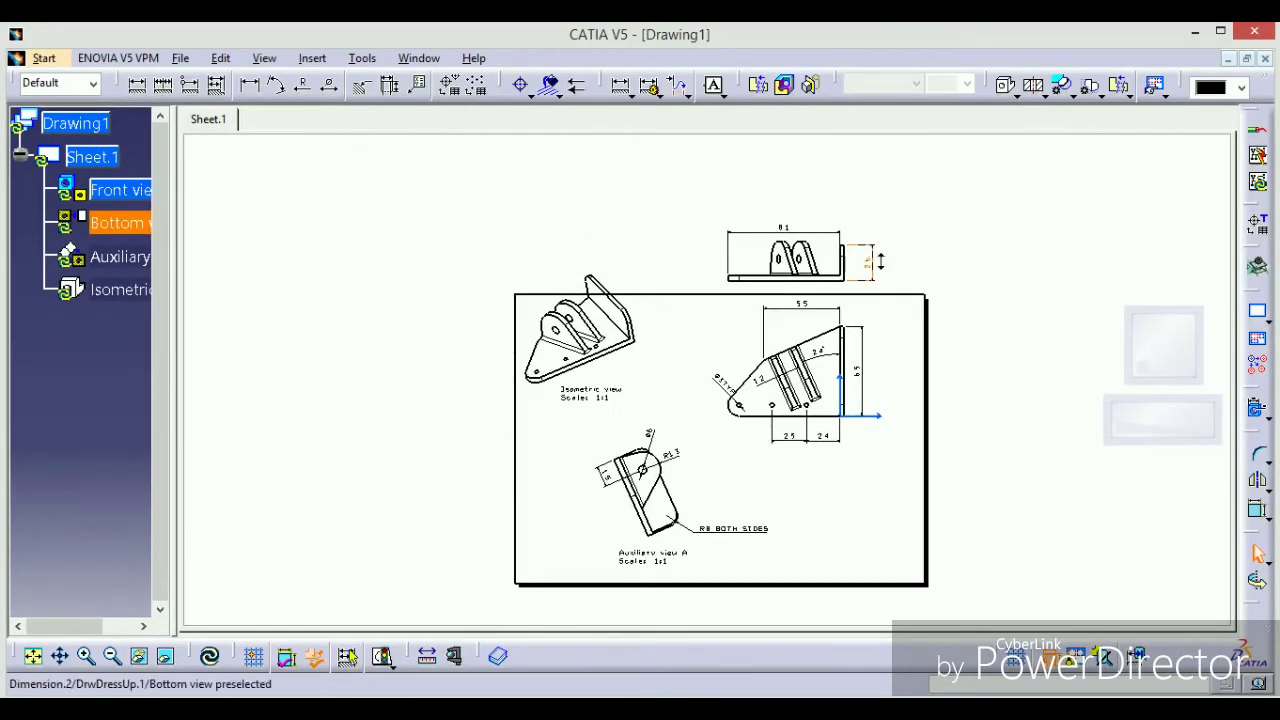
mouse_move(880, 262)
ctrl+middle_down()
mouse_move(812, 232)
mouse_move(759, 345)
mouse_move(759, 325)
mouse_move(756, 410)
ctrl+middle_up()
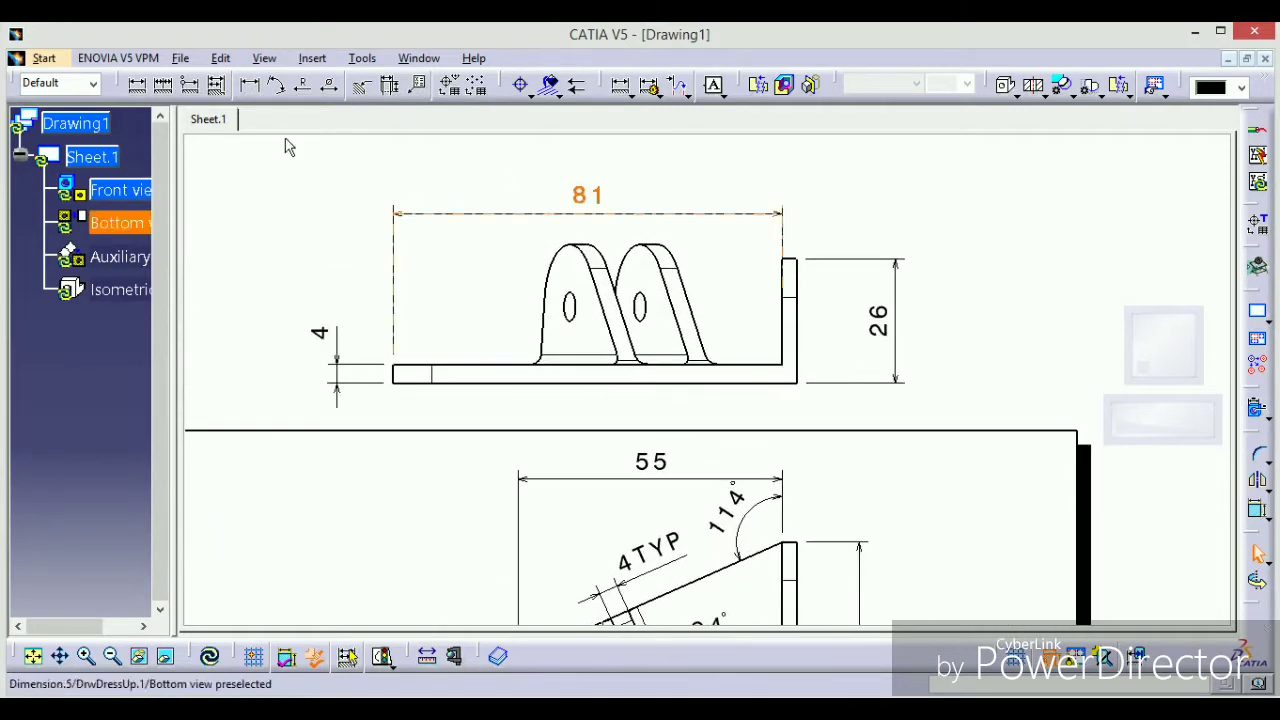
click(137, 85)
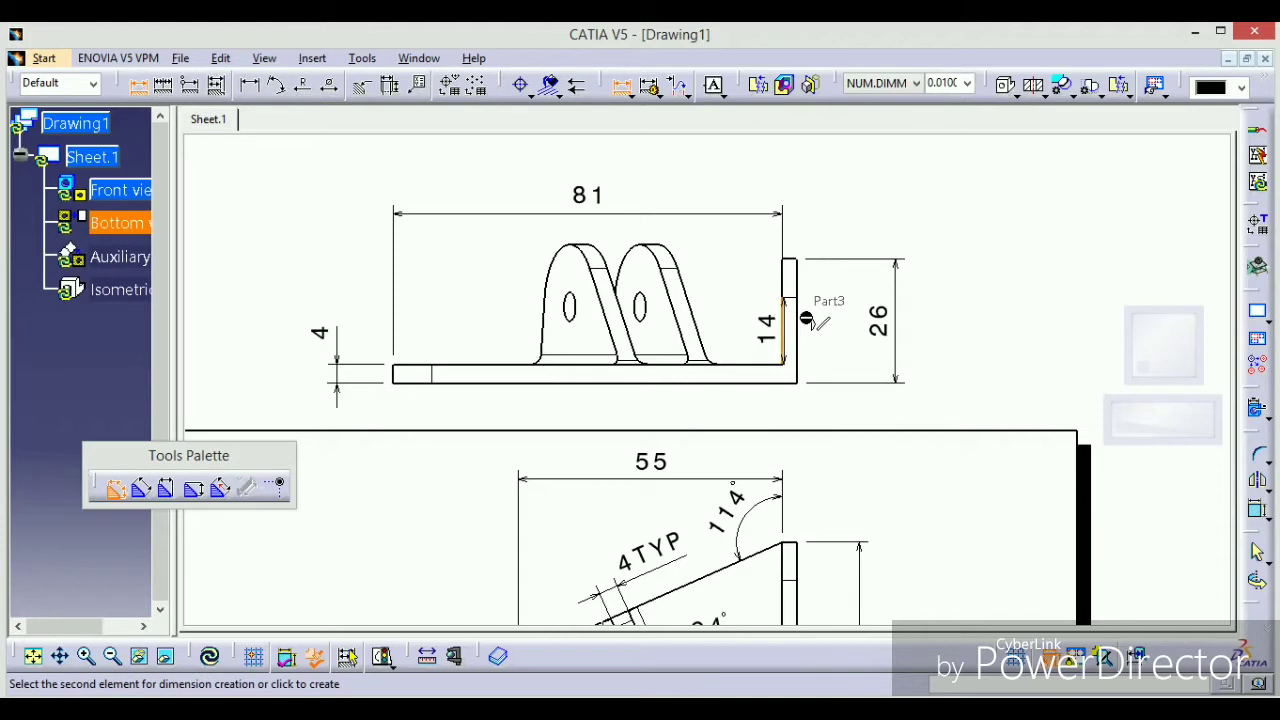
click(820, 337)
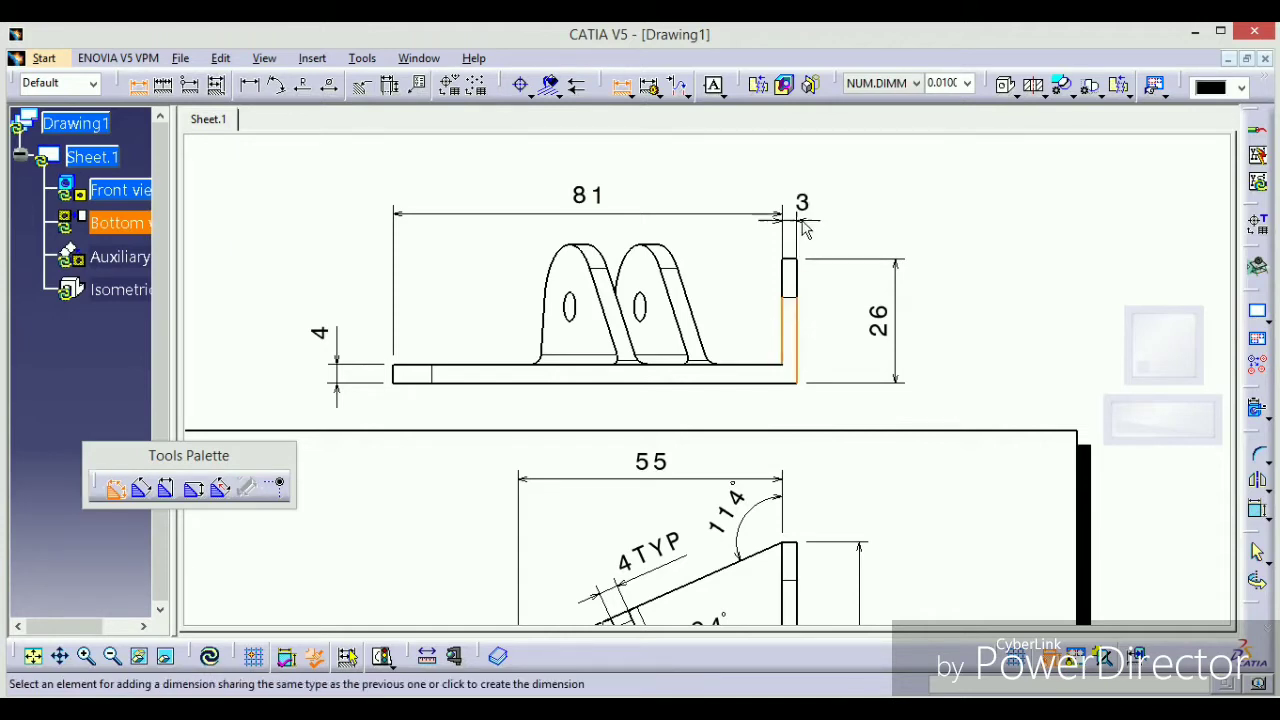
click(806, 215)
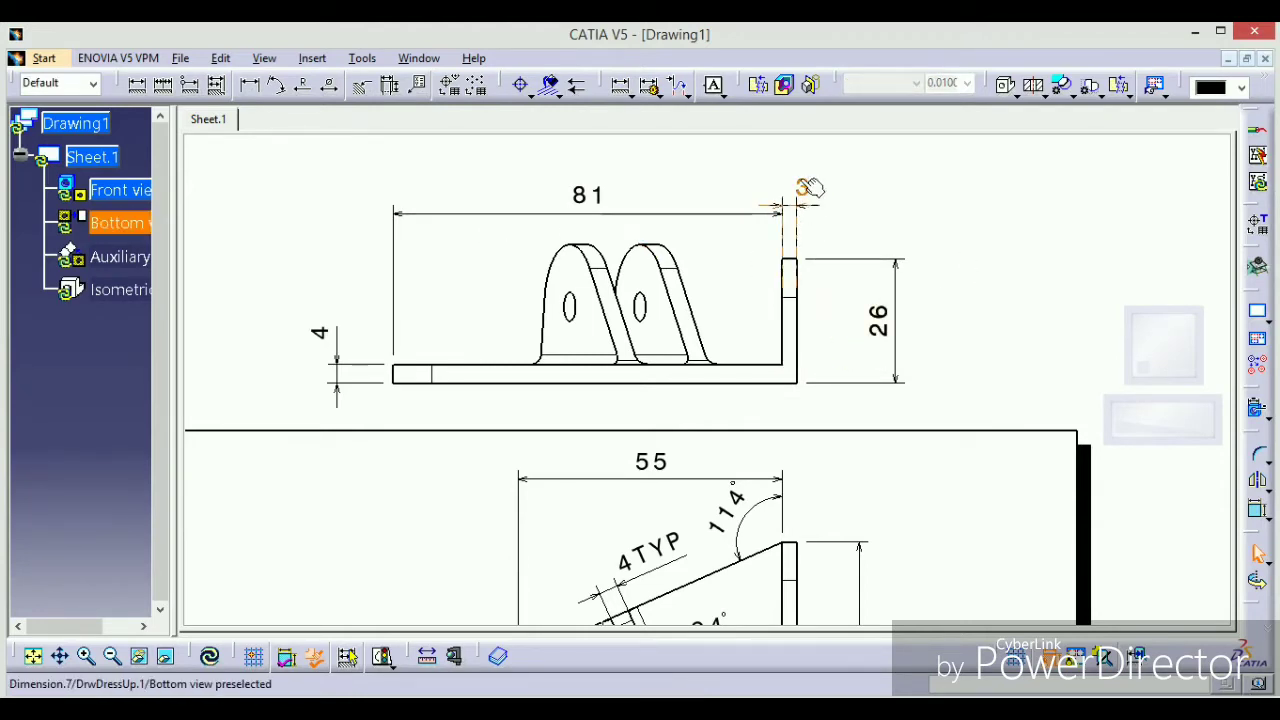
- Return to the ANGLE BRACKET part and pad the side flange sketch 3 mm outward from the base plate
click(414, 60)
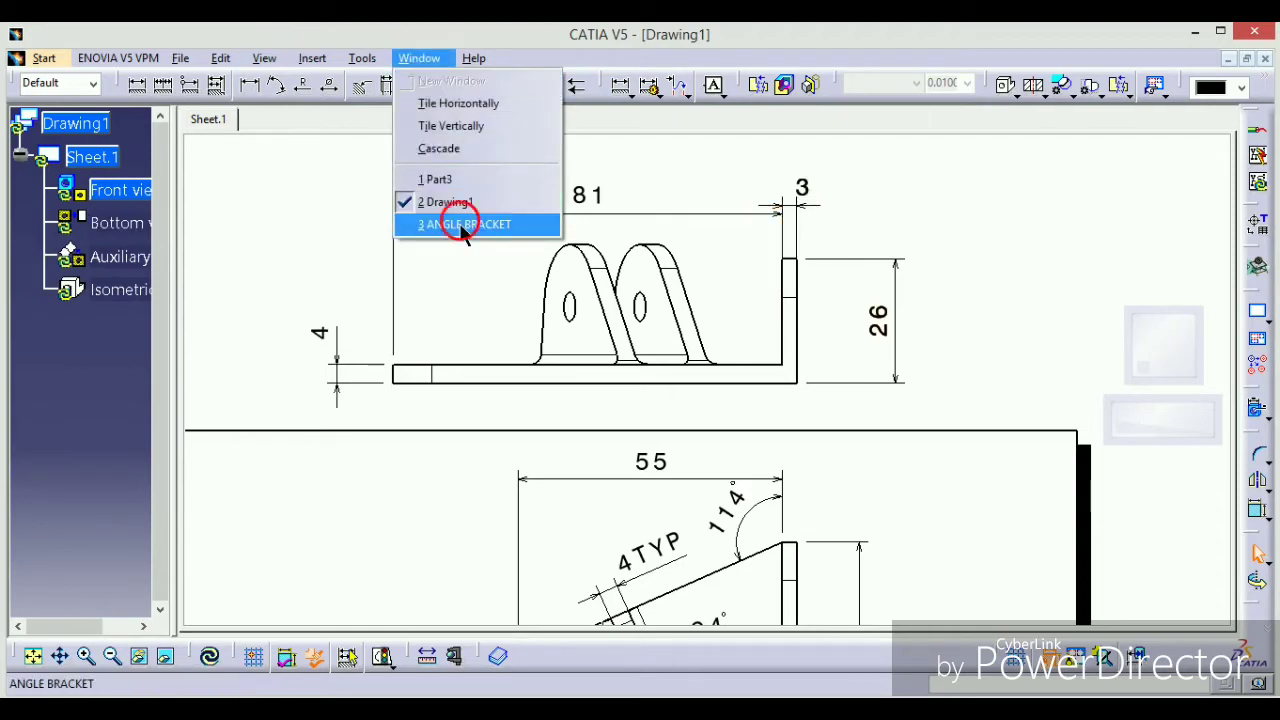
click(466, 223)
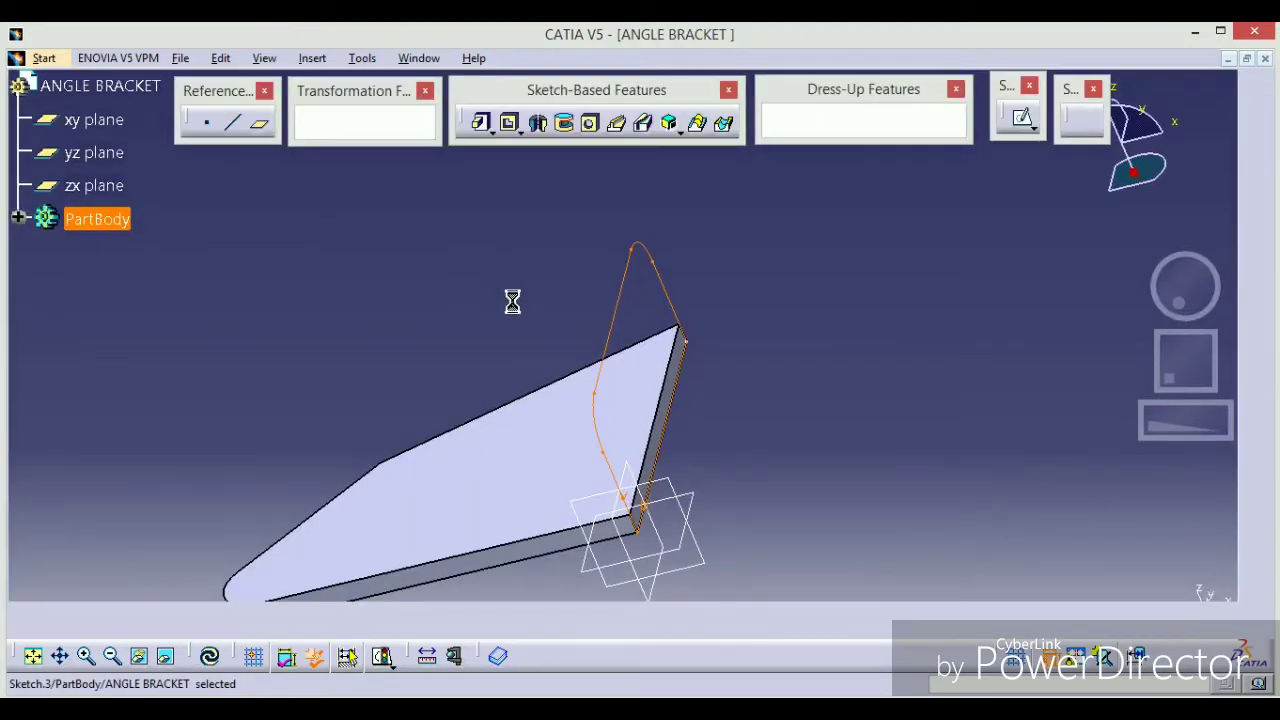
middle_drag(514, 300, 605, 333)
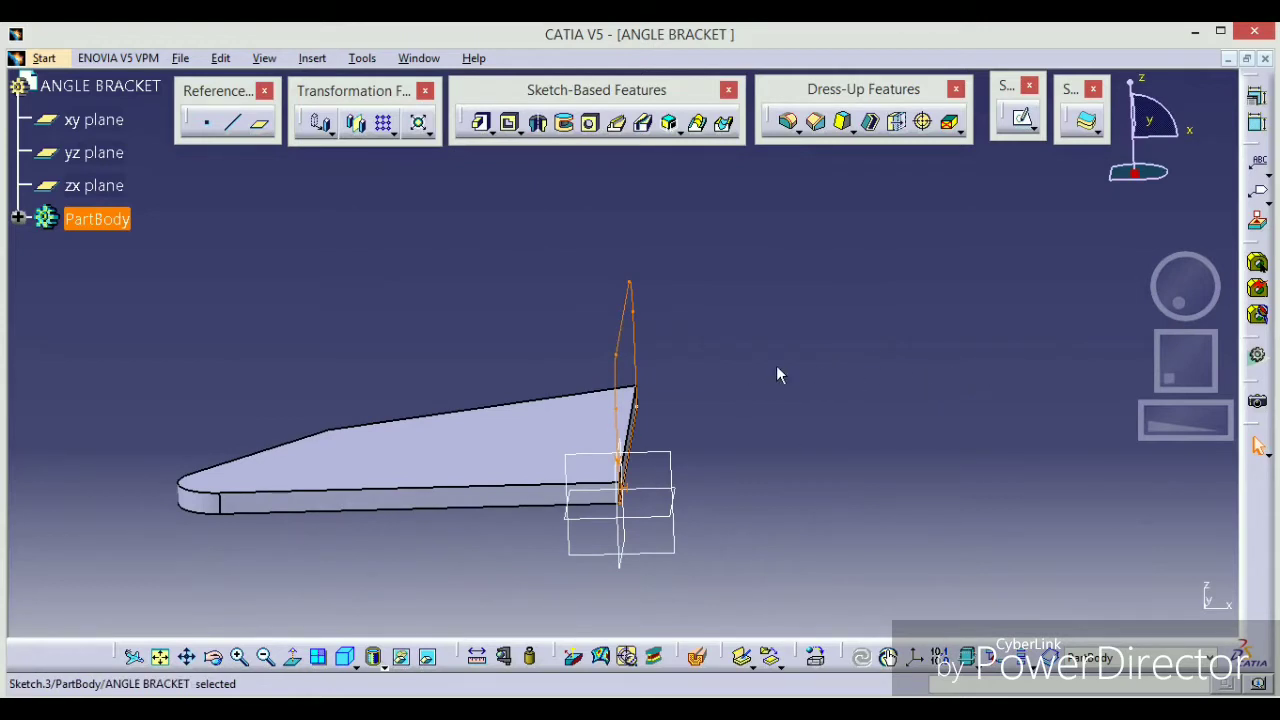
click(480, 123)
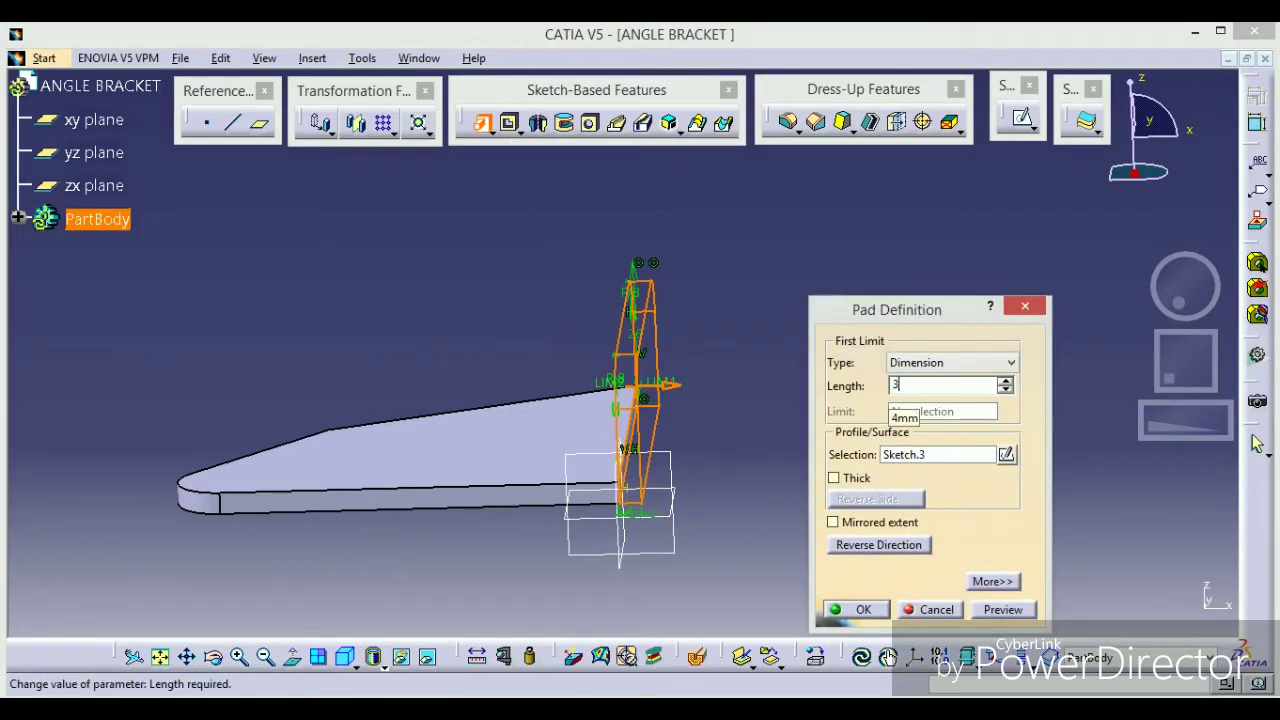
click(864, 614)
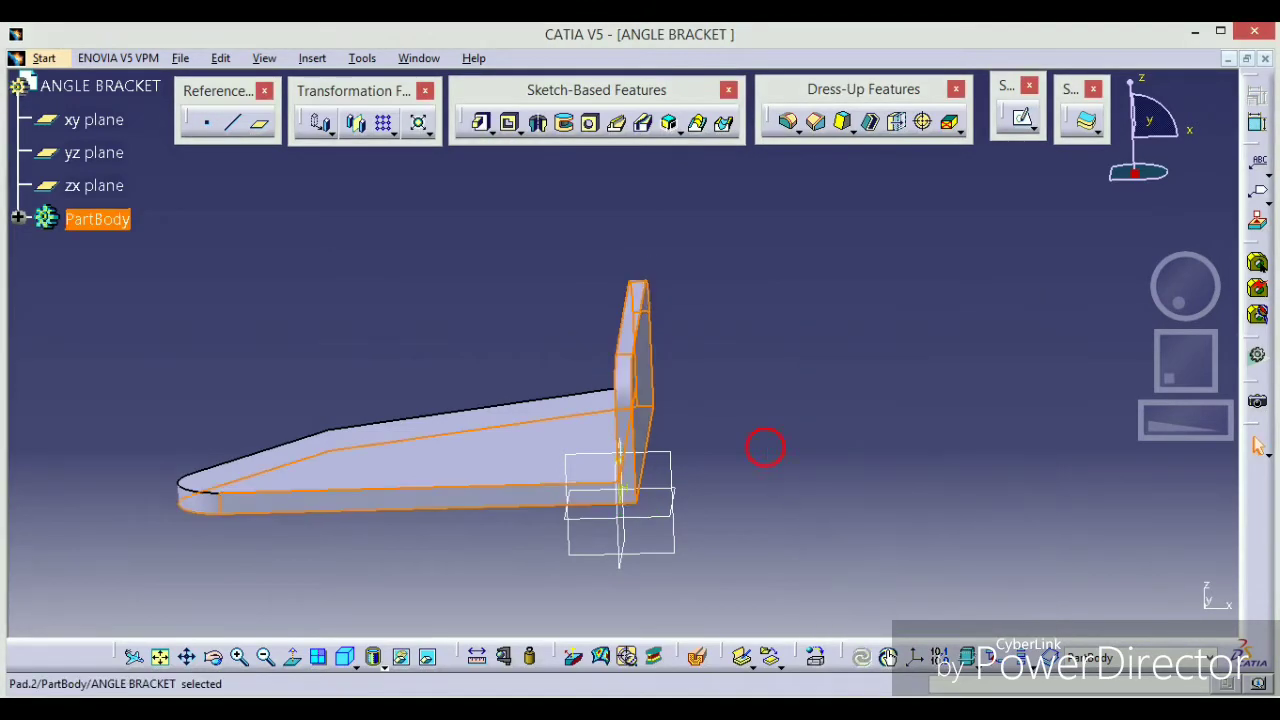
middle_drag(758, 397, 838, 428)
- Switch to the PowerPoint presentation and review the list item on designing the pilot holes and angular pads
click(530, 472)
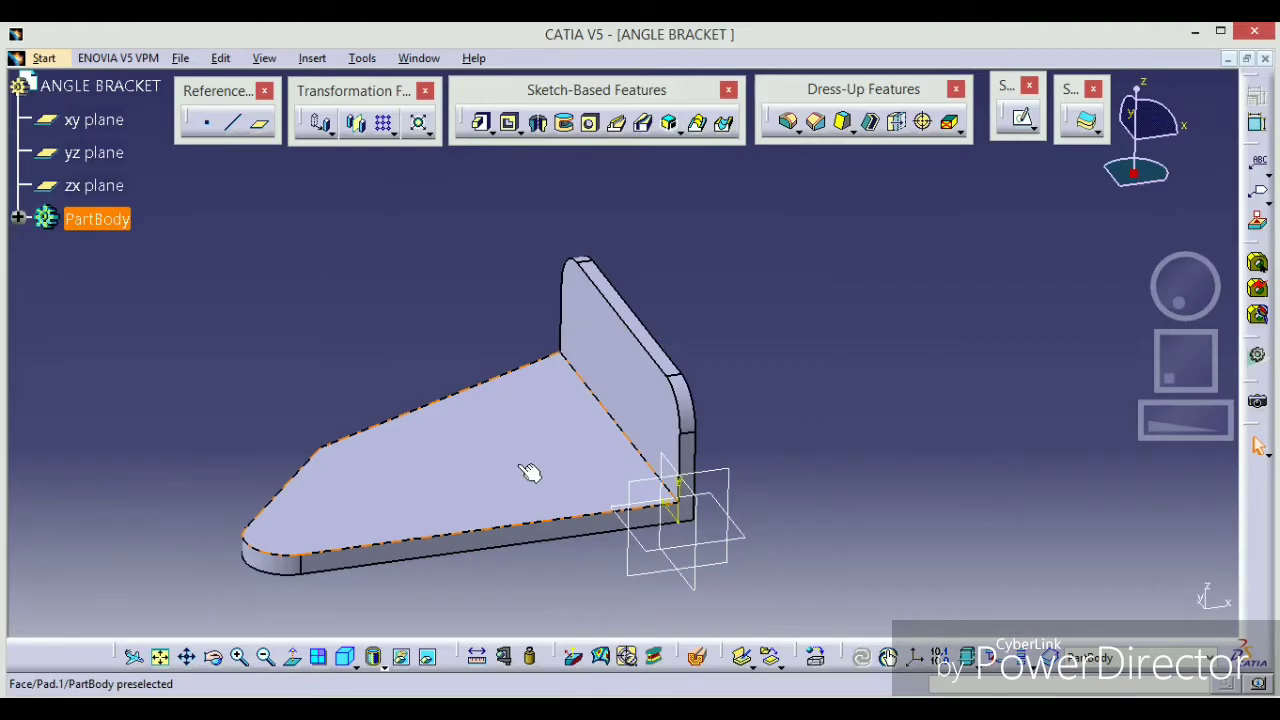
key(Escape)
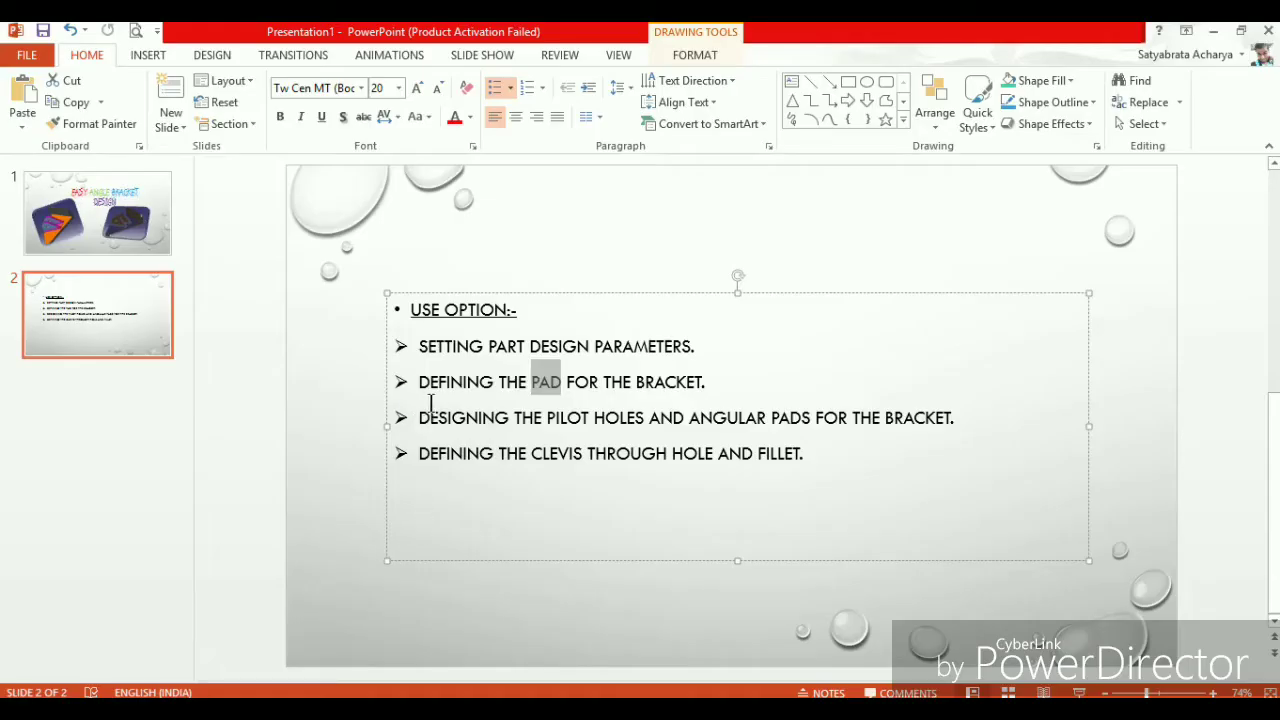
drag(434, 434, 628, 432)
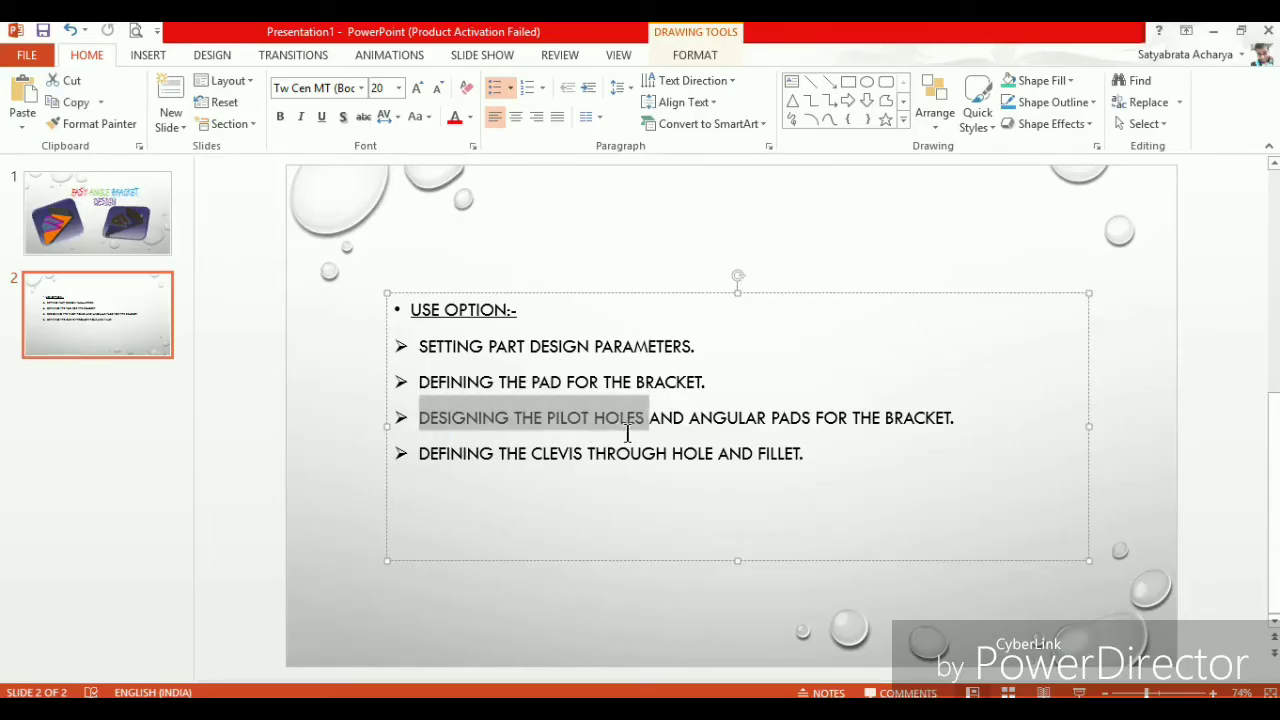
drag(710, 440, 953, 436)
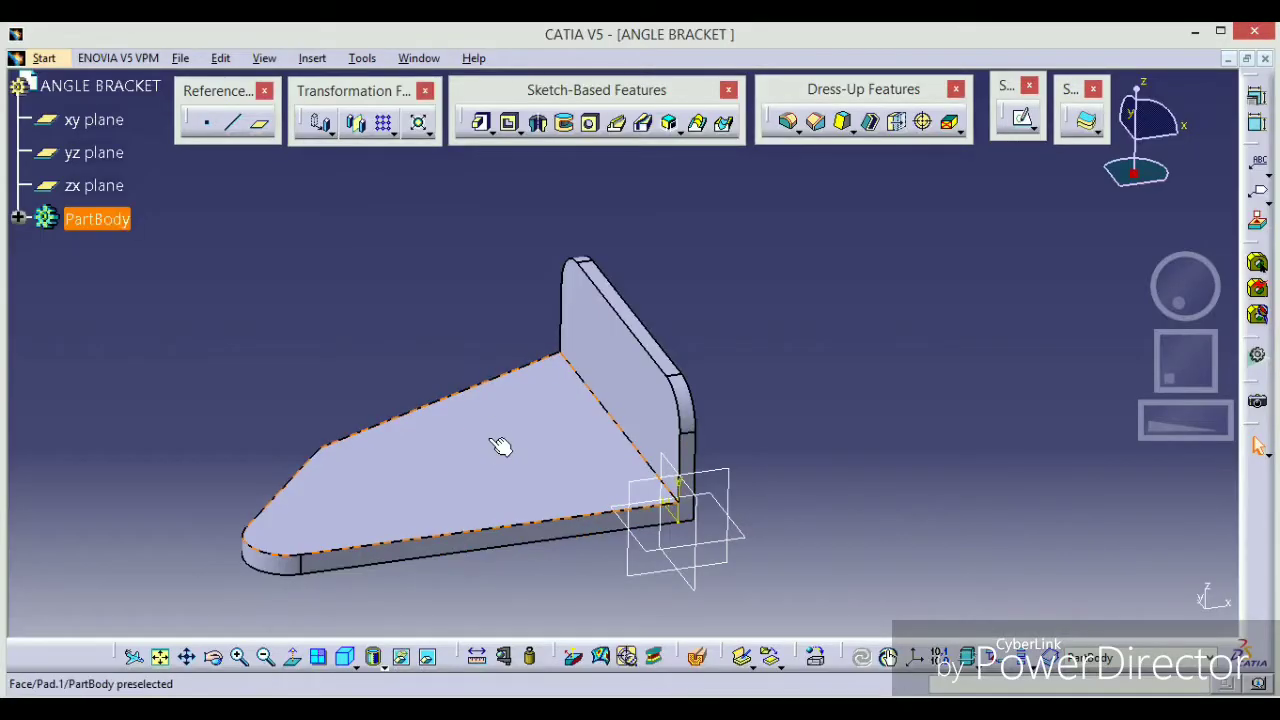
- Return to the ANGLE BRACKET part, sketch on the base plate's top face and place three points about 11 mm from its straight long edge
click(500, 448)
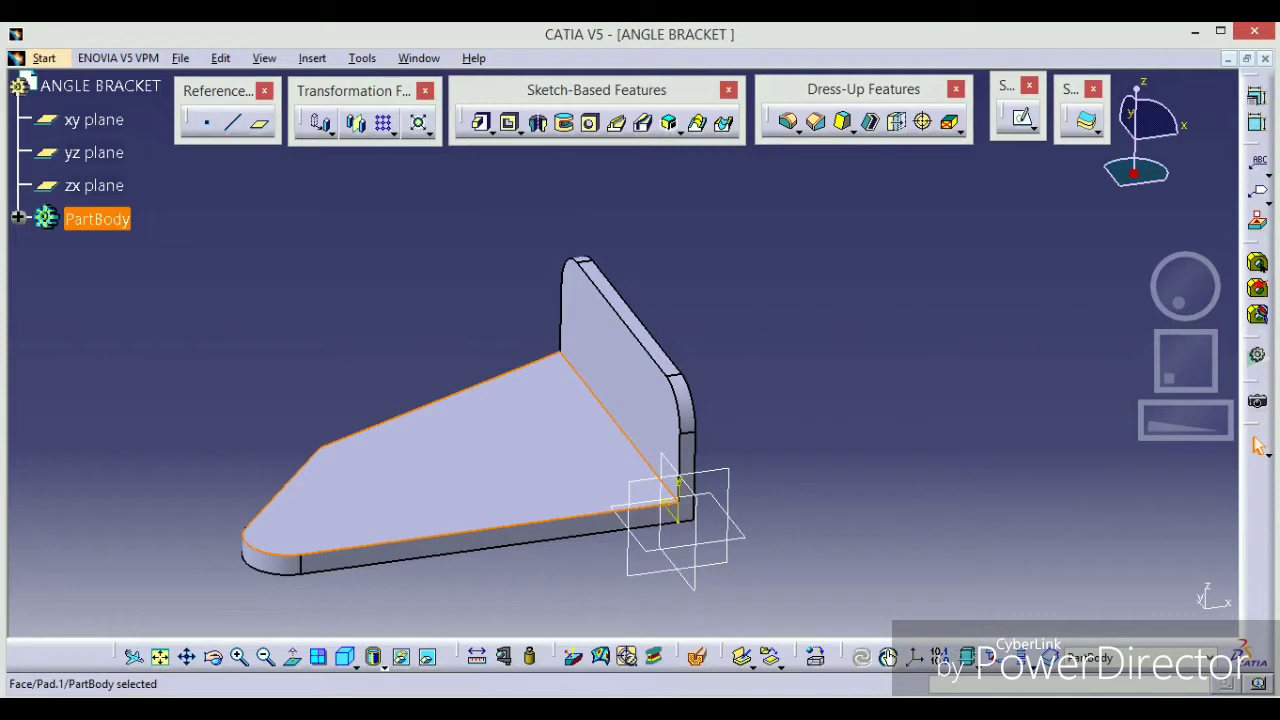
click(1022, 120)
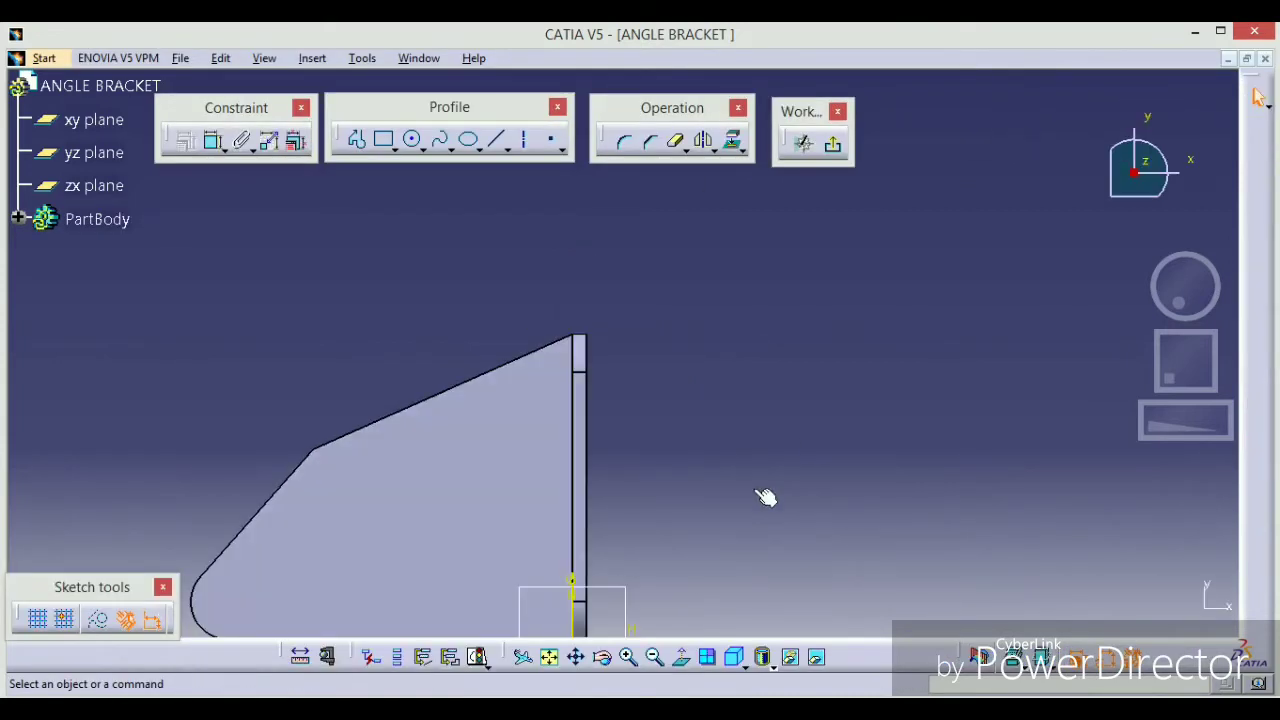
click(550, 141)
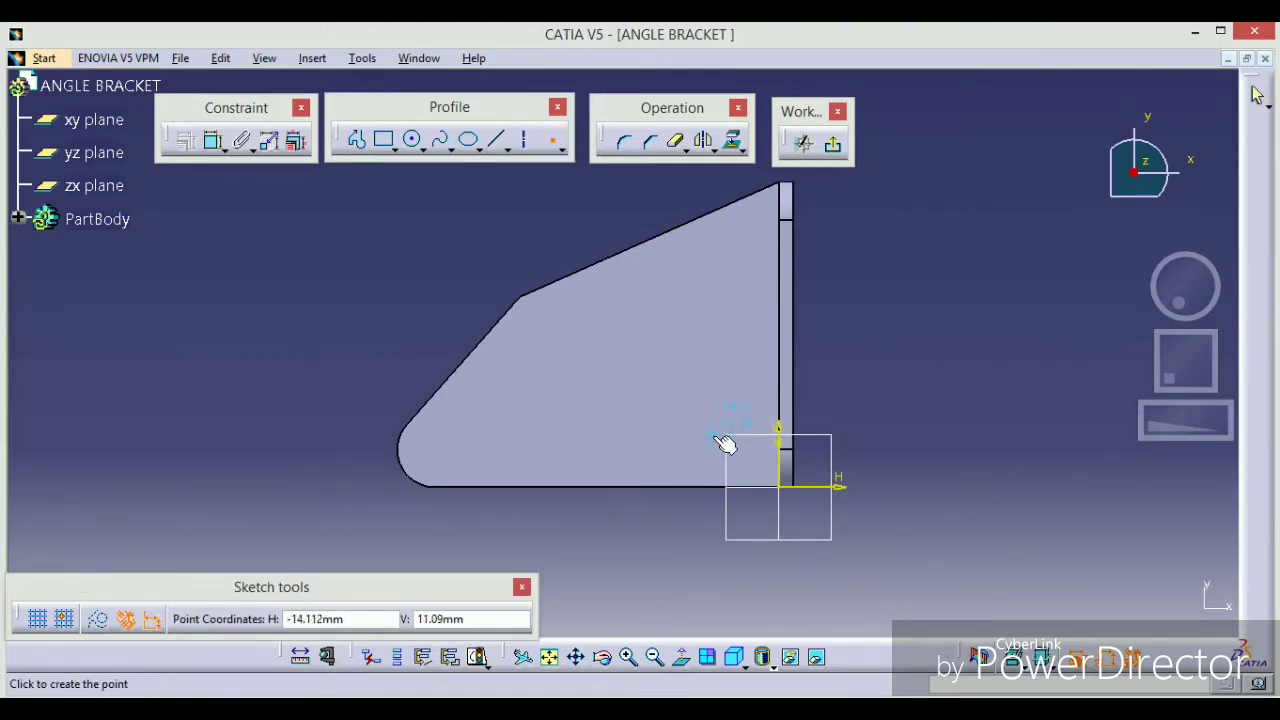
click(712, 436)
click(550, 141)
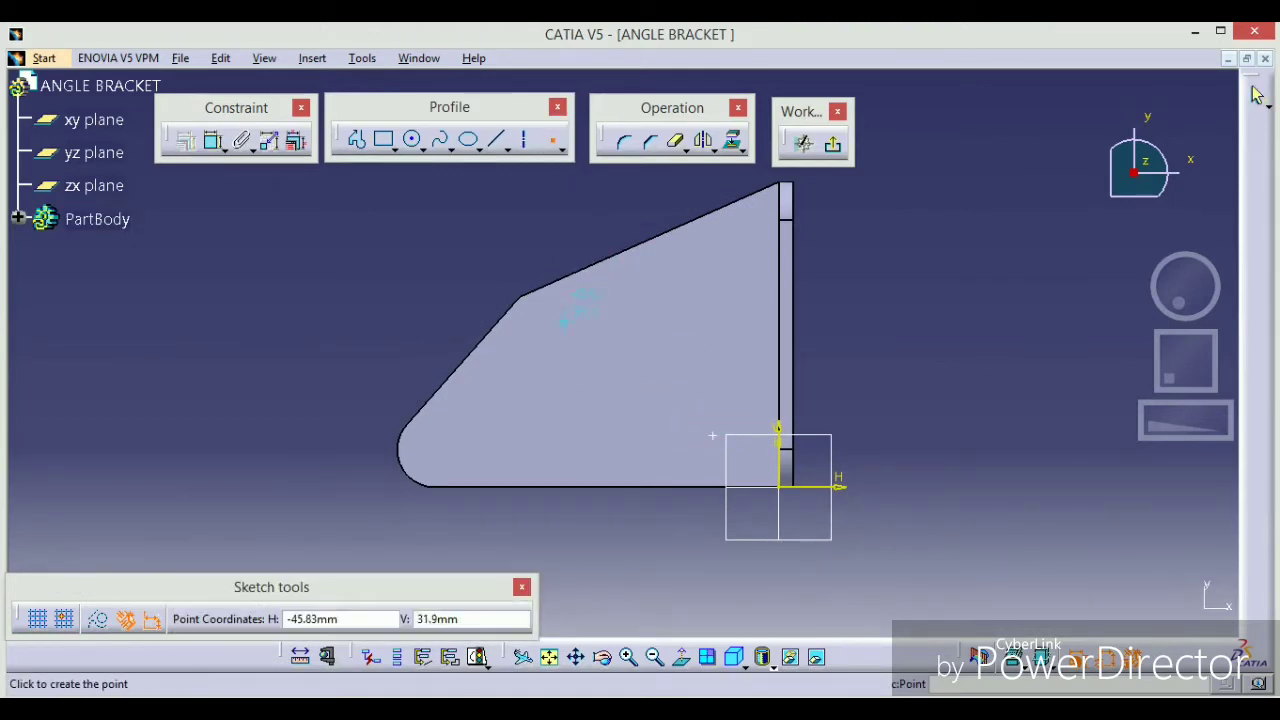
click(612, 436)
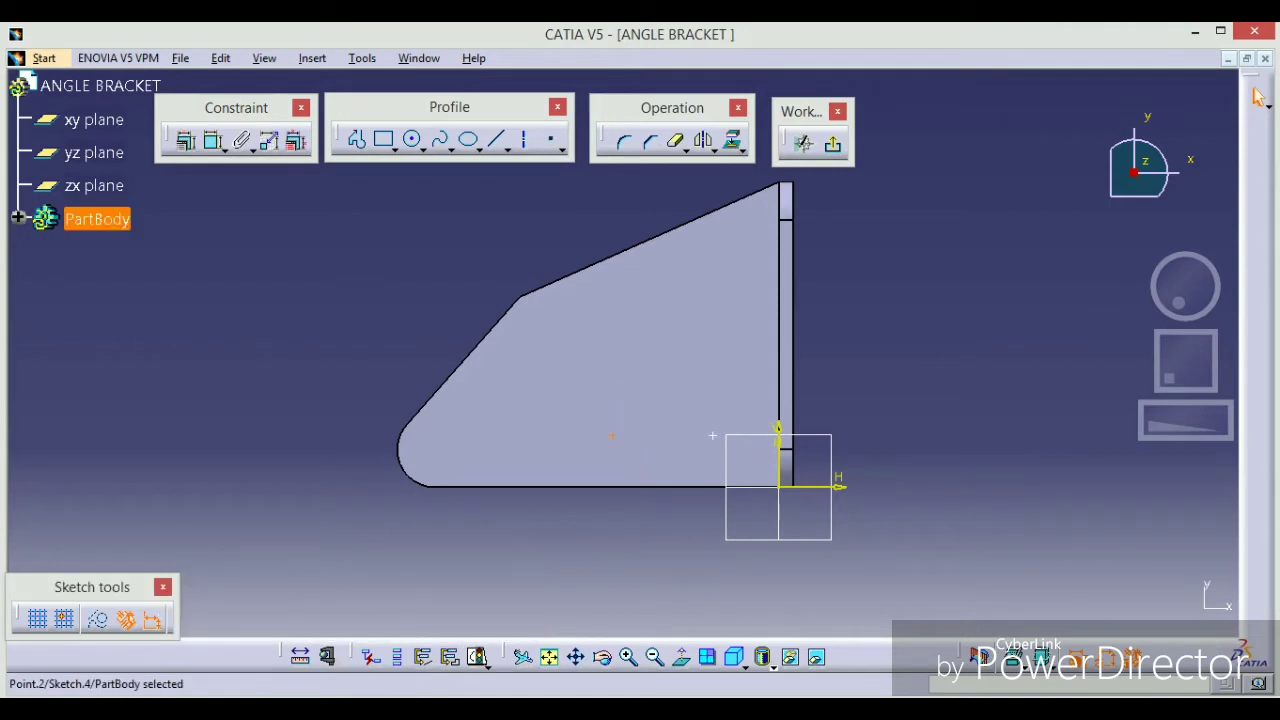
click(551, 140)
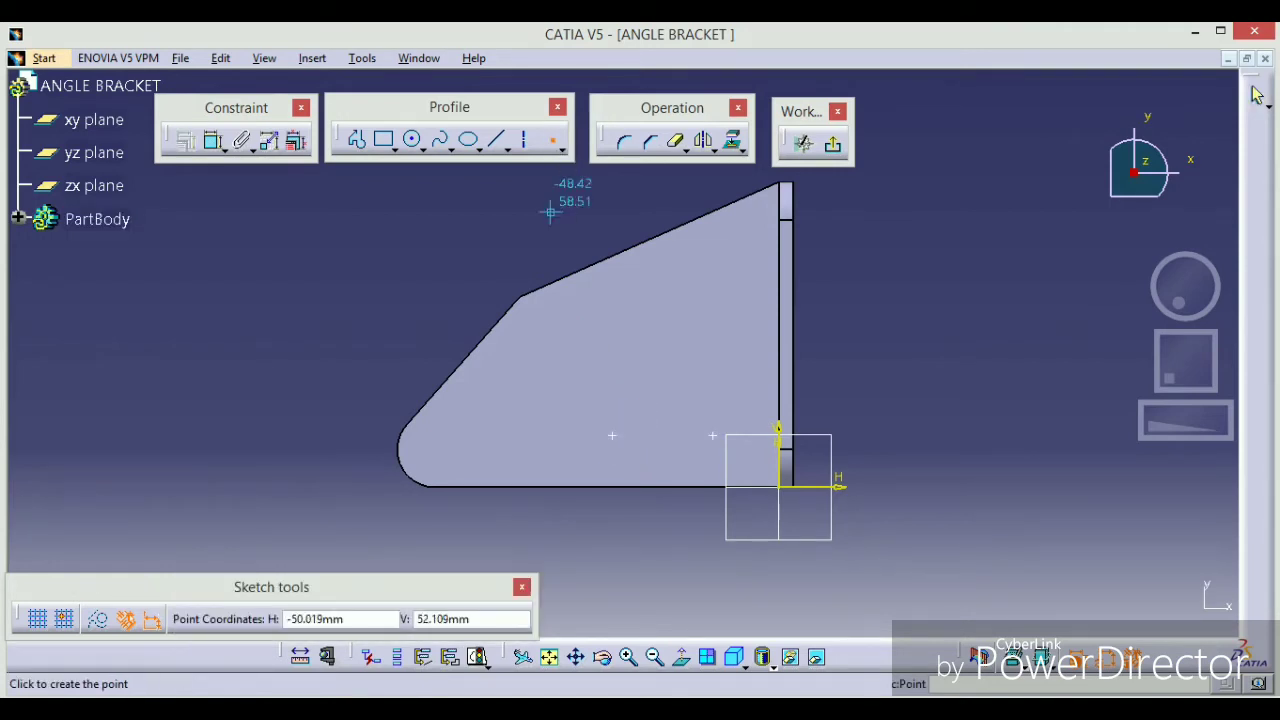
click(443, 436)
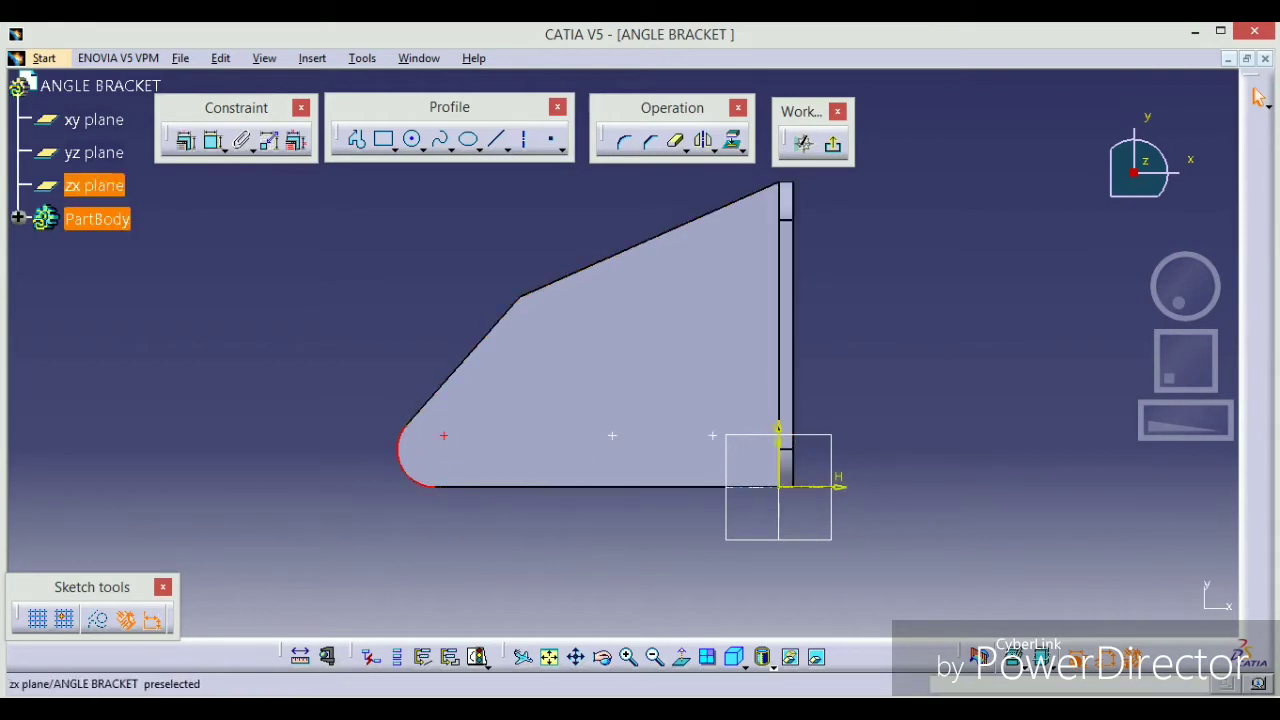
- Make the point near the plate's rounded end concentric with the rounded end's arc
click(189, 143)
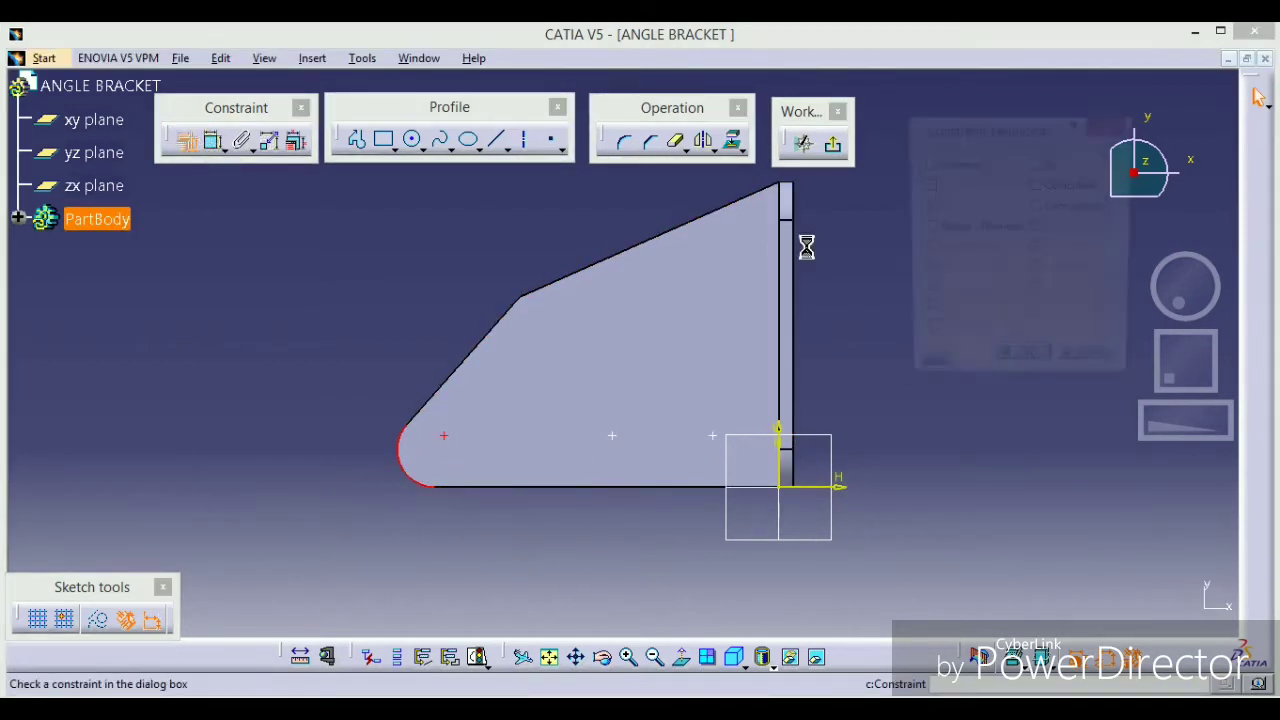
click(1071, 209)
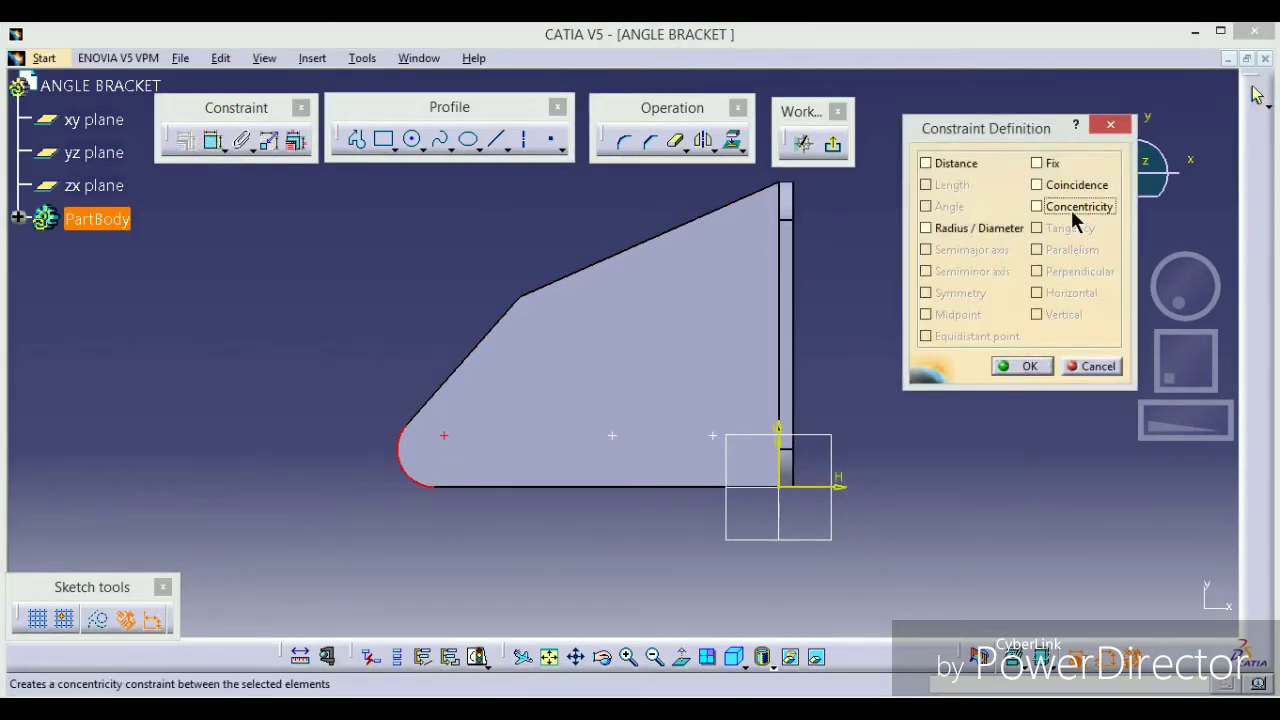
click(1025, 367)
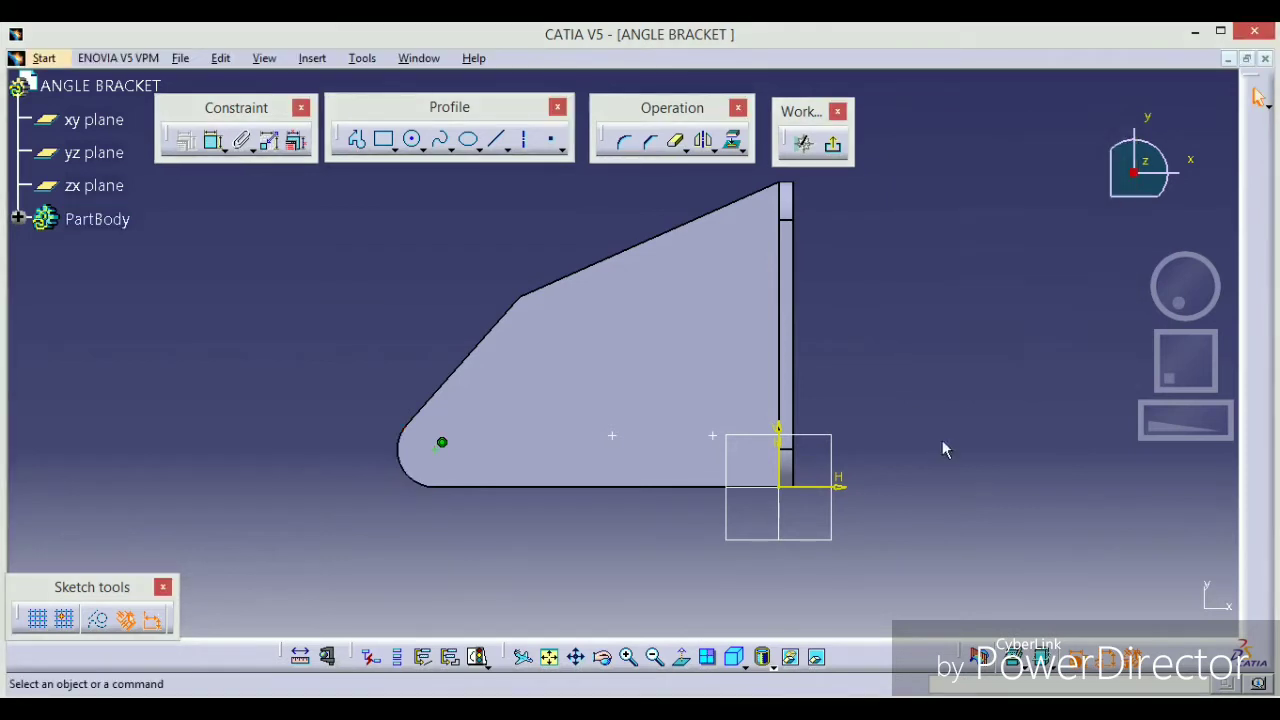
- Dimension the distance from each of the two remaining points to the base plate's straight long edge
click(214, 145)
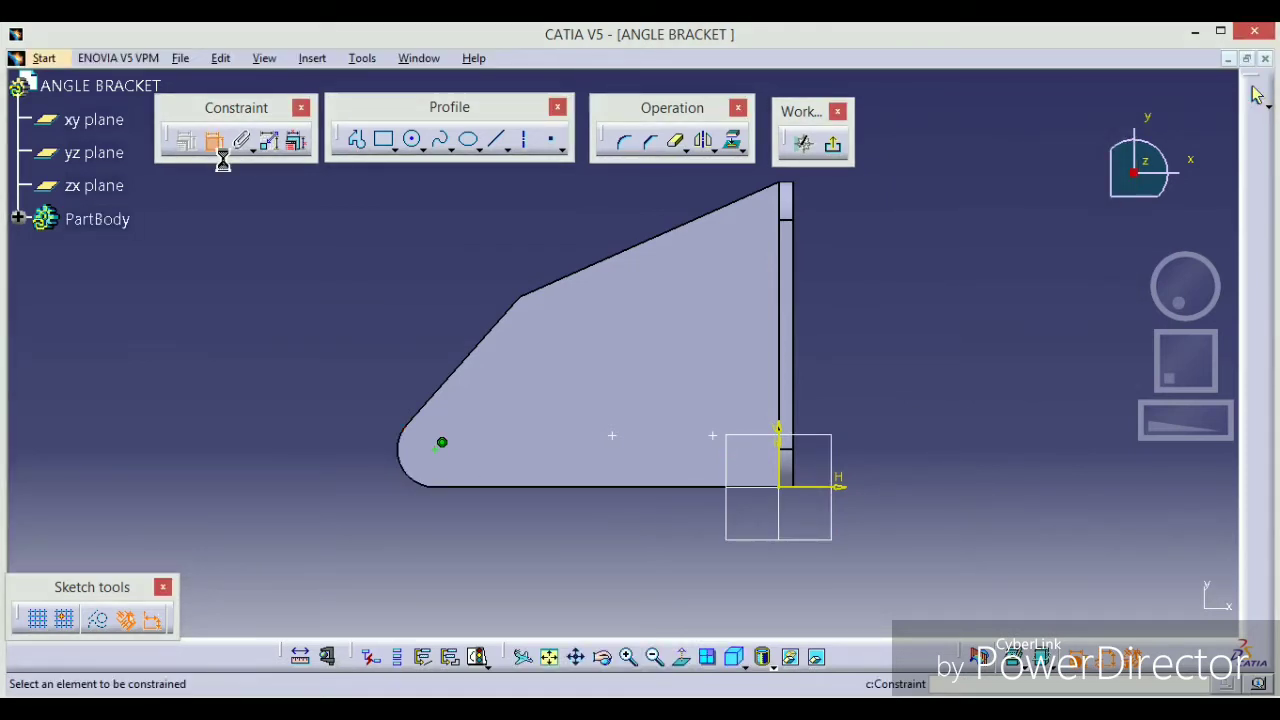
click(612, 436)
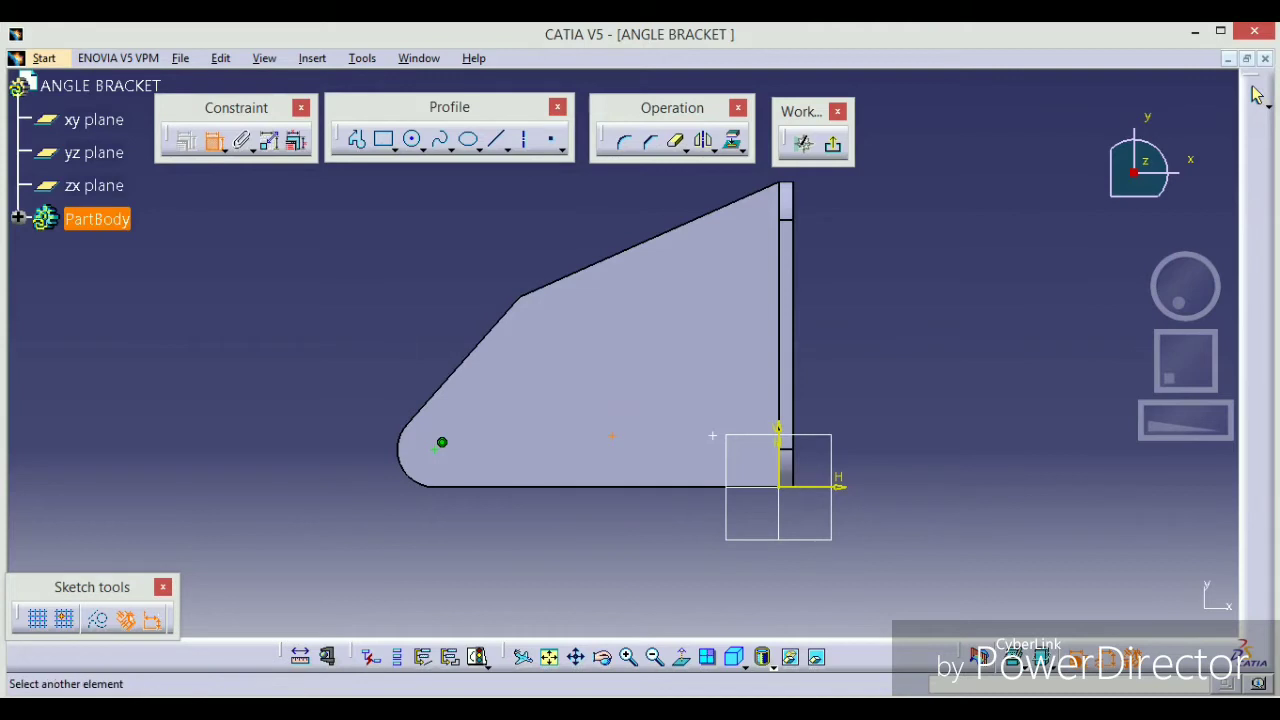
click(632, 489)
click(914, 469)
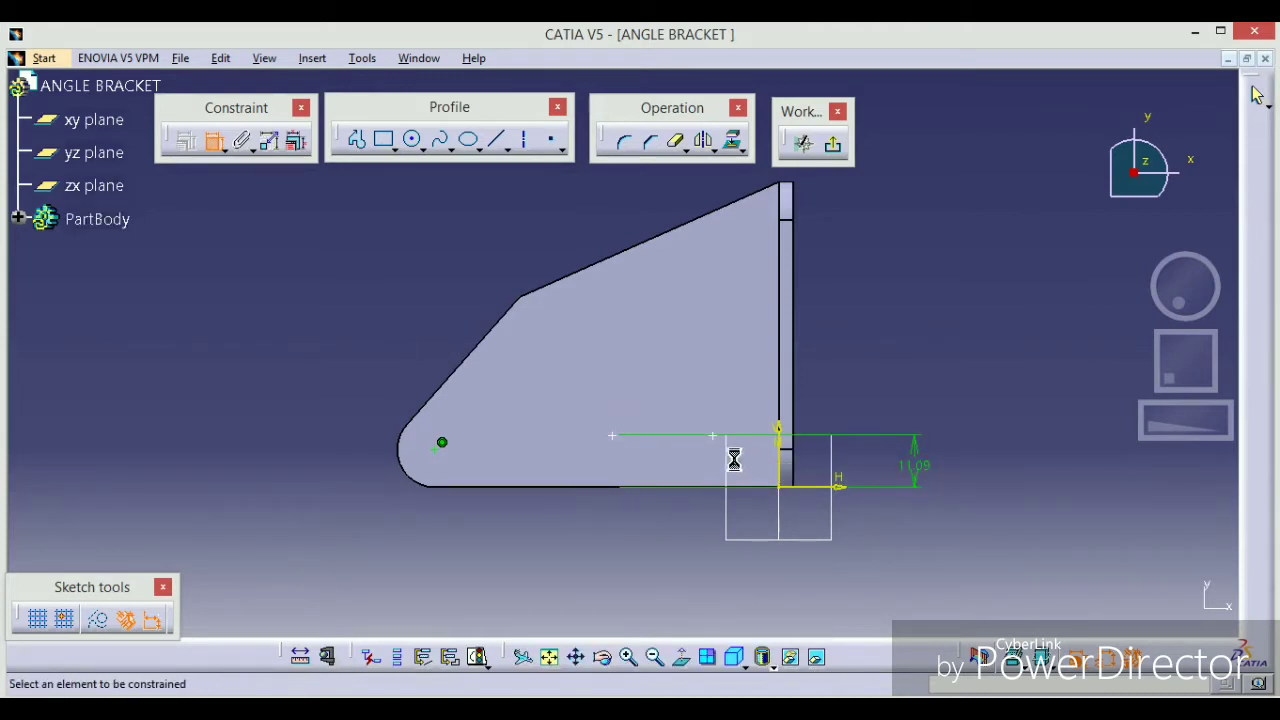
click(735, 490)
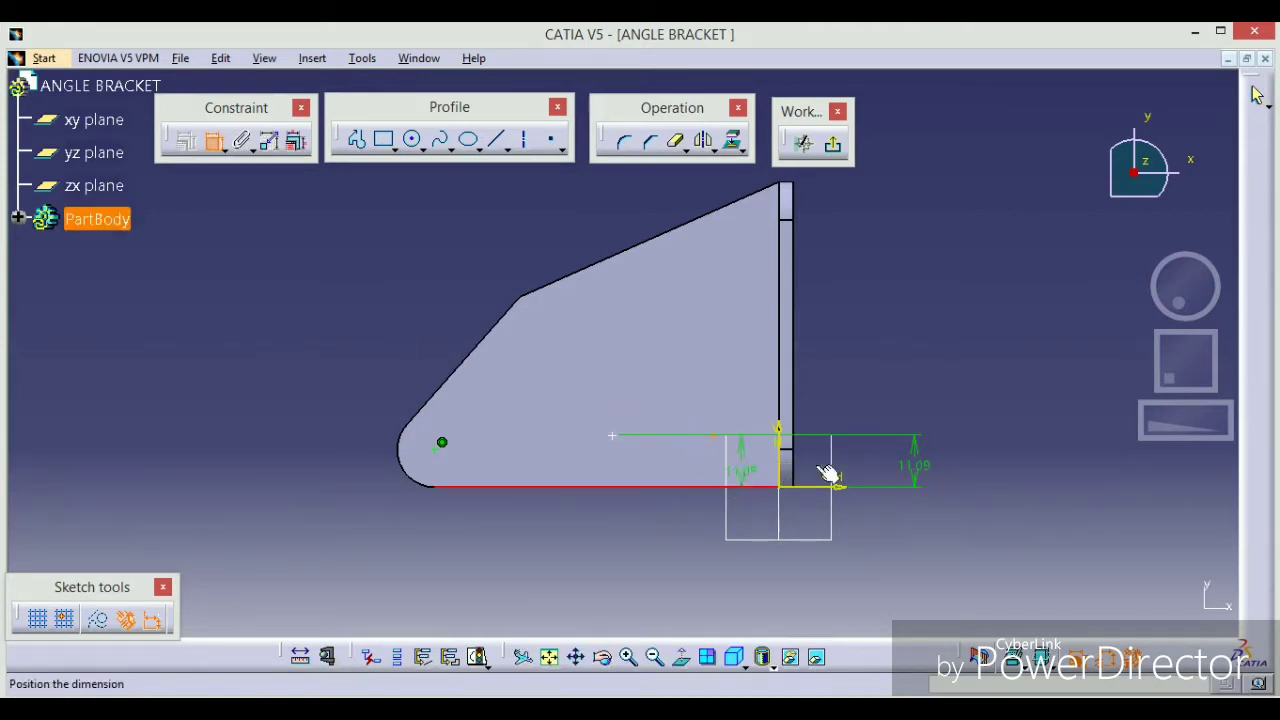
click(978, 460)
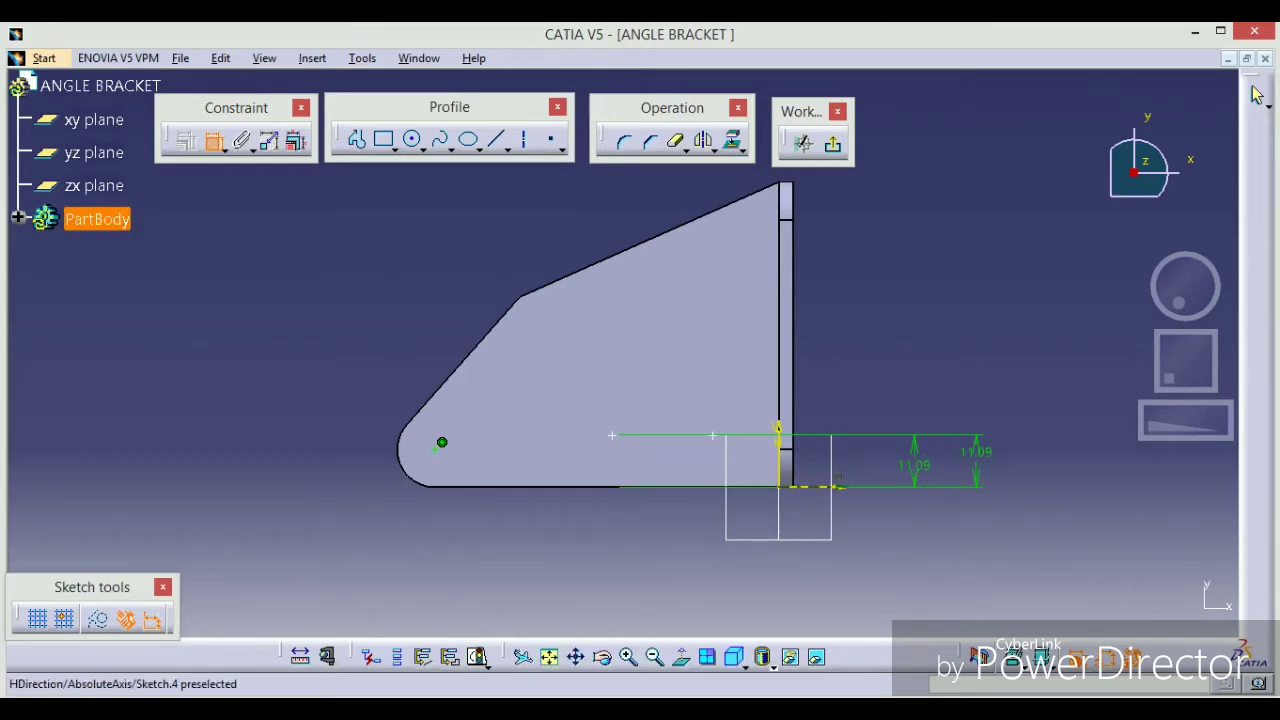
click(714, 438)
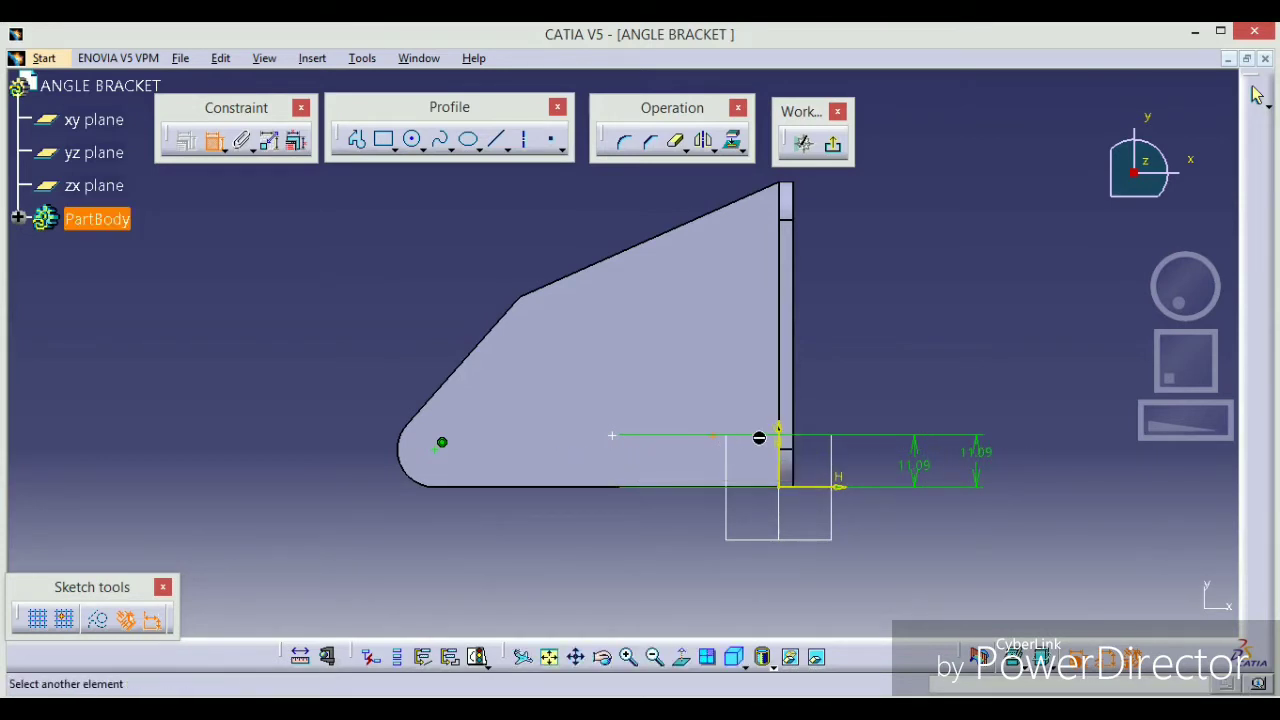
- Switch to Drawing1, examine the pilot hole spacing along the base plate's long edge, and return to the ANGLE BRACKET part
click(430, 60)
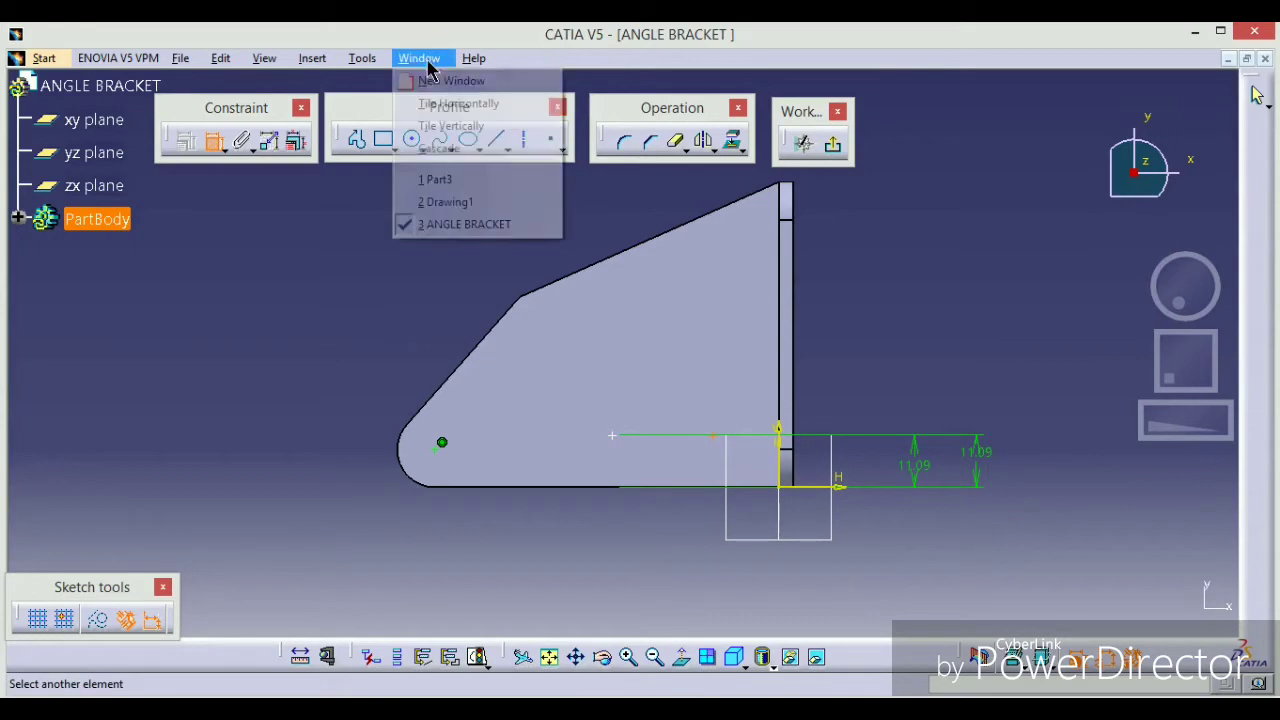
click(470, 200)
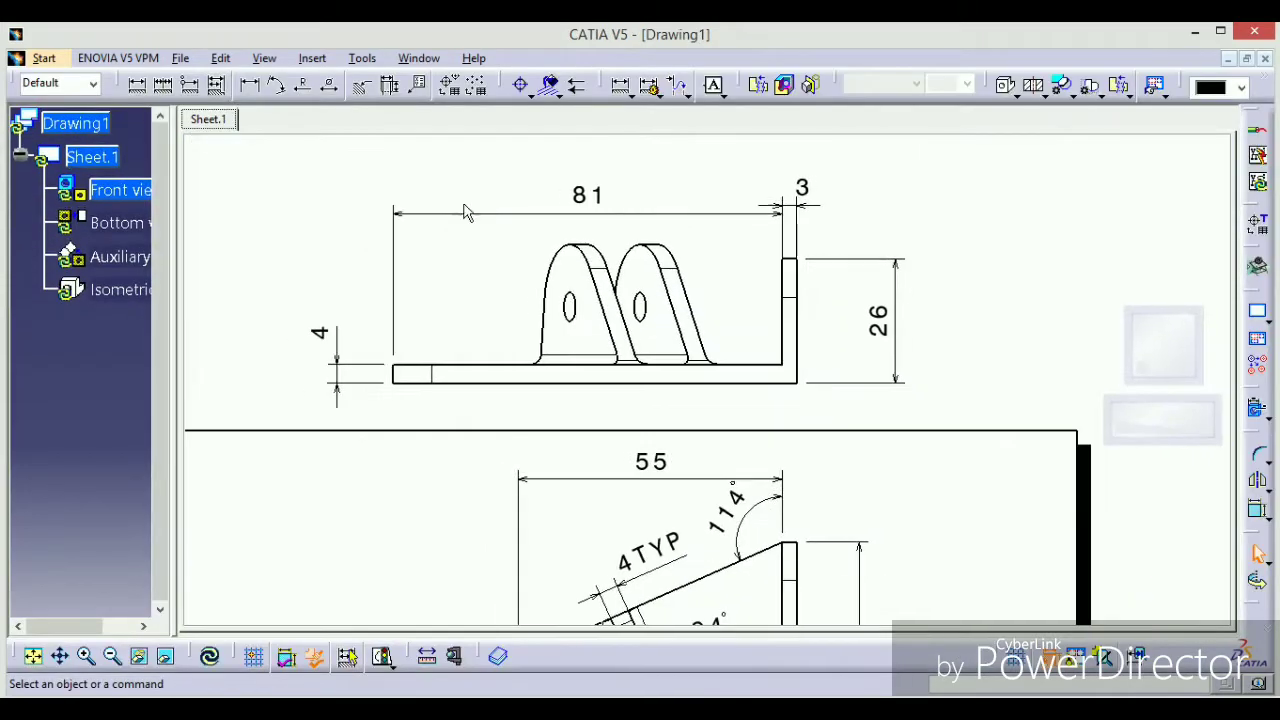
mouse_move(624, 512)
middle_down()
mouse_move(623, 150)
mouse_move(674, 403)
mouse_move(597, 340)
middle_up()
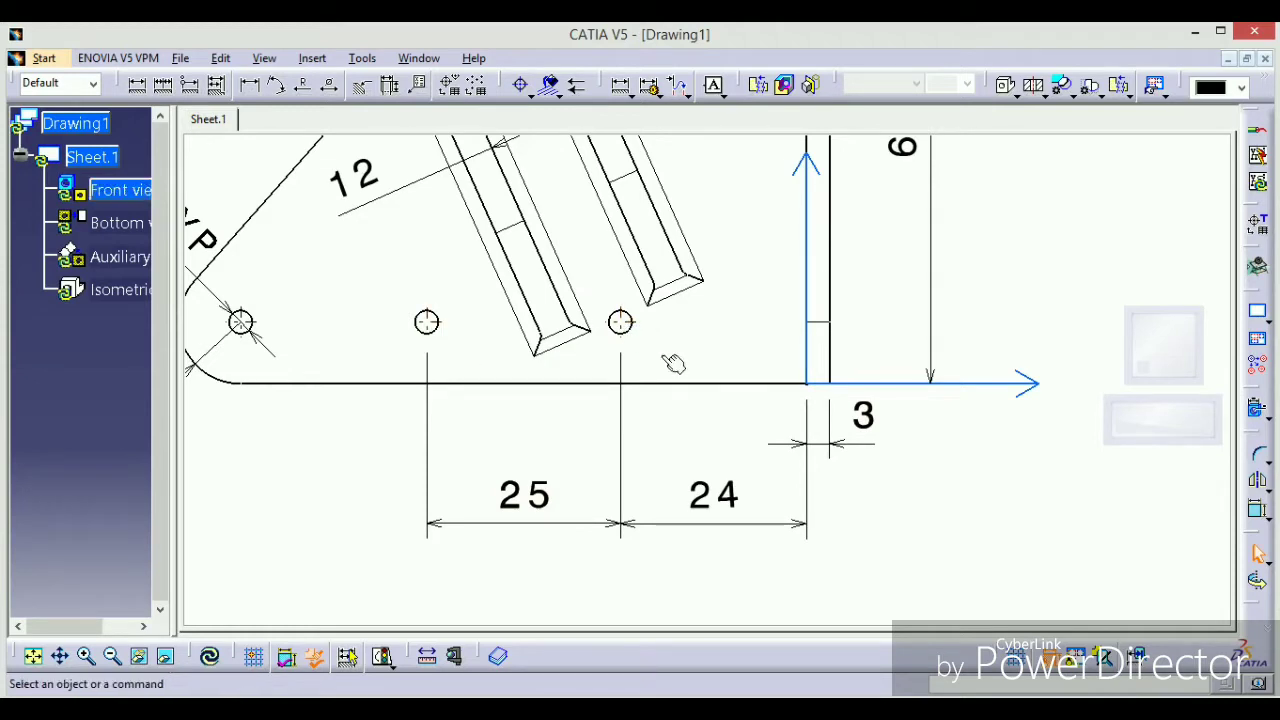
click(418, 58)
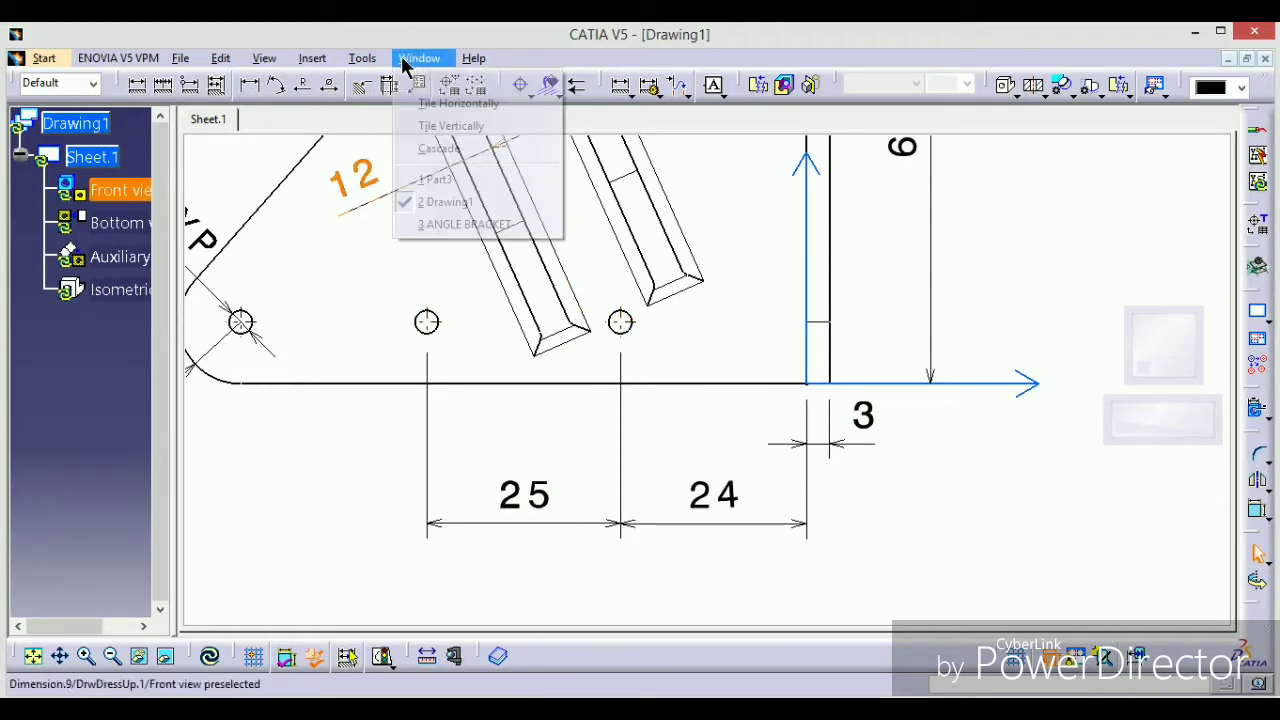
click(462, 228)
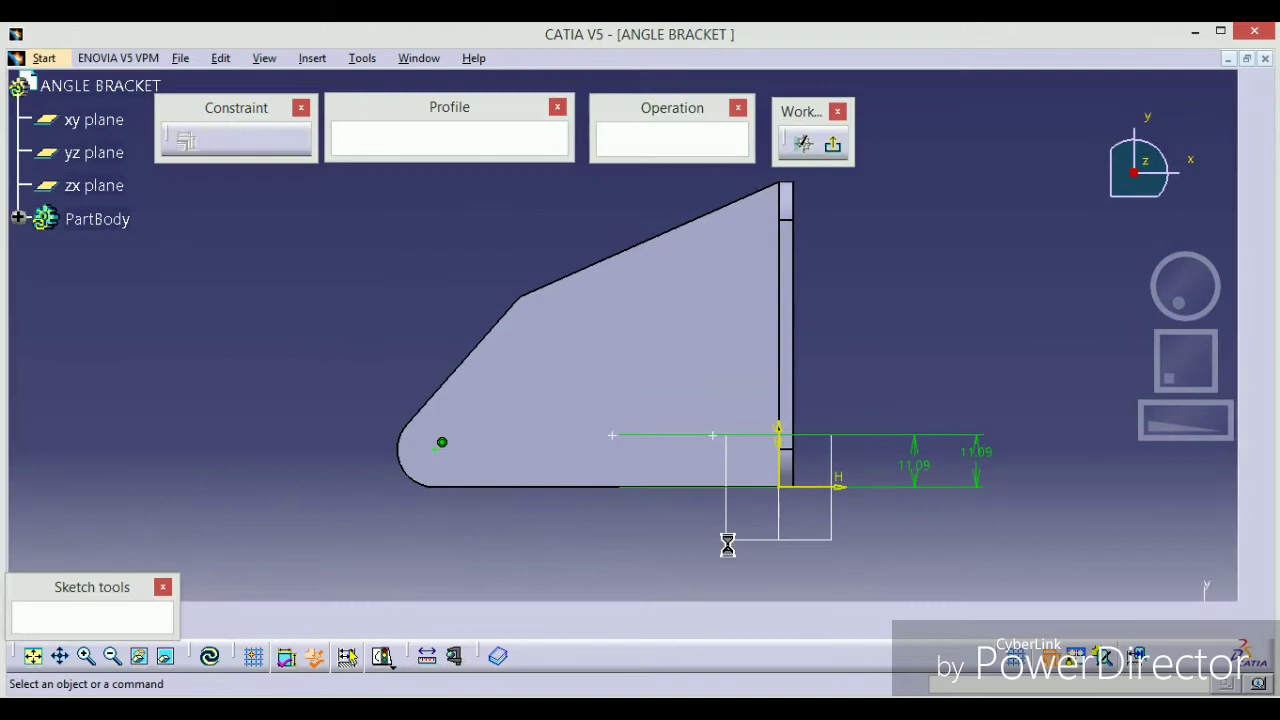
- Dimension the horizontal distance from the flange-side edge to the nearest point, and between that point and the middle point
mouse_move(726, 540)
middle_down()
mouse_move(640, 489)
mouse_move(640, 450)
middle_up()
click(213, 140)
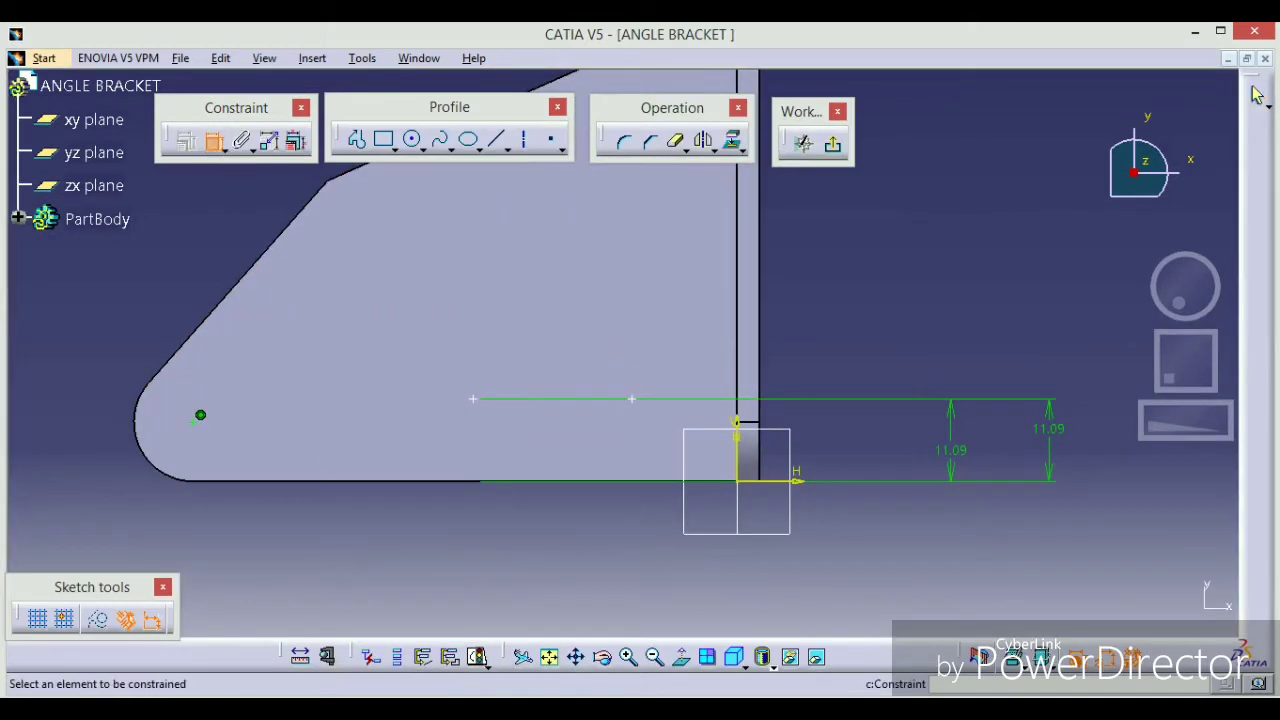
click(634, 402)
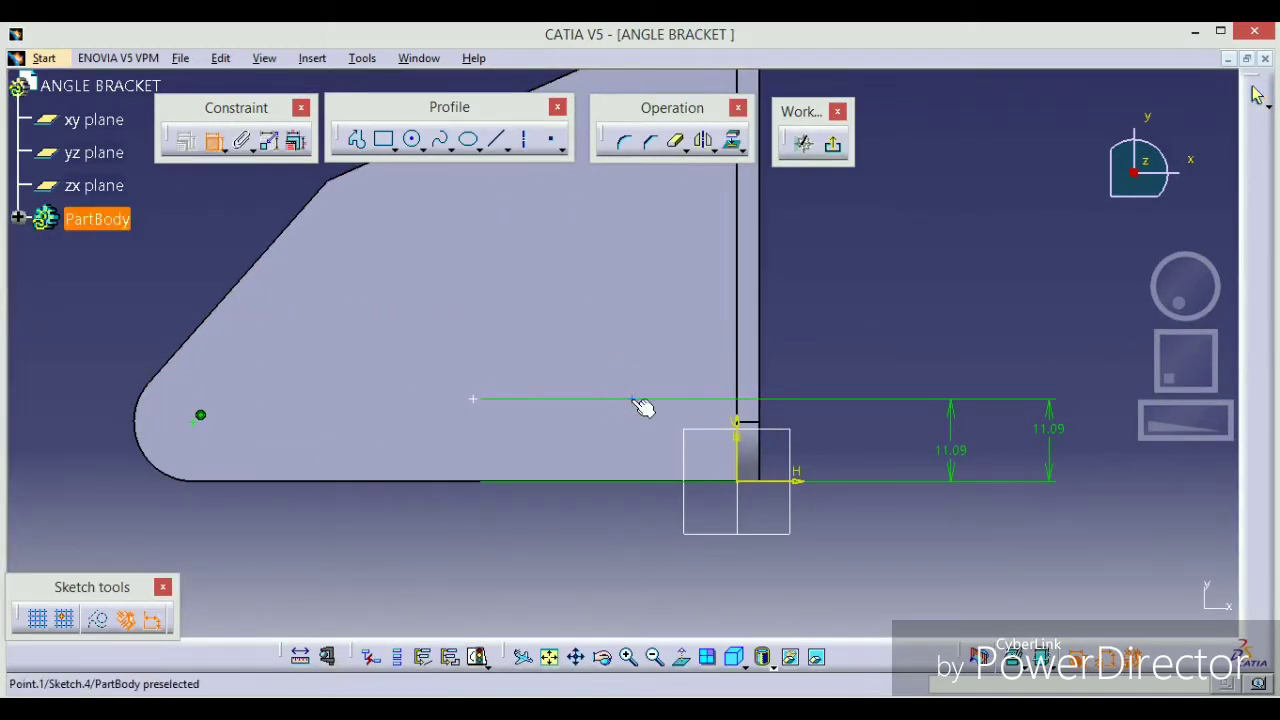
click(740, 425)
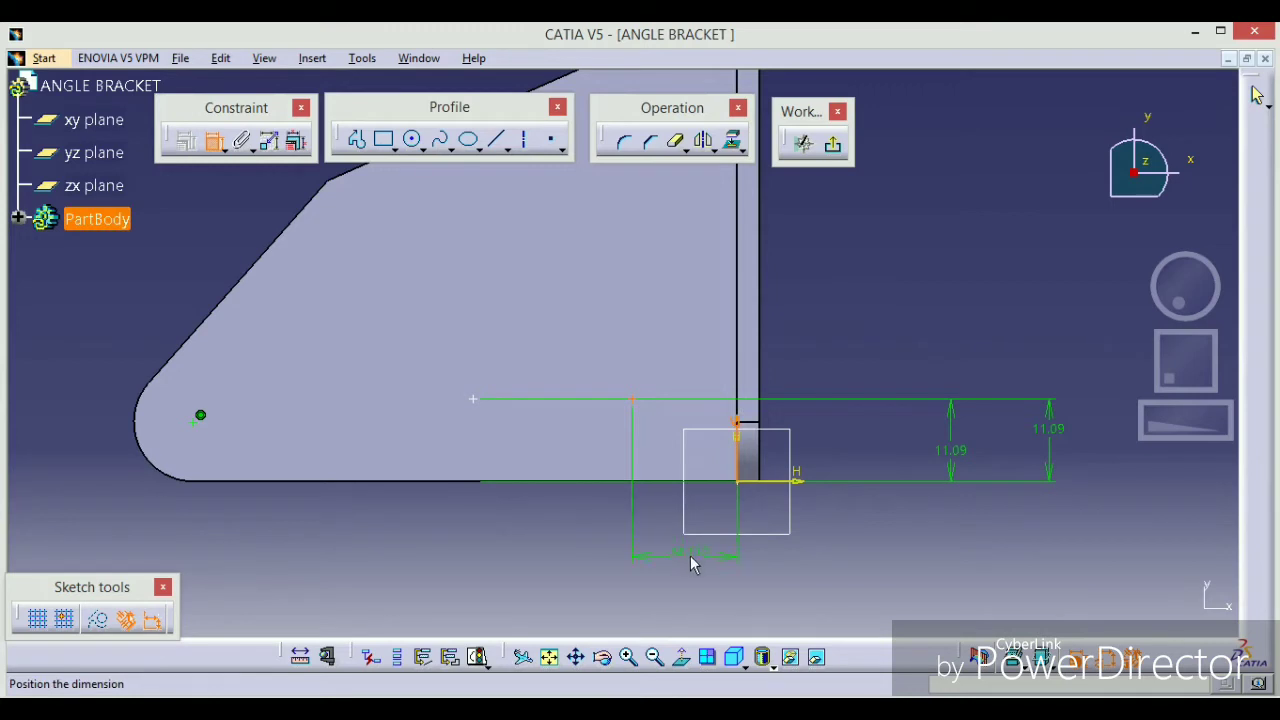
click(693, 565)
click(473, 399)
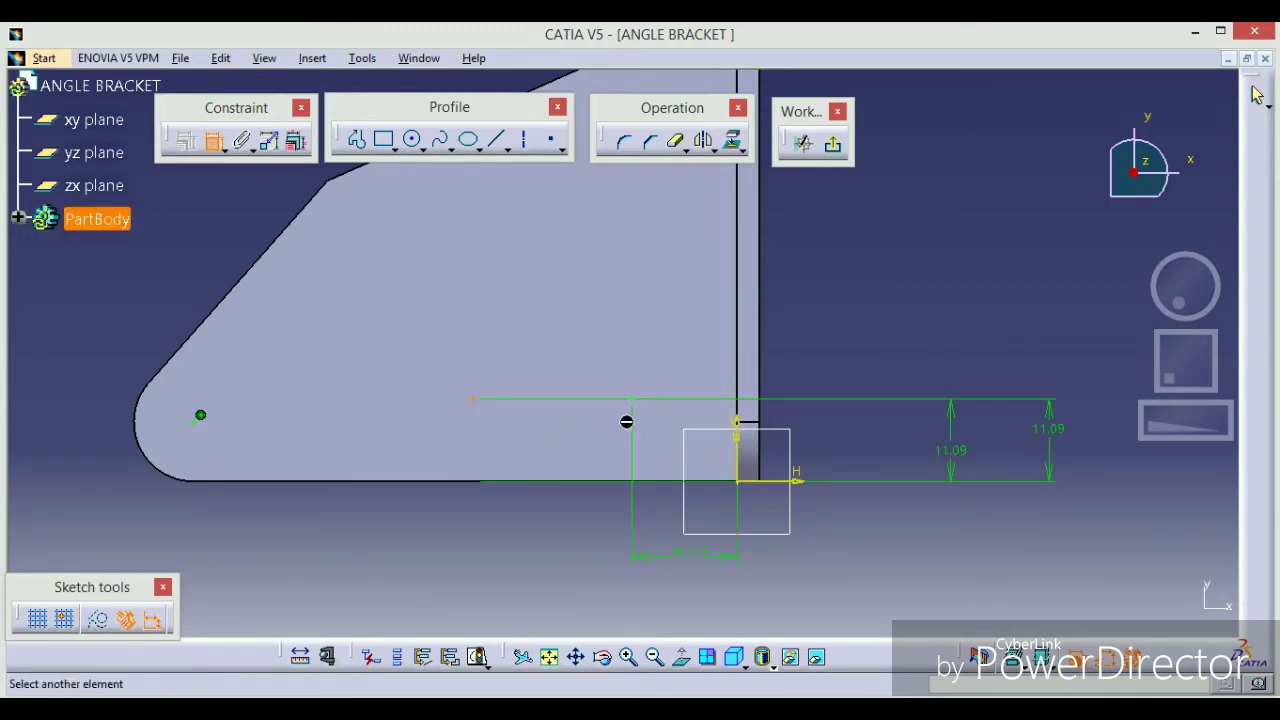
click(640, 410)
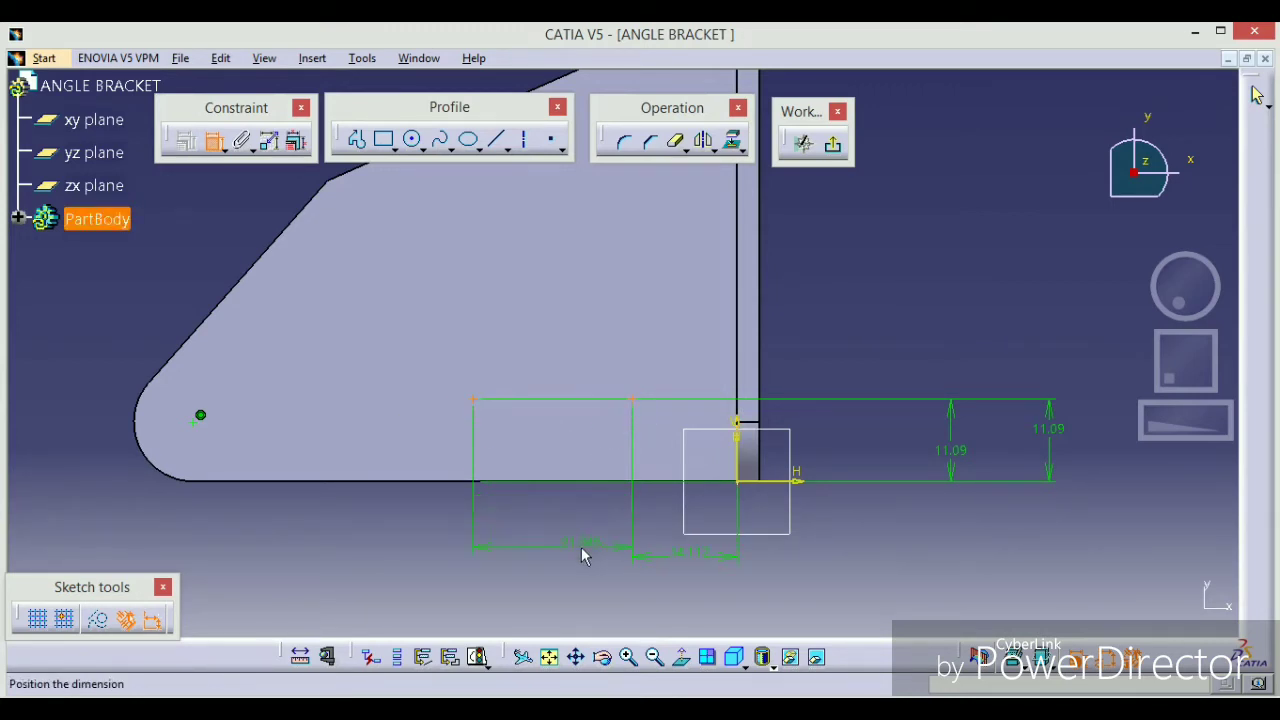
click(595, 564)
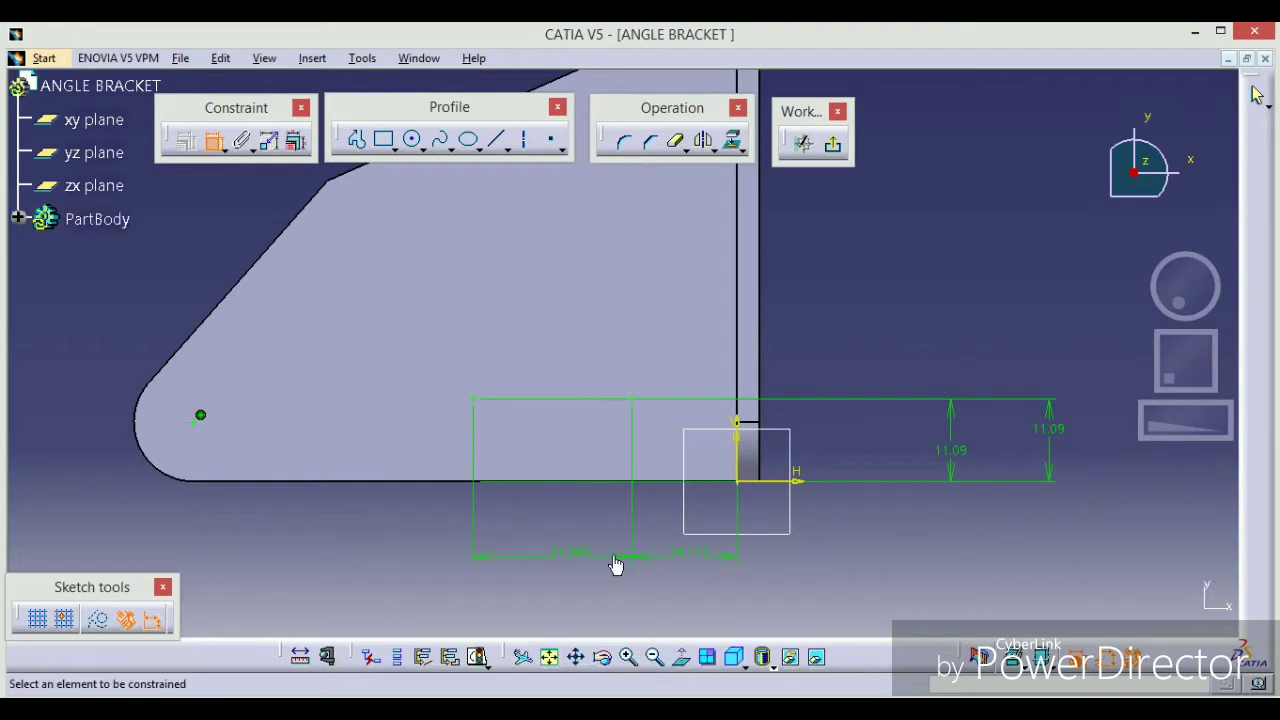
- Set the nearest point's distance from the flange-side edge to 24 mm and the spacing between the two points to 25 mm
double_click(703, 566)
text(24)
key(Return)
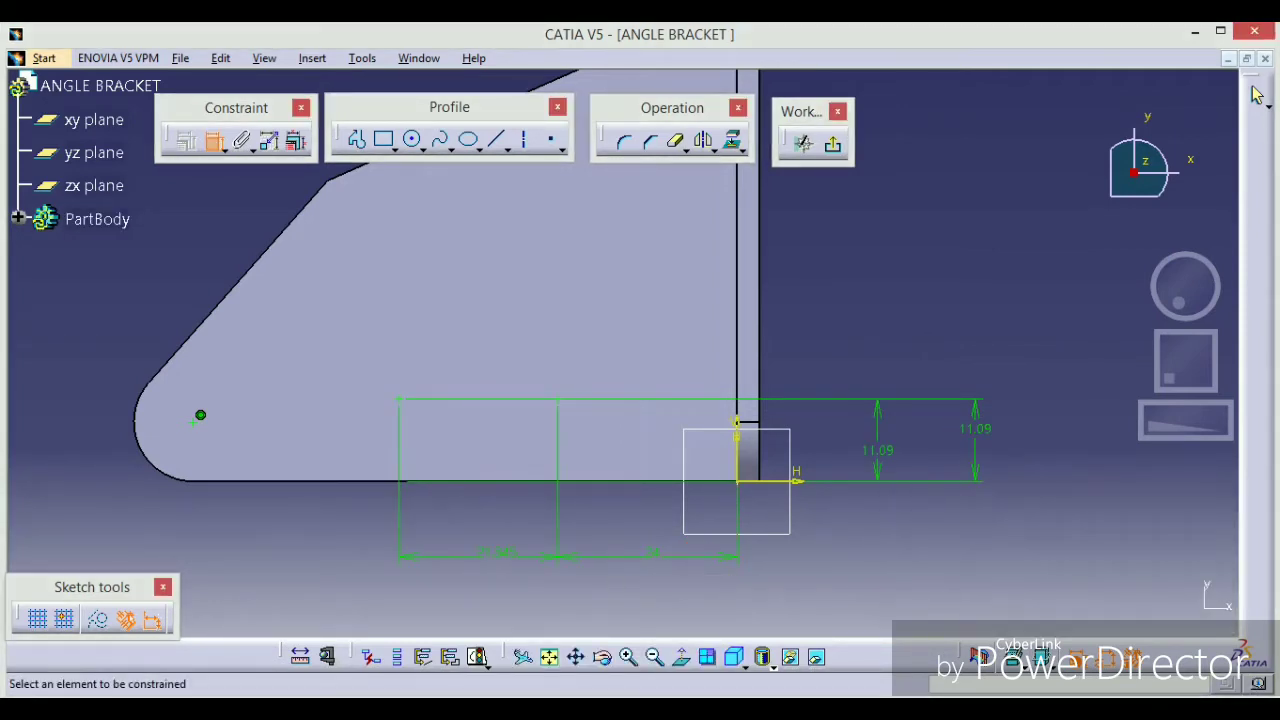
click(500, 557)
double_click(500, 557)
text(25)
key(Return)
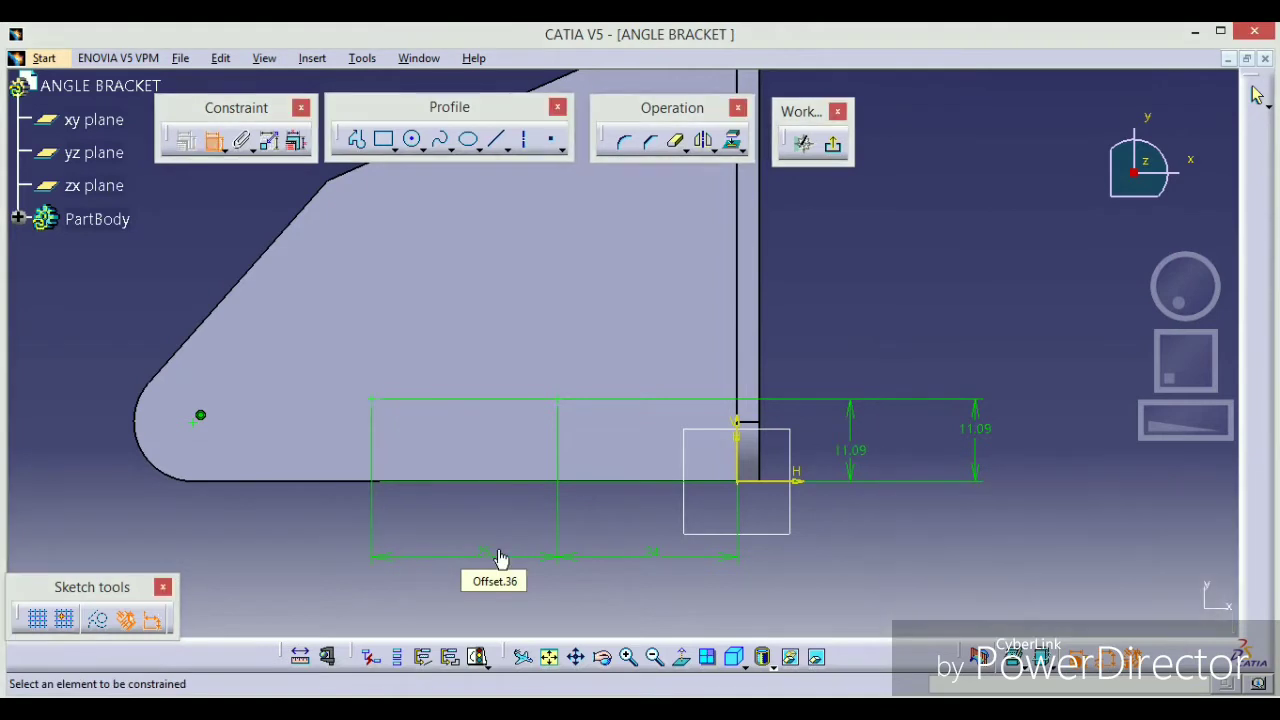
- Set both points' distances from the base plate's straight long edge to 8 mm
double_click(852, 450)
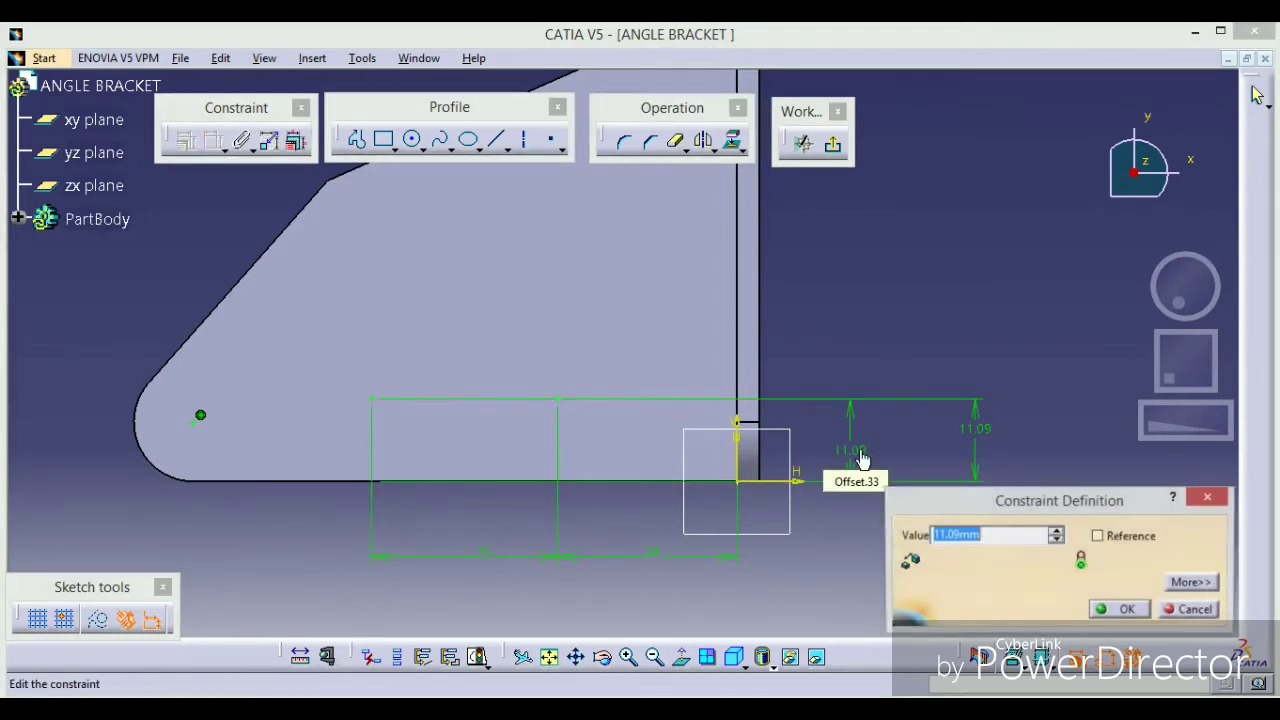
text(8)
key(Return)
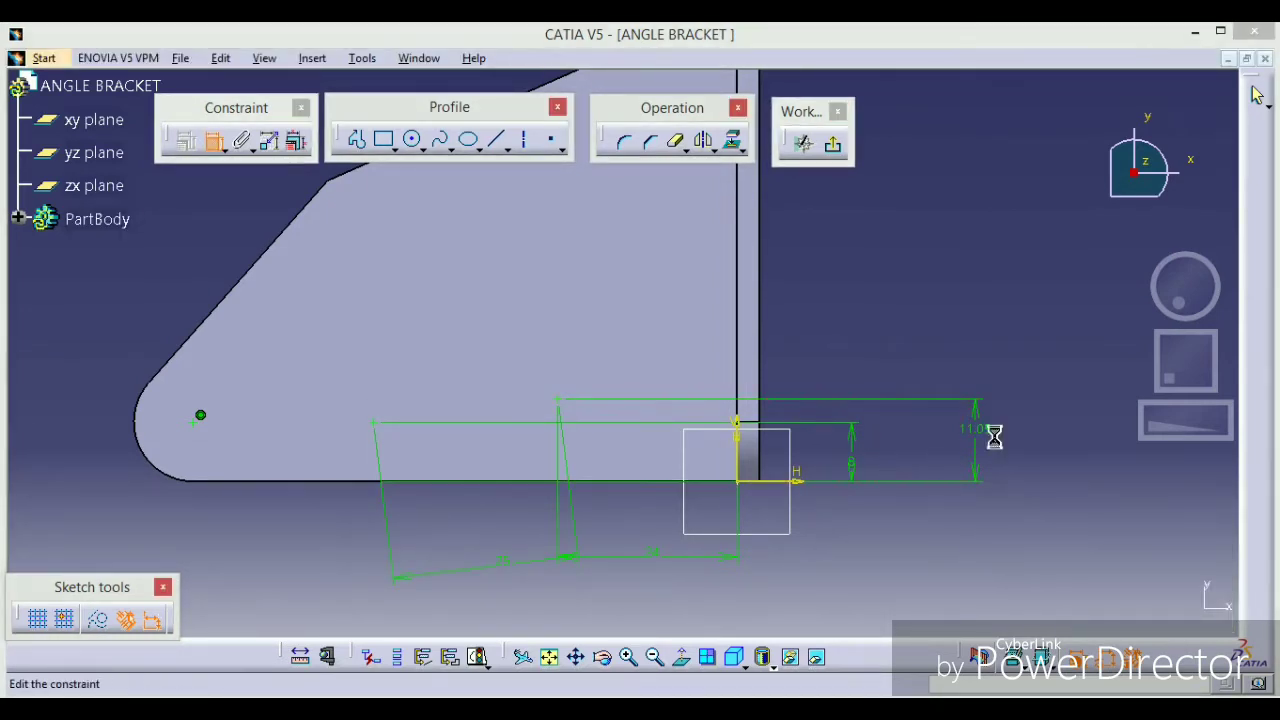
double_click(985, 430)
text(8)
key(Return)
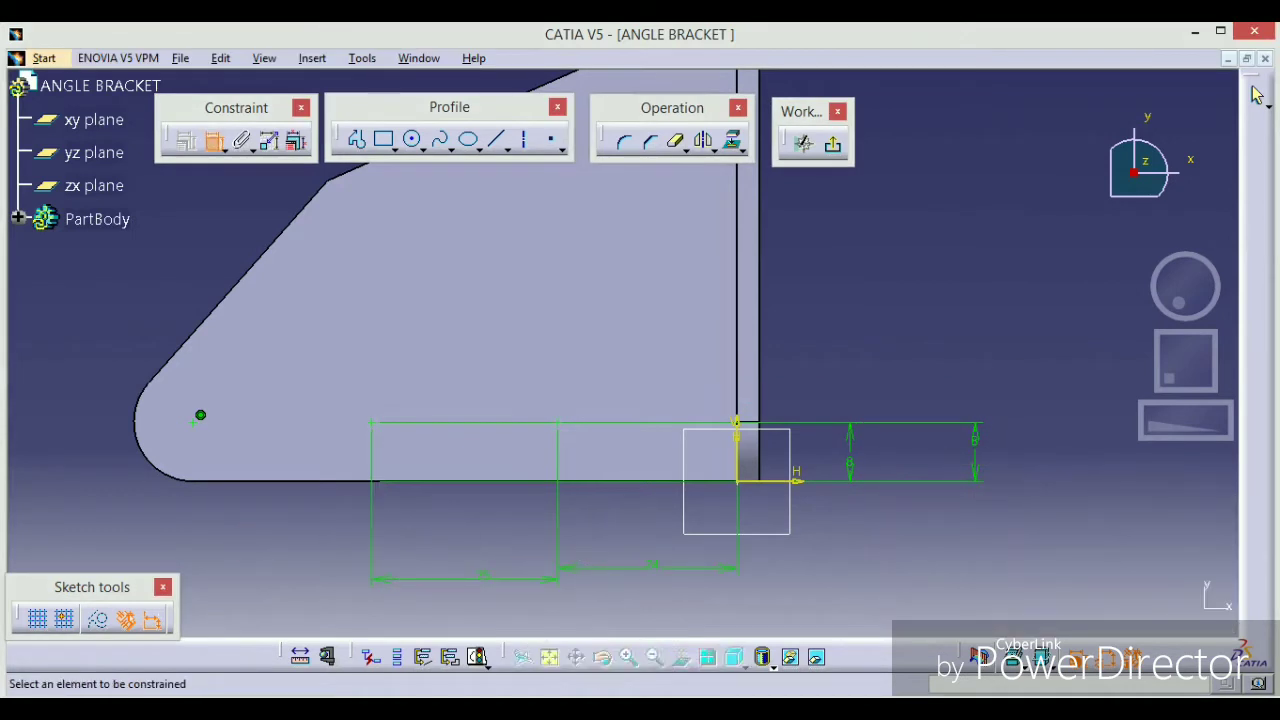
- Switch to Drawing1 and examine the pilot hole diameter and the angular pad dimensions in the bracket's plan view
middle_drag(326, 511, 493, 445)
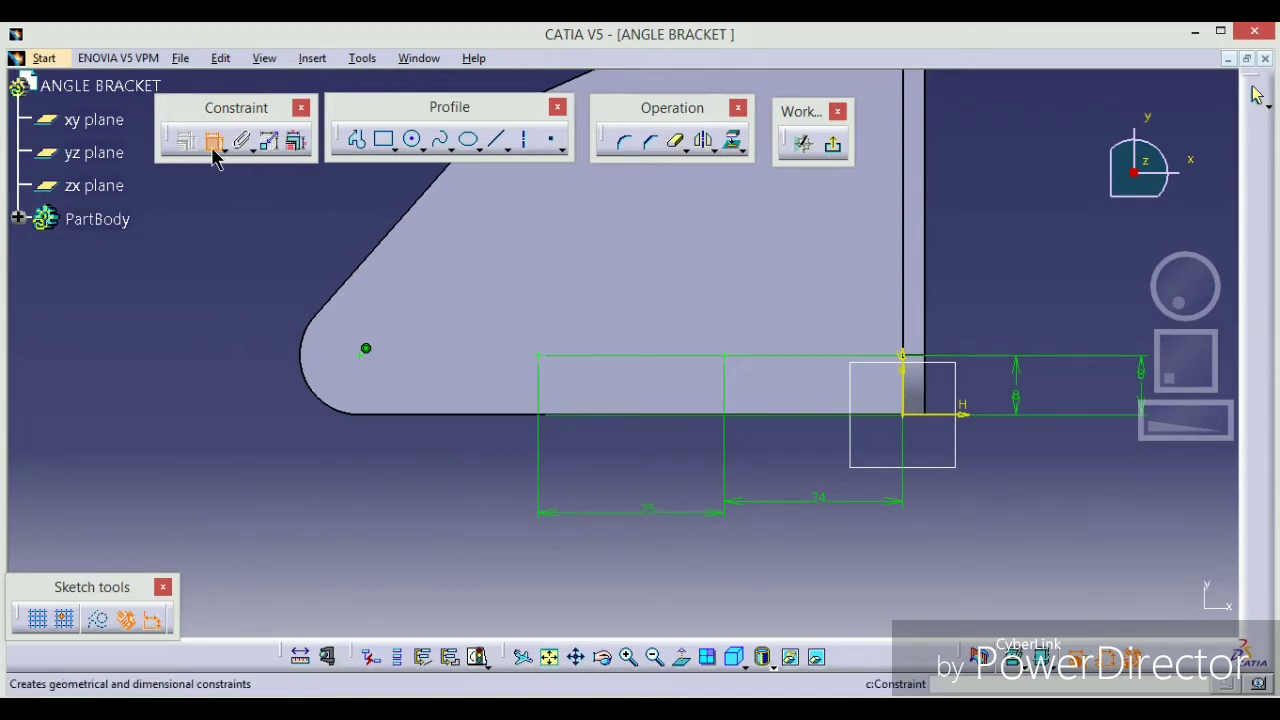
click(419, 58)
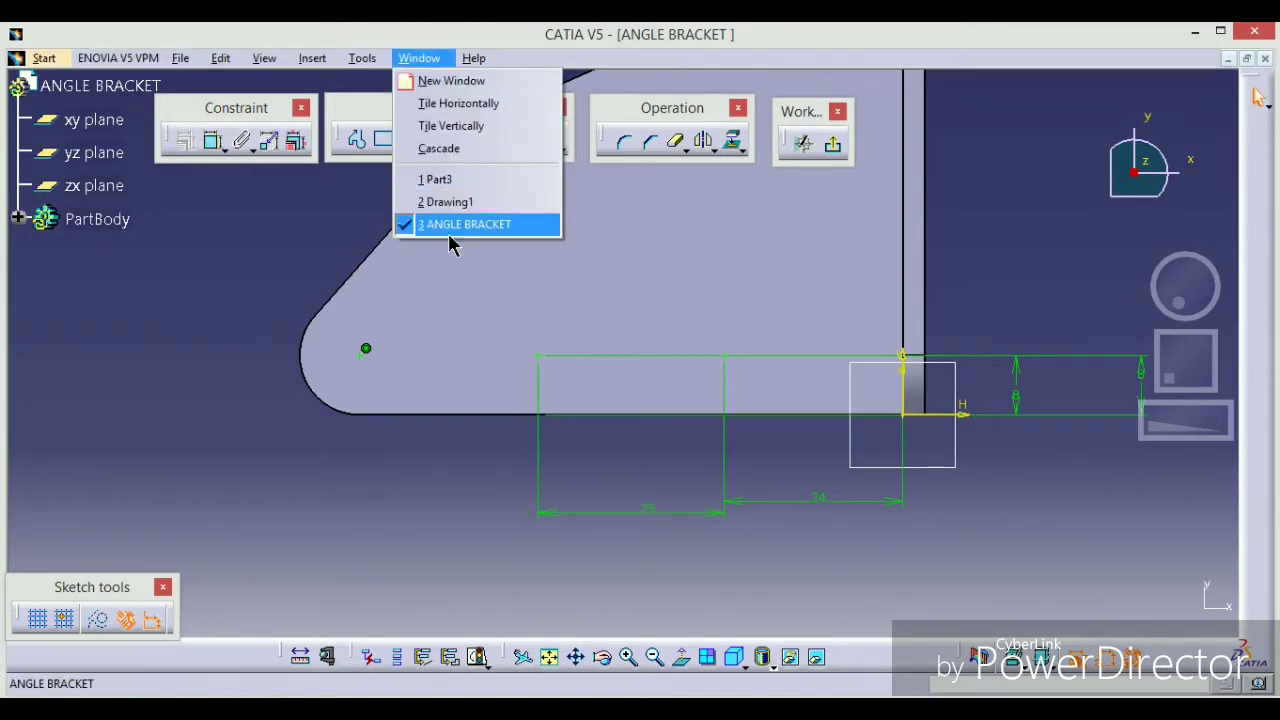
click(450, 202)
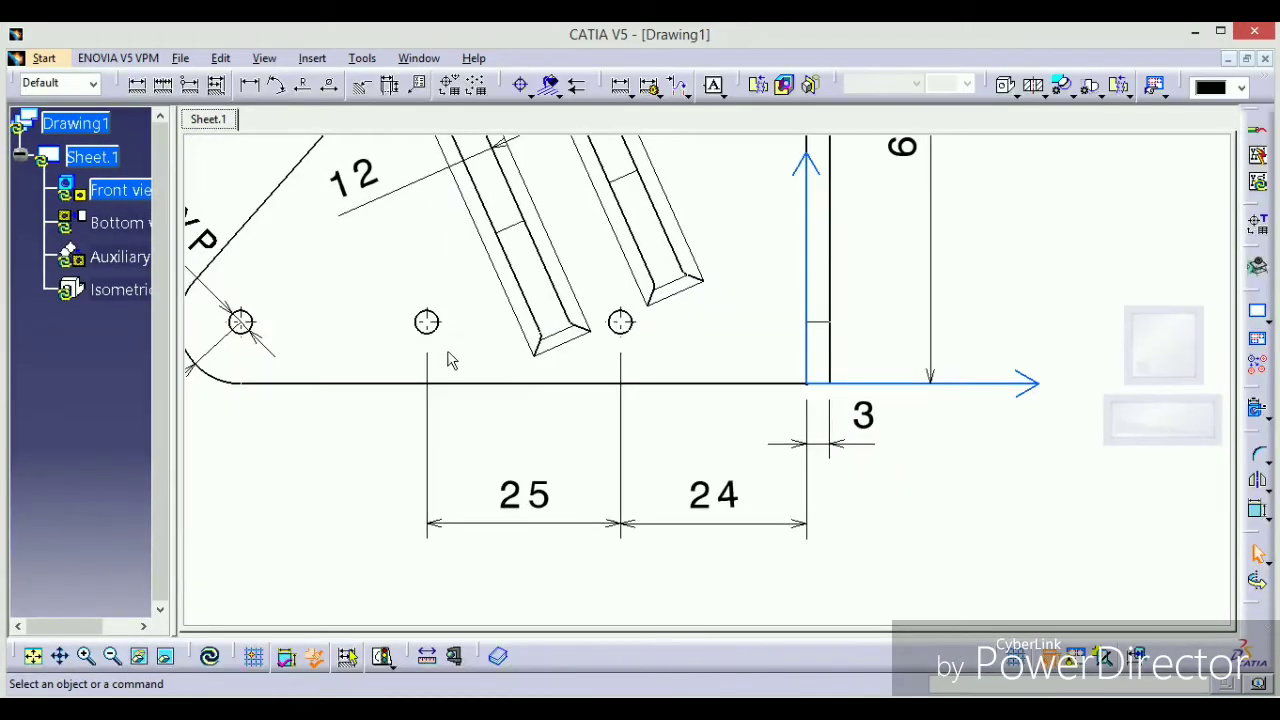
mouse_move(449, 361)
middle_down()
mouse_move(674, 389)
mouse_move(674, 420)
middle_up()
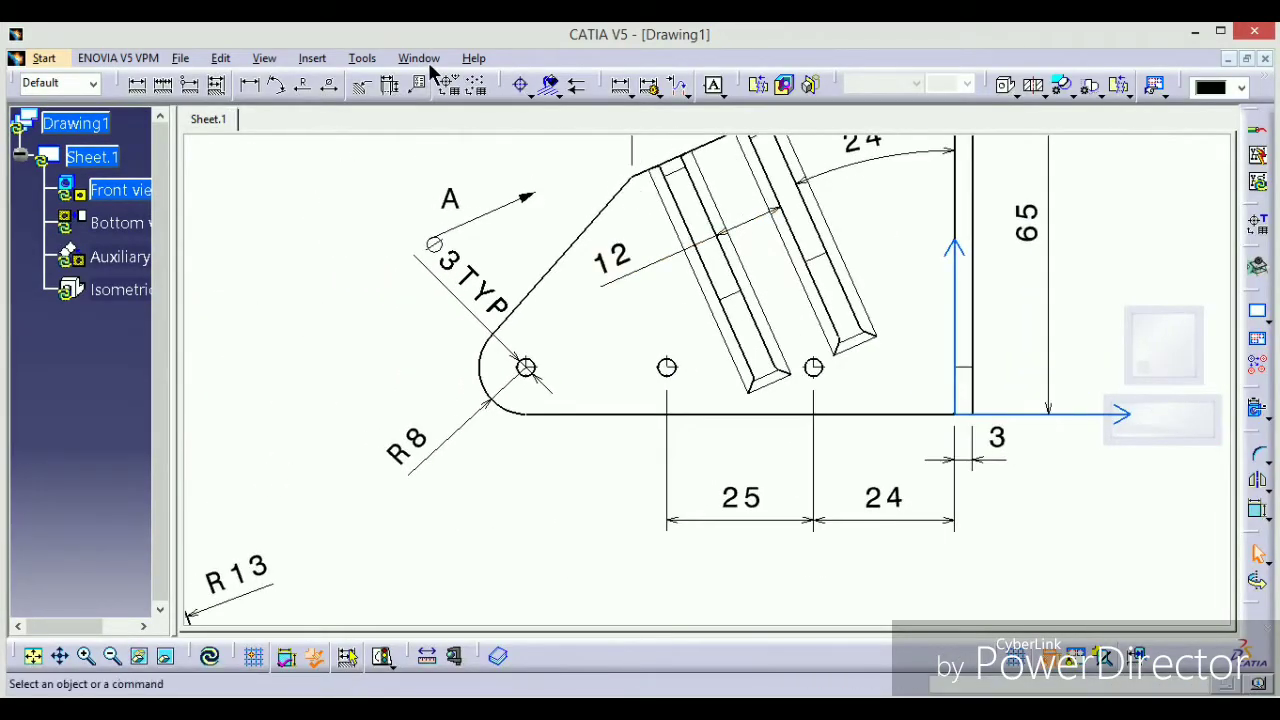
mouse_move(683, 315)
middle_down()
mouse_move(646, 369)
mouse_move(591, 389)
mouse_move(606, 458)
mouse_move(603, 509)
mouse_move(591, 509)
middle_up()
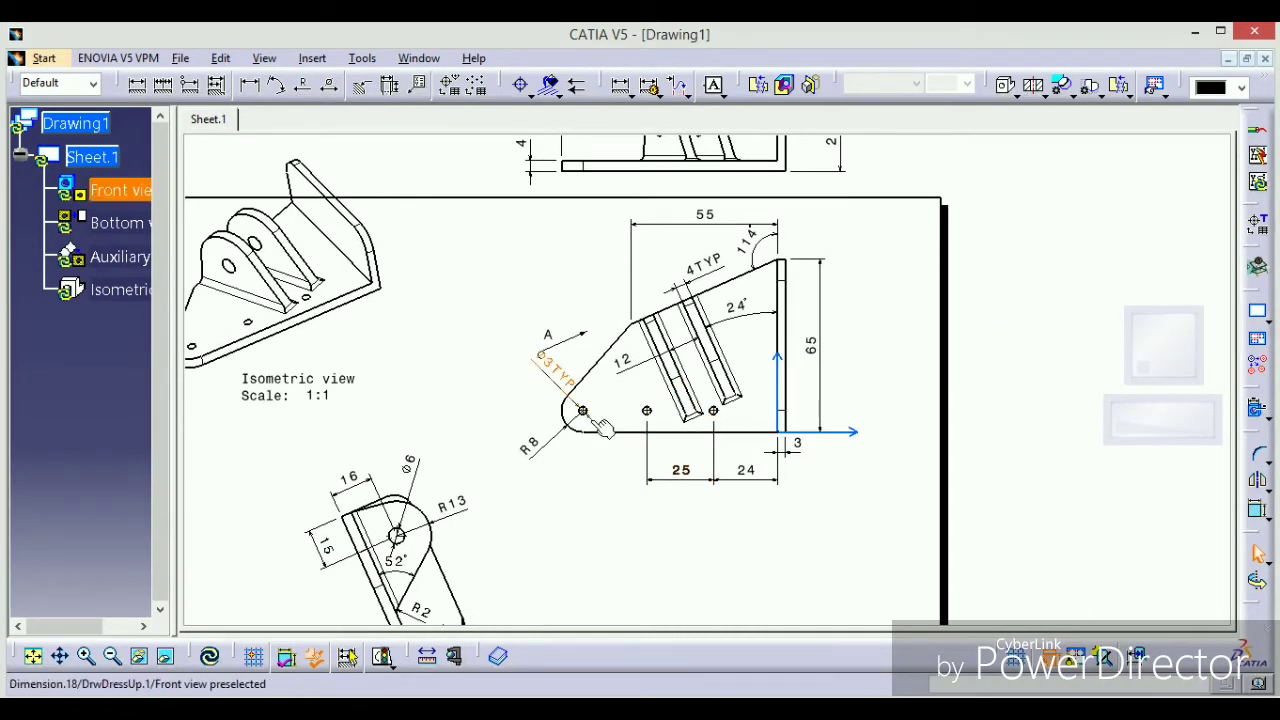
middle_drag(683, 385, 665, 343)
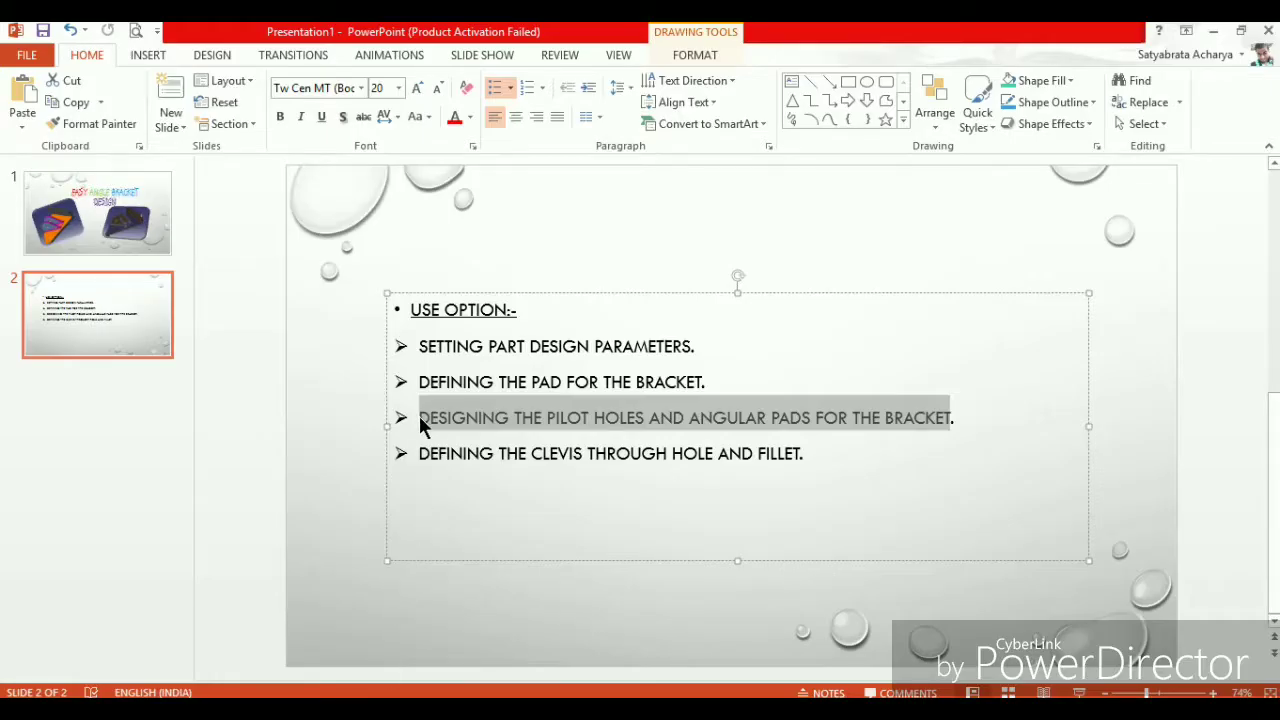
- Switch to the PowerPoint presentation and append "FOR THIS WE HAVE TO CREATE ANGULAFR PLANES." to the pilot holes and angular pads item
click(420, 425)
drag(441, 434, 660, 435)
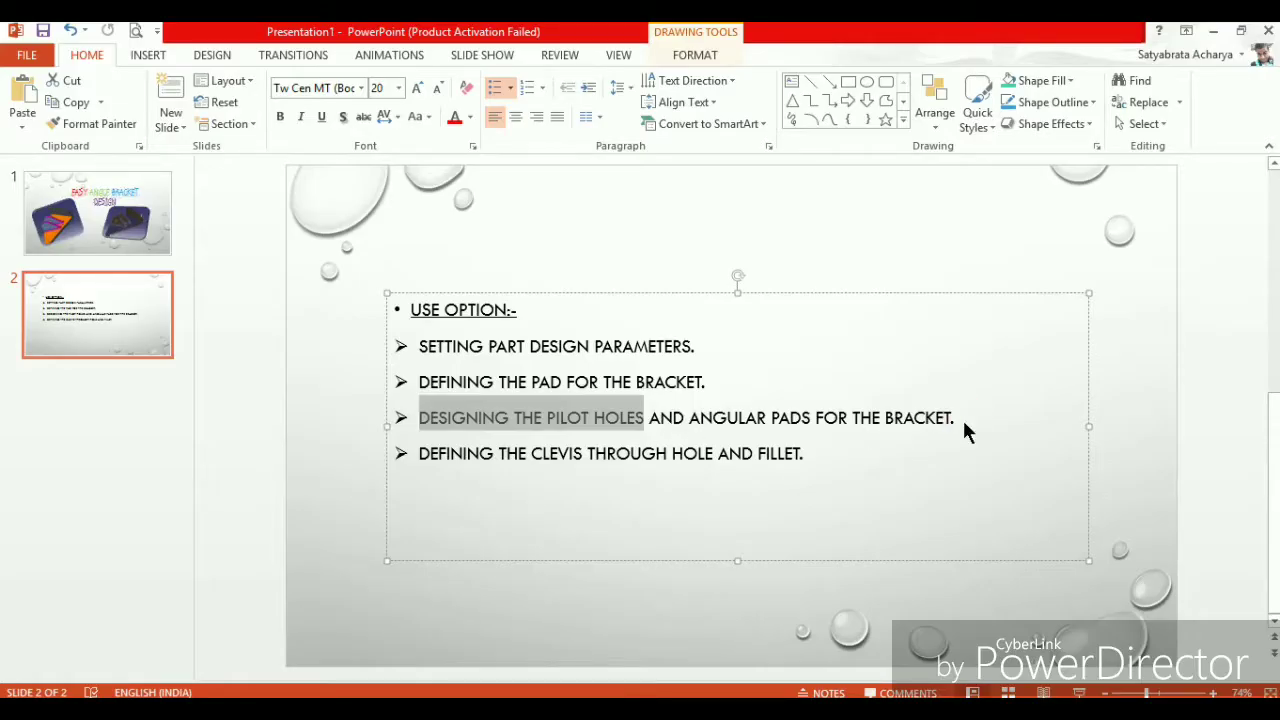
click(960, 418)
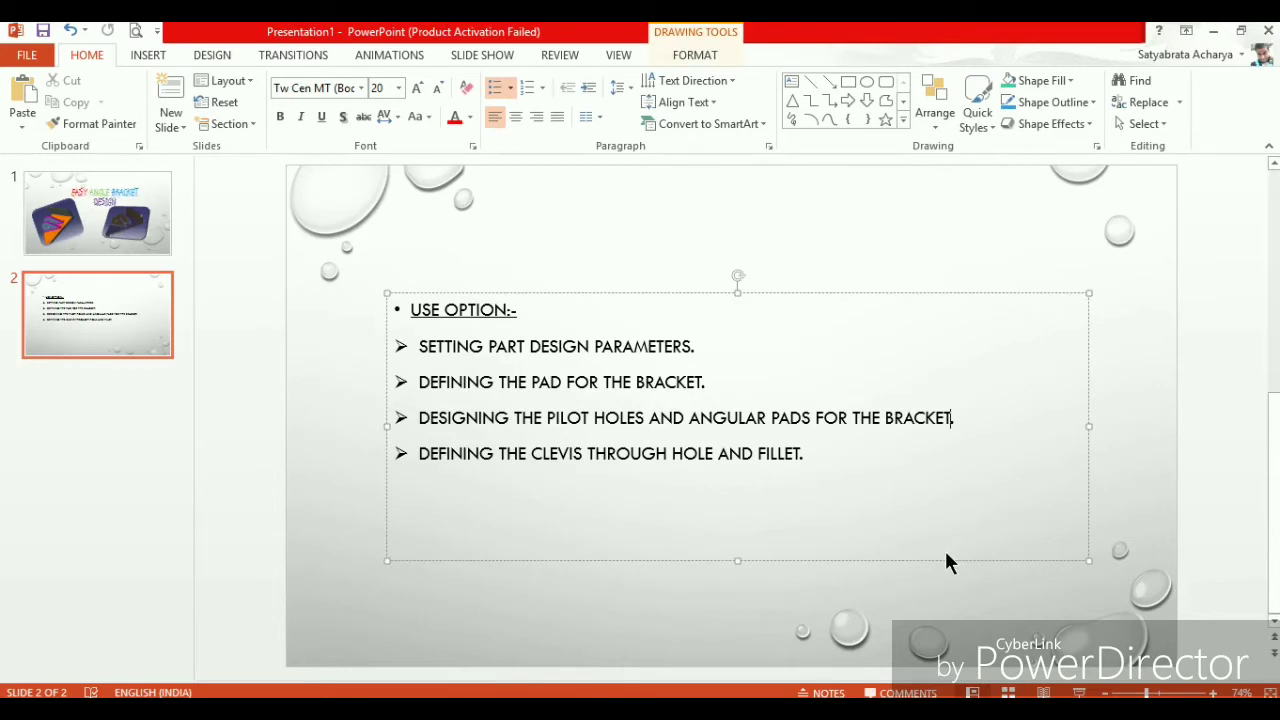
text(FOR THIS W)
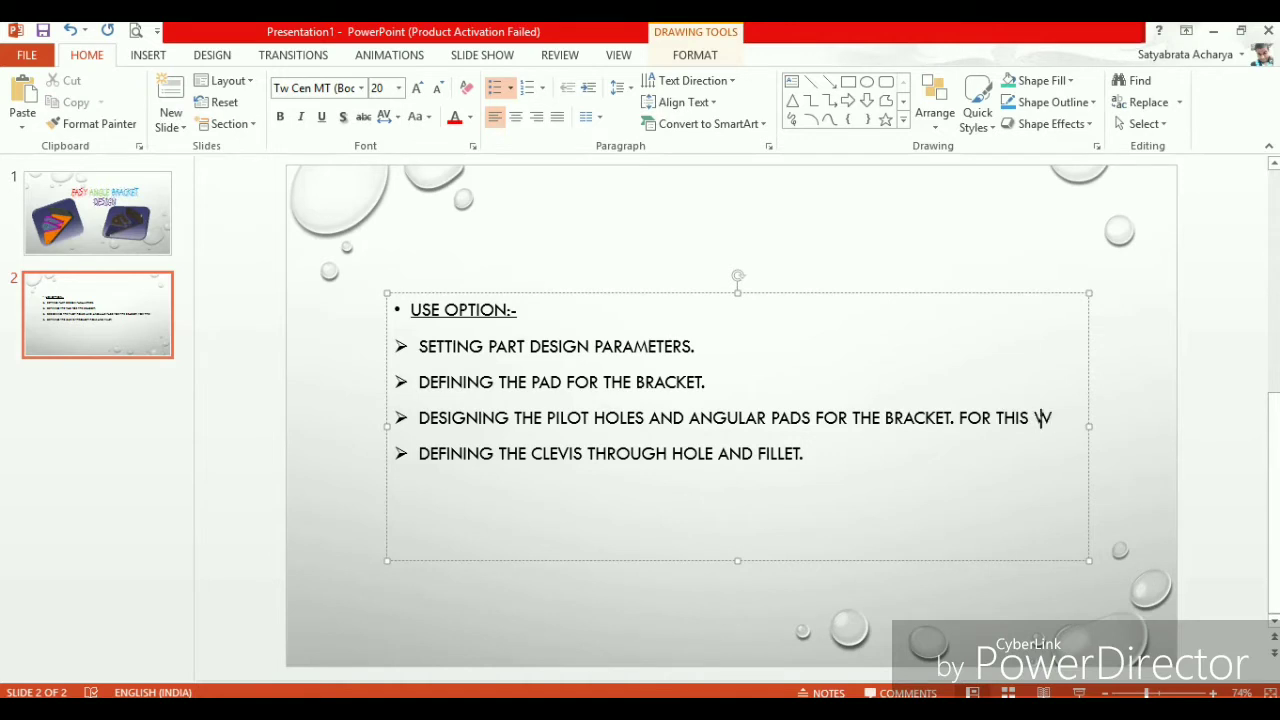
text(E HAVE TO CREATE ANGULAFR PLANES.)
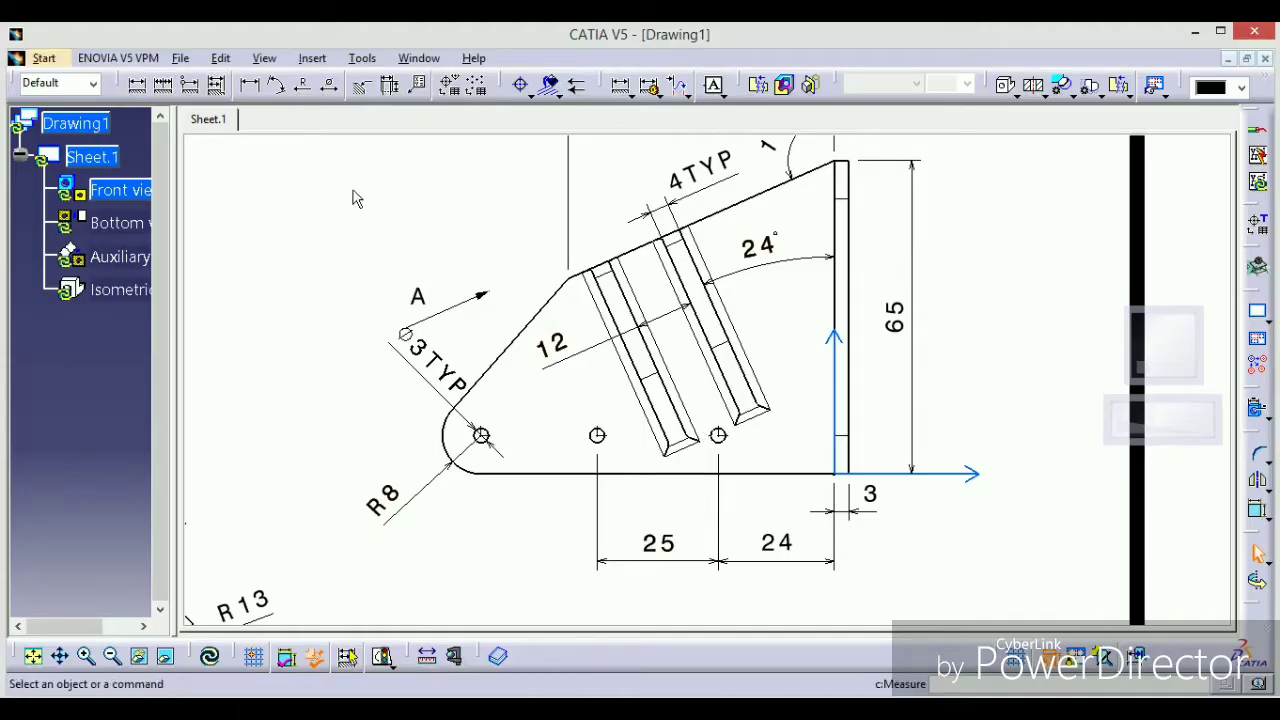
- Return from Drawing1 to the ANGLE BRACKET part and exit the sketch with the pilot hole points
click(410, 58)
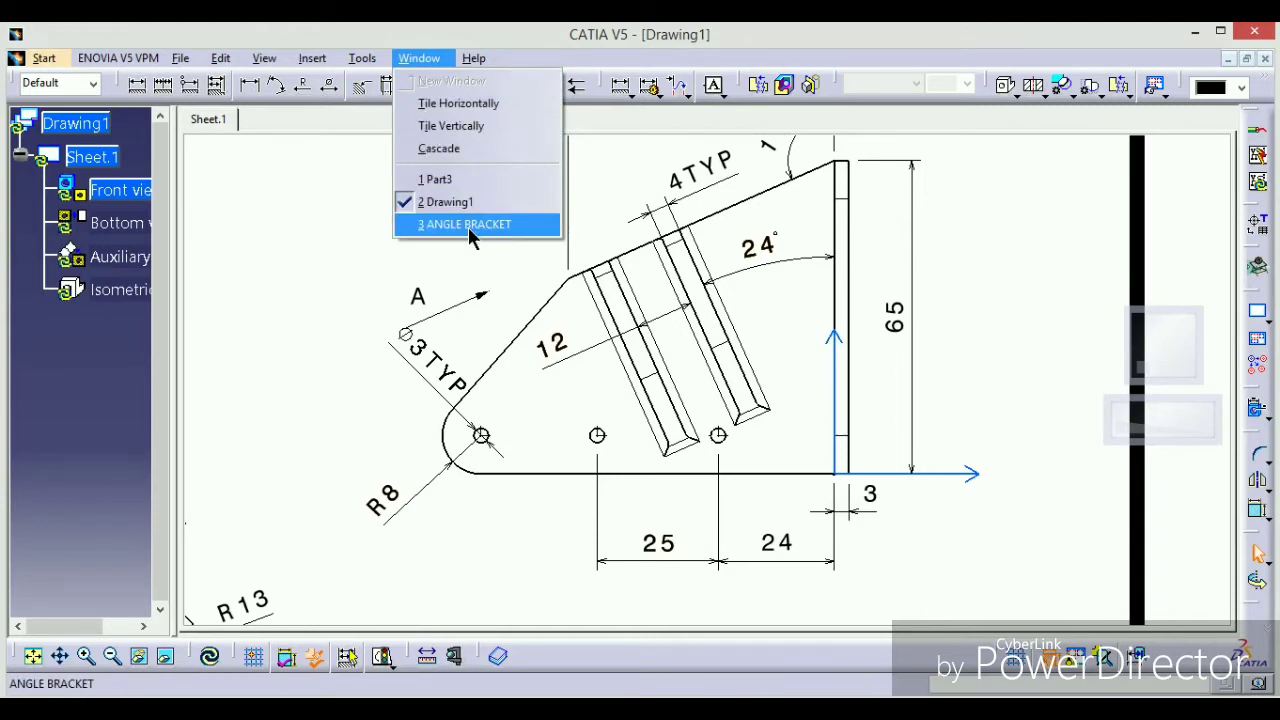
click(466, 225)
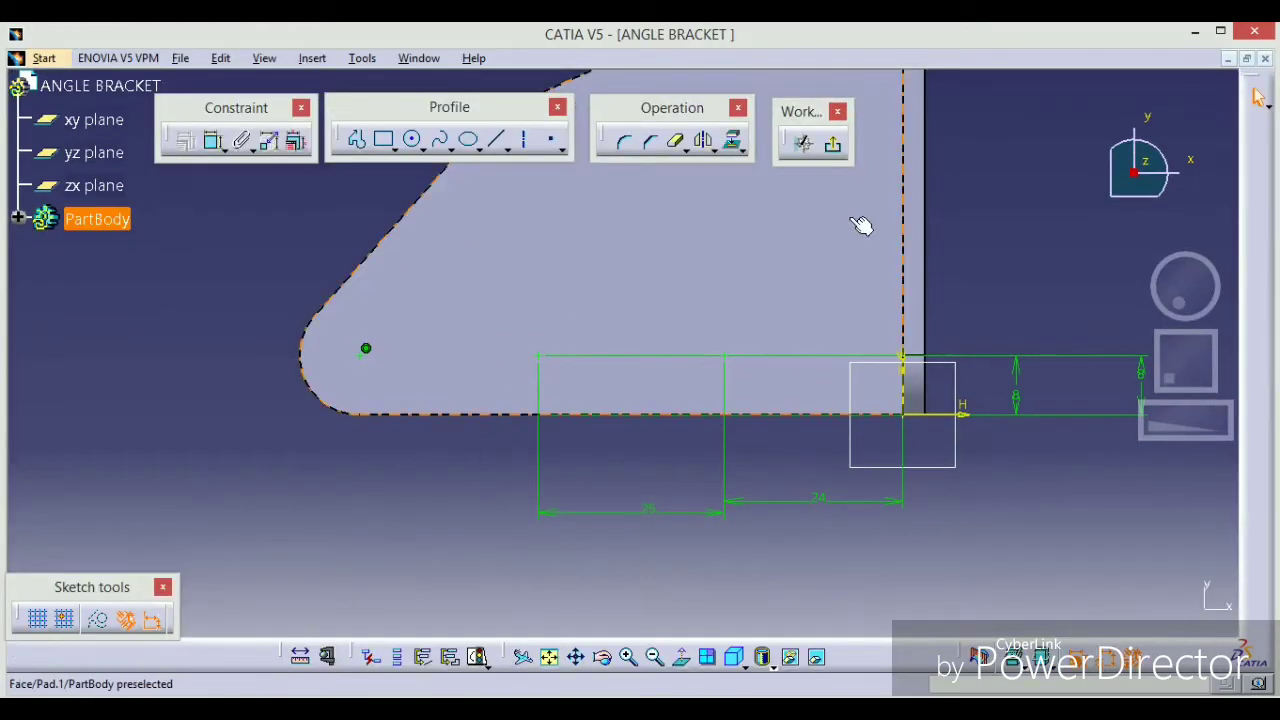
click(835, 148)
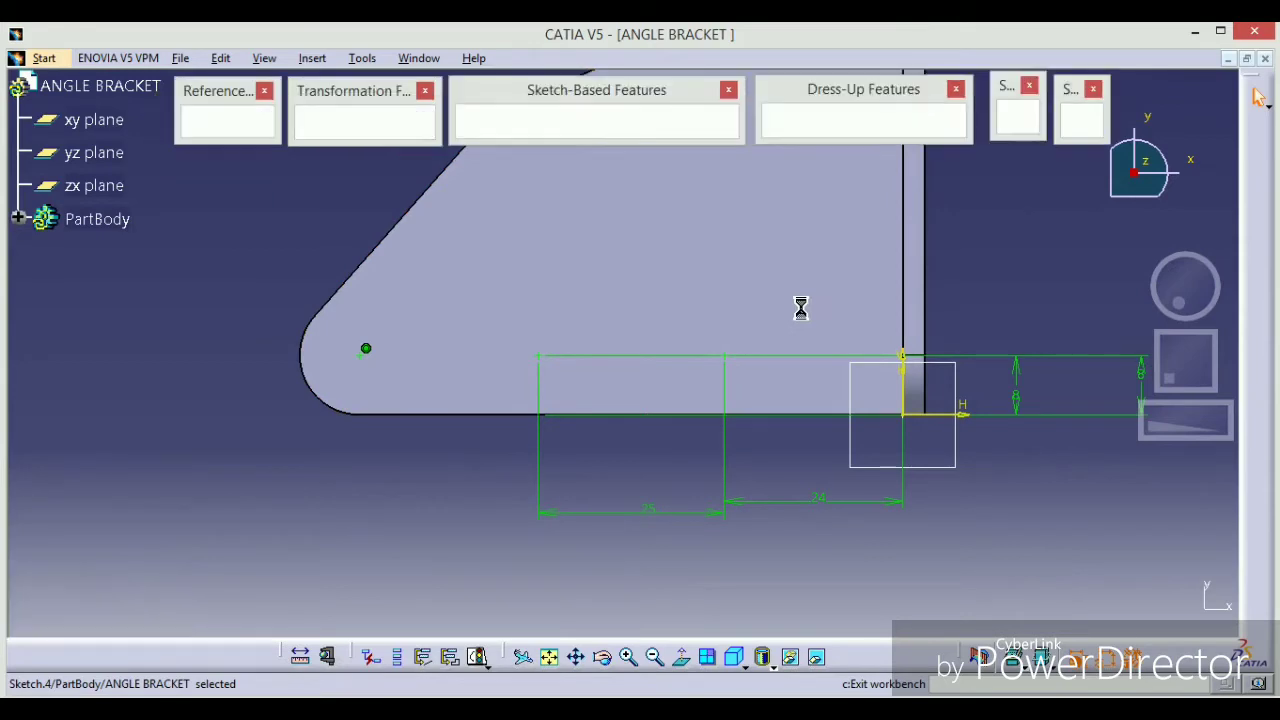
- Create a plane parallel to the side flange's inner face, passing through the pilot hole point nearest the flange
middle_drag(791, 486, 700, 540)
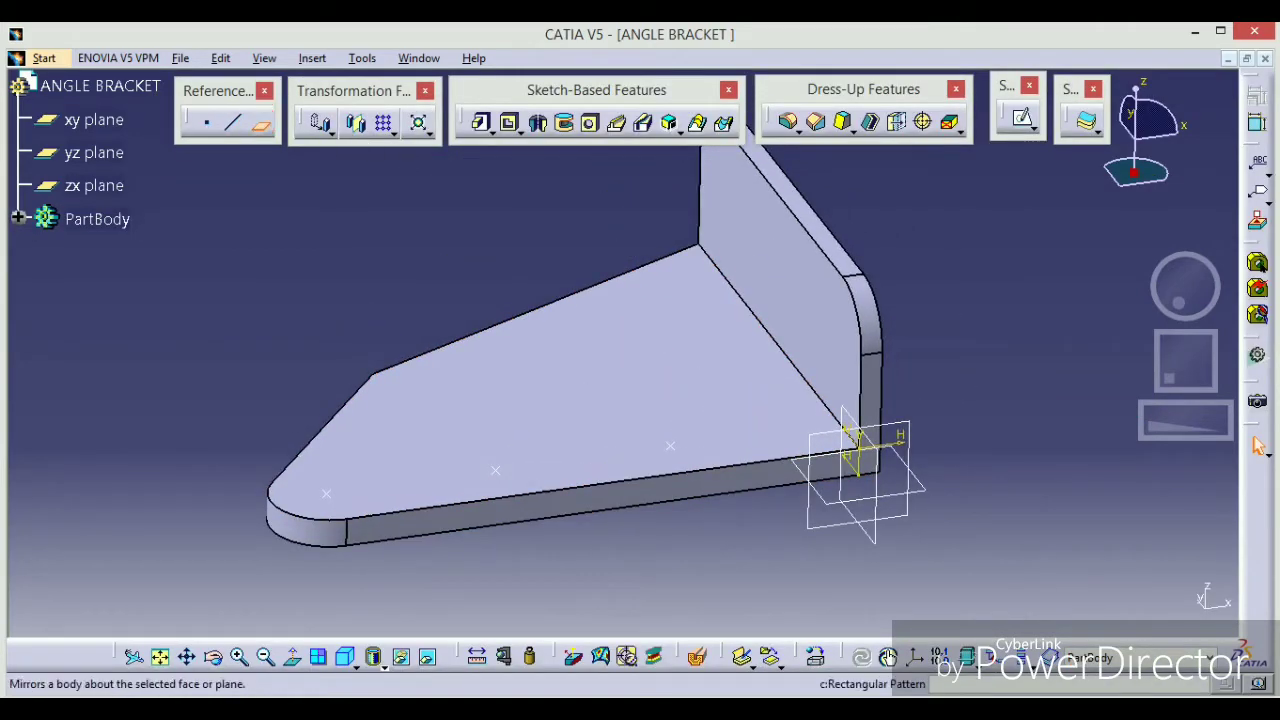
click(259, 124)
drag(908, 320, 1048, 260)
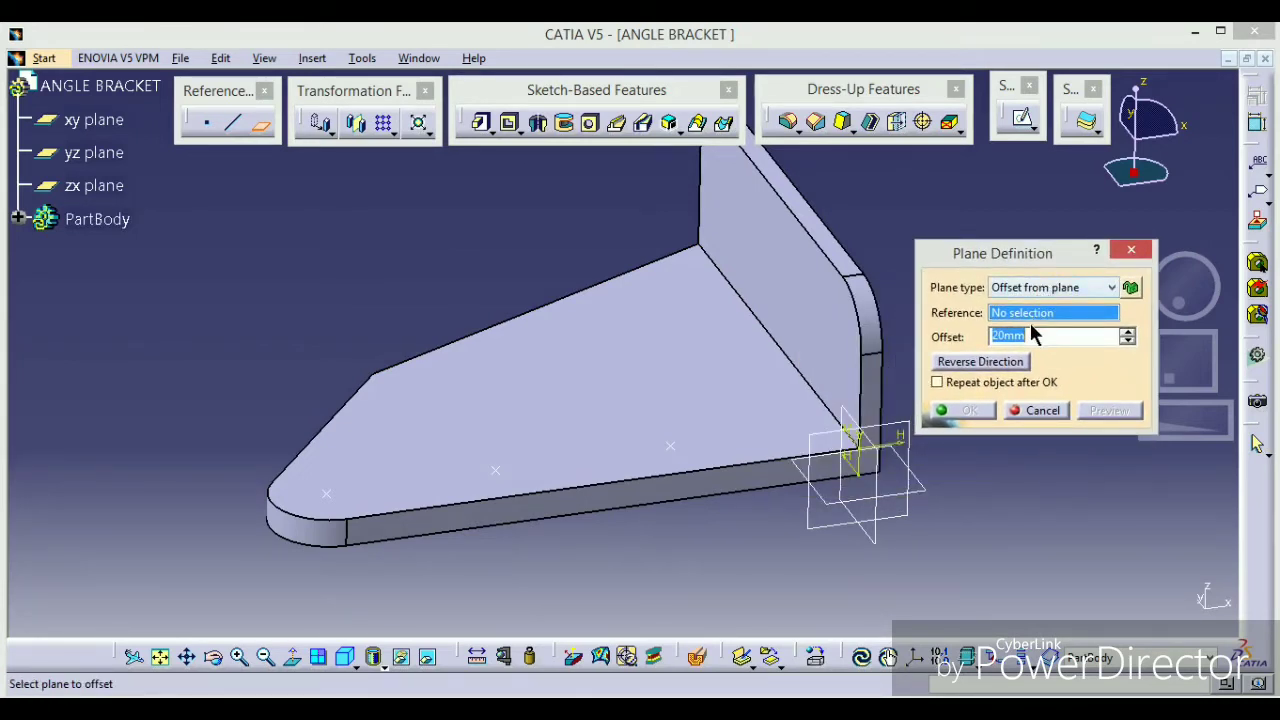
click(820, 362)
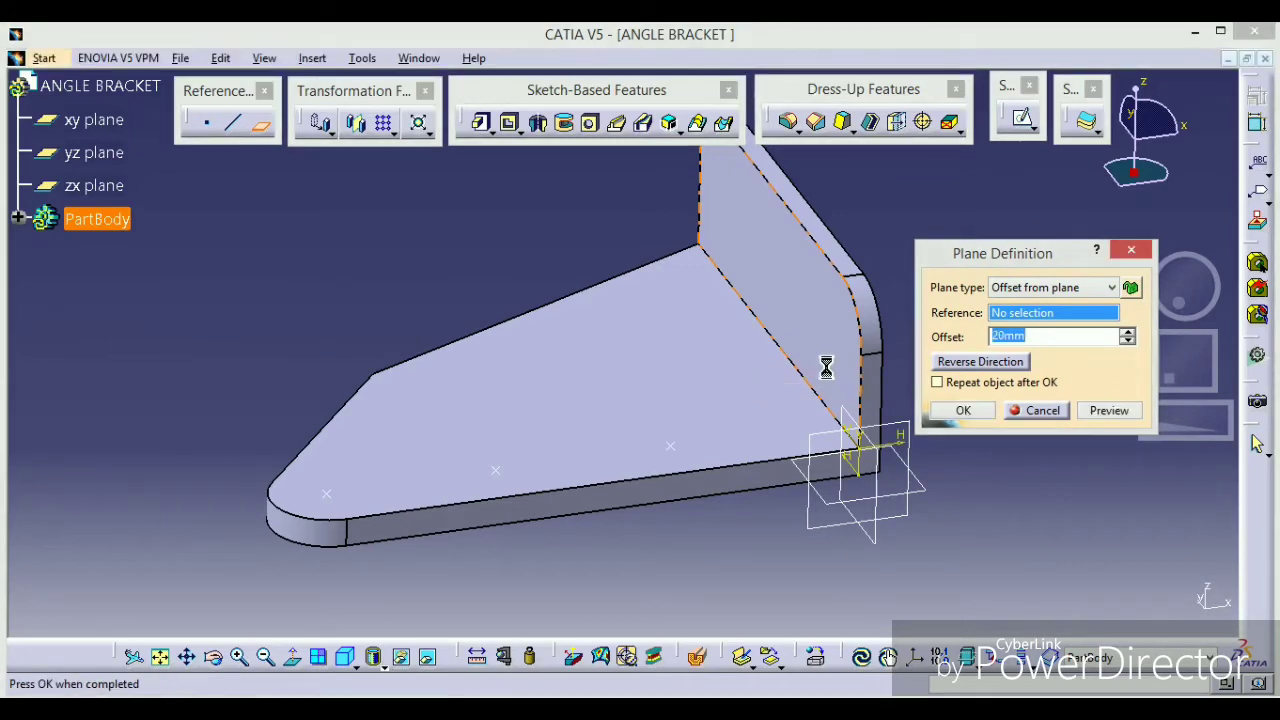
click(679, 455)
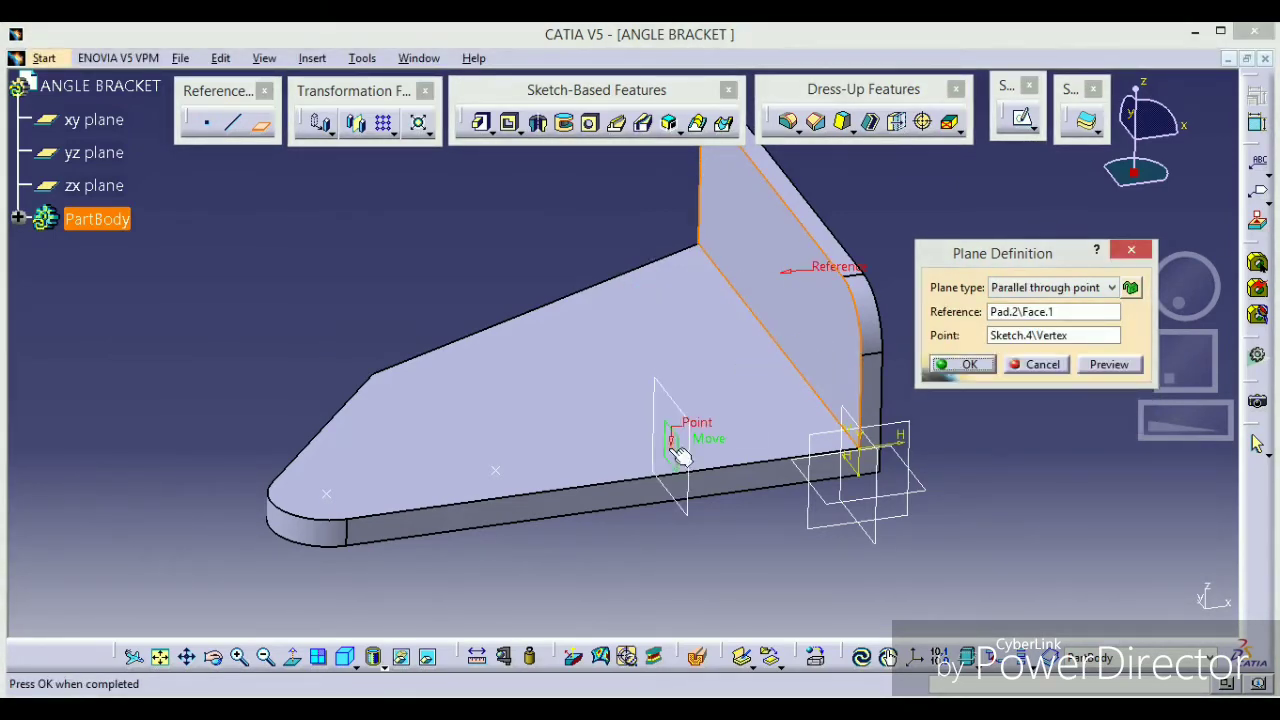
click(966, 364)
middle_drag(962, 356, 937, 574)
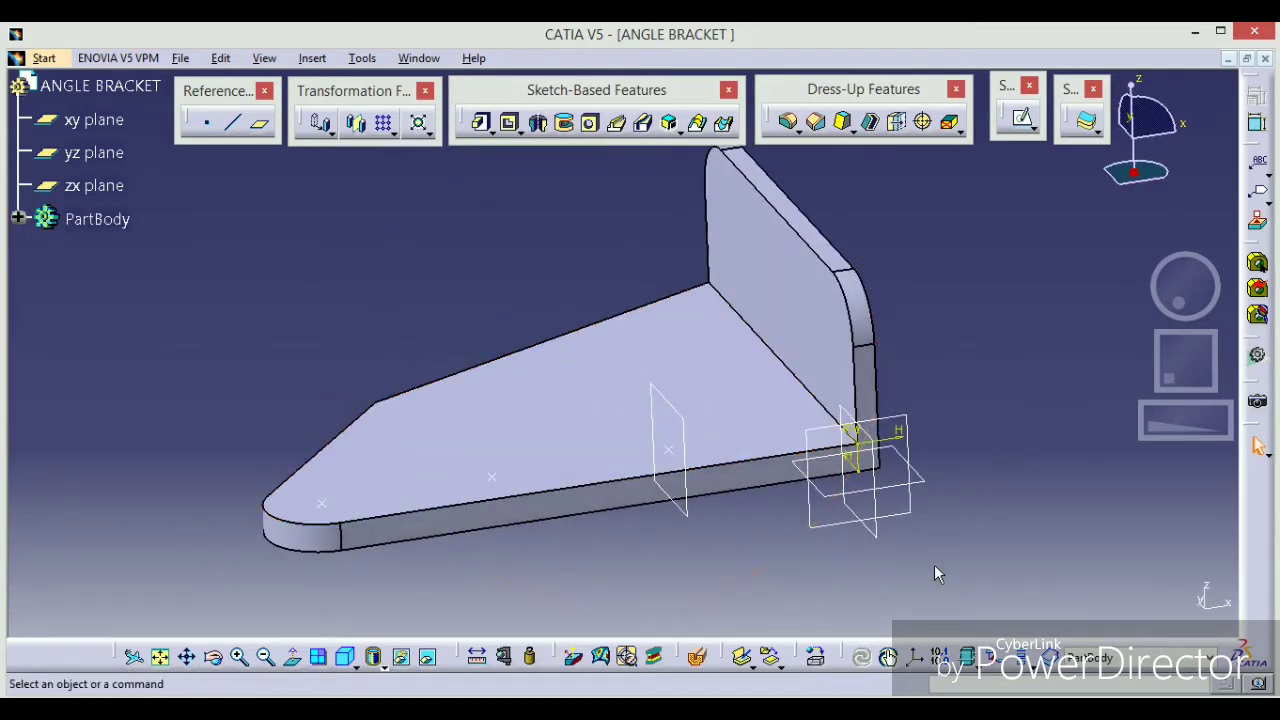
- Create an Angle/Normal to plane reference plane at 24 degrees to the plane through the pilot hole point, using the Z axis as rotation axis
click(260, 123)
click(1109, 287)
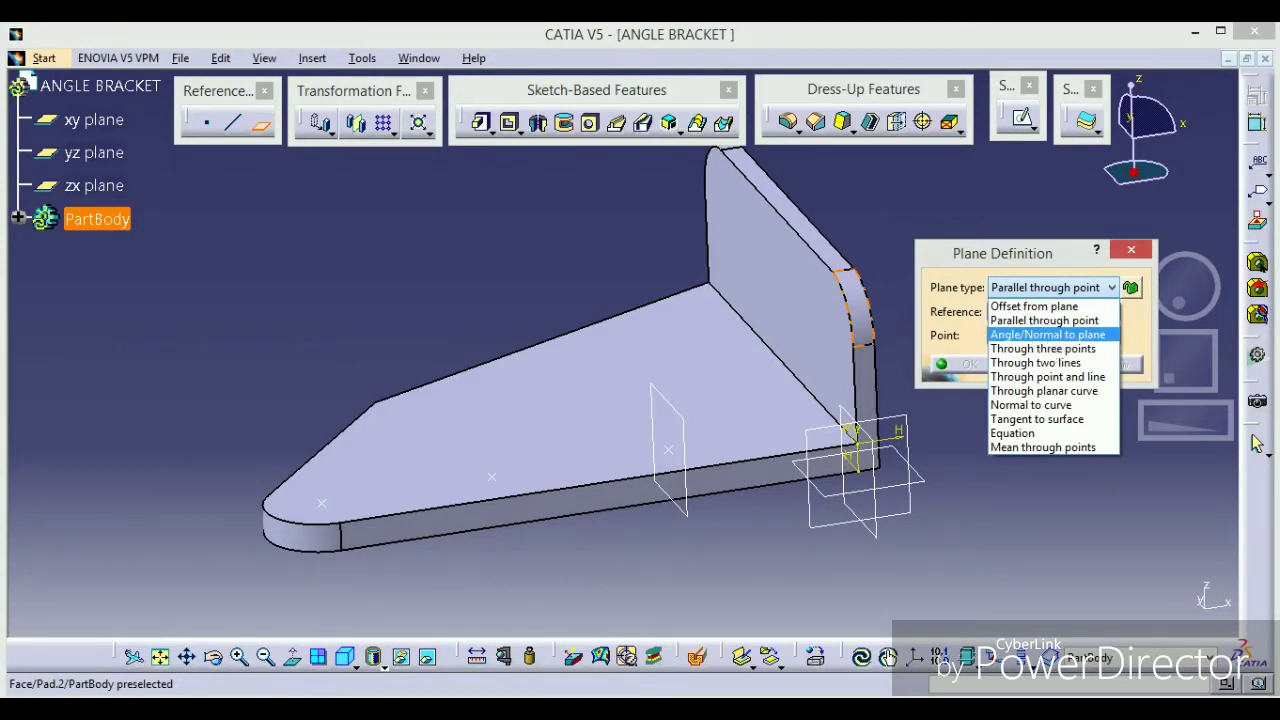
click(1047, 334)
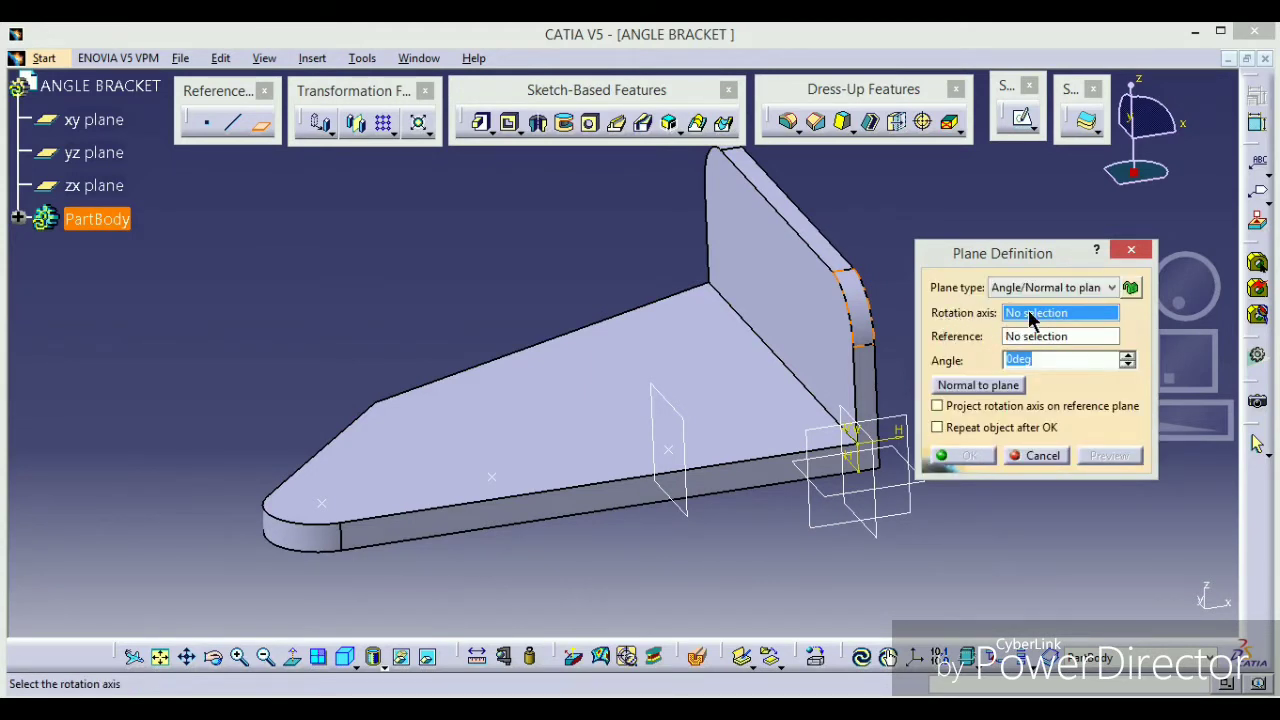
right_click(1032, 316)
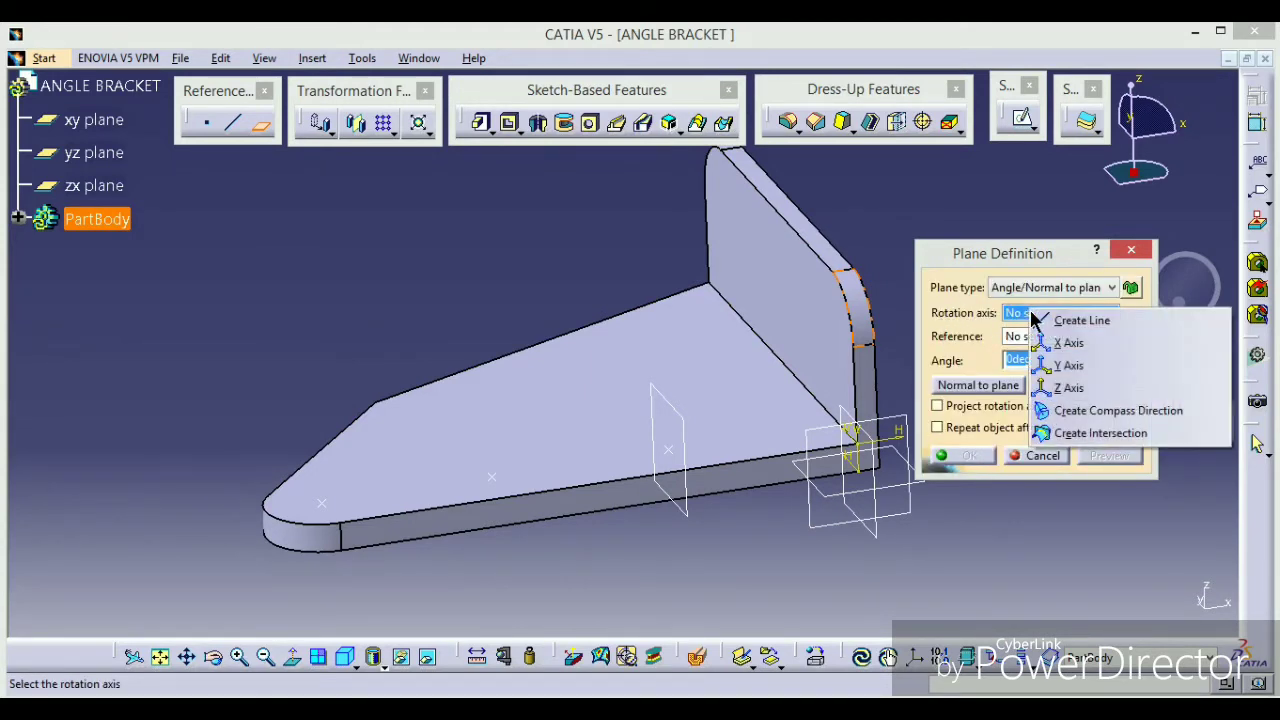
click(1074, 388)
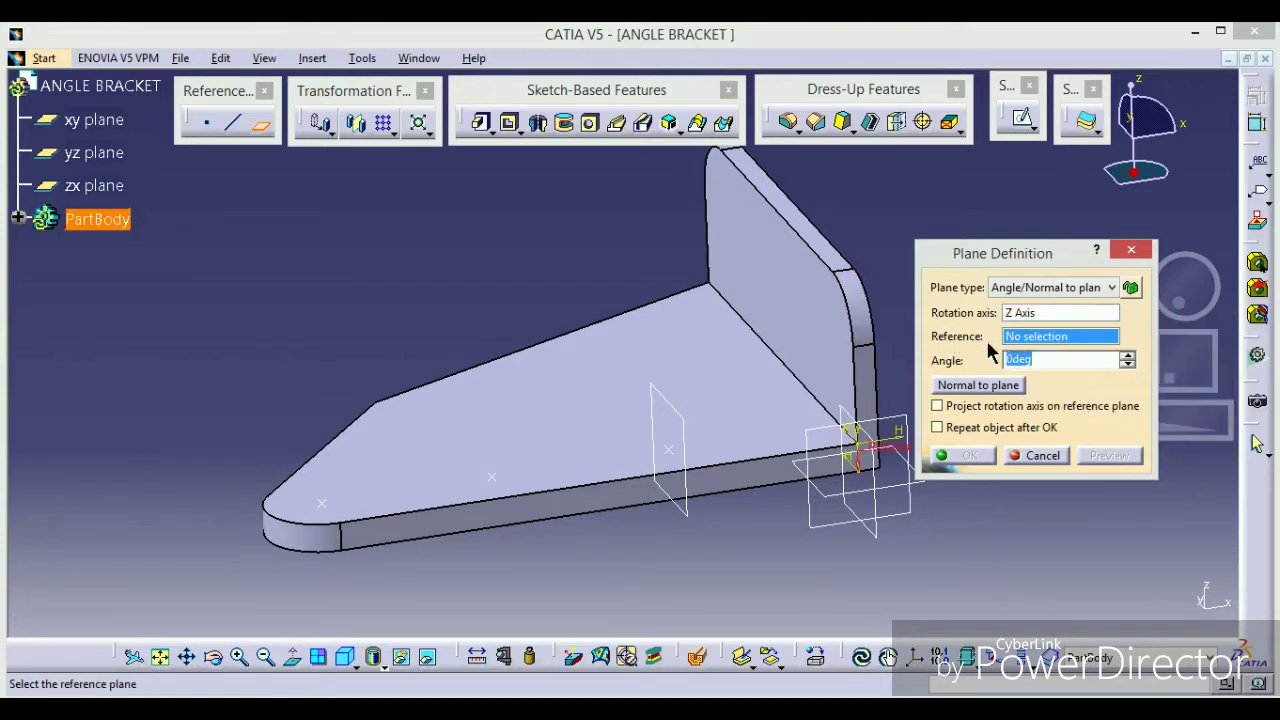
click(693, 432)
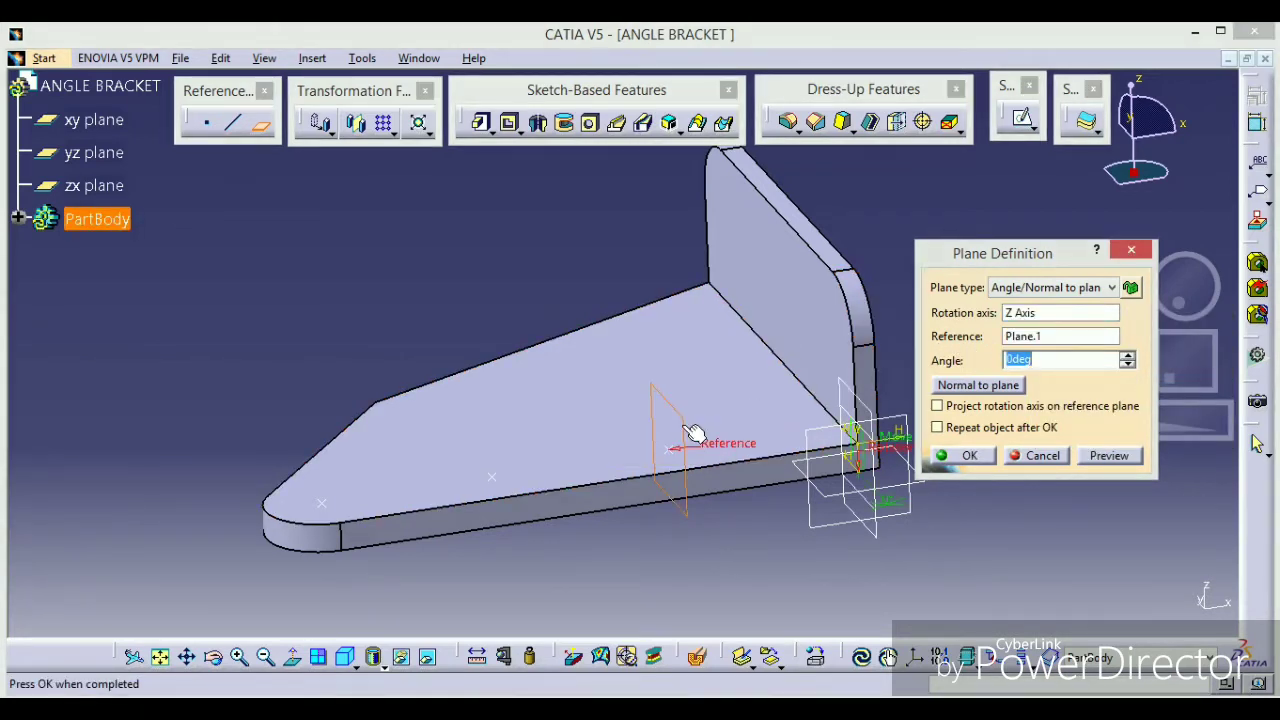
click(1127, 355)
click(1127, 355)
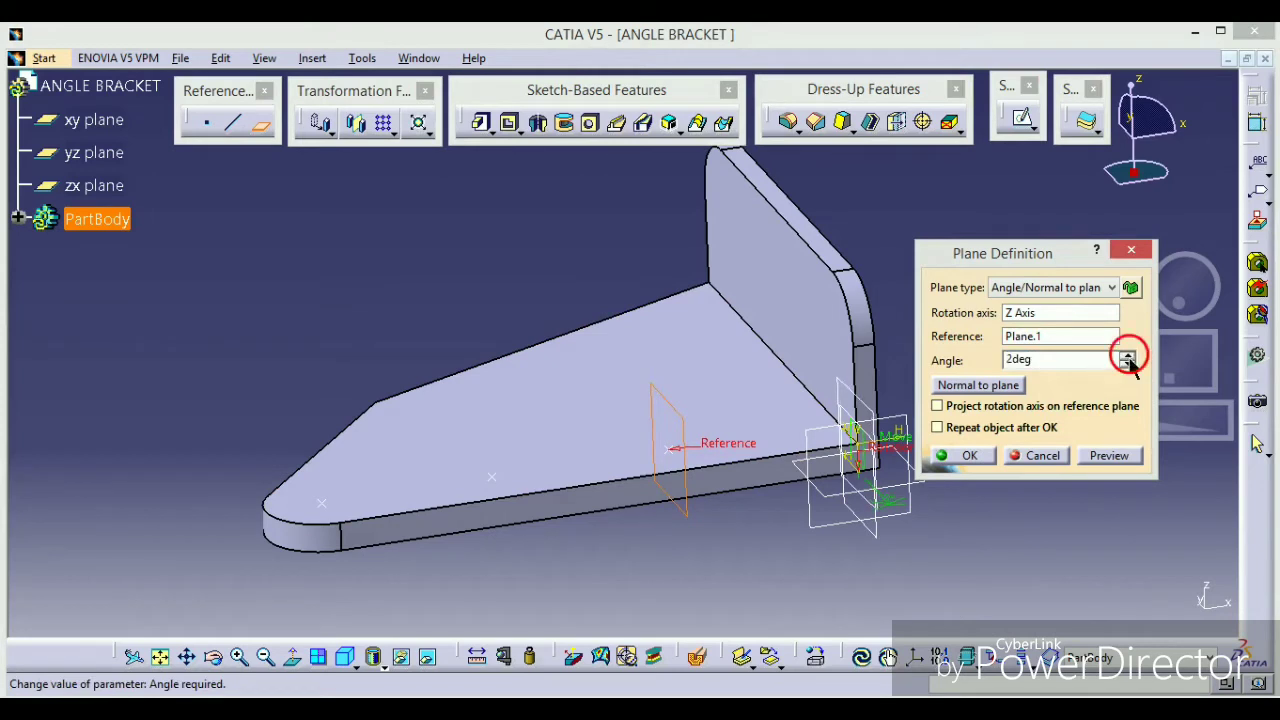
click(1127, 355)
drag(1130, 368, 1142, 372)
click(1128, 368)
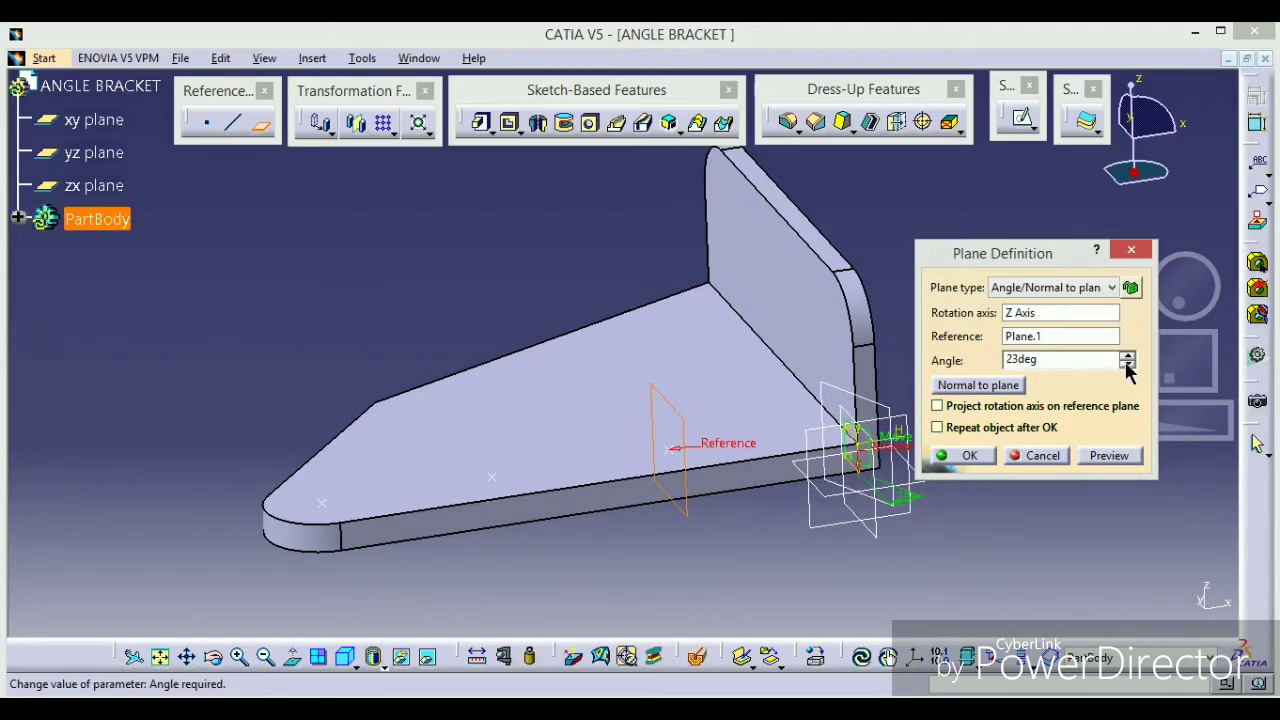
click(1128, 366)
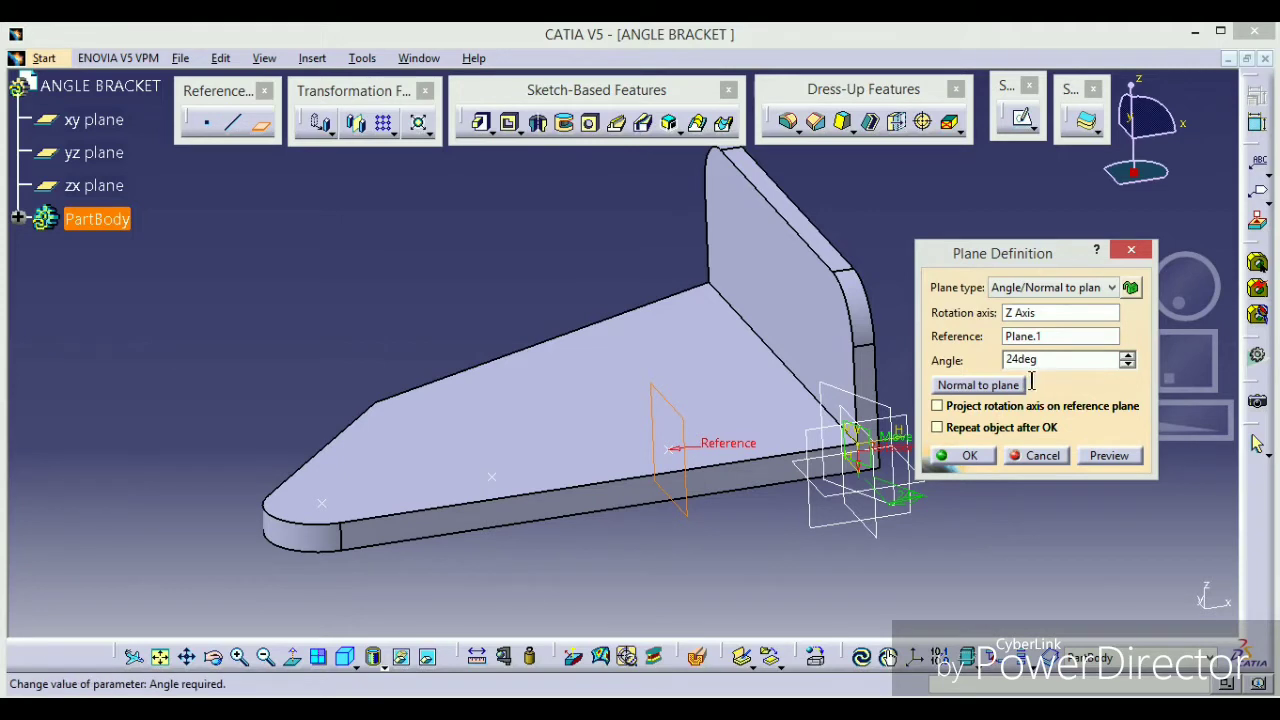
click(976, 457)
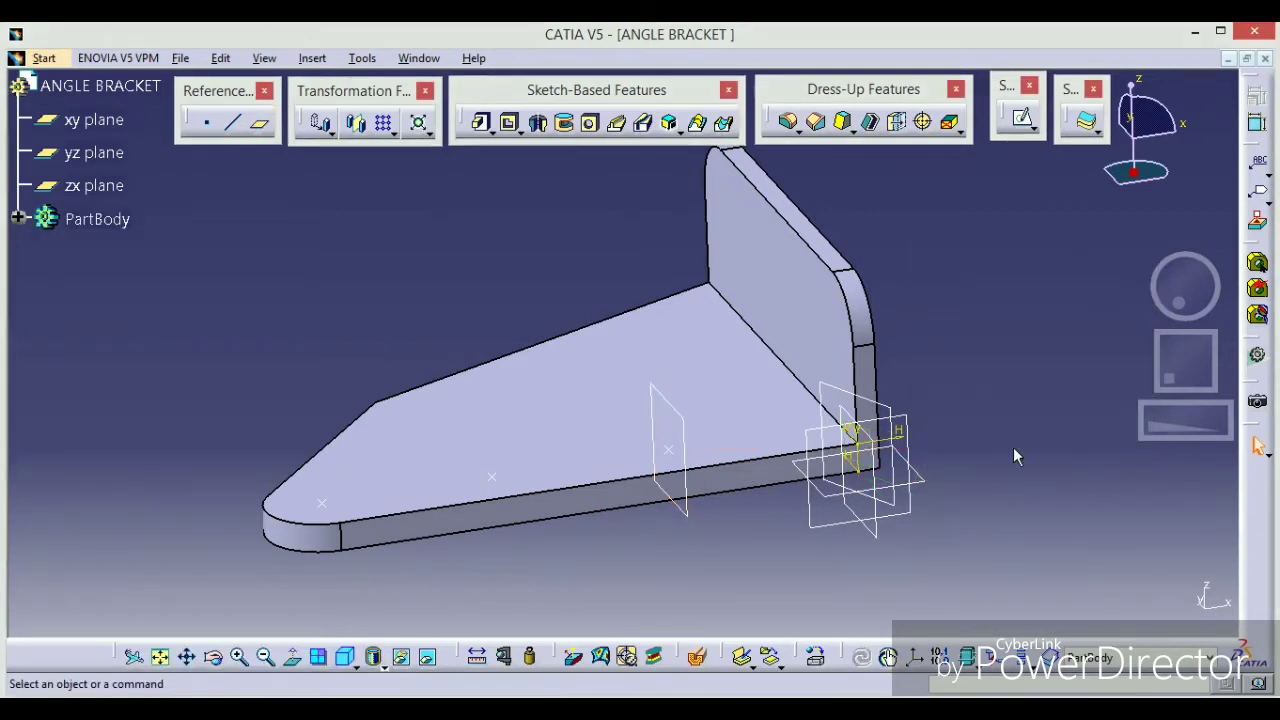
click(695, 441)
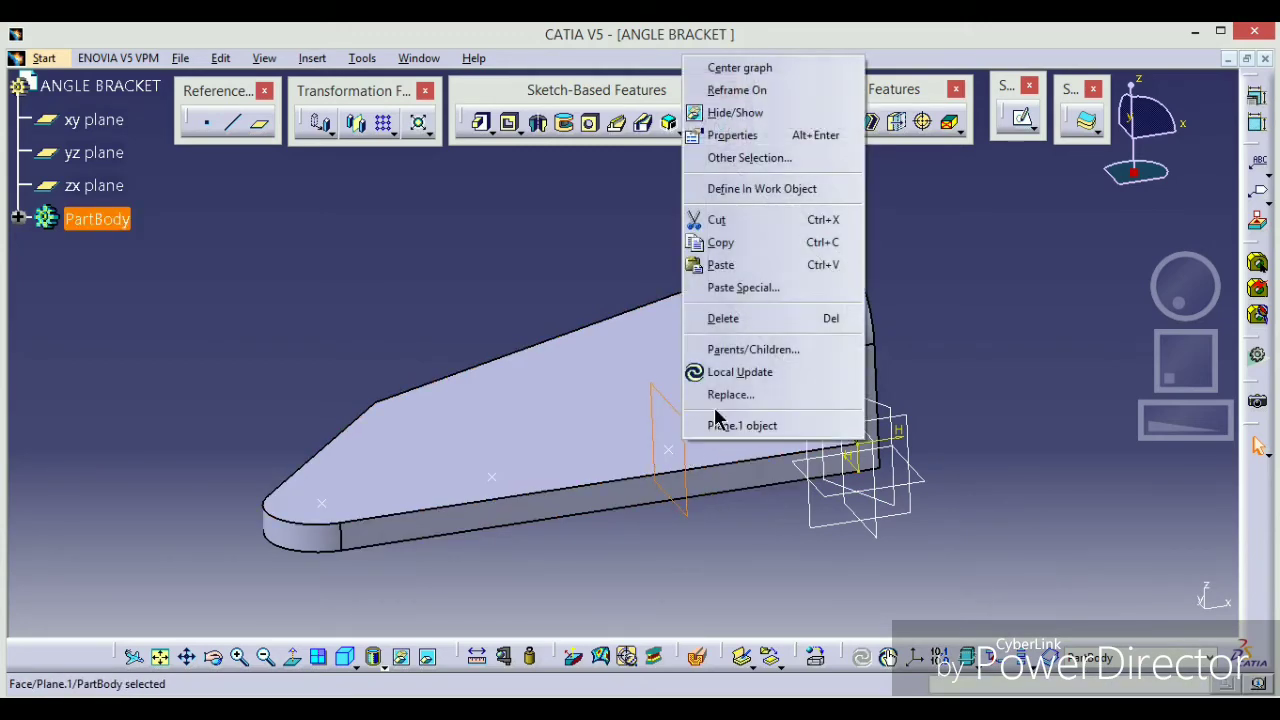
click(740, 318)
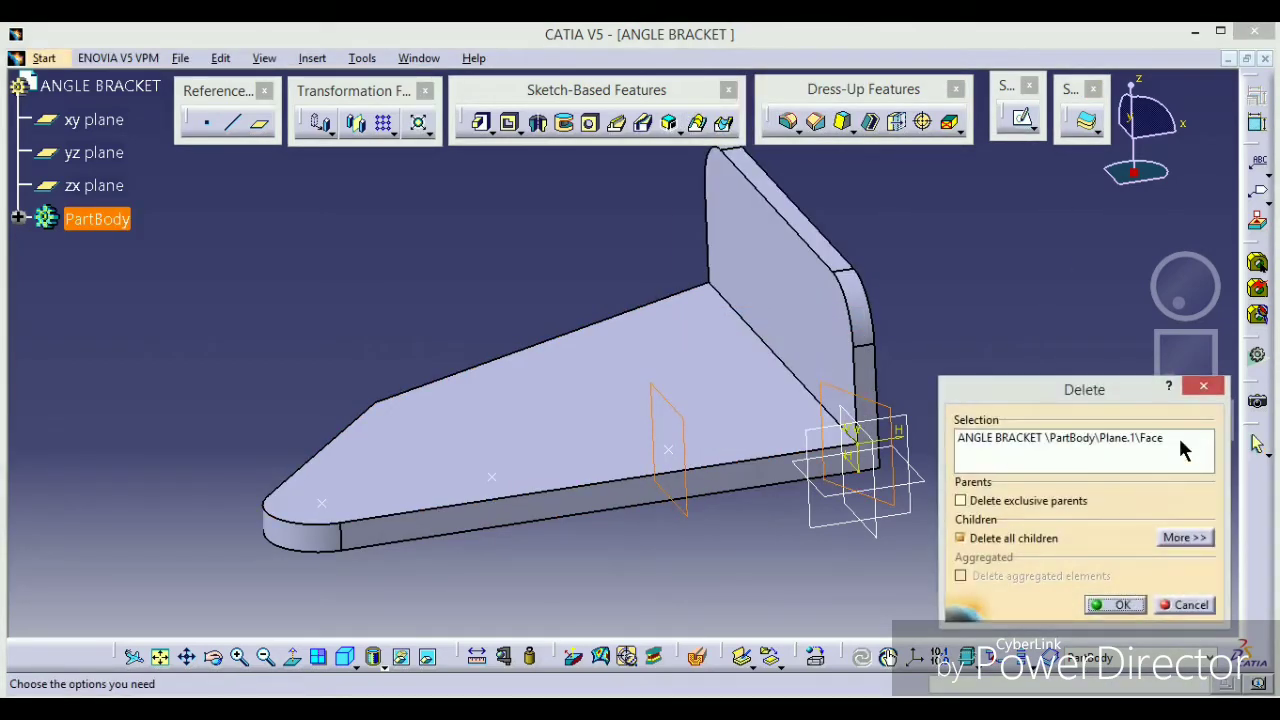
click(1205, 390)
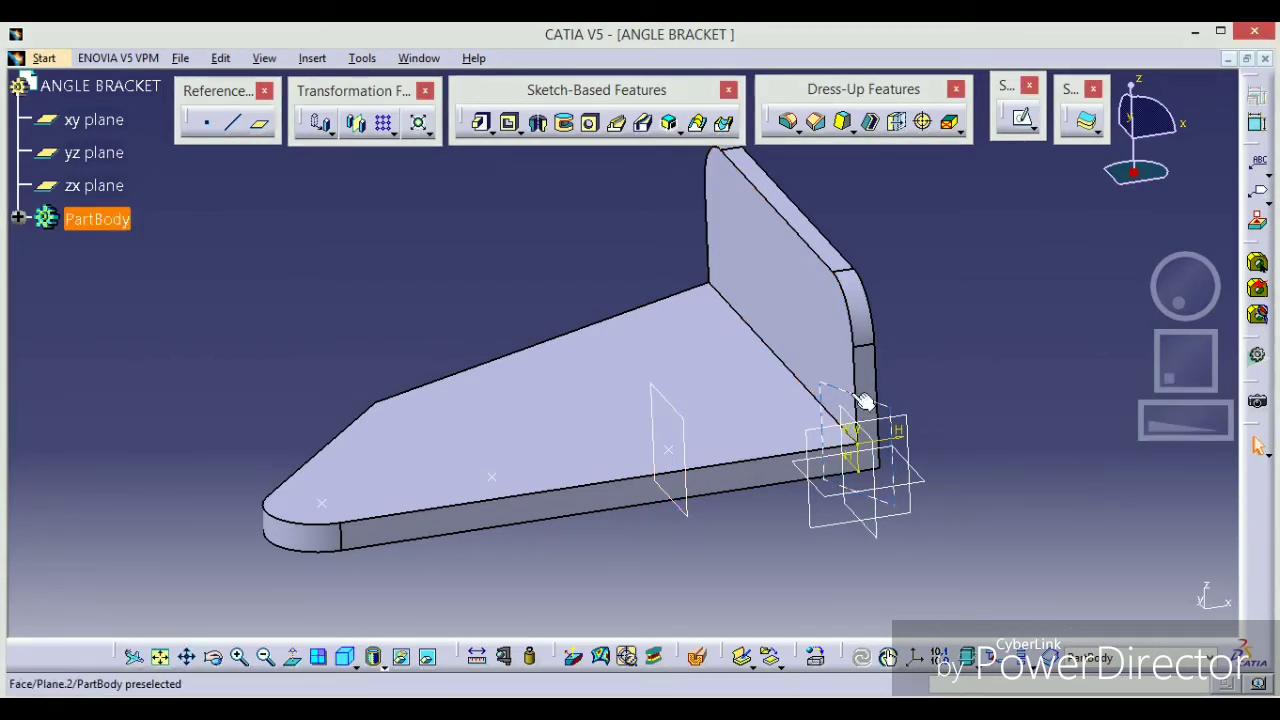
- Hide the flange-parallel plane that passes through the pilot hole point nearest the flange
right_click(672, 440)
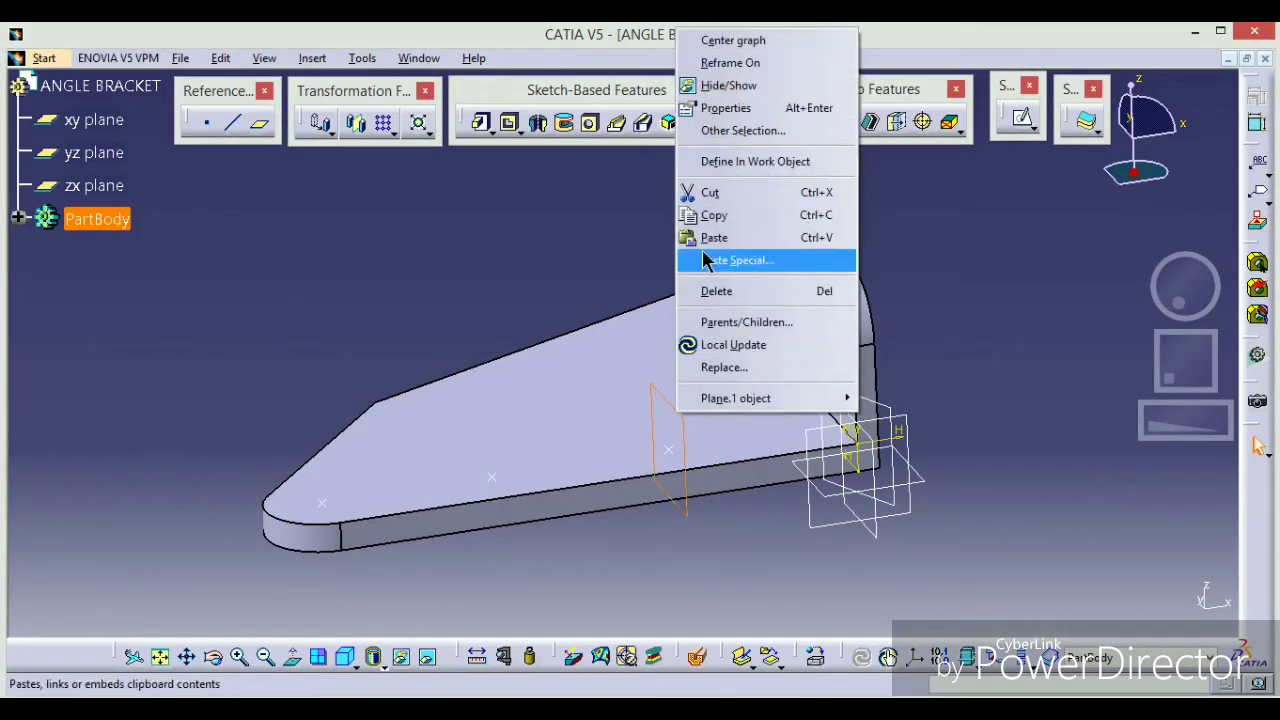
click(724, 88)
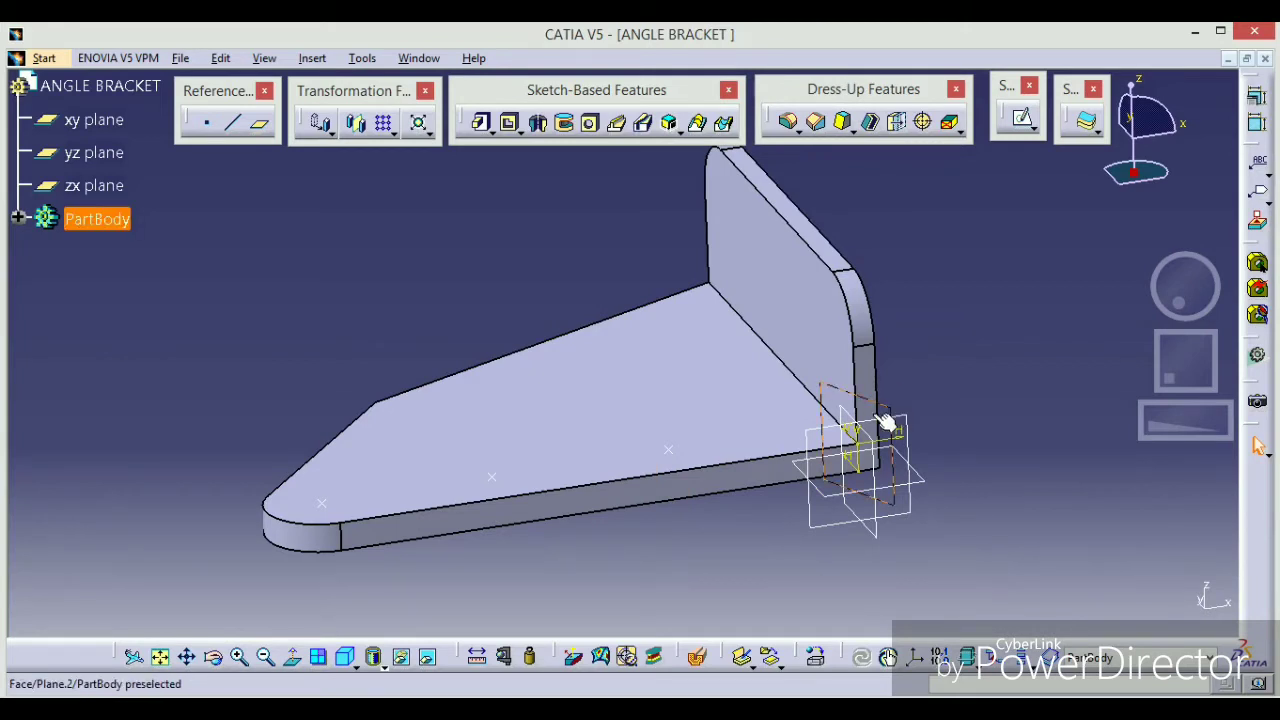
- Create a plane parallel to the 24-degree plane, passing through the pilot hole point nearest the flange
click(900, 420)
click(259, 124)
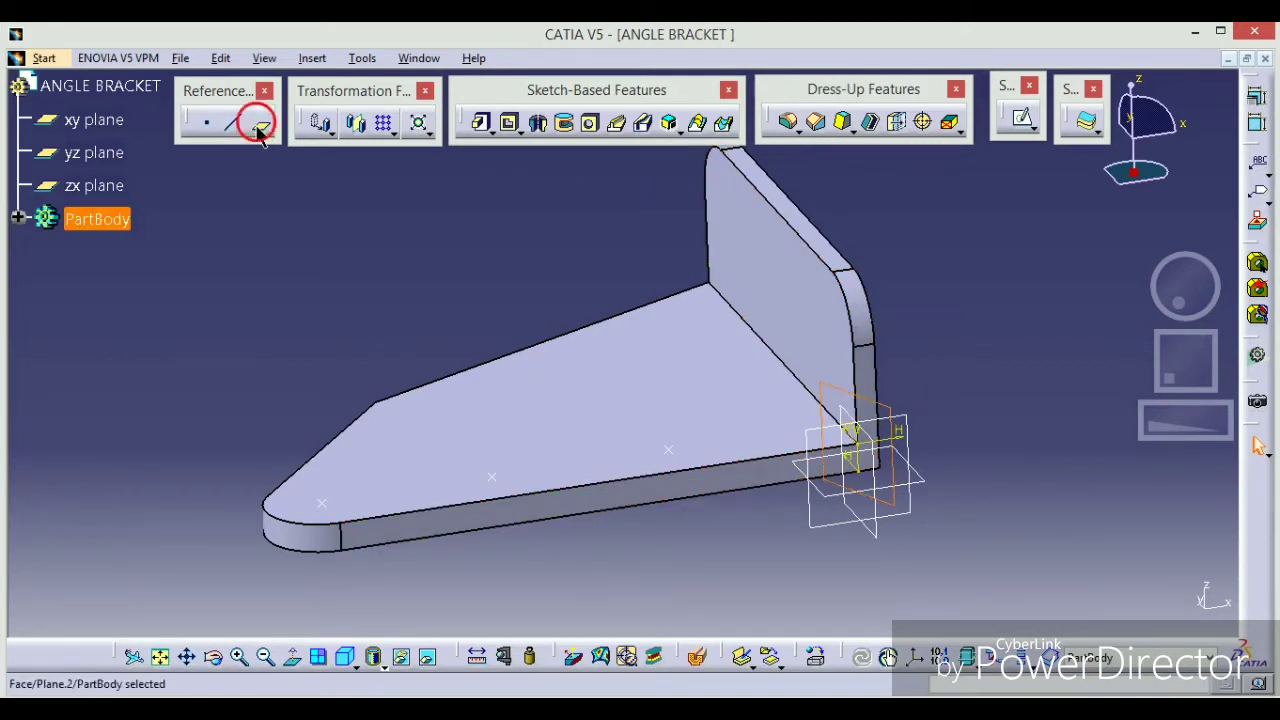
click(1030, 288)
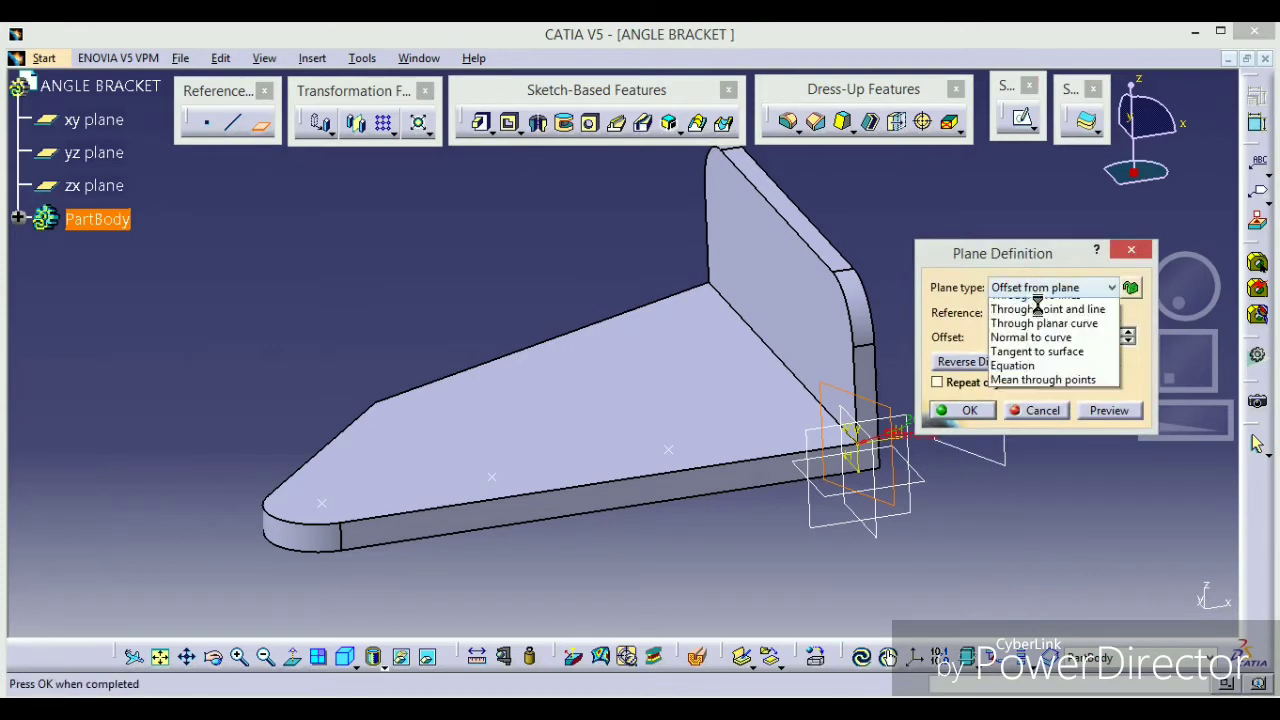
click(1027, 308)
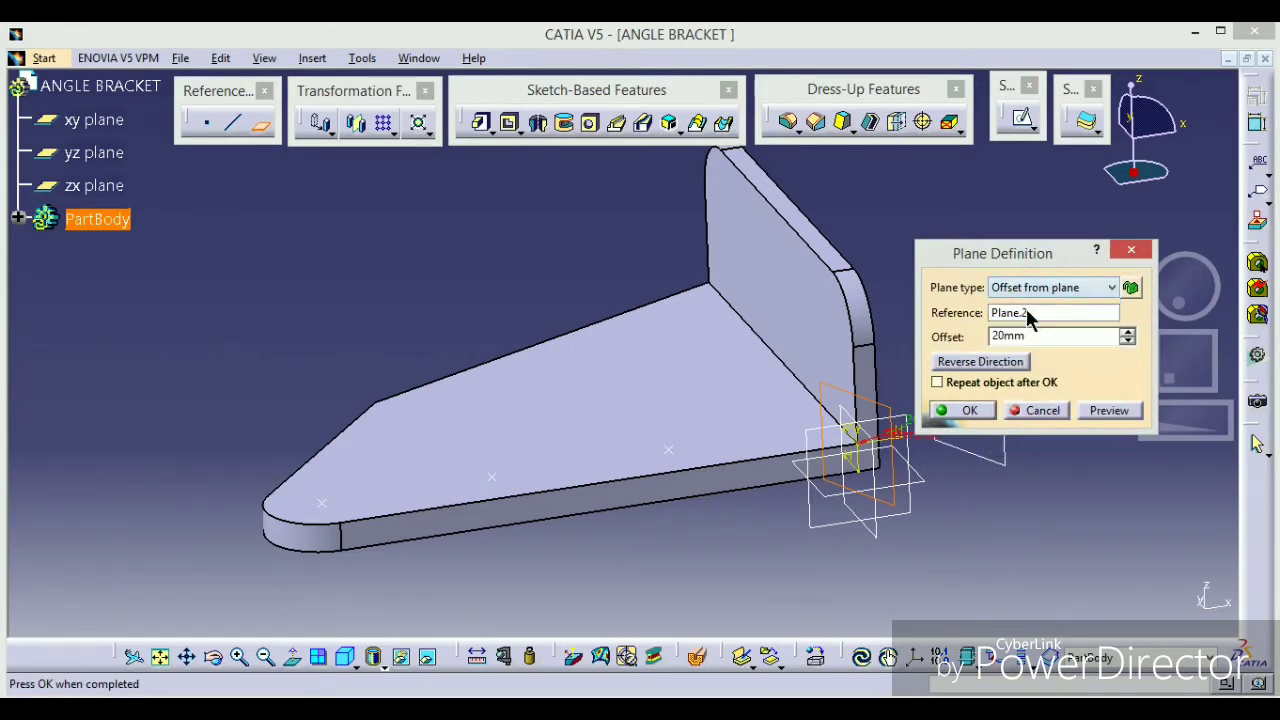
click(680, 462)
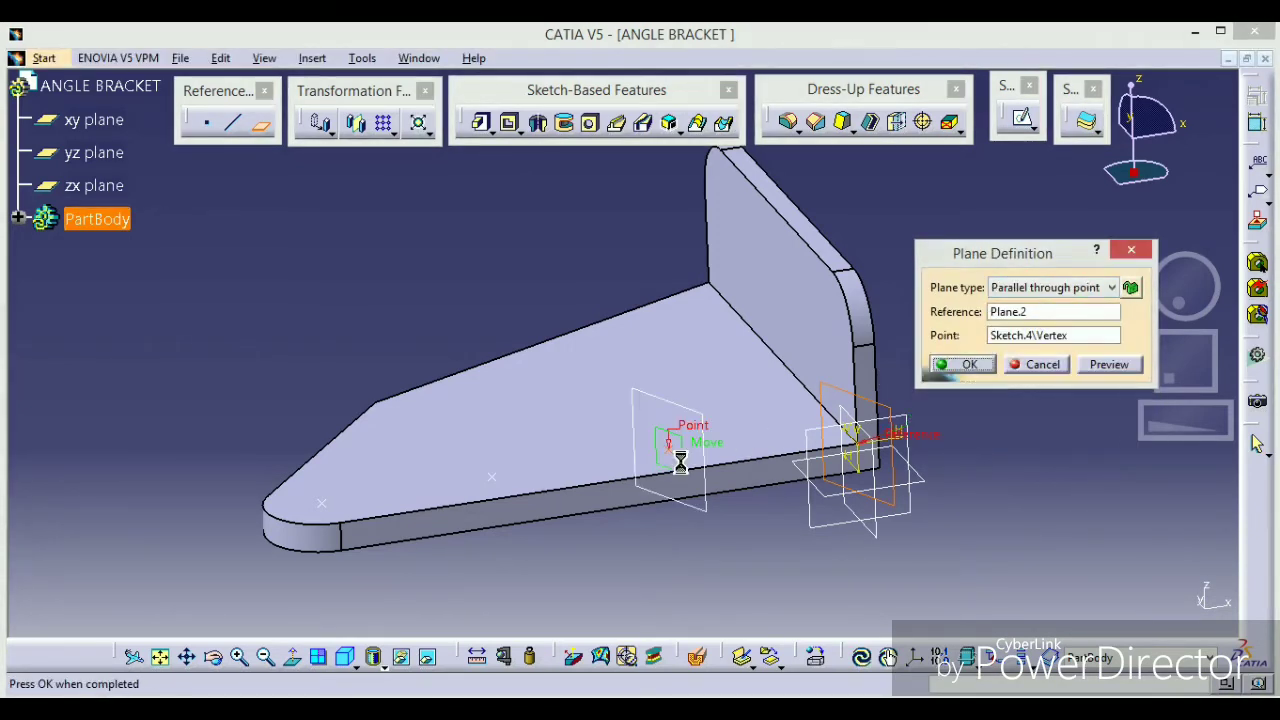
click(988, 365)
middle_drag(711, 346, 540, 490)
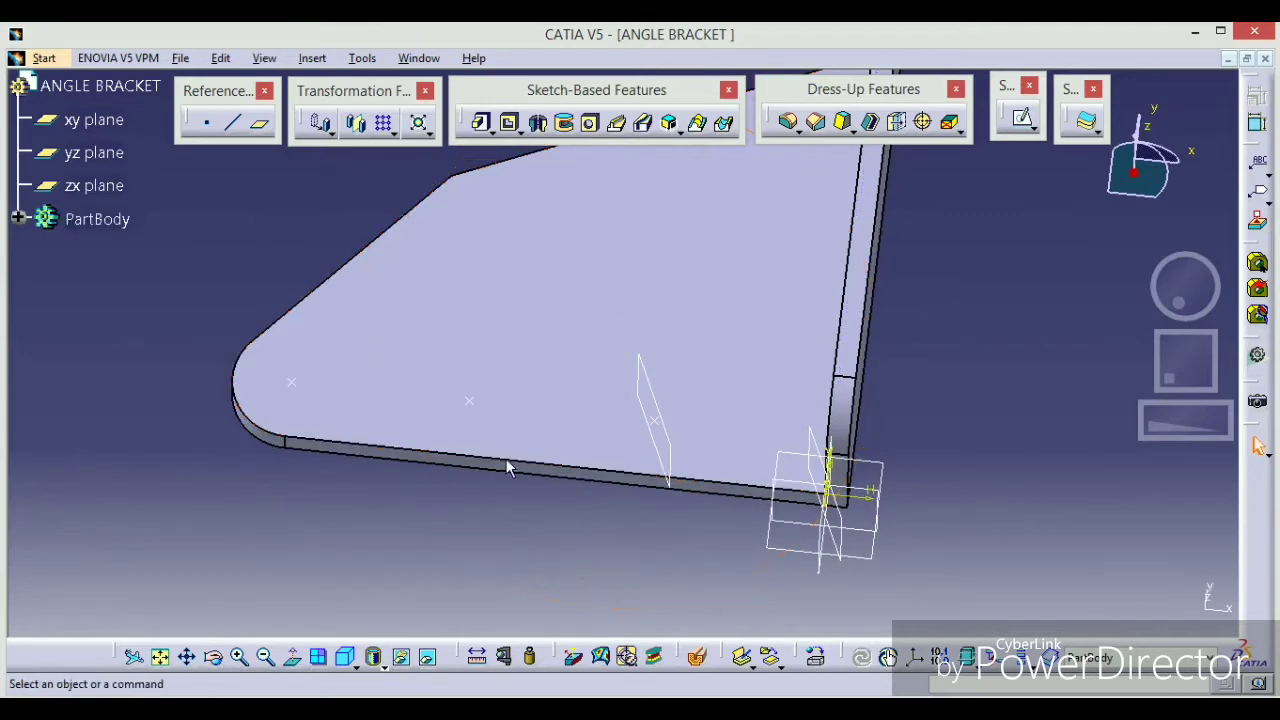
- Switch to Drawing1 and try to dimension from the lower part of the nearest angular pad's edge to the pilot hole nearest the flange
click(418, 57)
click(478, 200)
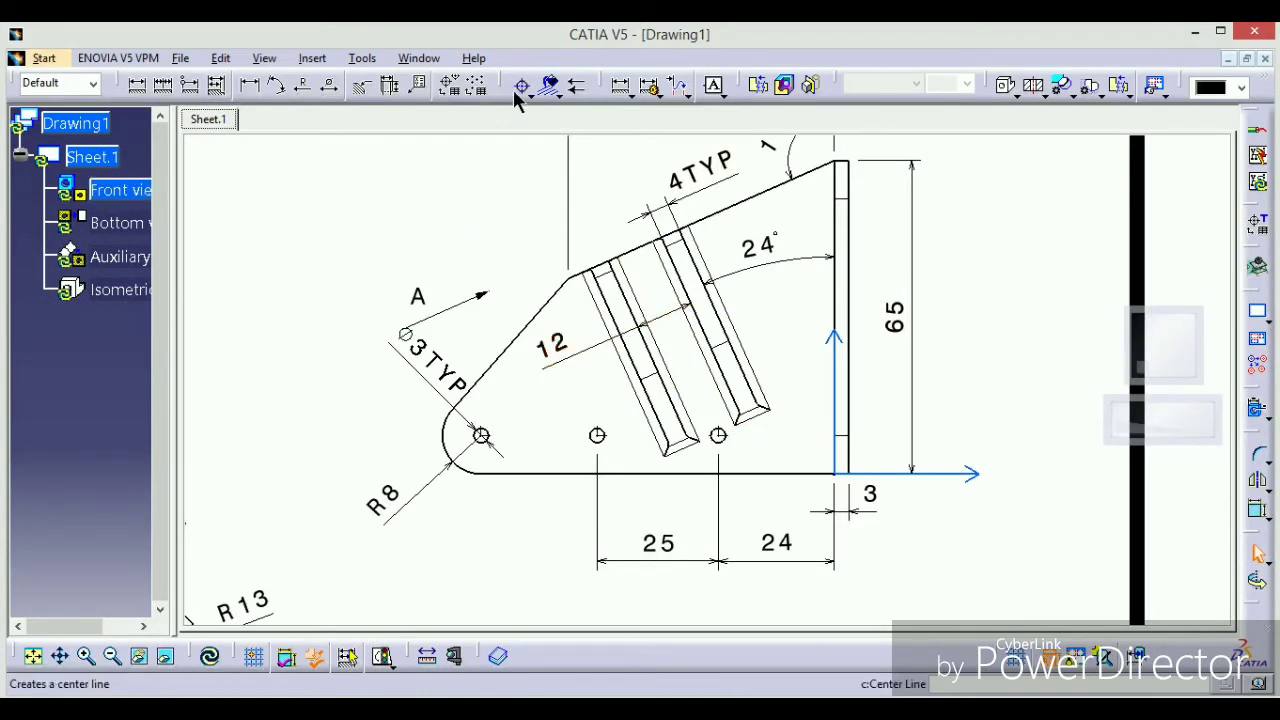
click(137, 85)
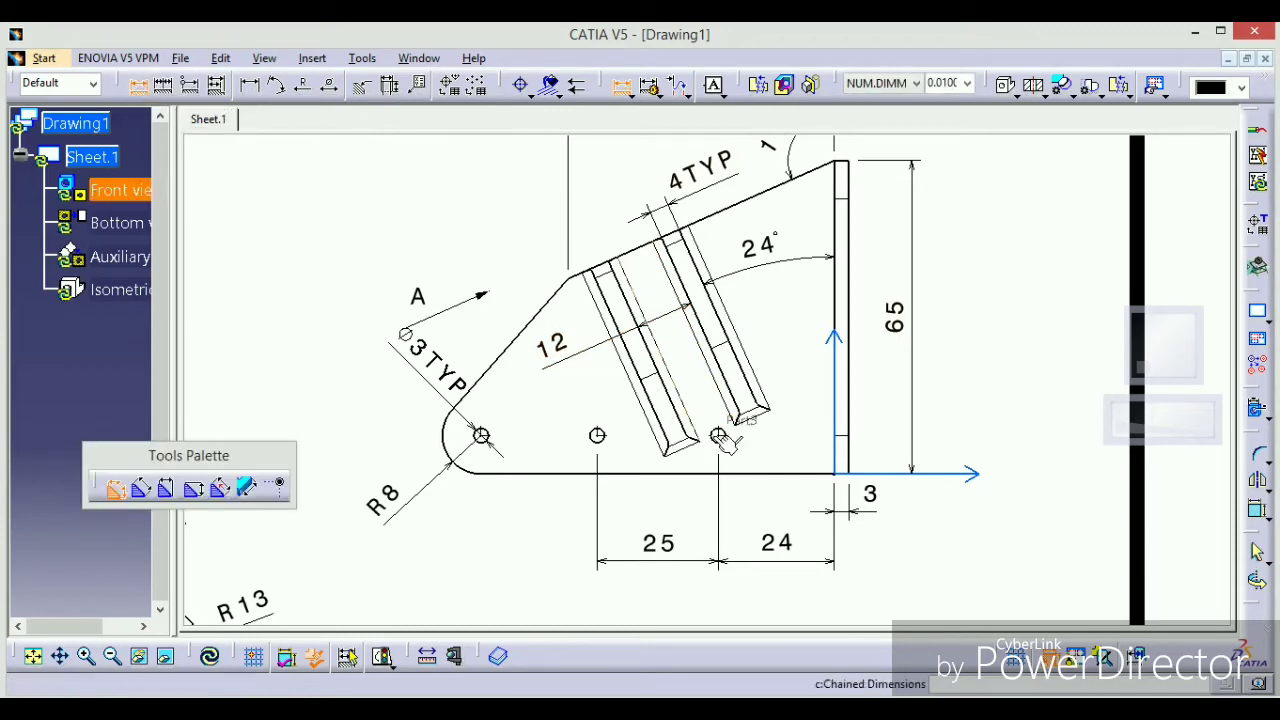
click(735, 385)
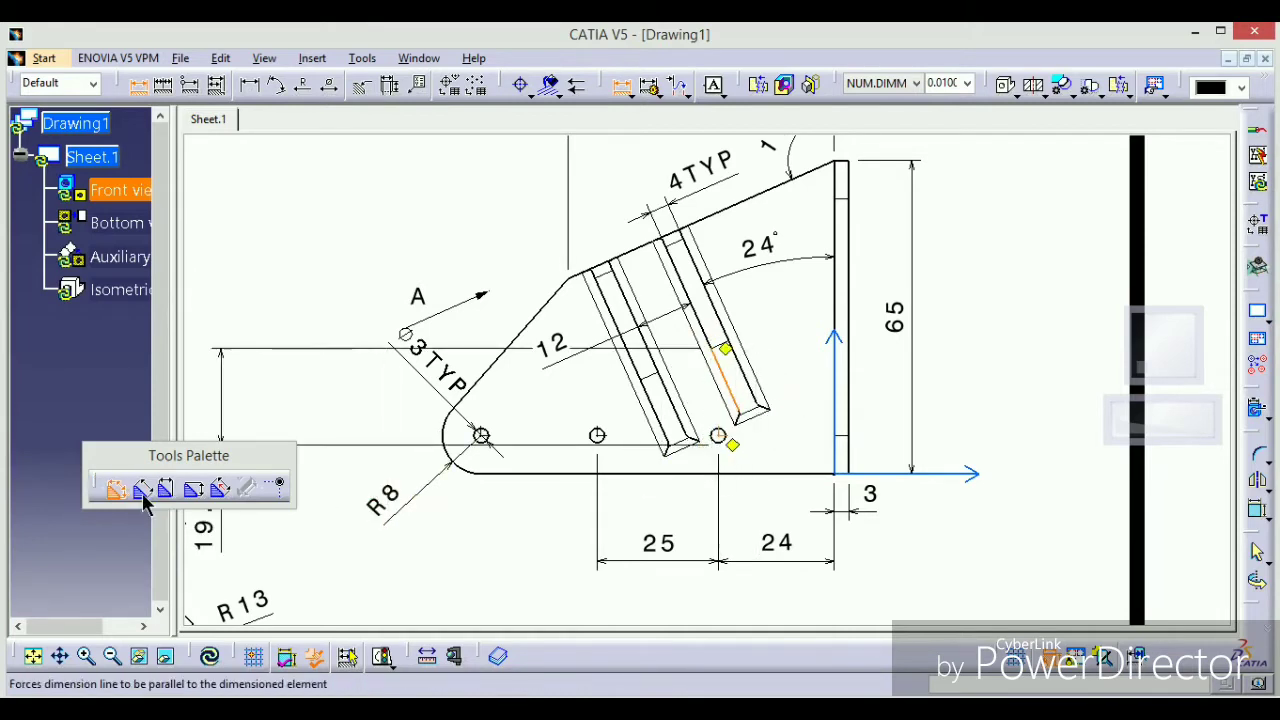
click(718, 435)
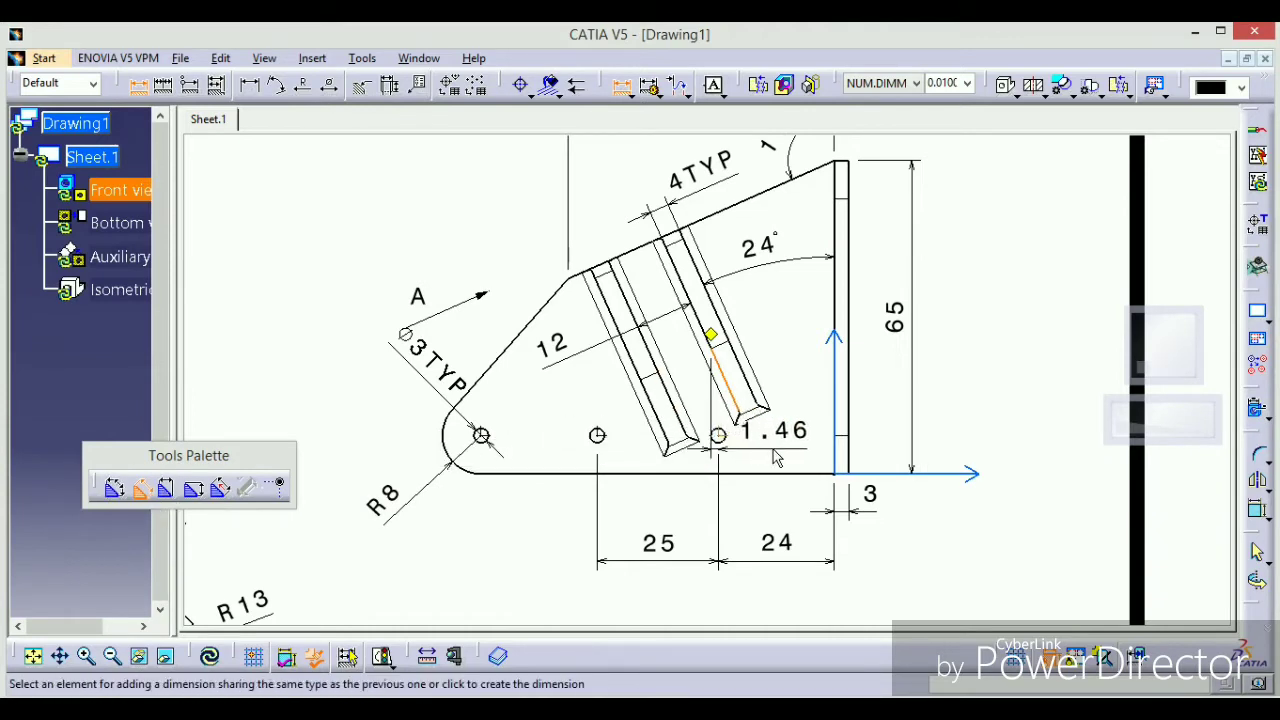
key(Escape)
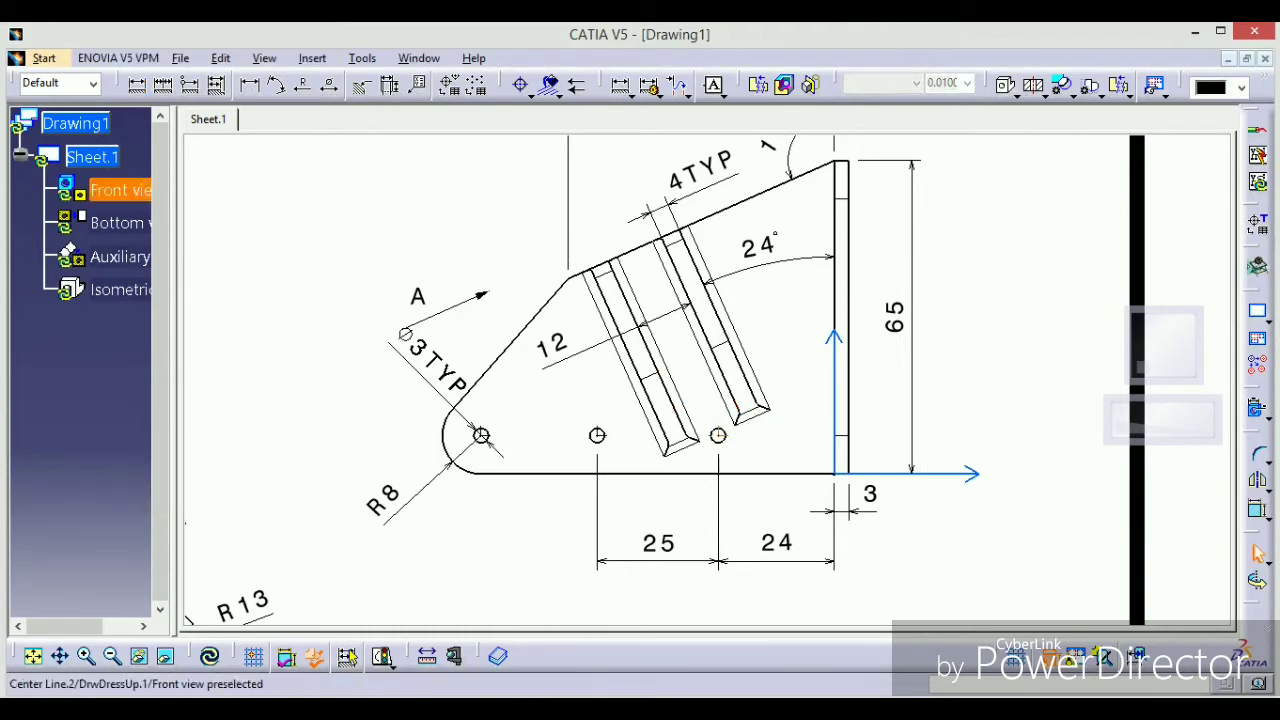
- Try again to dimension the perpendicular distance between the angular pad's long edge and the pilot hole nearest the flange
click(138, 84)
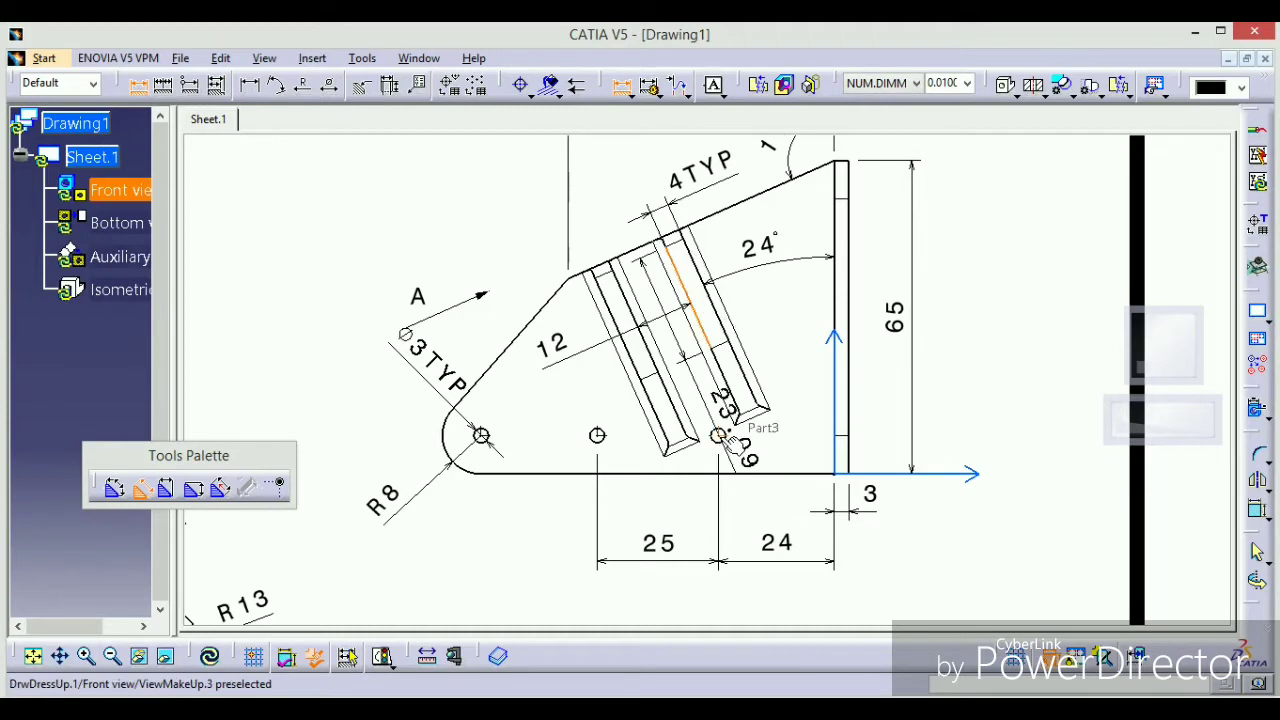
click(733, 441)
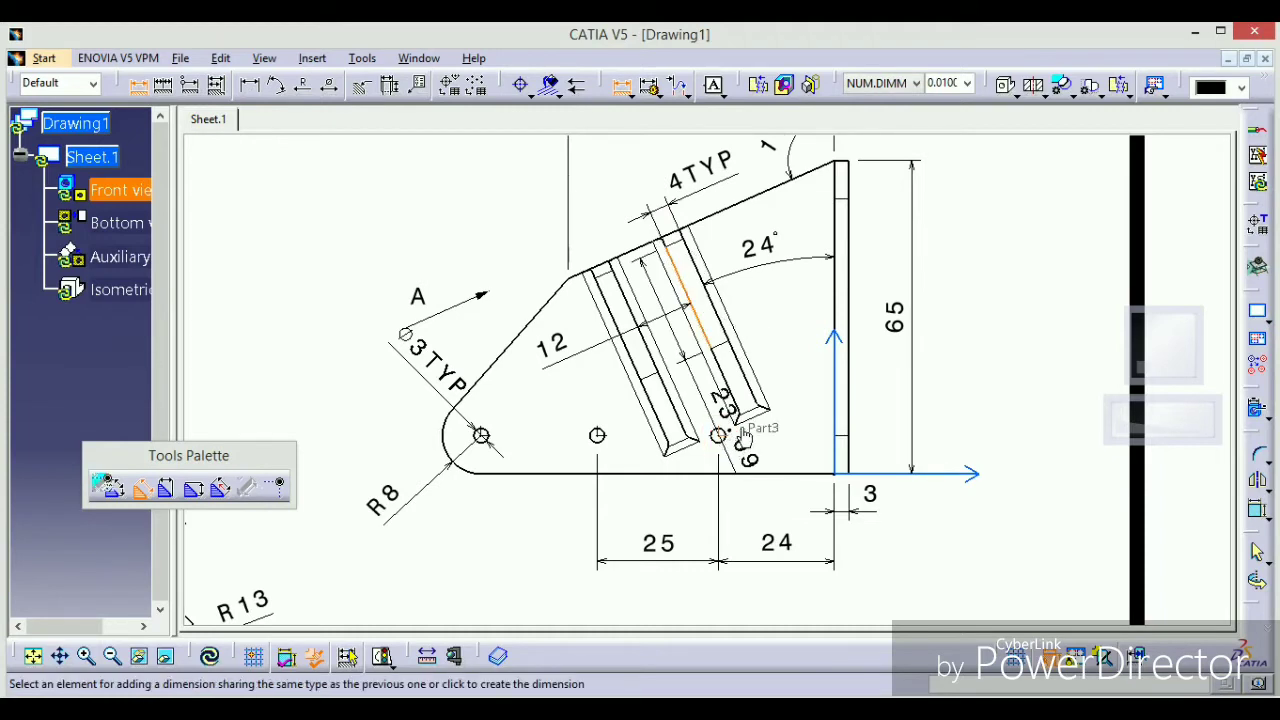
click(720, 436)
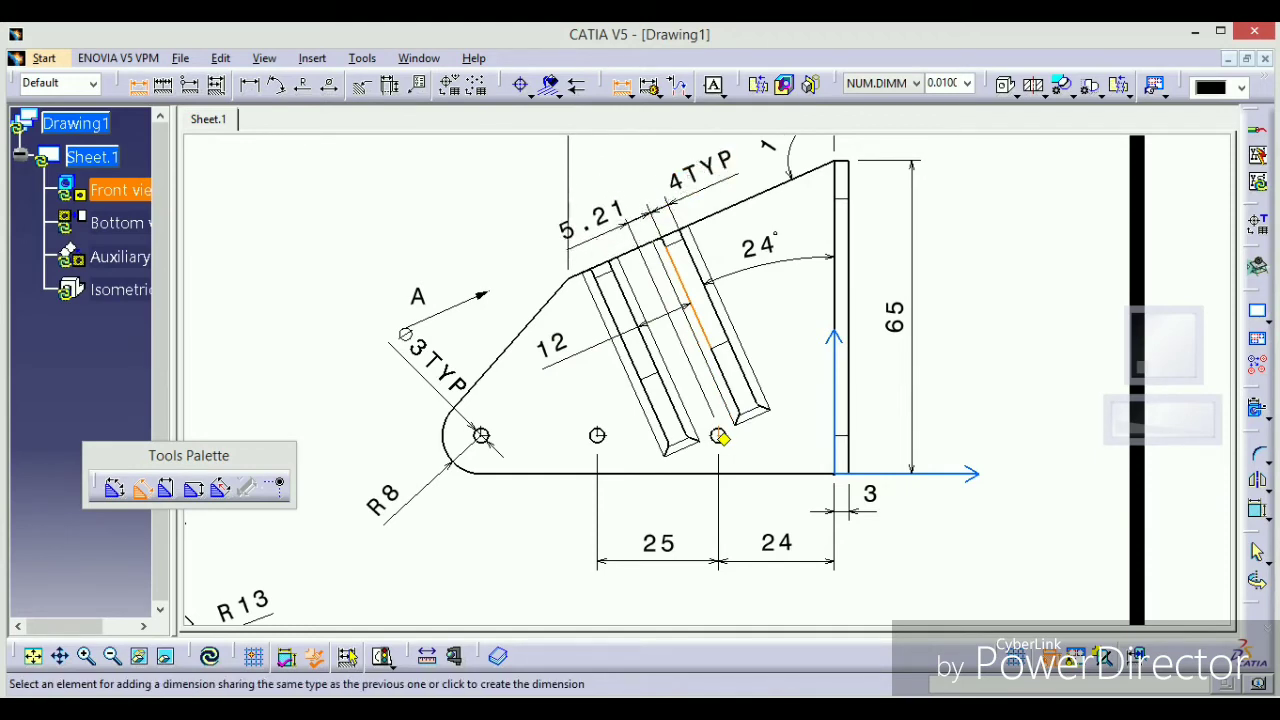
key(Escape)
scroll(737, 446, up, 3)
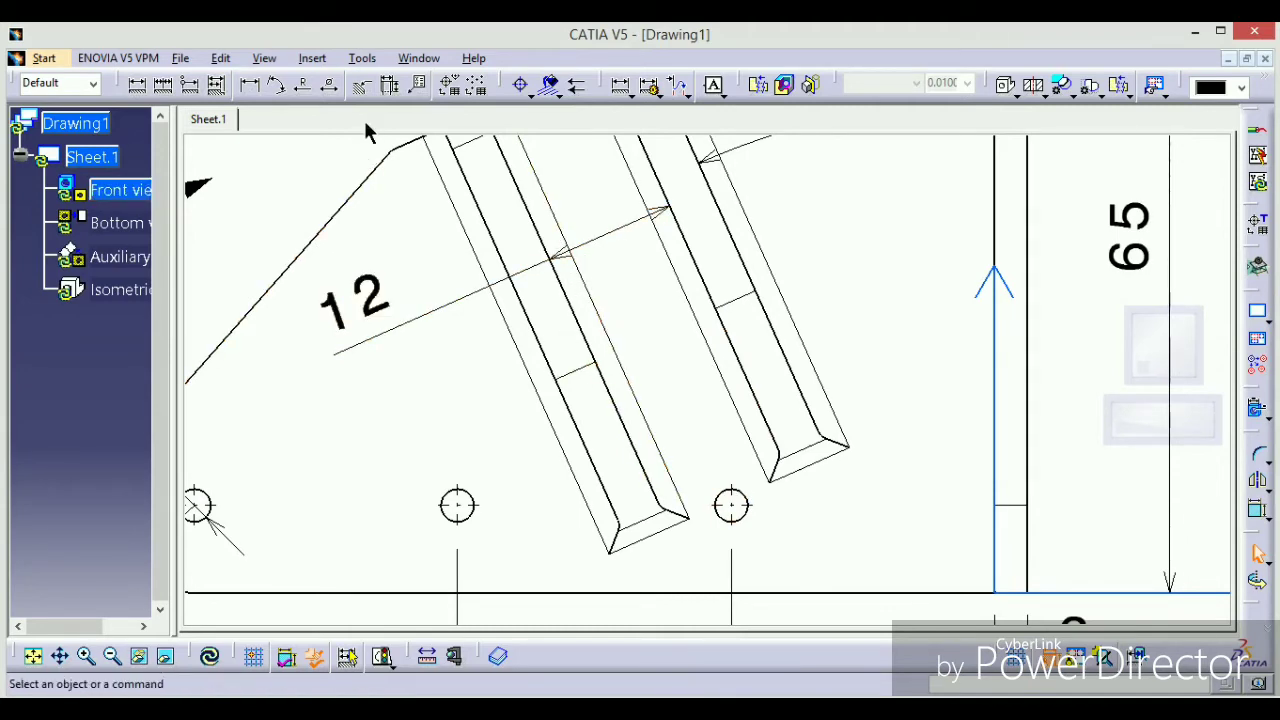
- Return from Drawing1 to the ANGLE BRACKET part and look over the angled plane on the base plate
click(418, 58)
click(468, 226)
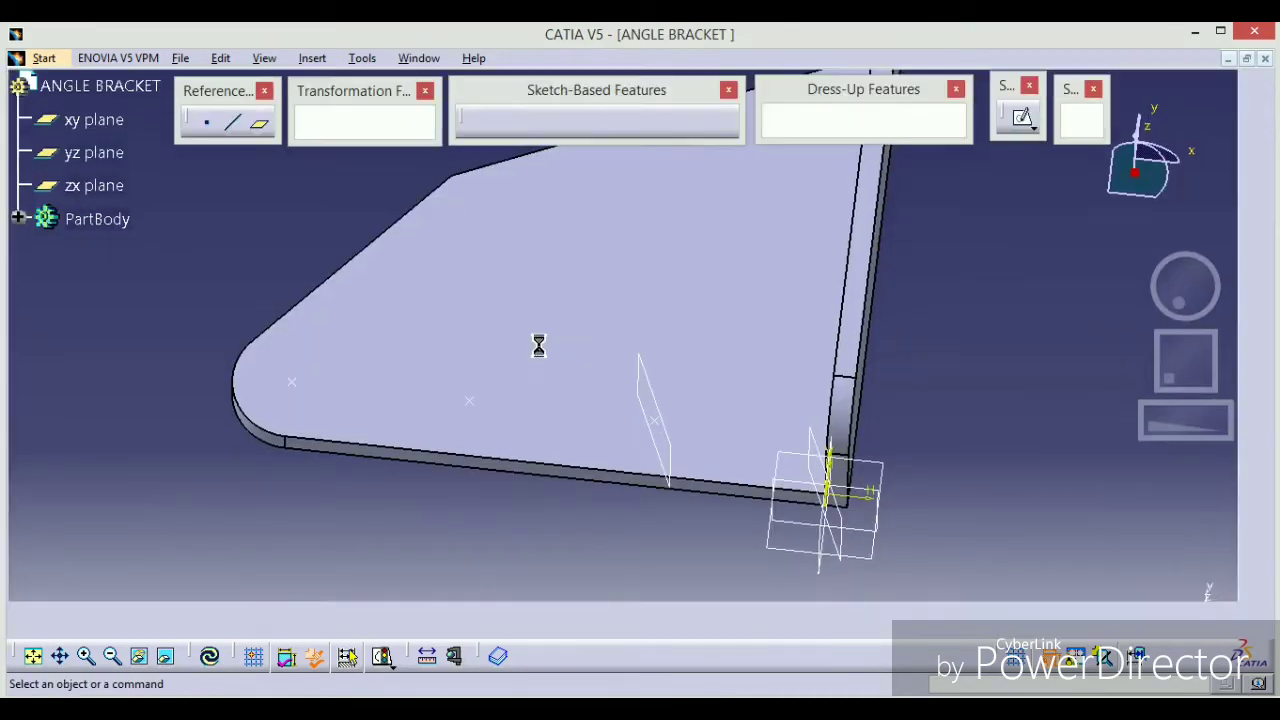
middle_drag(549, 346, 693, 340)
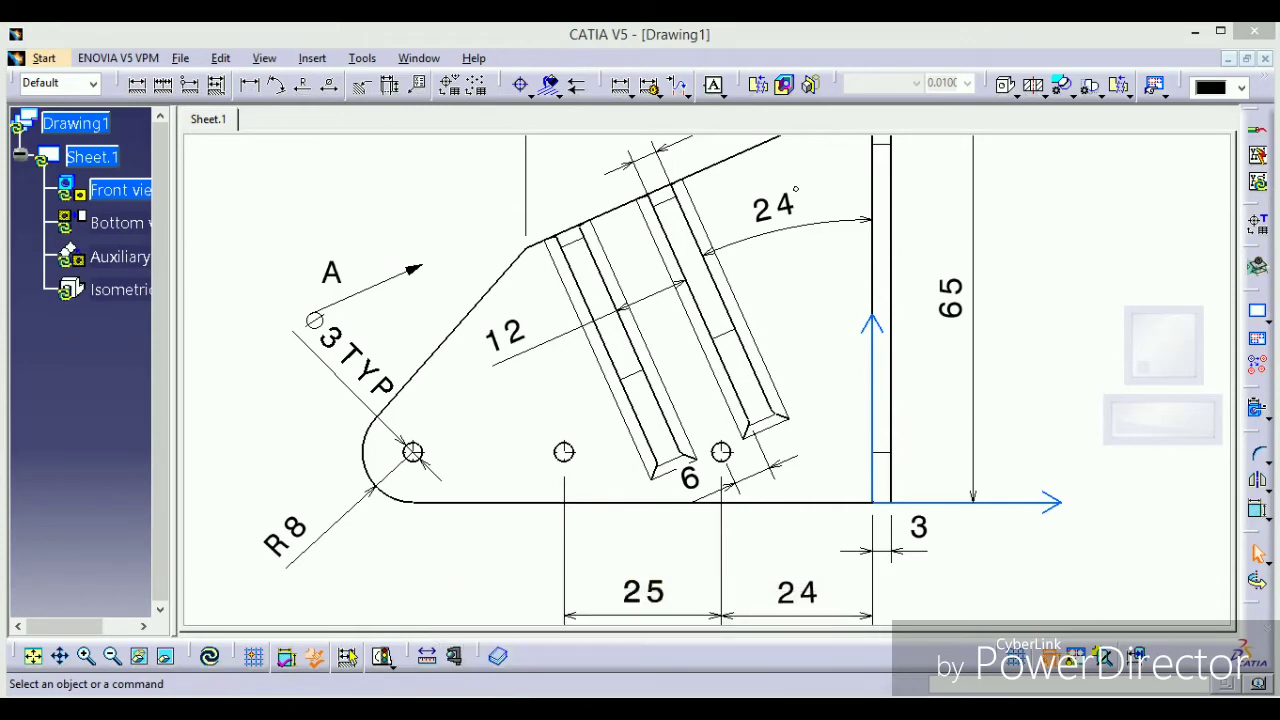
- Examine the 6 mm dimension at the nearest angular pad in Drawing1's front view, and return to the ANGLE BRACKET part
mouse_move(771, 486)
ctrl+middle_down()
mouse_move(780, 423)
mouse_move(709, 366)
mouse_move(685, 404)
ctrl+middle_up()
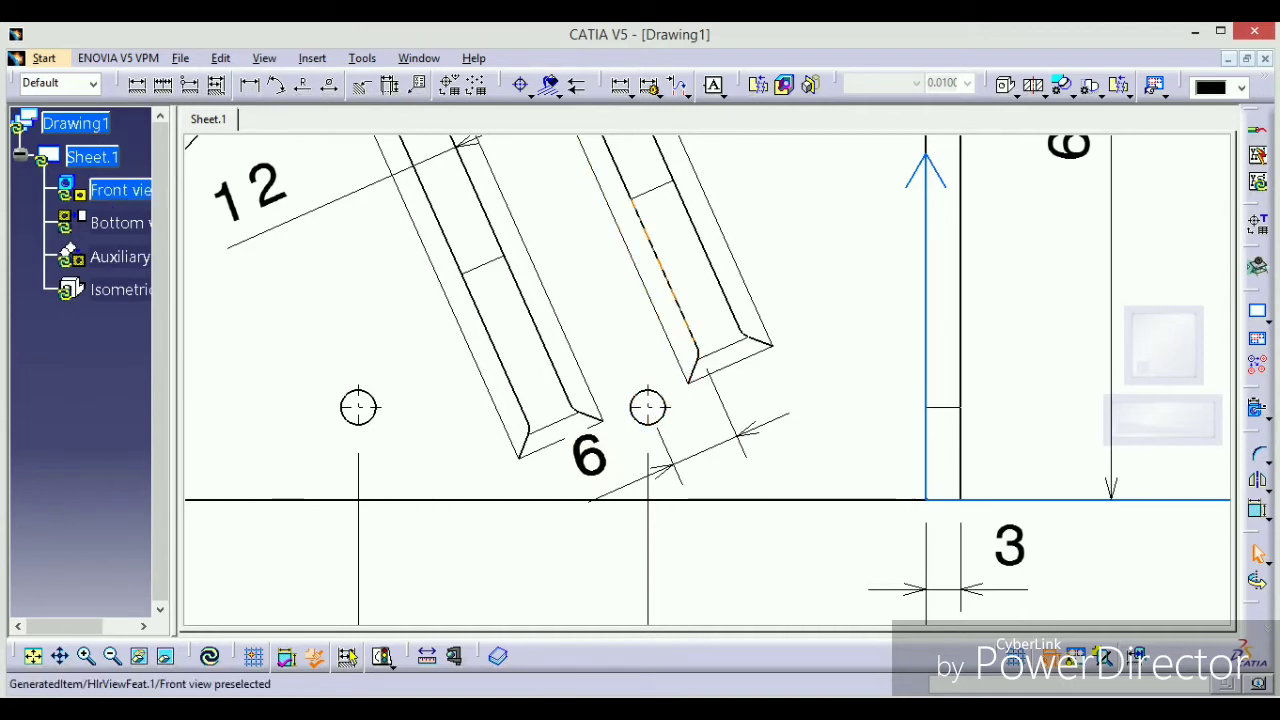
click(420, 64)
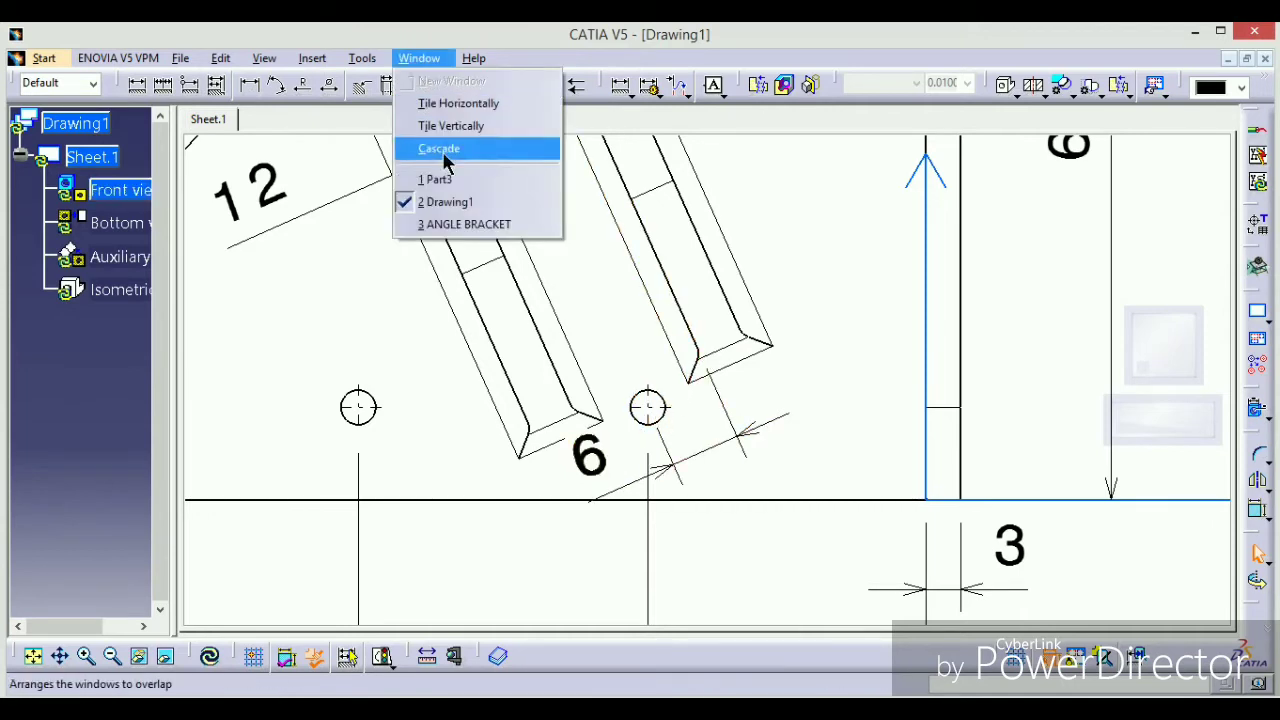
click(450, 222)
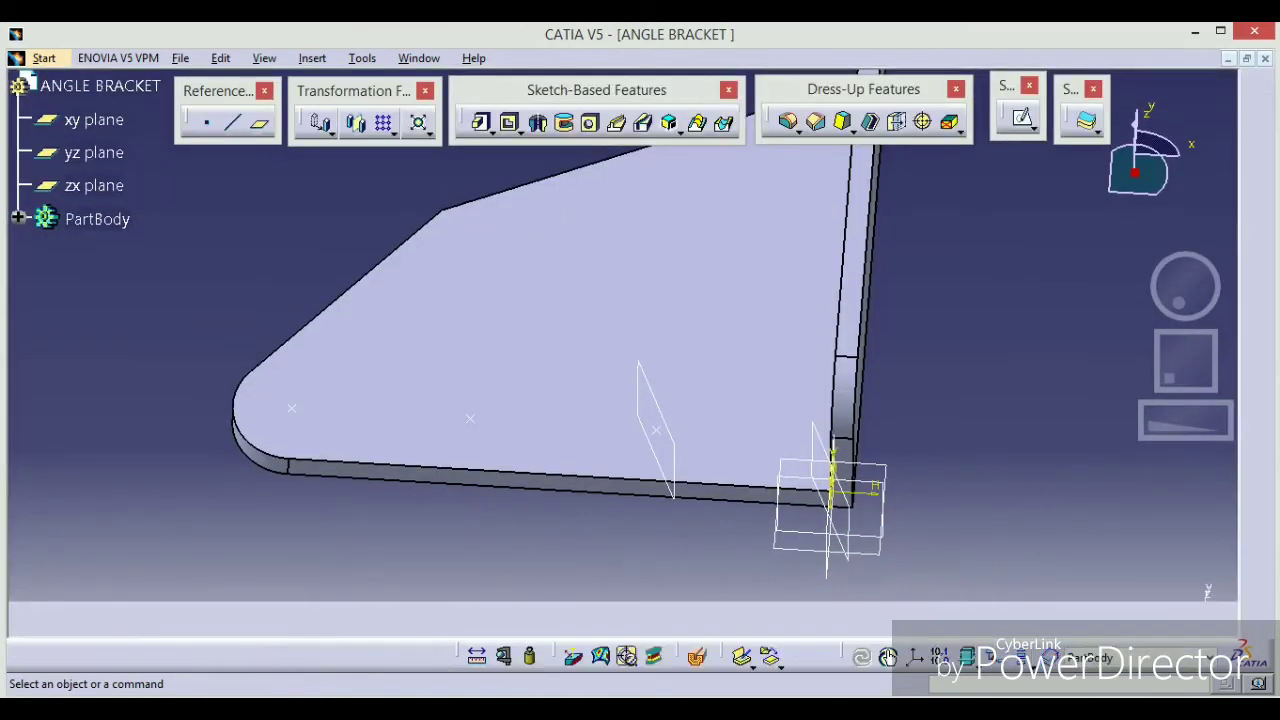
- Create a plane offset 6 mm towards the flange from the angled plane through the nearest pilot hole point
middle_drag(583, 511, 654, 437)
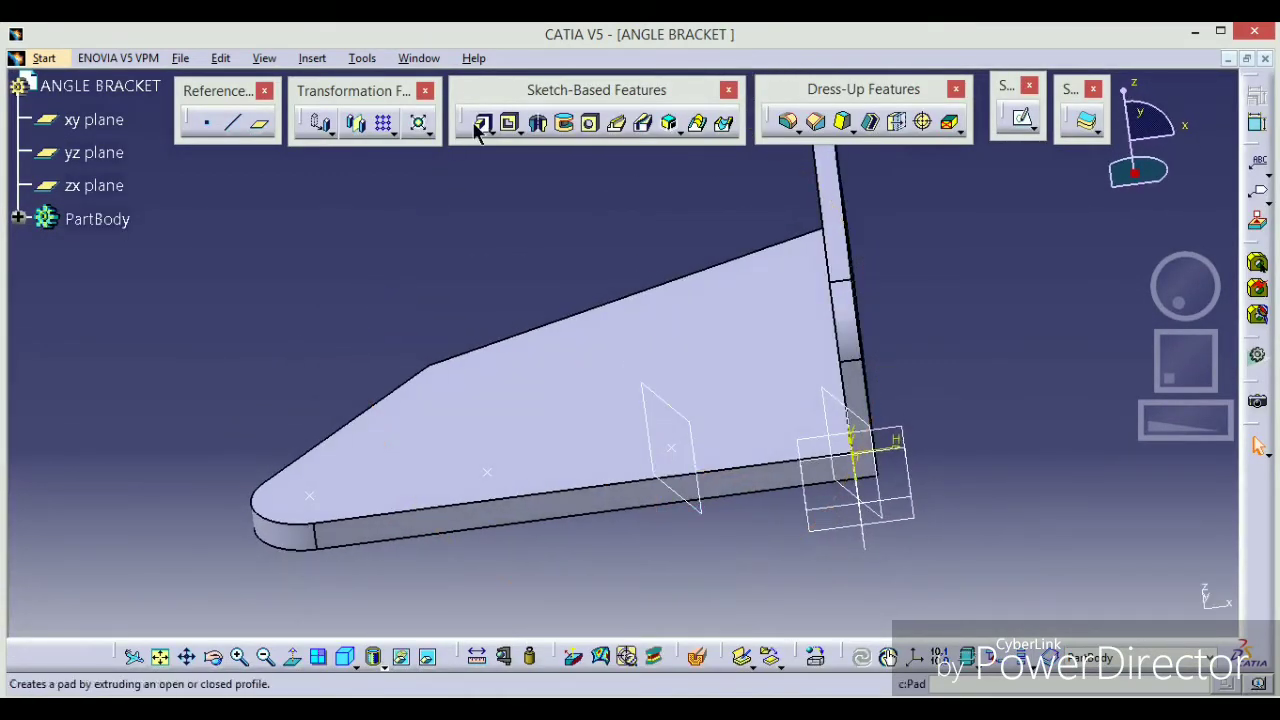
click(259, 124)
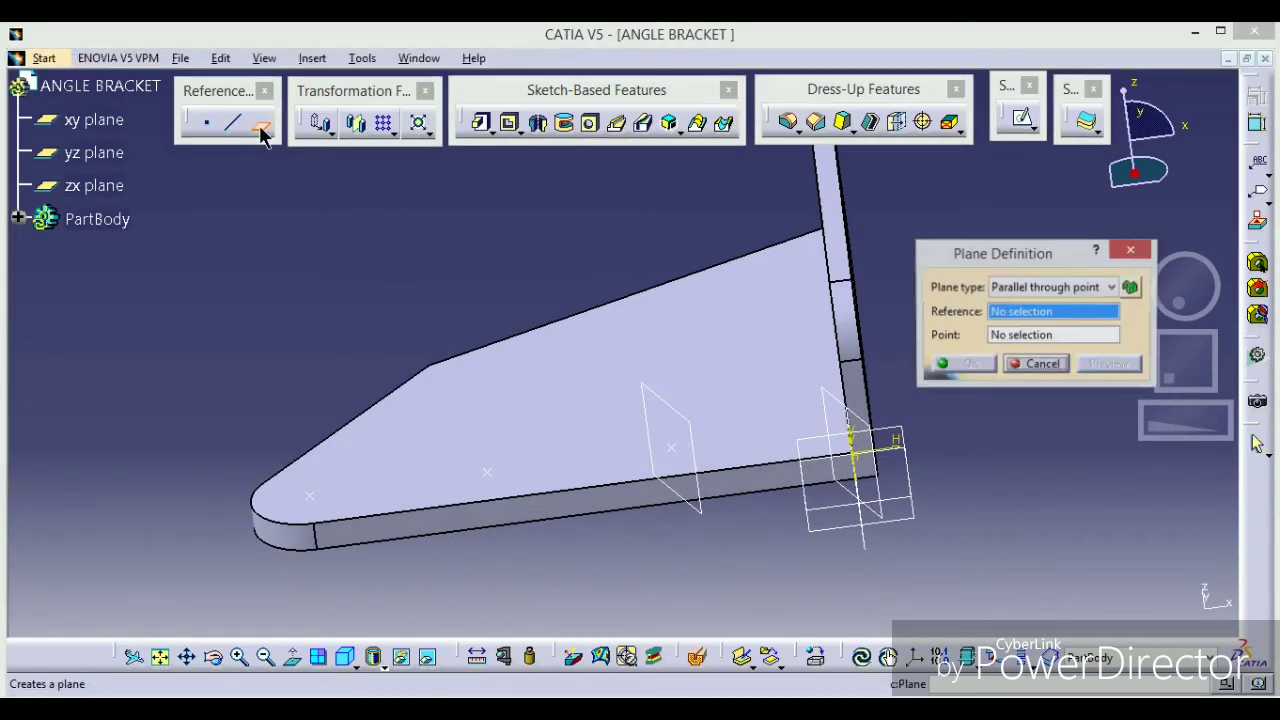
click(1088, 287)
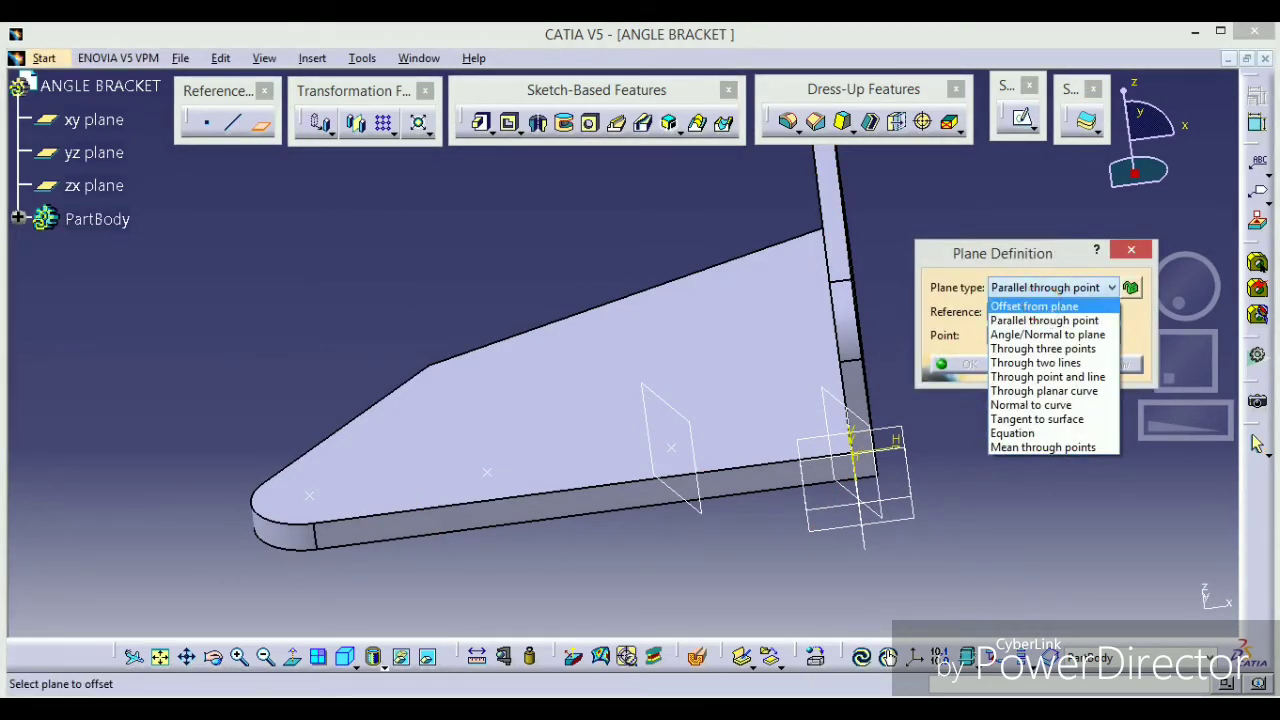
click(1034, 306)
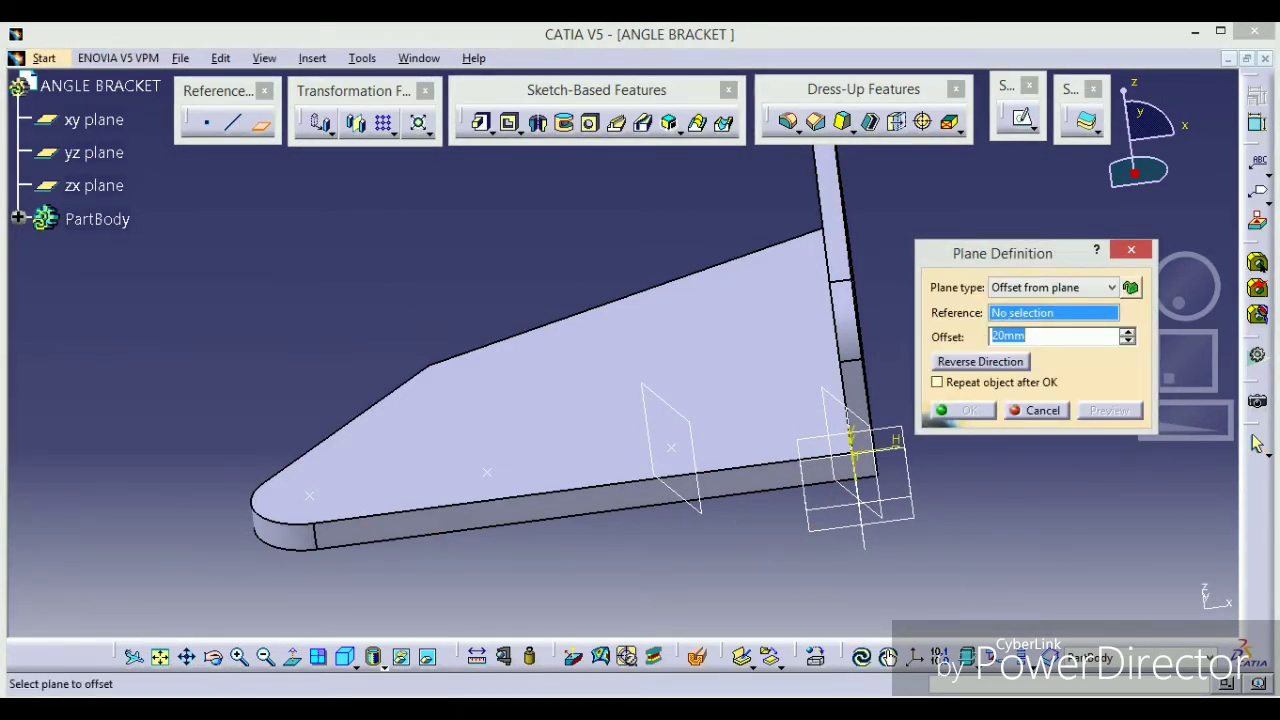
click(700, 441)
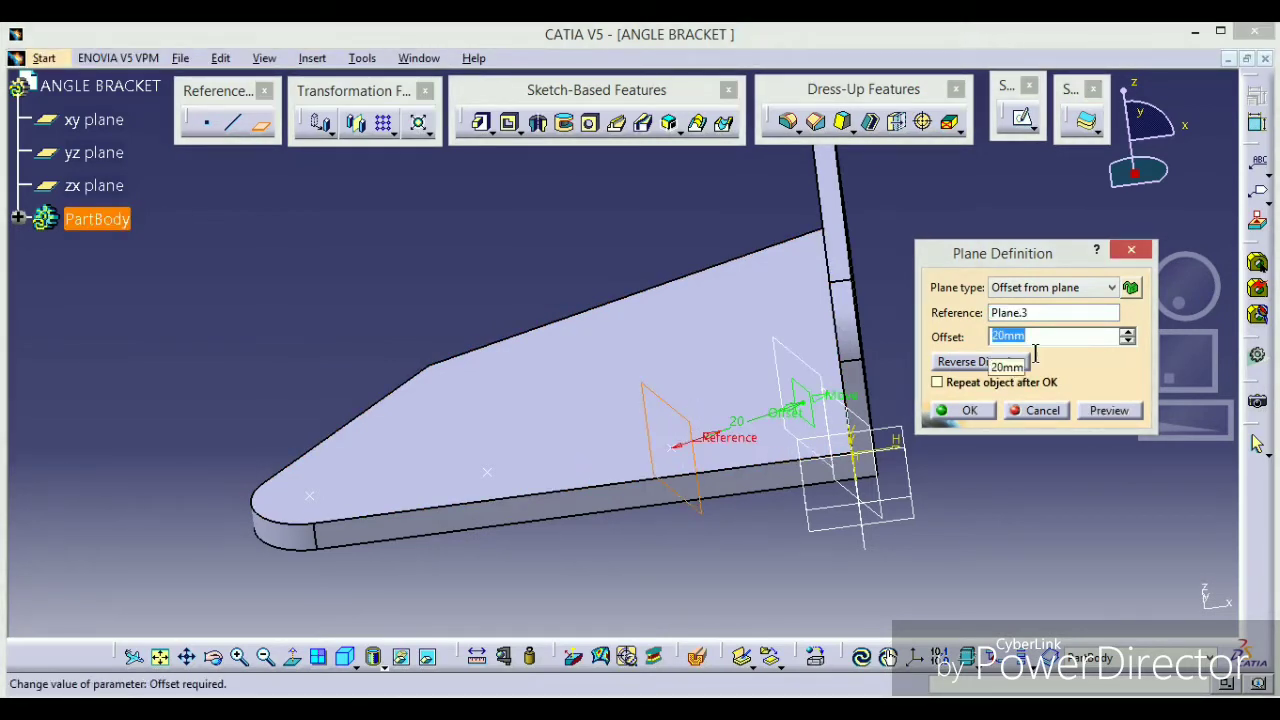
text(6)
click(970, 410)
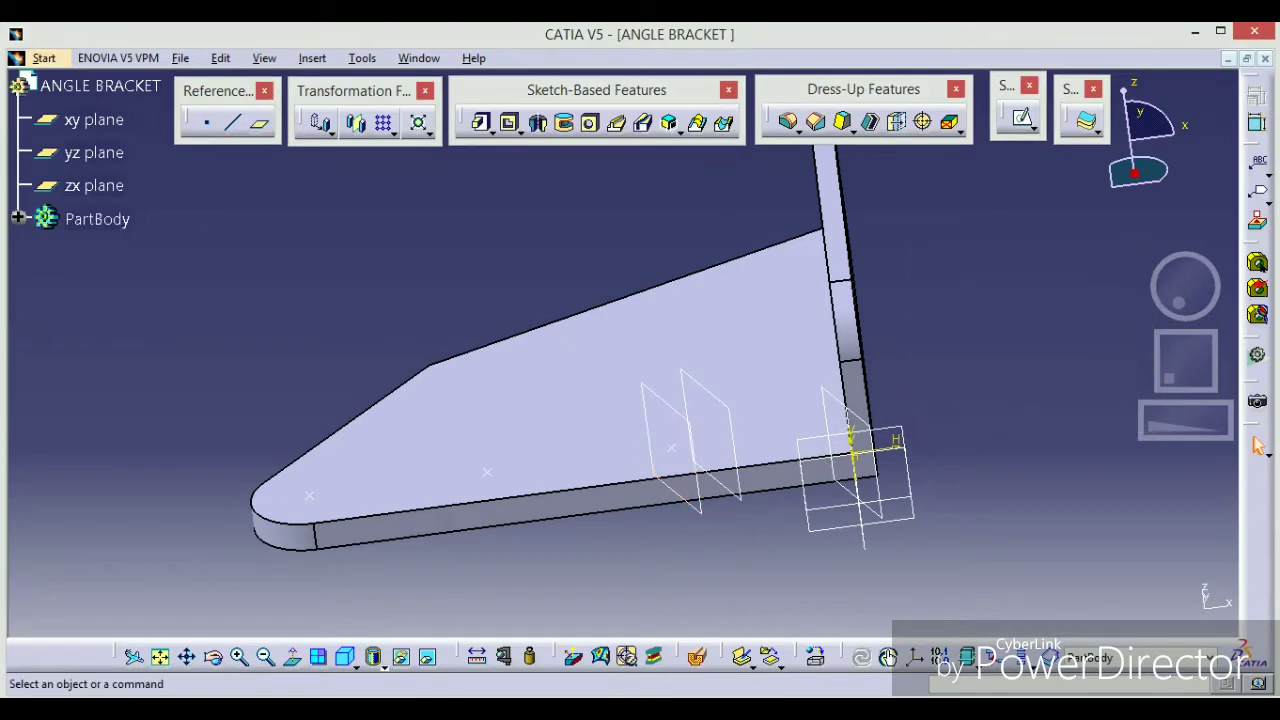
- Create a second plane offset 6 mm from the same pilot hole plane, in the reversed direction away from the flange
middle_drag(655, 385, 680, 437)
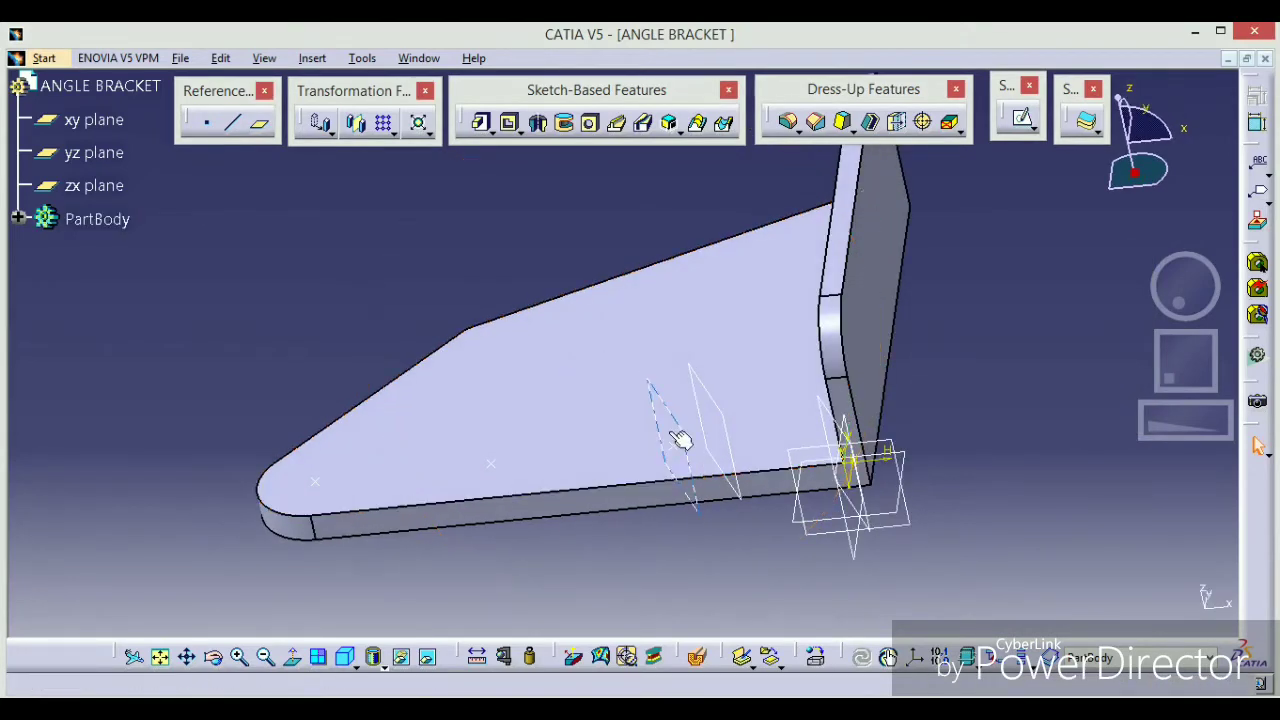
click(260, 122)
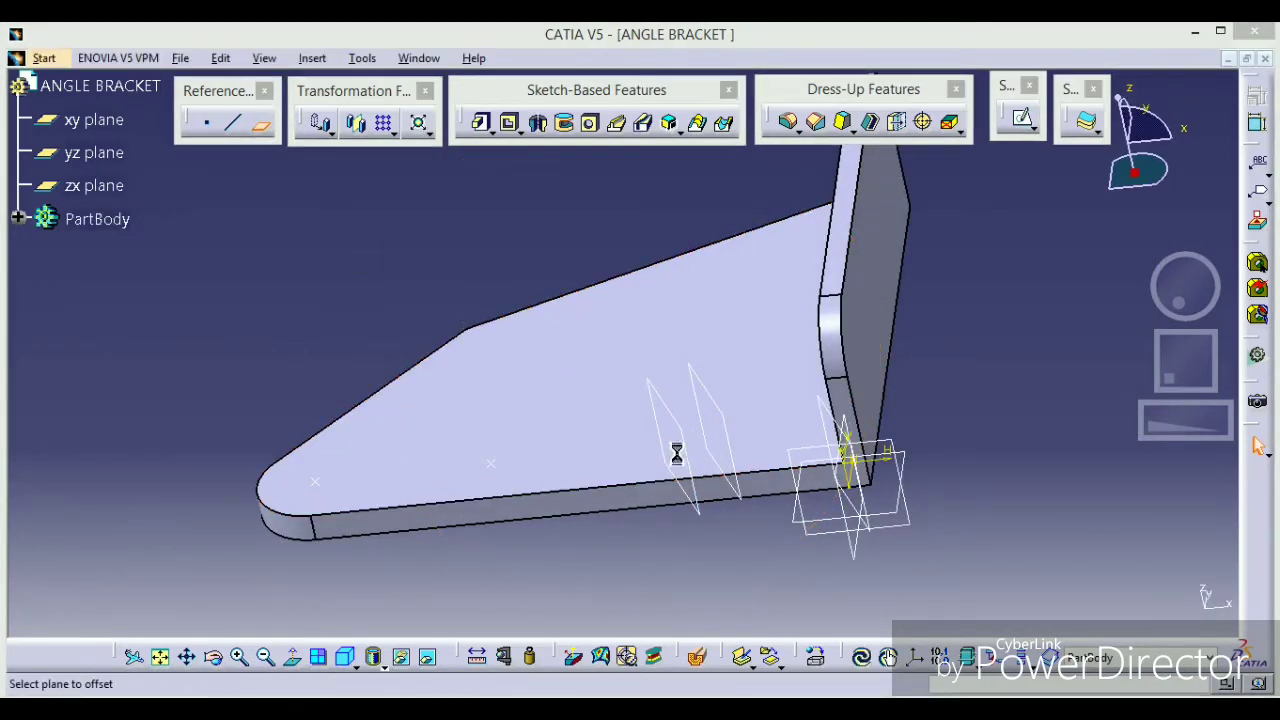
click(690, 435)
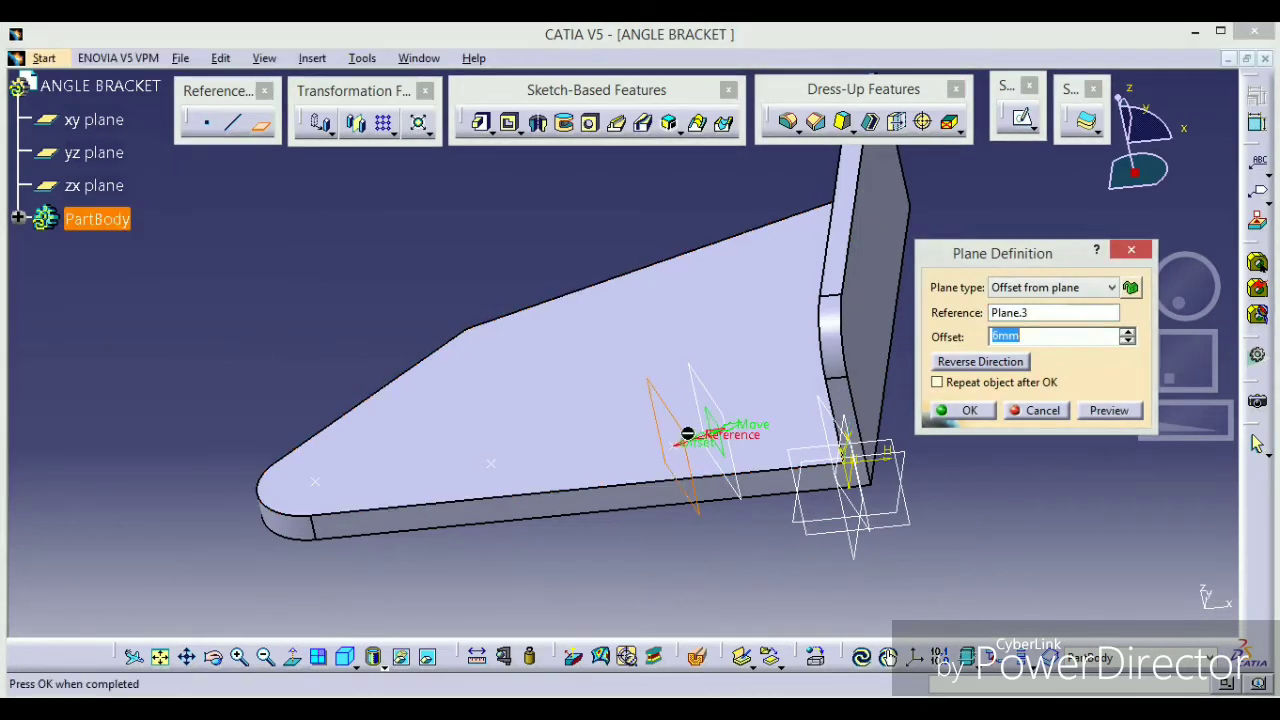
click(979, 365)
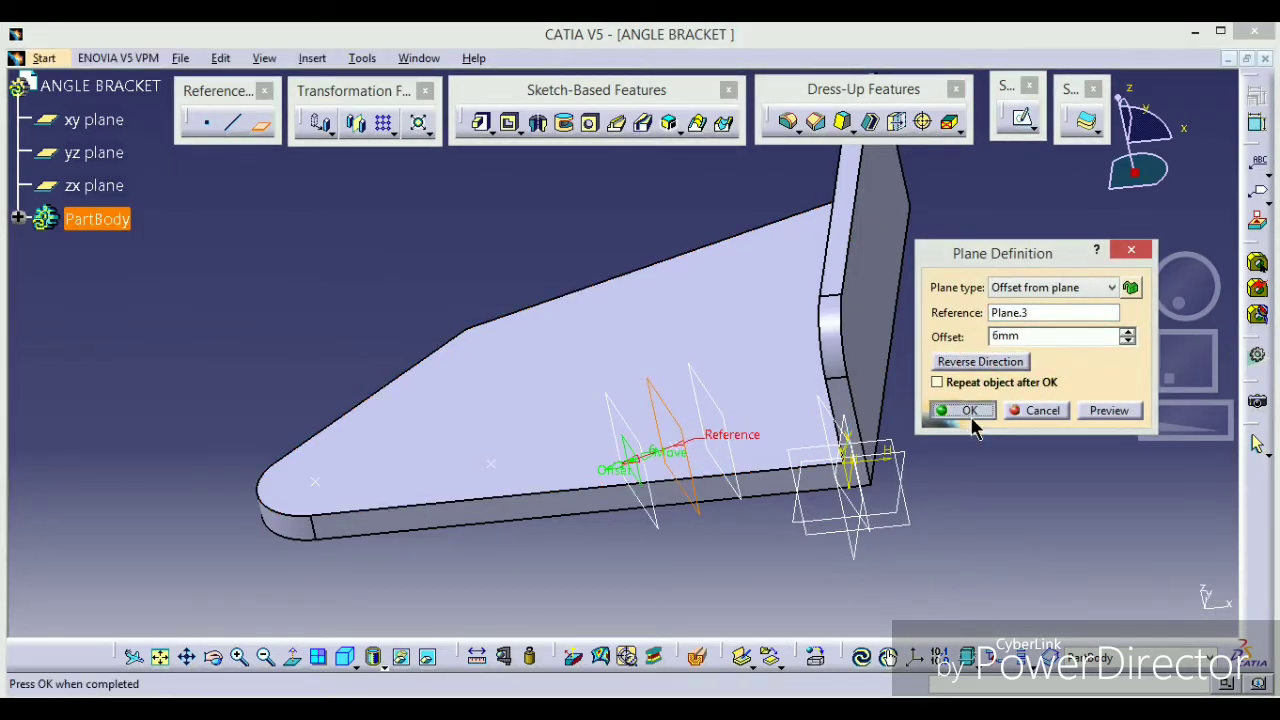
click(970, 414)
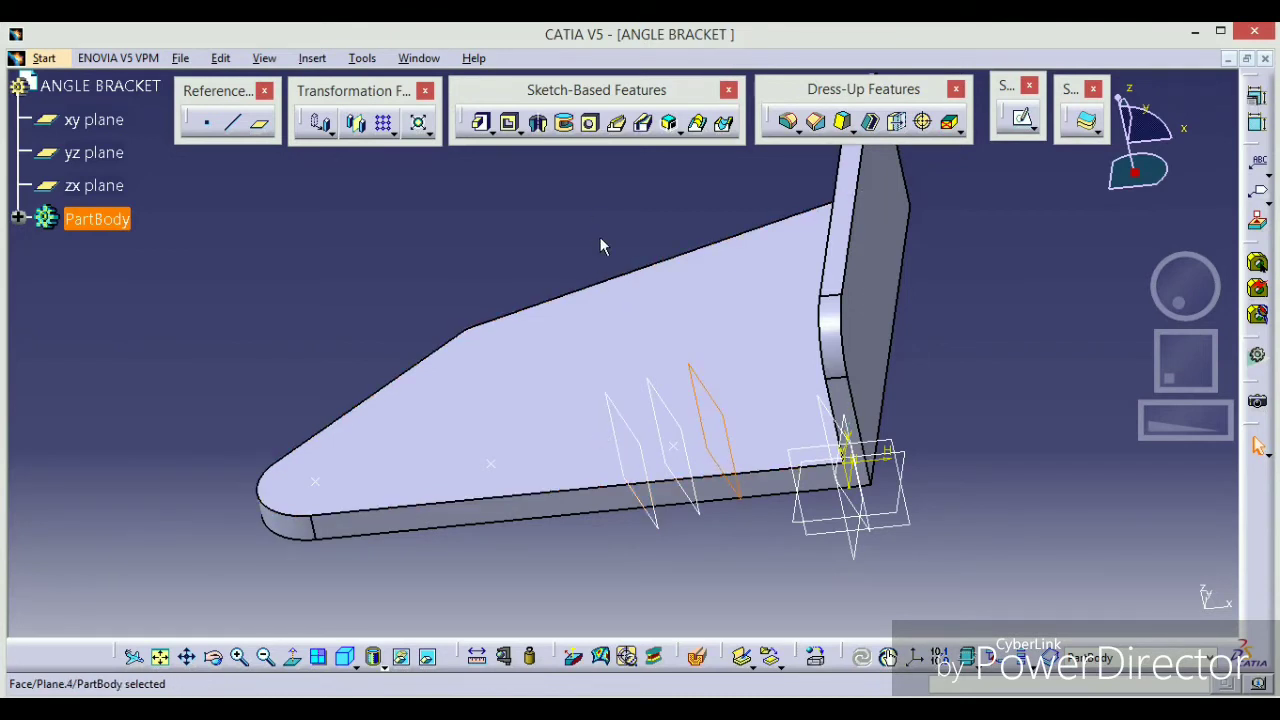
- Hide the middle angled plane passing through the pilot hole point, between the two 6 mm offset planes
click(489, 214)
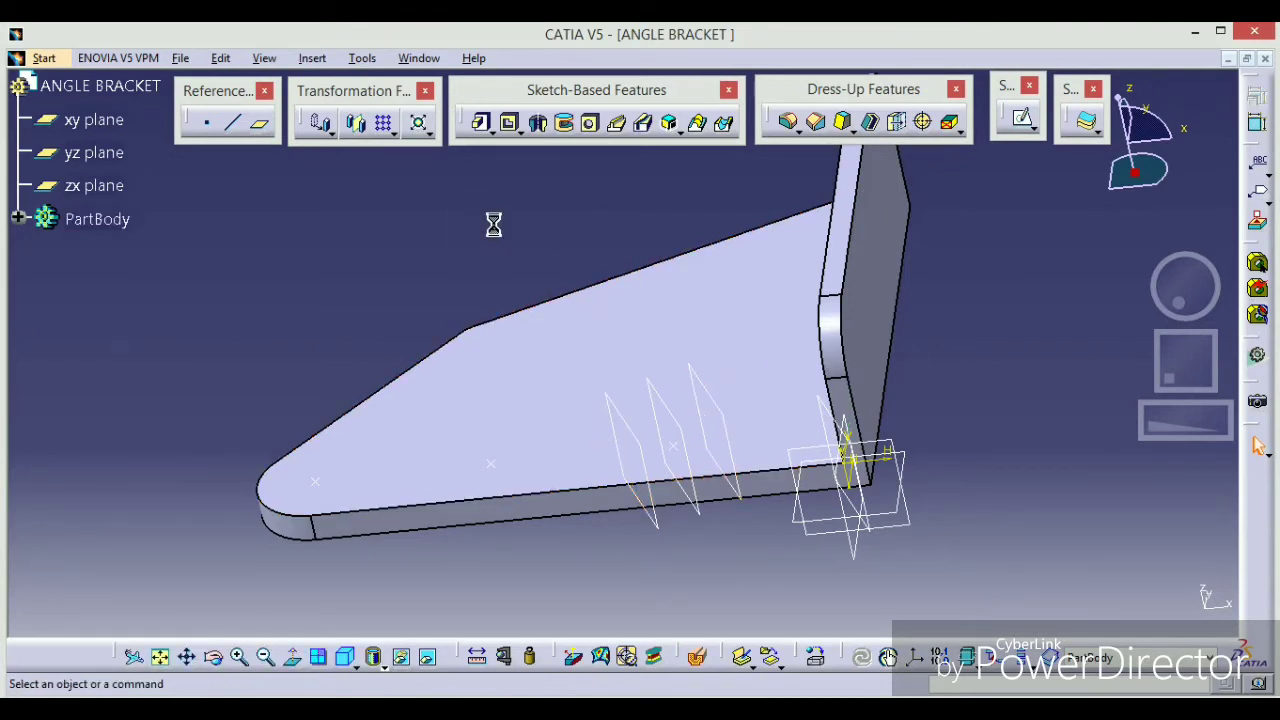
right_click(670, 414)
click(736, 398)
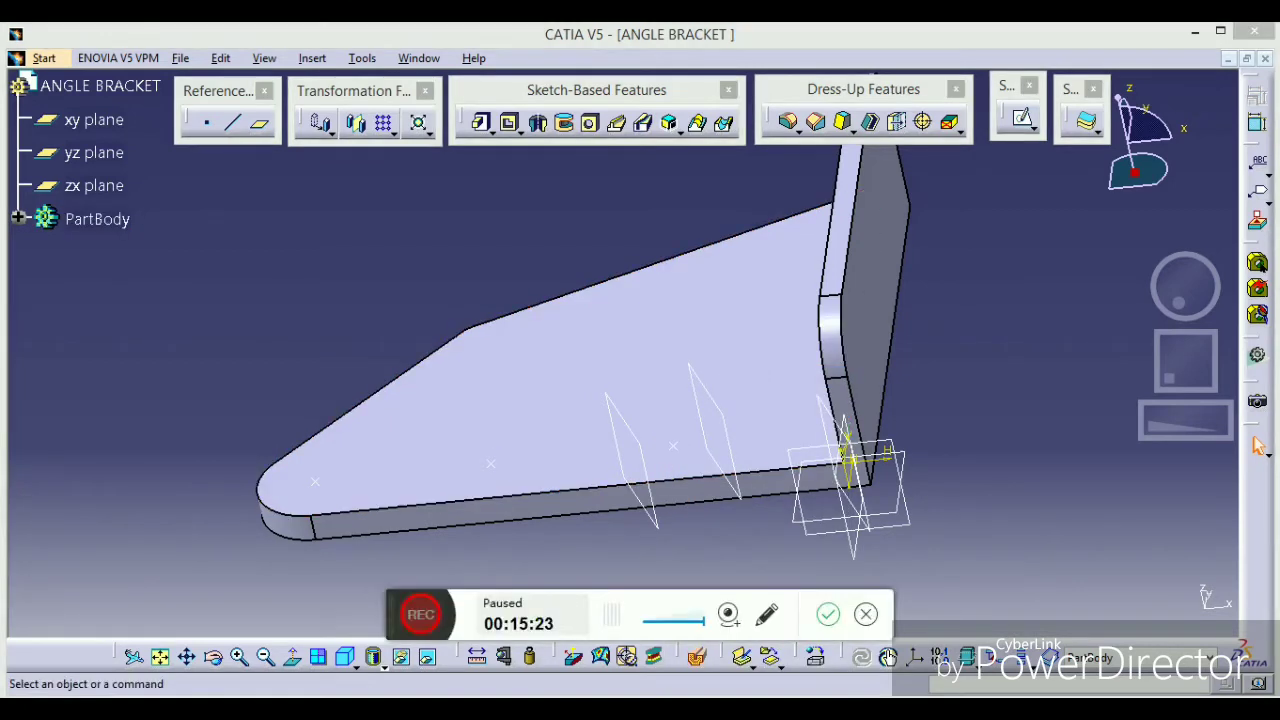
click(476, 613)
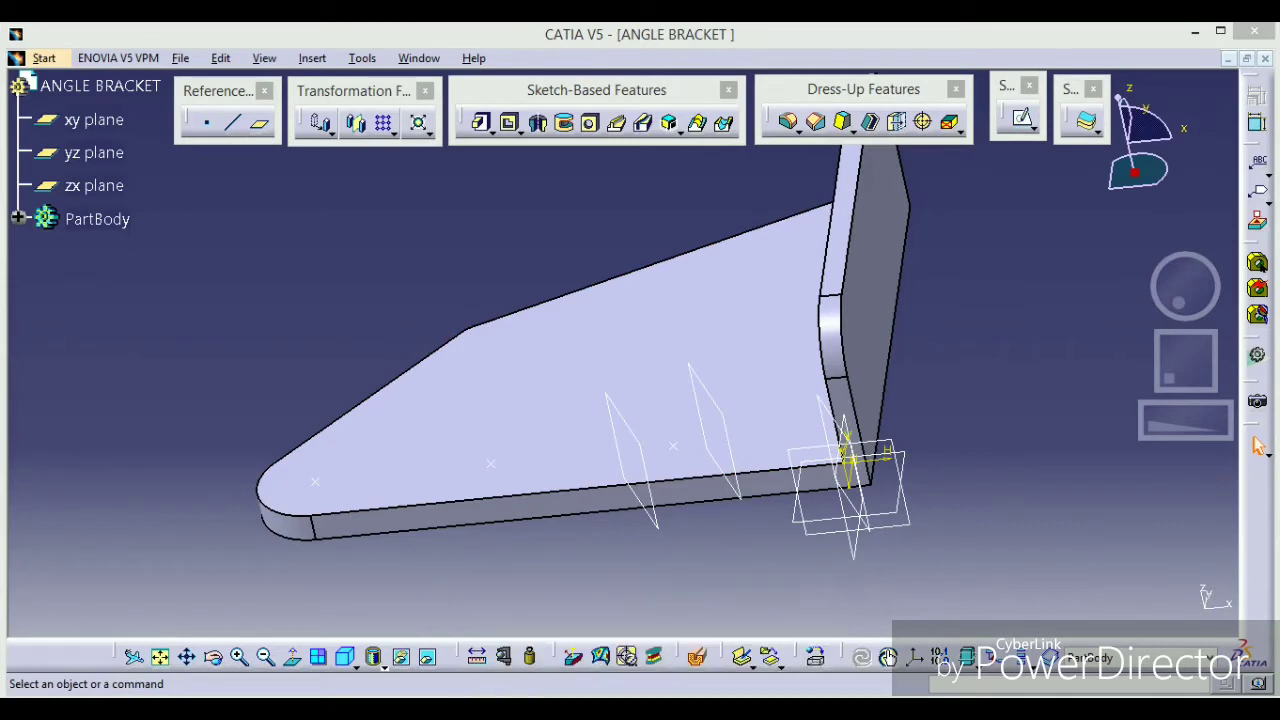
- Start a sketch on the offset plane farther from the flange, viewed normal from the side showing the flange behind the base plate
middle_drag(566, 566, 631, 551)
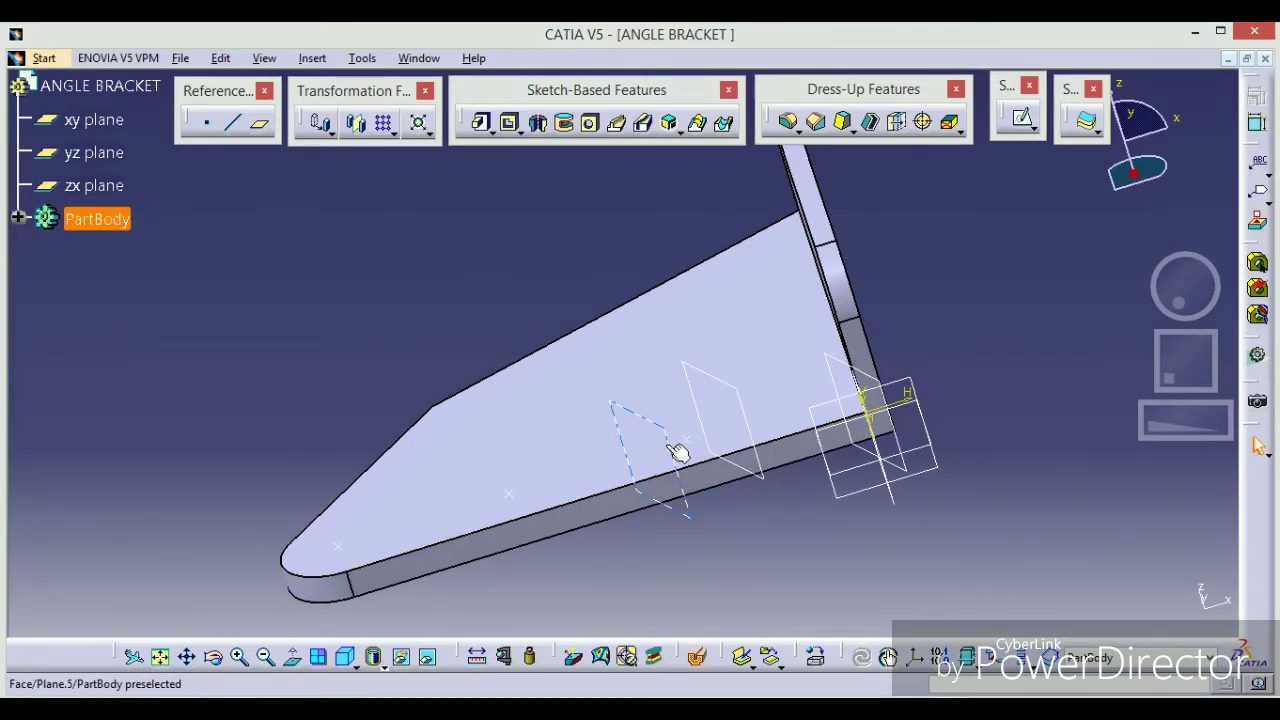
click(676, 470)
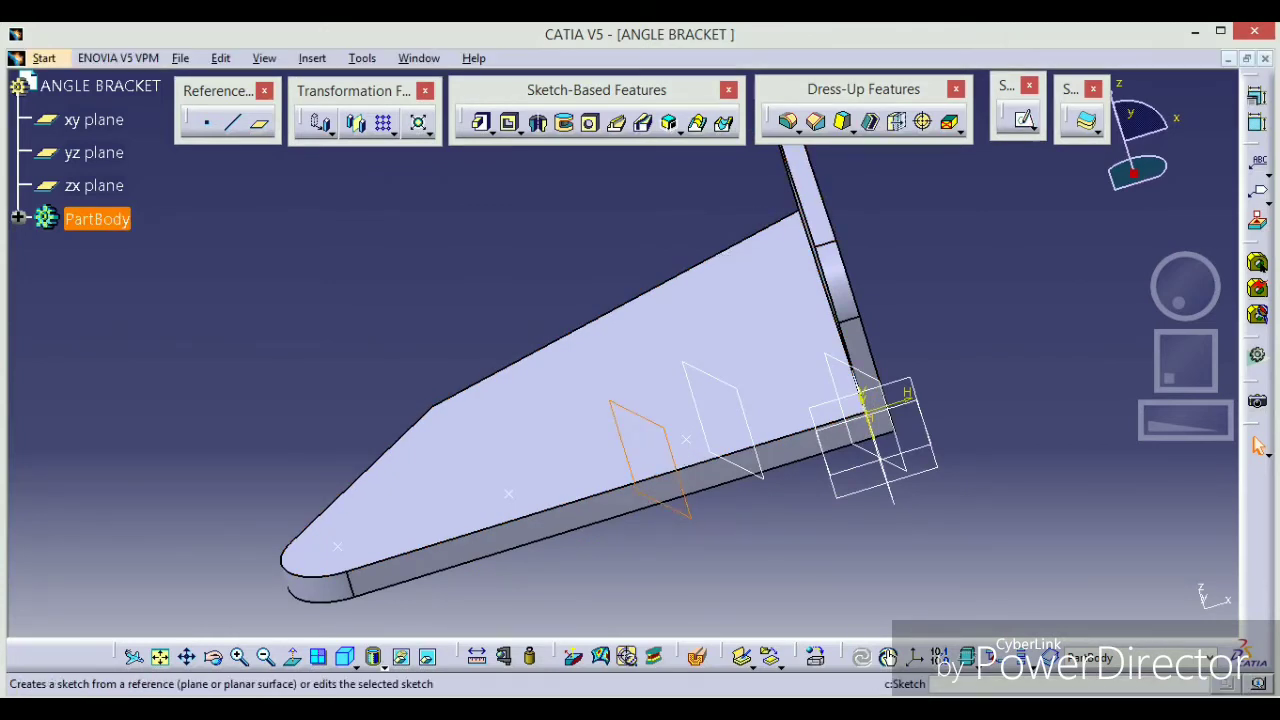
click(1022, 118)
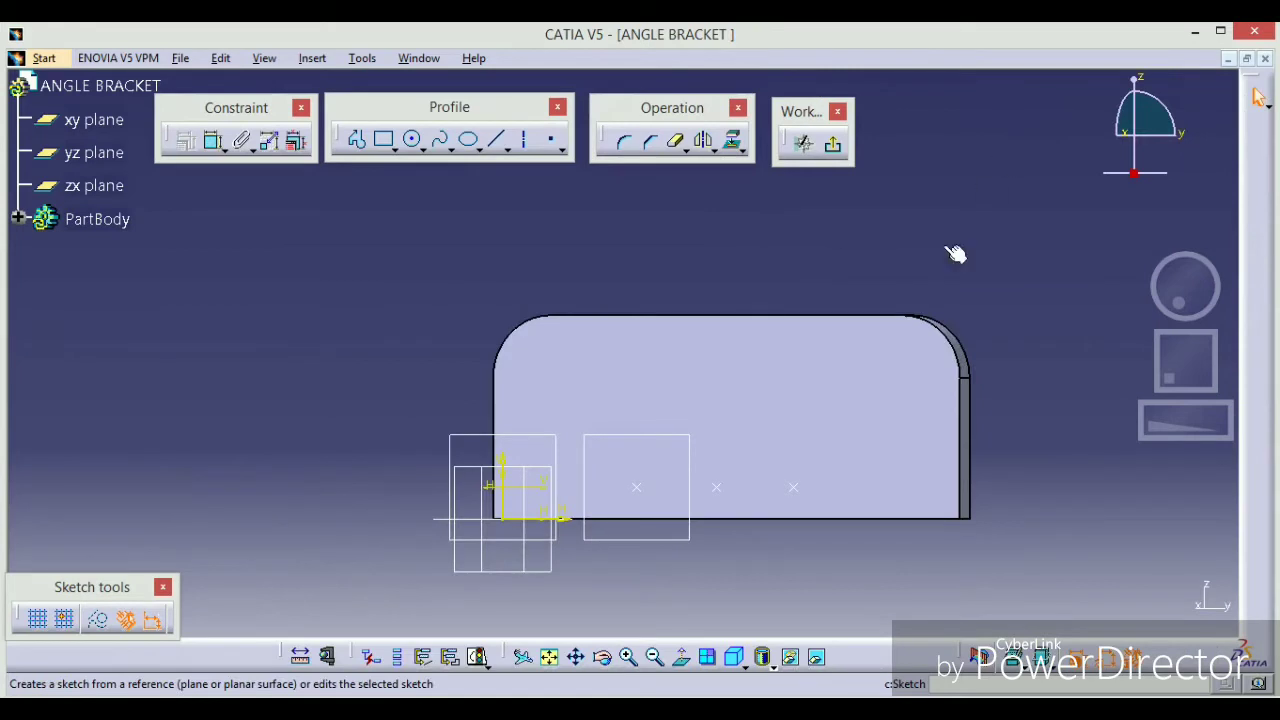
click(685, 670)
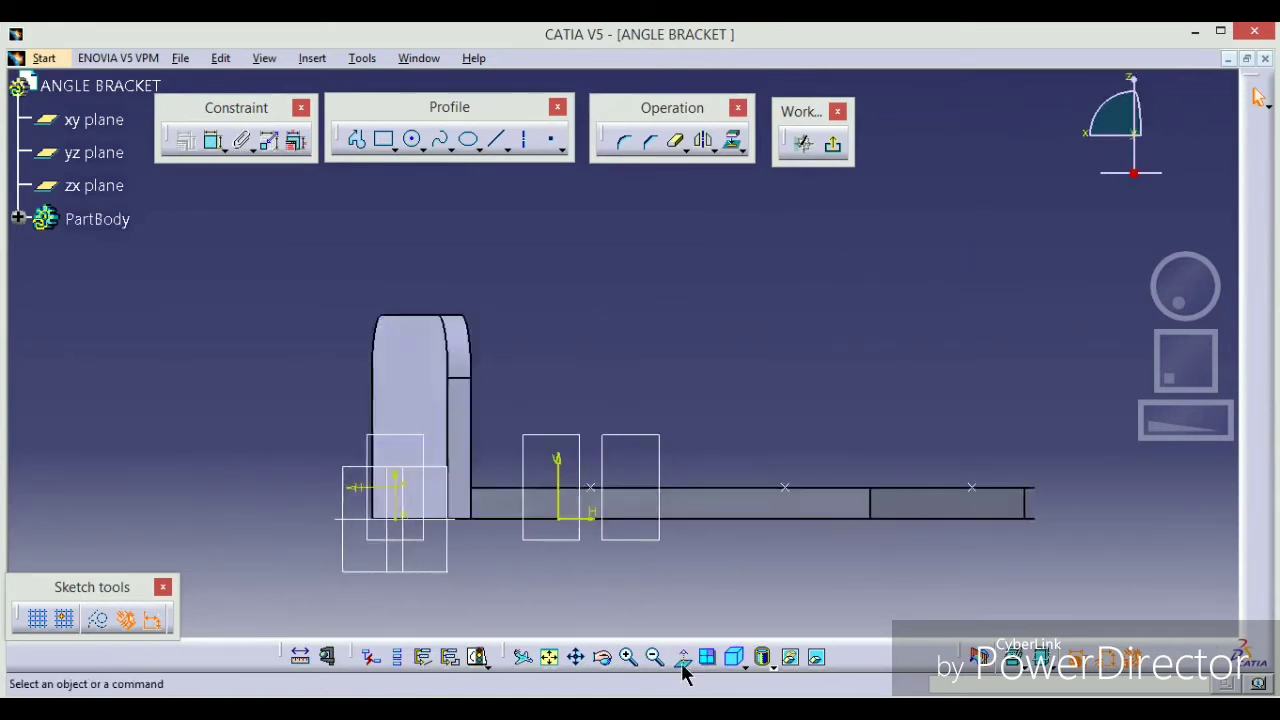
click(685, 668)
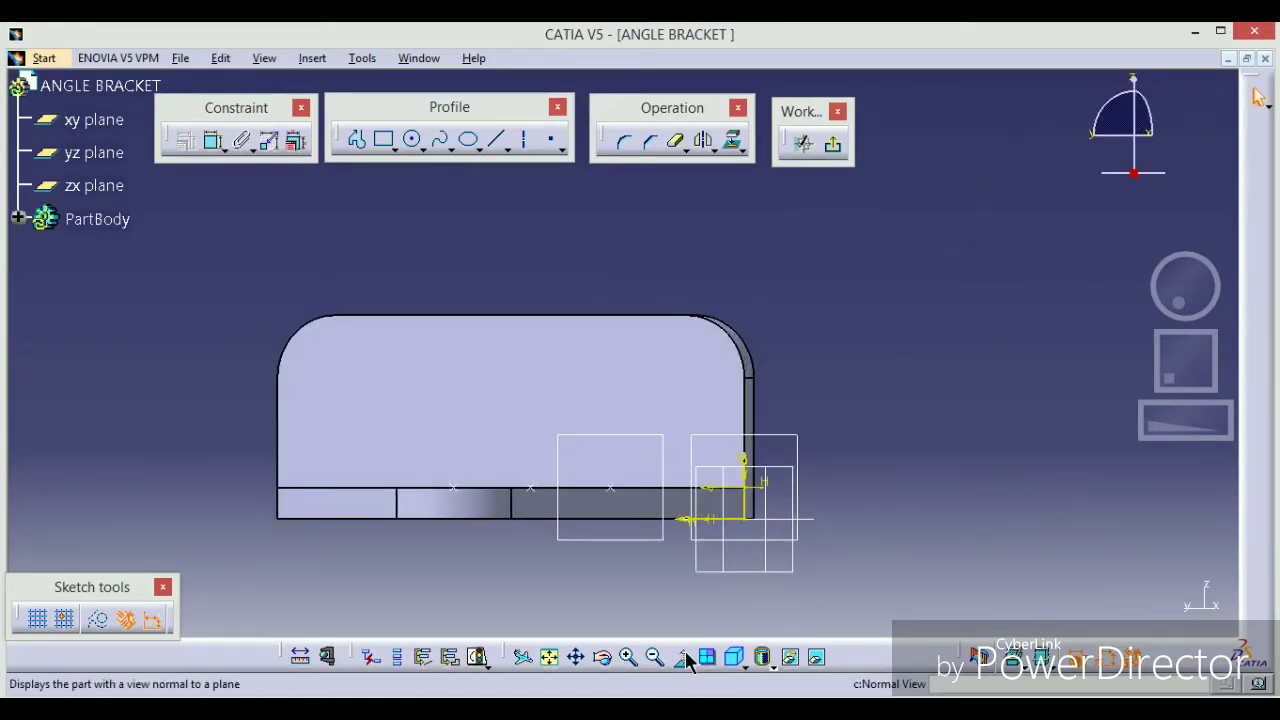
middle_drag(863, 320, 808, 370)
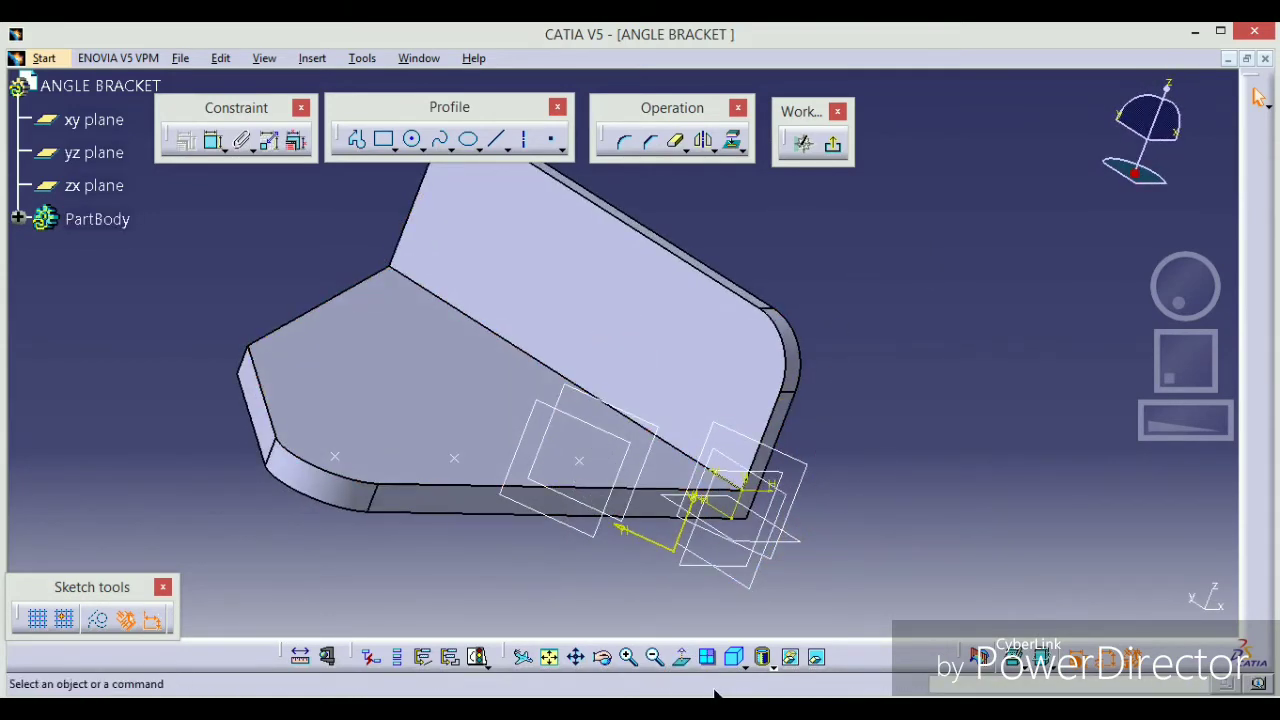
click(677, 660)
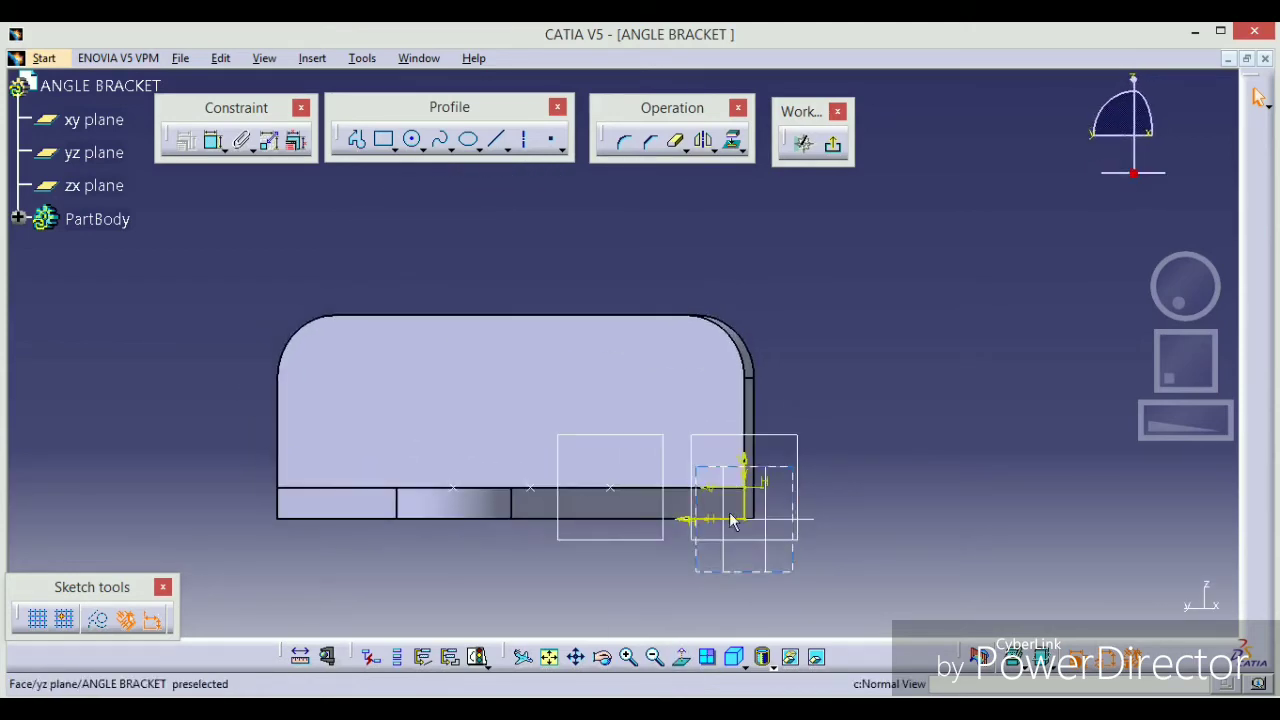
- Hide the angled reference plane at the flange corner and restore the view normal to the sketch
middle_drag(763, 268, 888, 396)
right_click(886, 398)
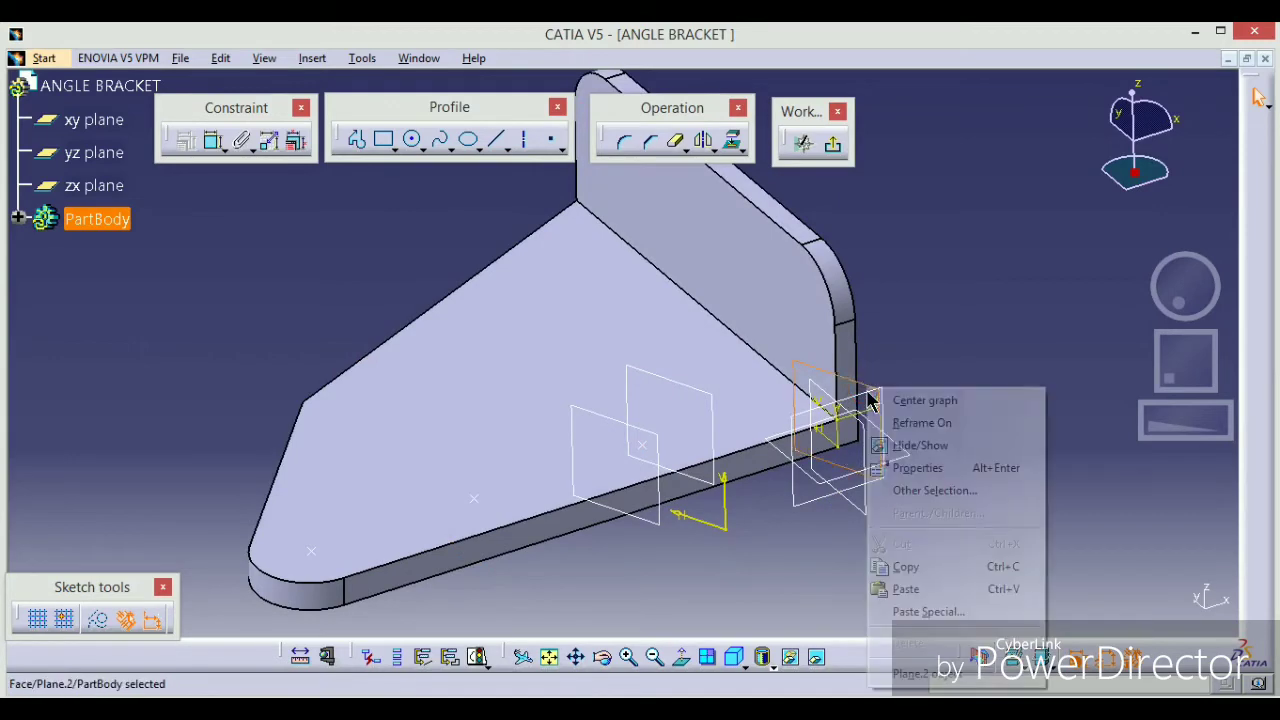
click(905, 445)
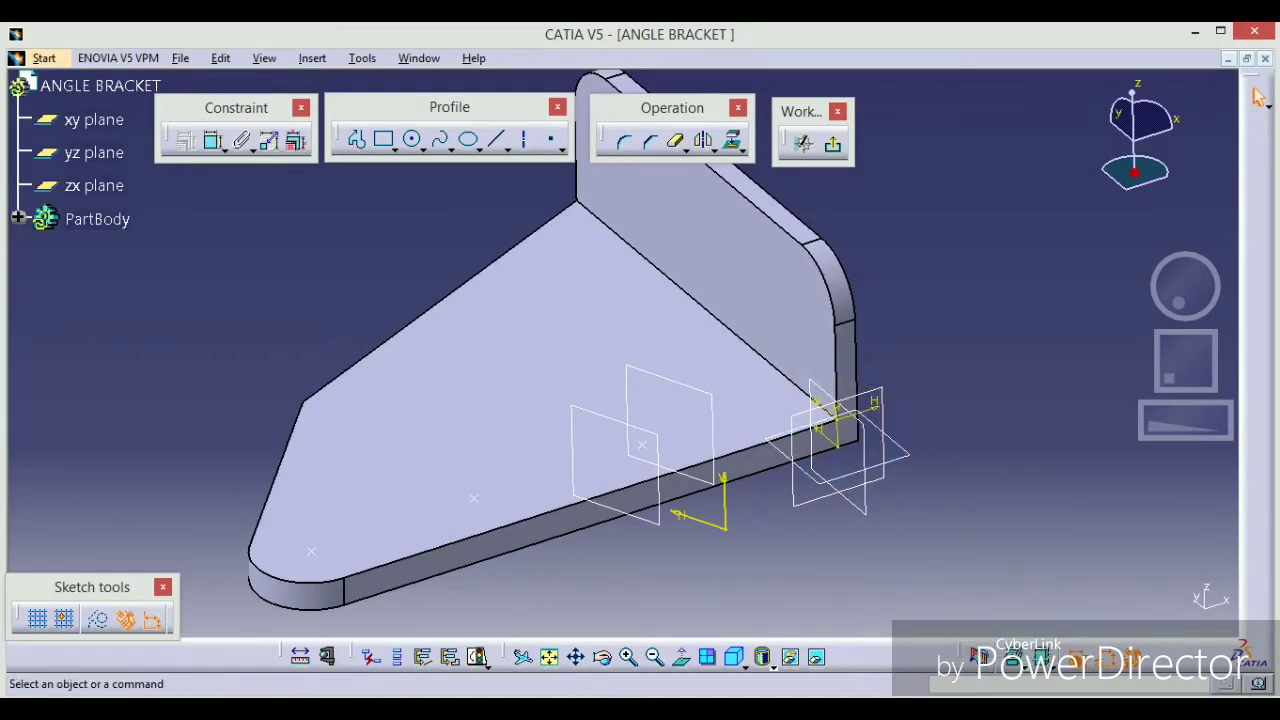
click(684, 664)
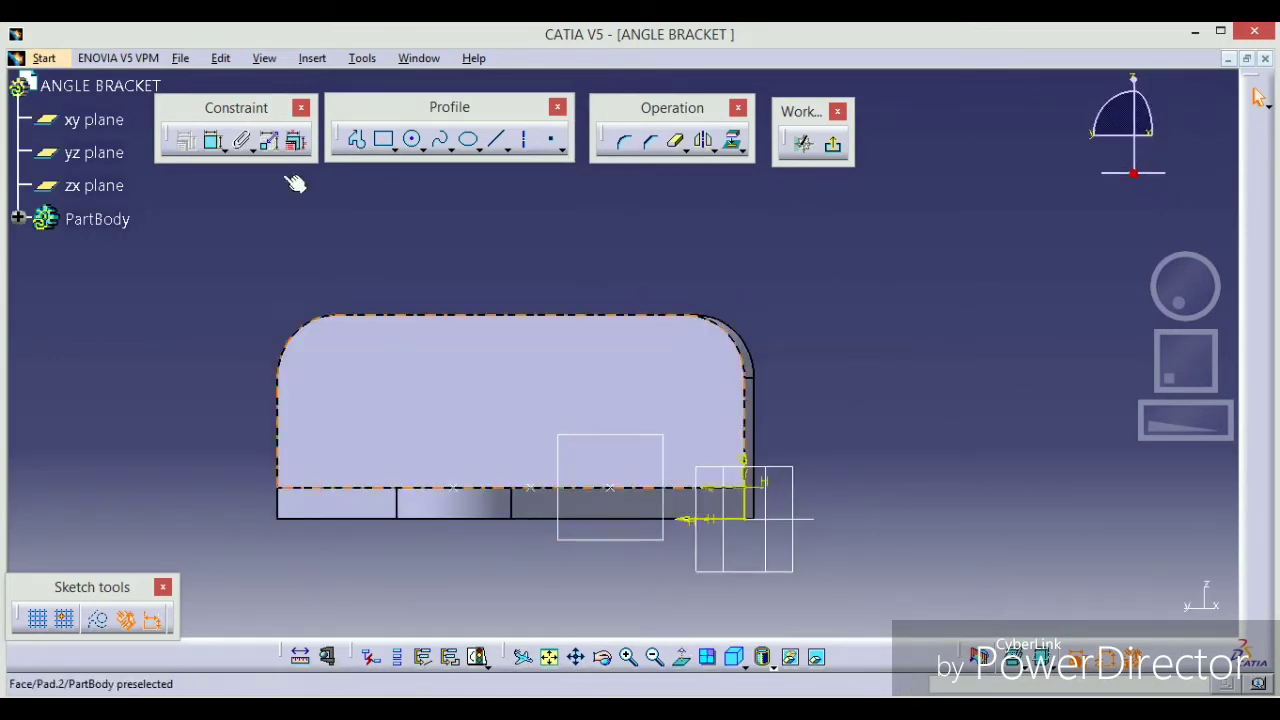
- Examine the angular pad's dimensions in Drawing1's auxiliary view A, and return to the ANGLE BRACKET sketch
click(412, 60)
click(428, 200)
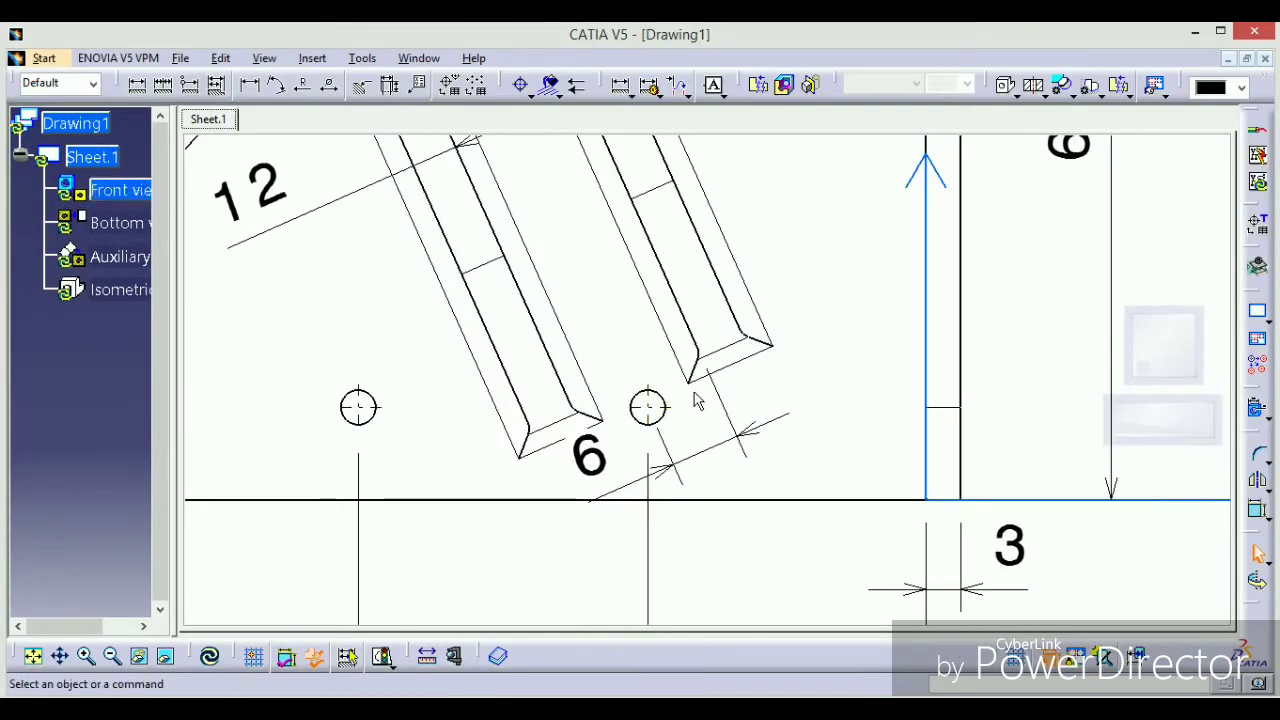
ctrl+middle_drag(697, 401, 694, 609)
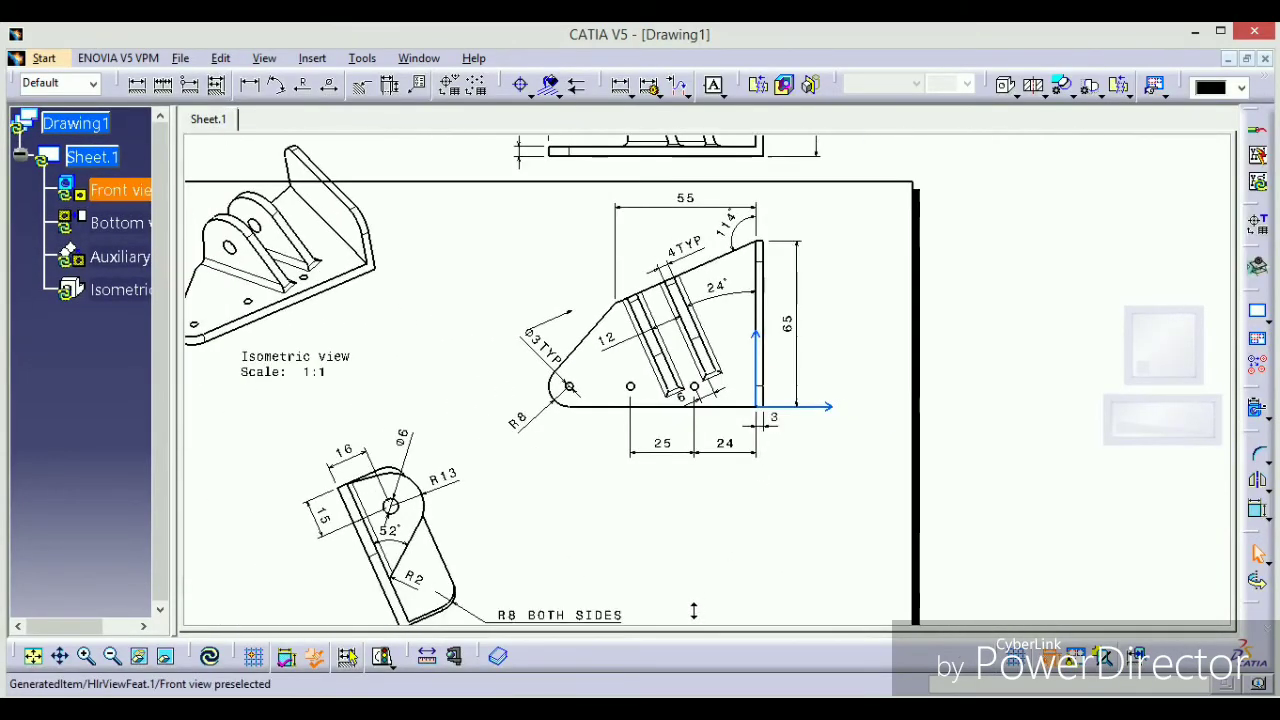
mouse_move(551, 443)
middle_down()
mouse_move(600, 440)
mouse_move(790, 305)
mouse_move(761, 345)
mouse_move(524, 295)
middle_up()
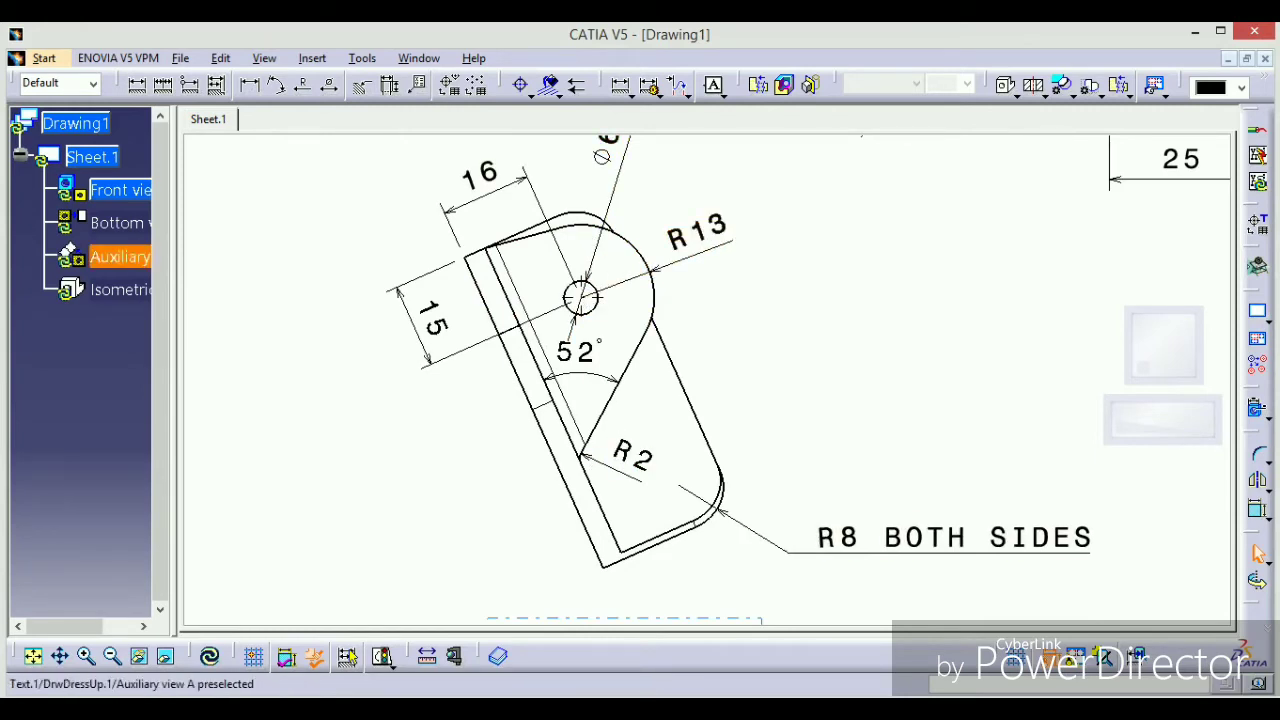
click(418, 58)
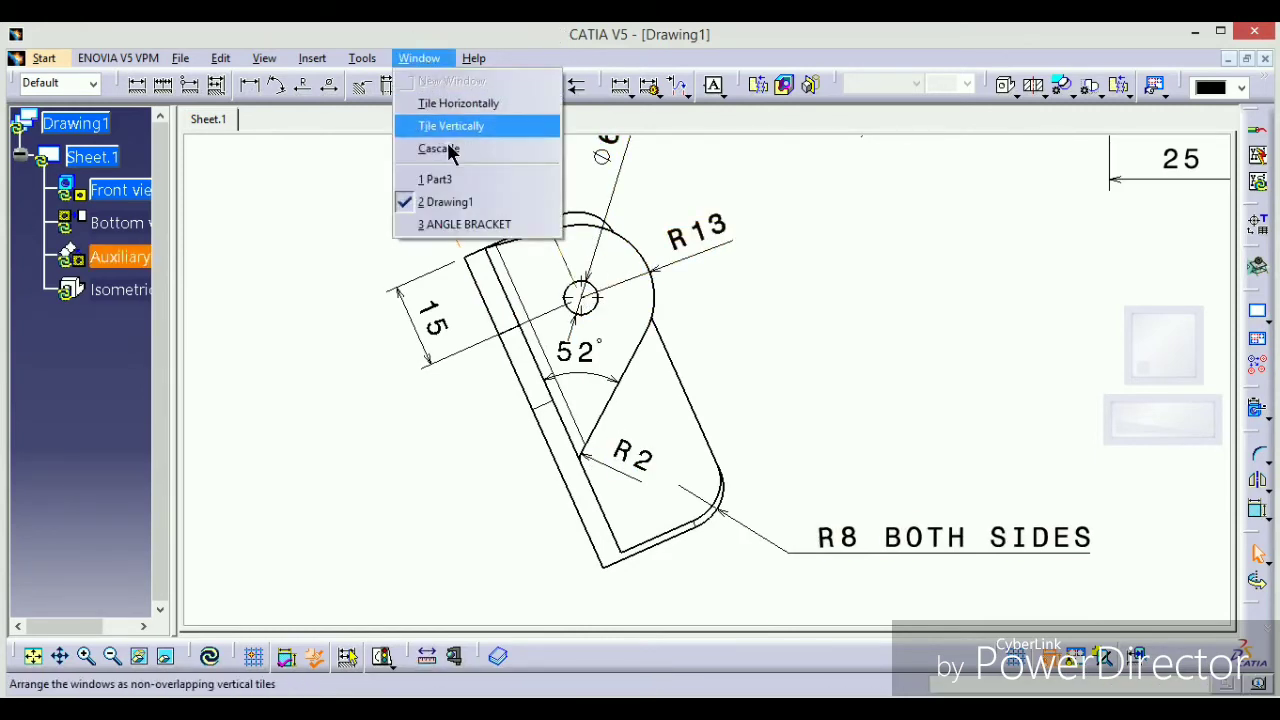
click(470, 219)
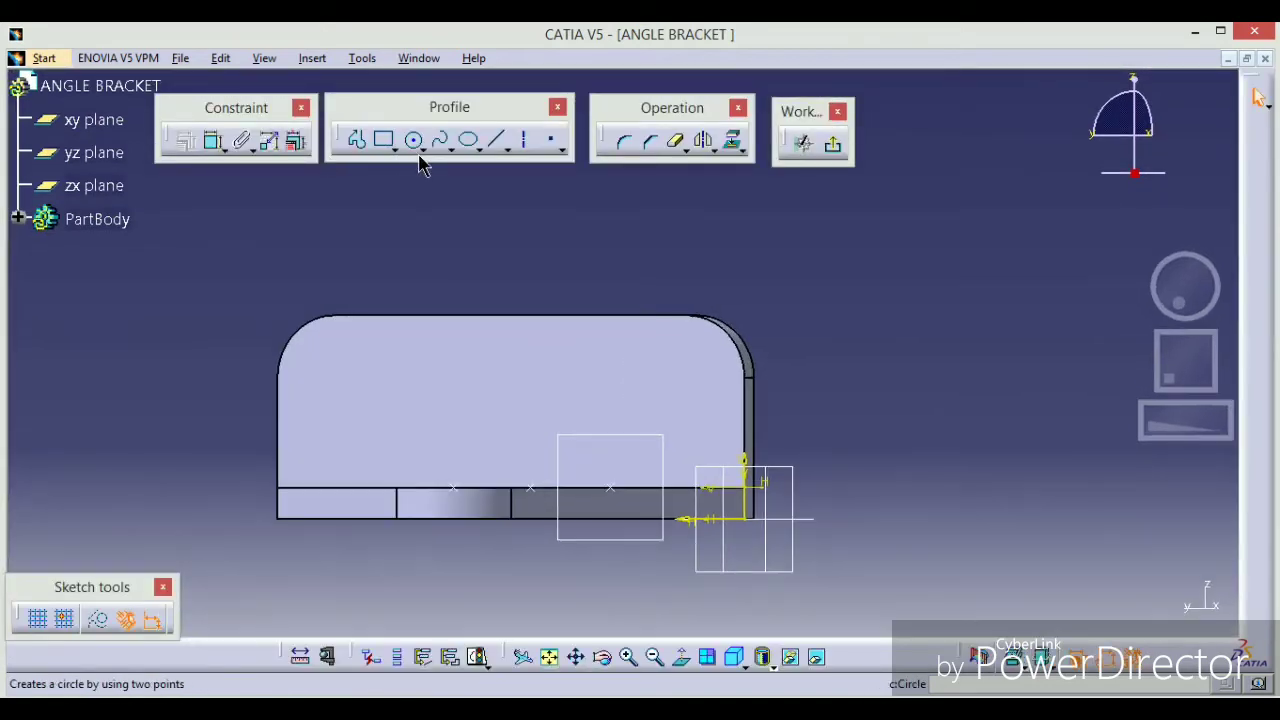
- Sketch a circle beside the flange, on the sketch origin side, and dimension it with a radius of 13 mm
click(413, 139)
click(844, 377)
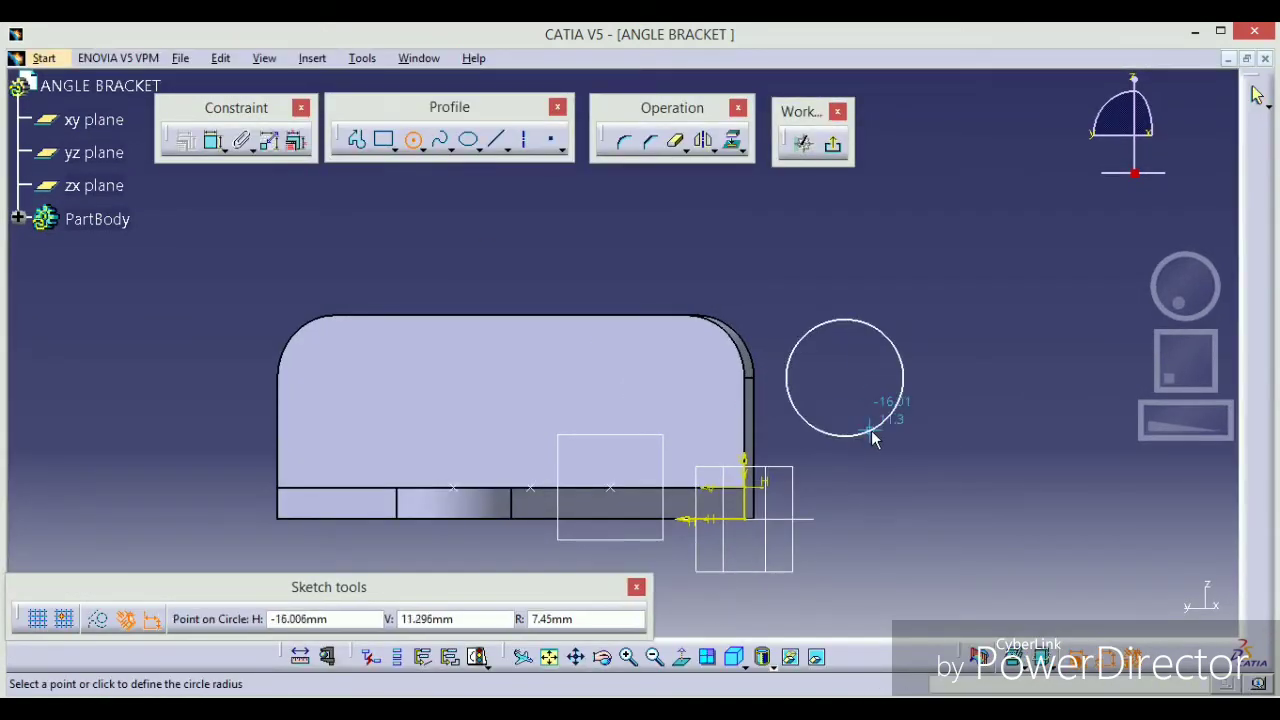
click(886, 419)
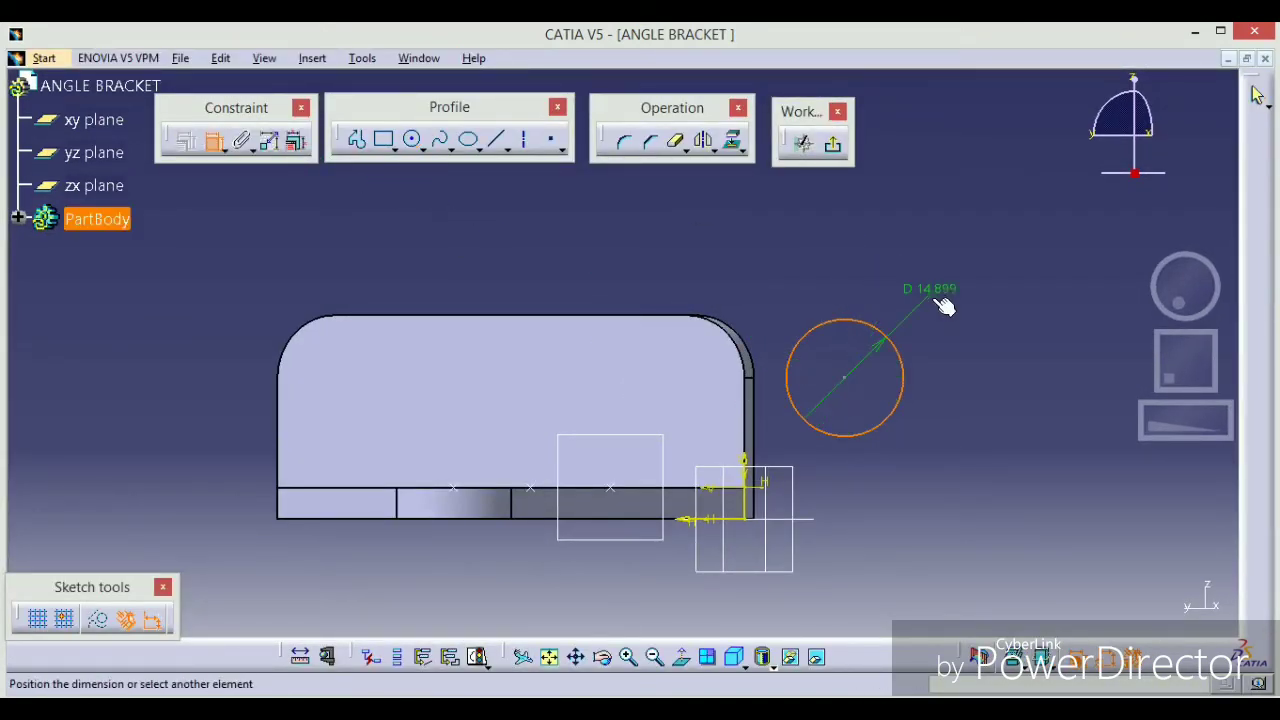
click(943, 295)
double_click(943, 295)
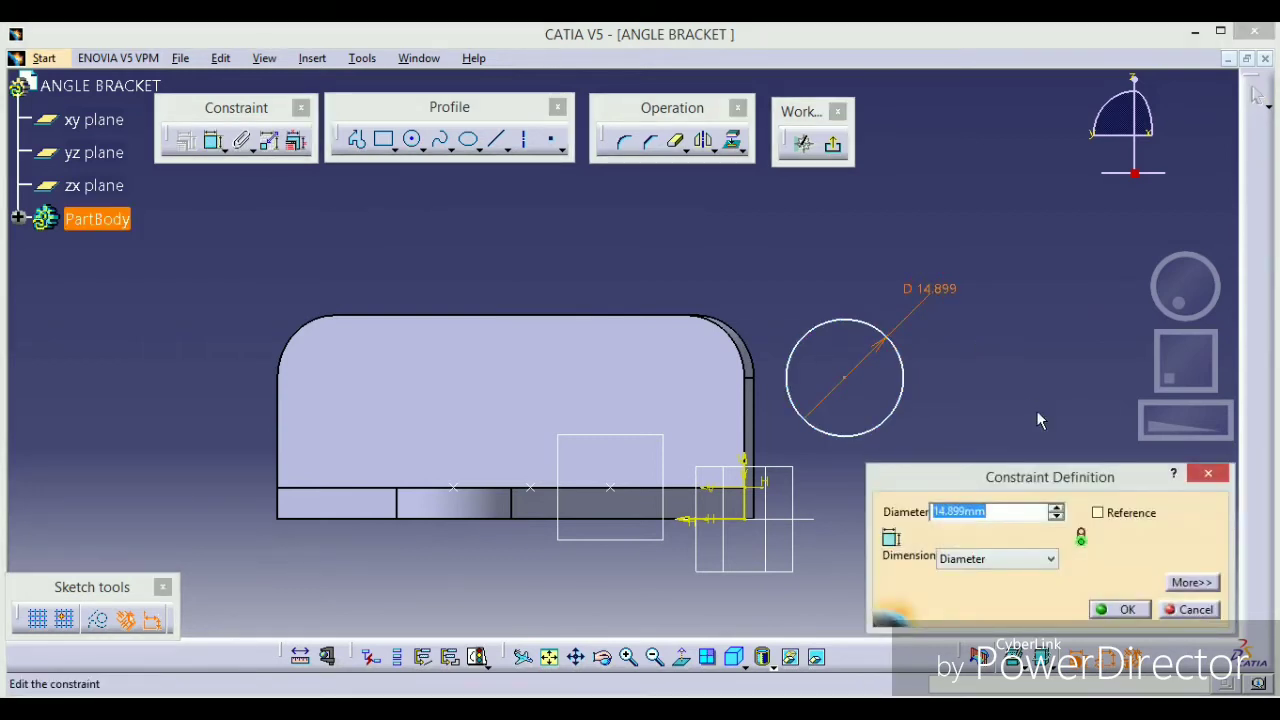
click(997, 559)
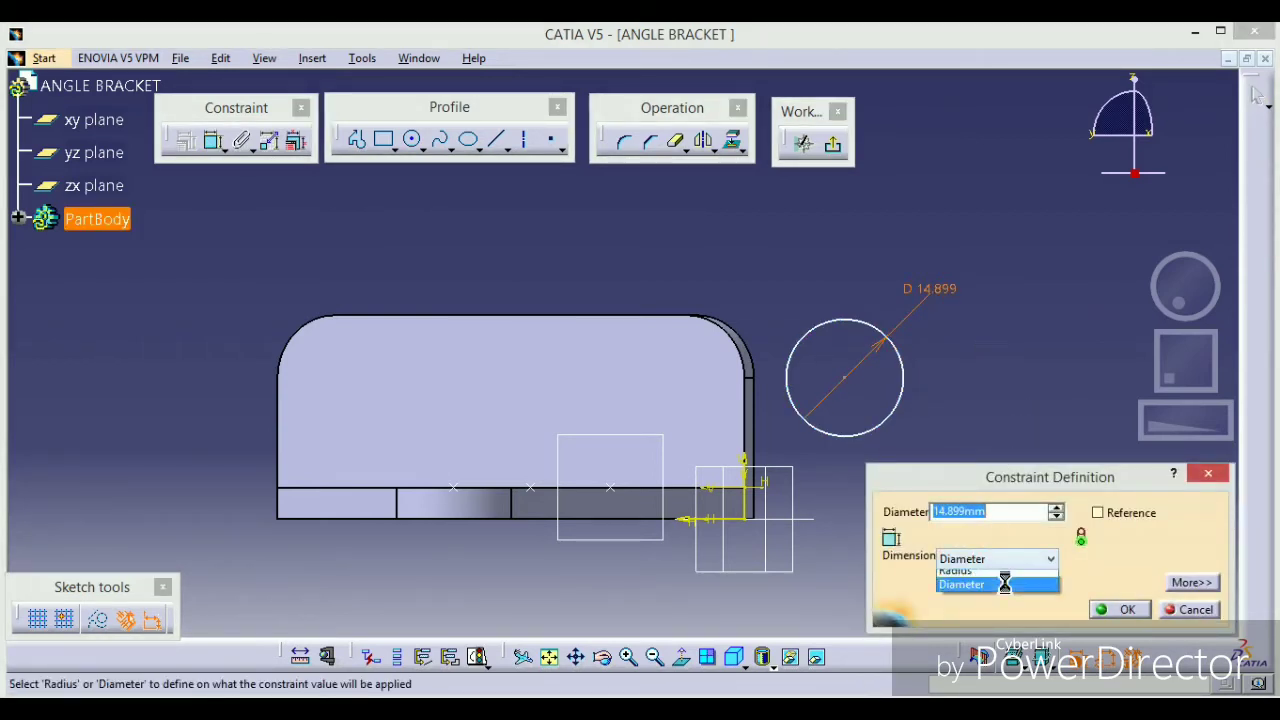
click(991, 572)
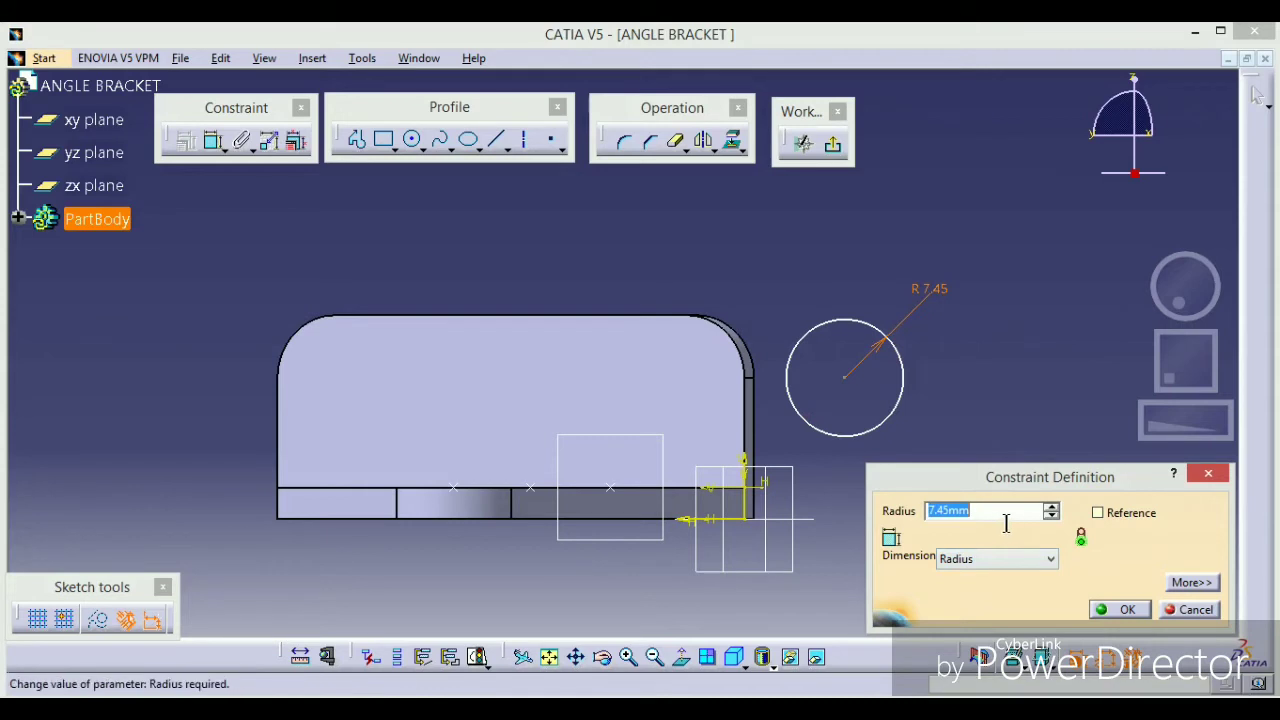
key(Return)
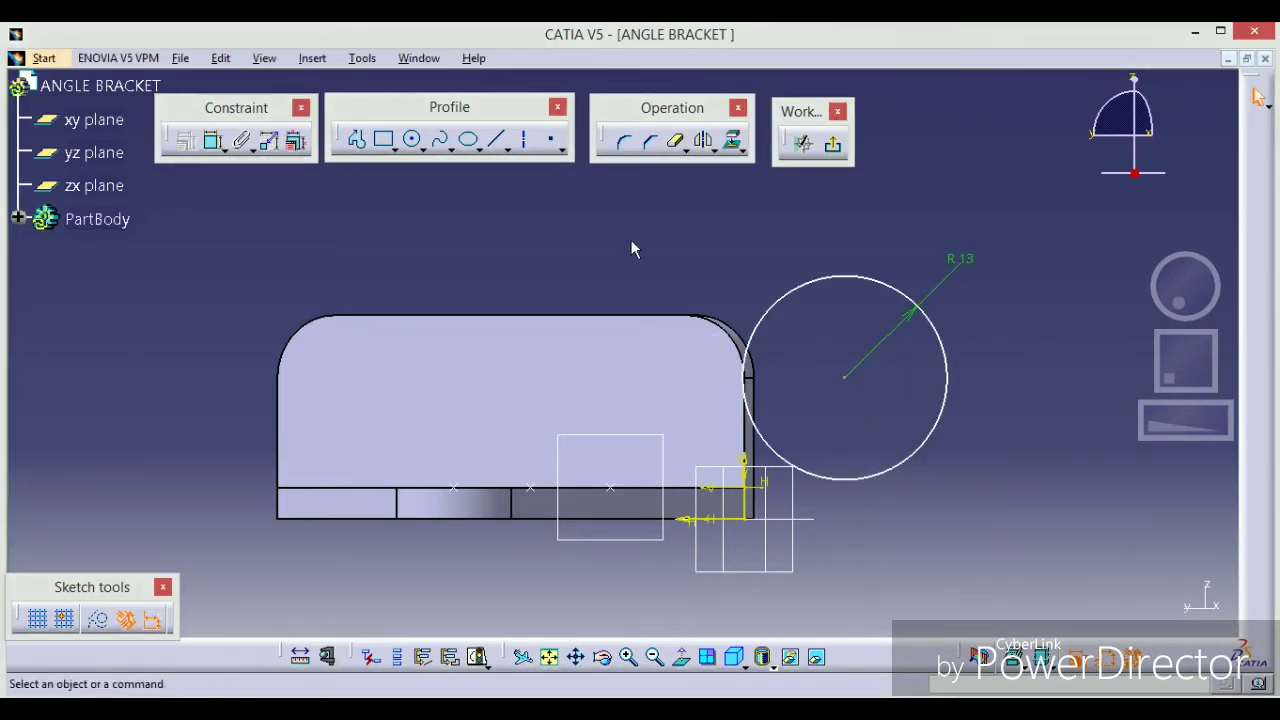
- Move the R13 circle over the rounded flange corner at the end away from the sketch origin
middle_drag(623, 343, 561, 298)
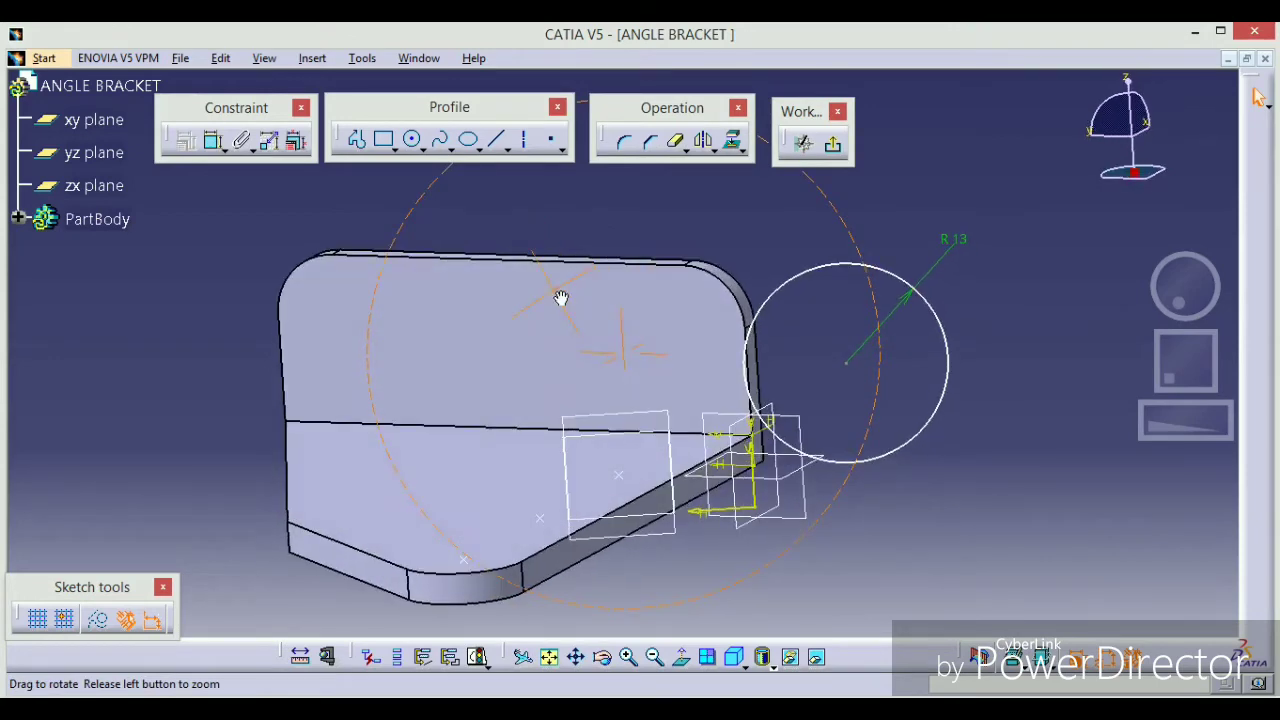
click(688, 660)
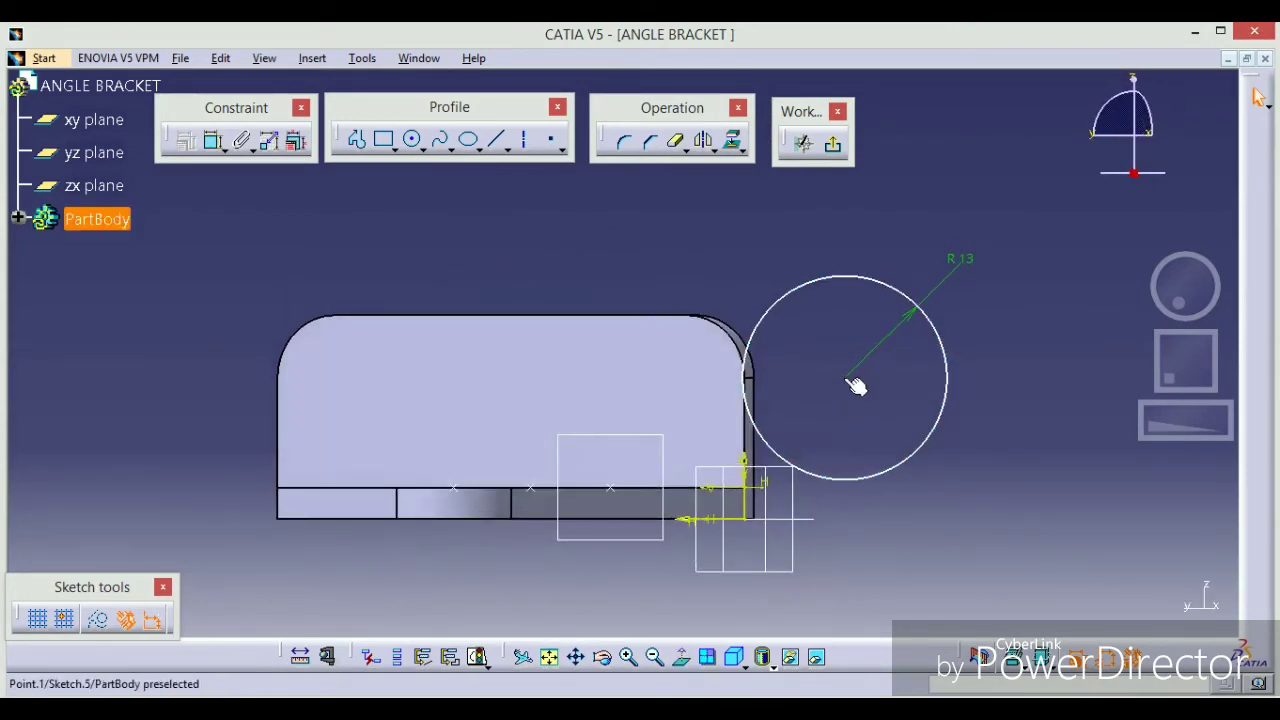
drag(653, 389, 369, 357)
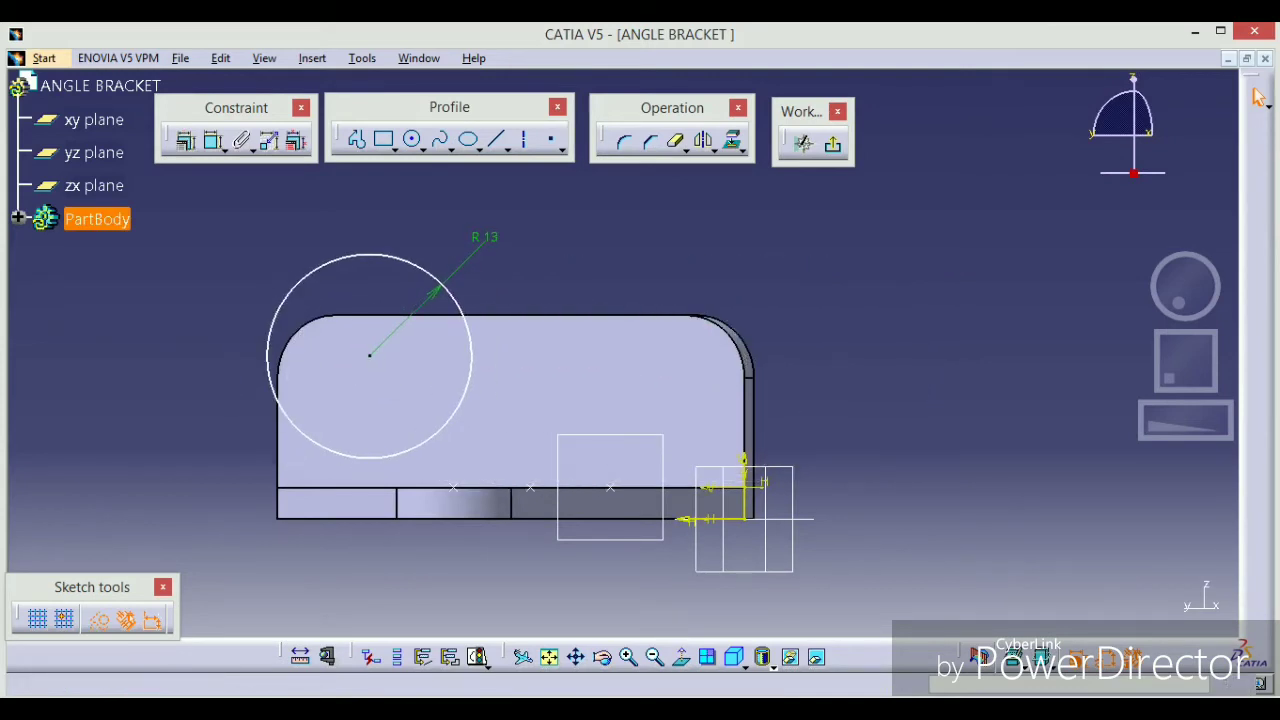
click(213, 140)
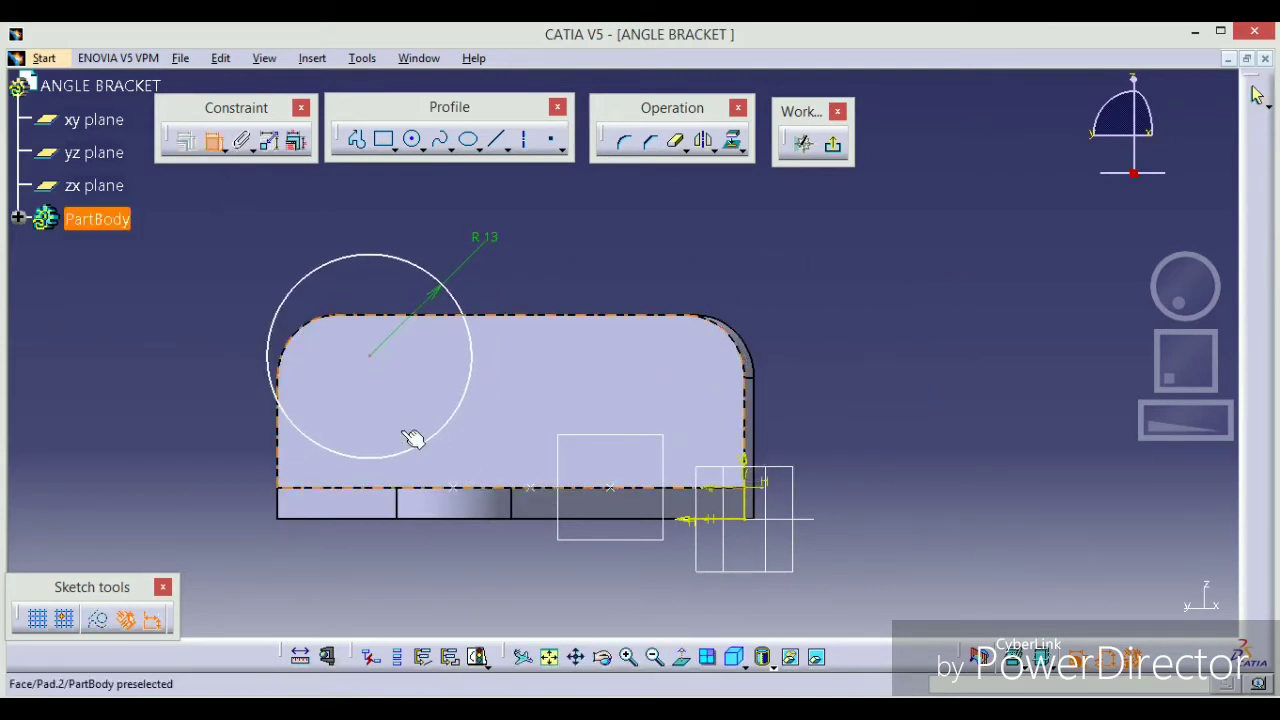
click(372, 357)
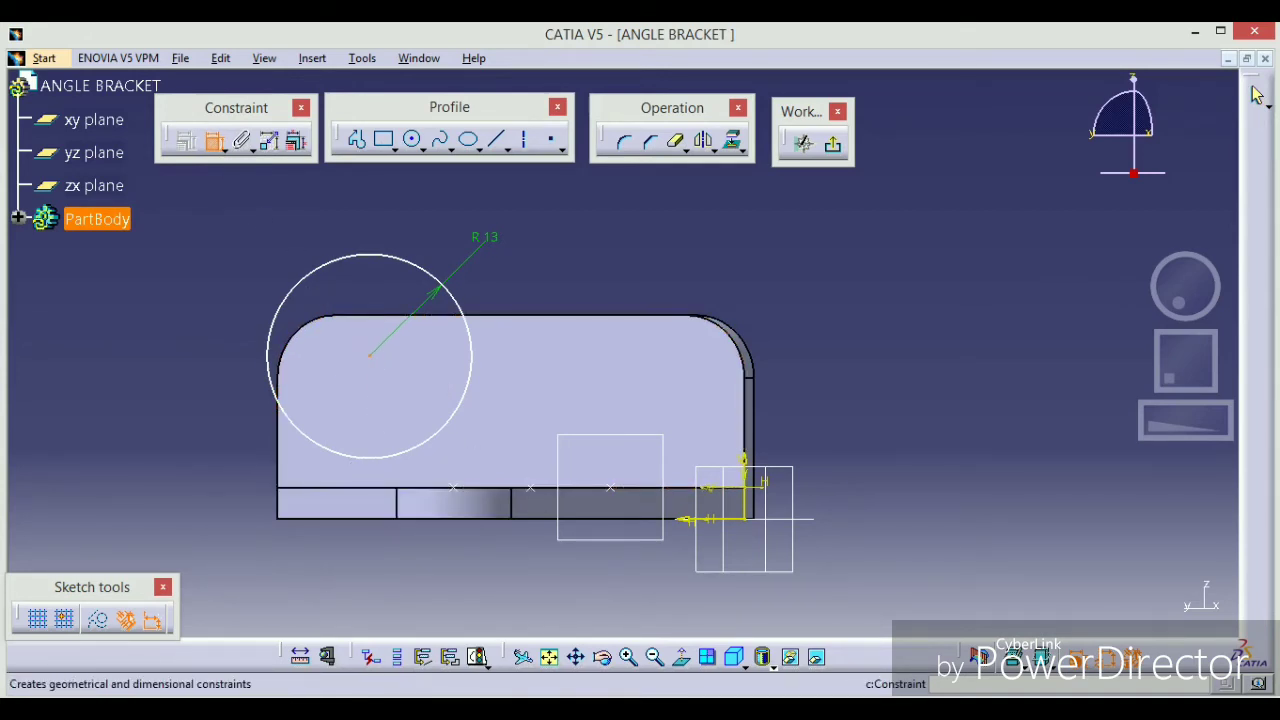
click(212, 140)
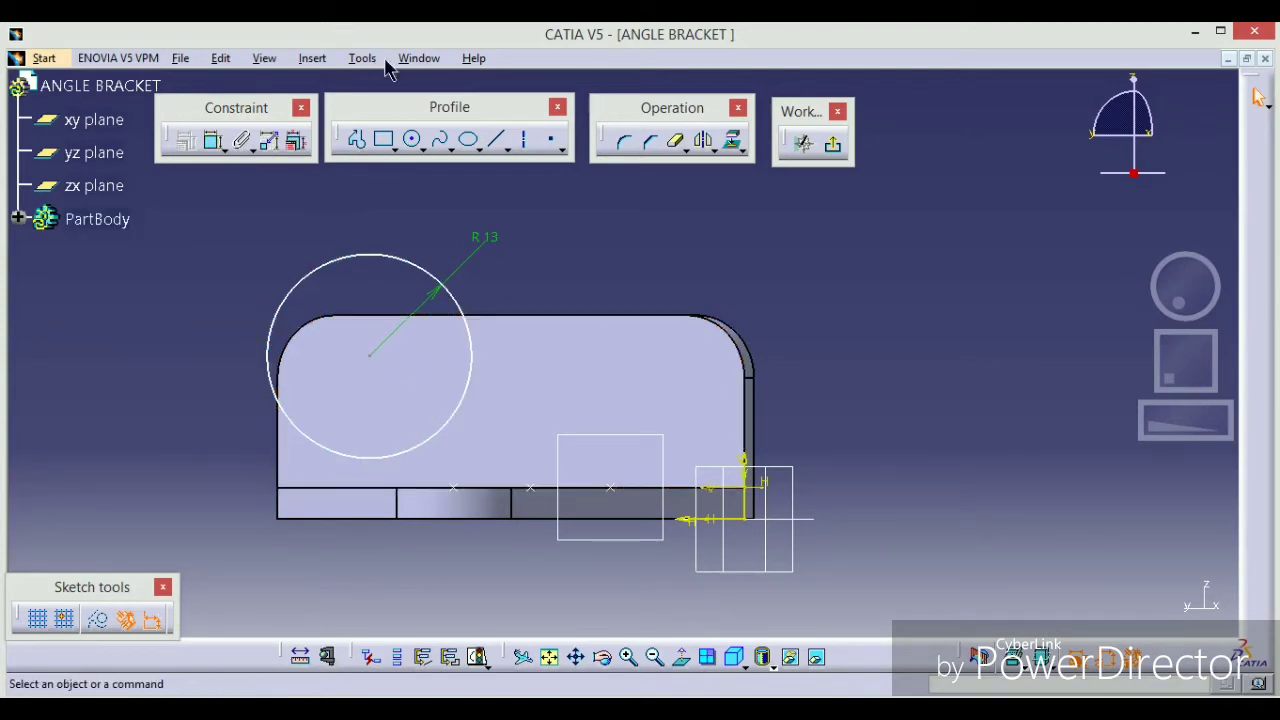
- Check the hole centre's location dimensions in Drawing1's auxiliary view A, and return to the ANGLE BRACKET sketch
click(418, 58)
click(440, 202)
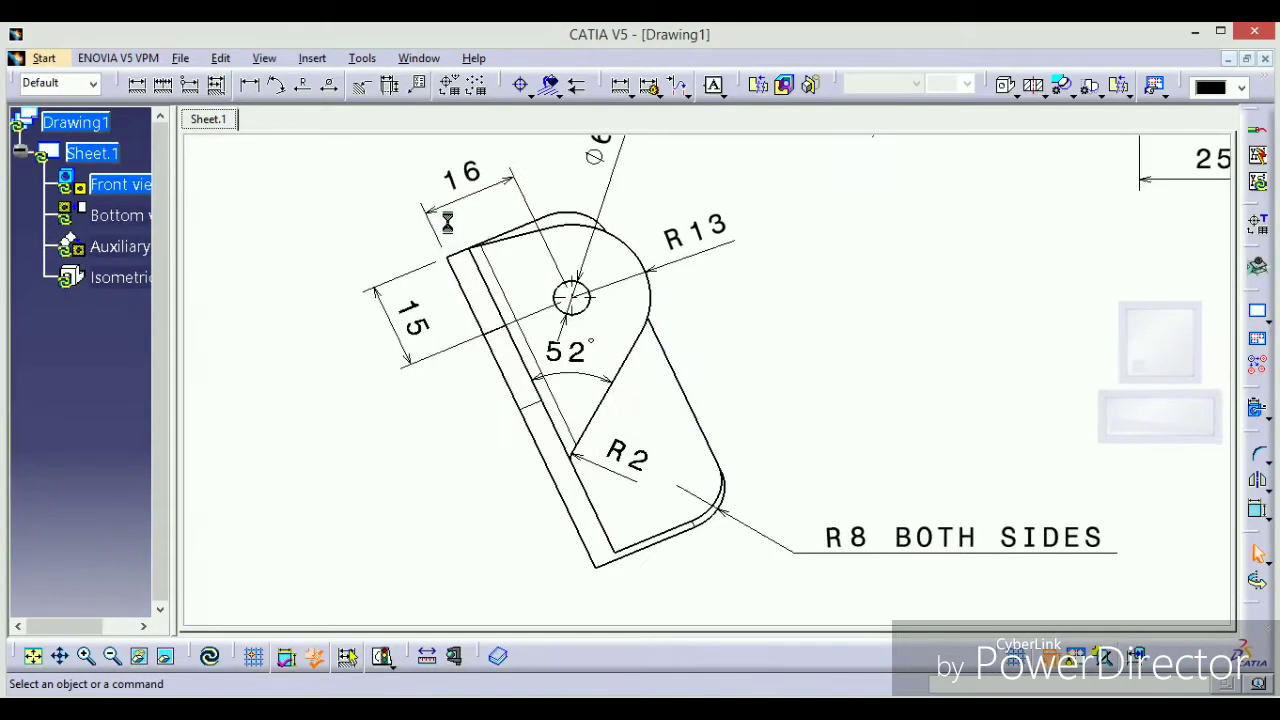
ctrl+middle_drag(485, 409, 562, 459)
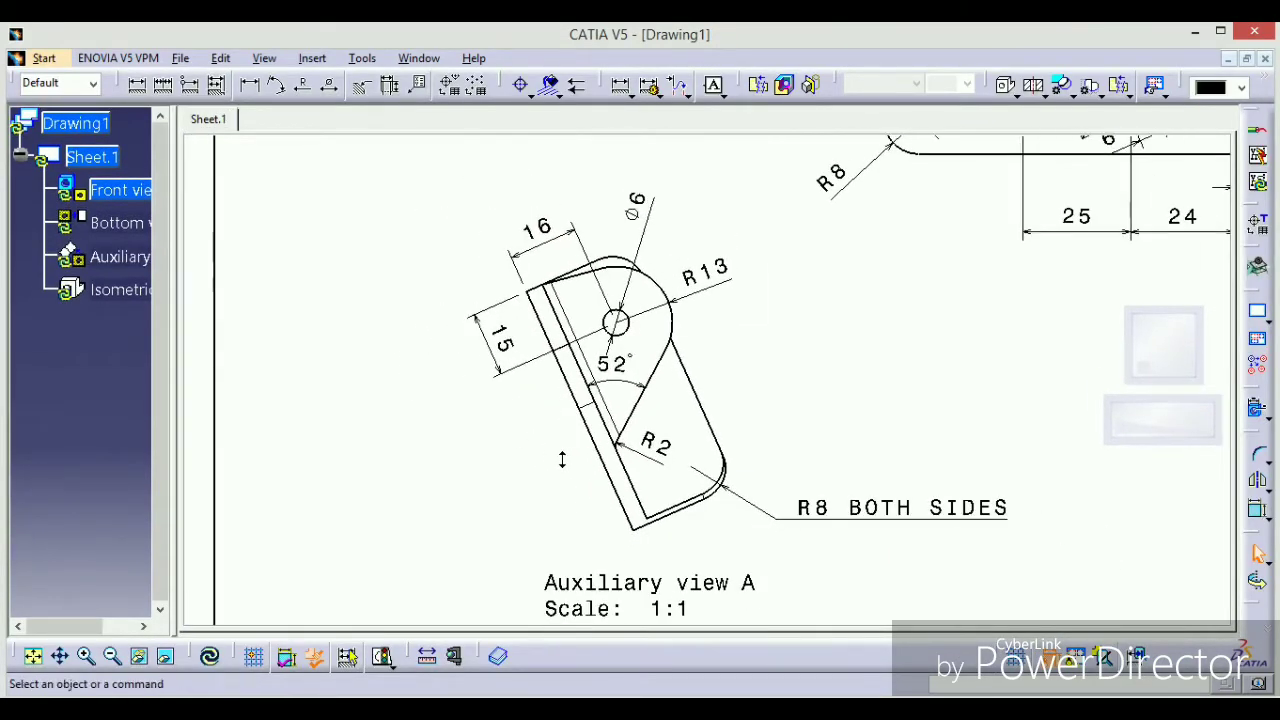
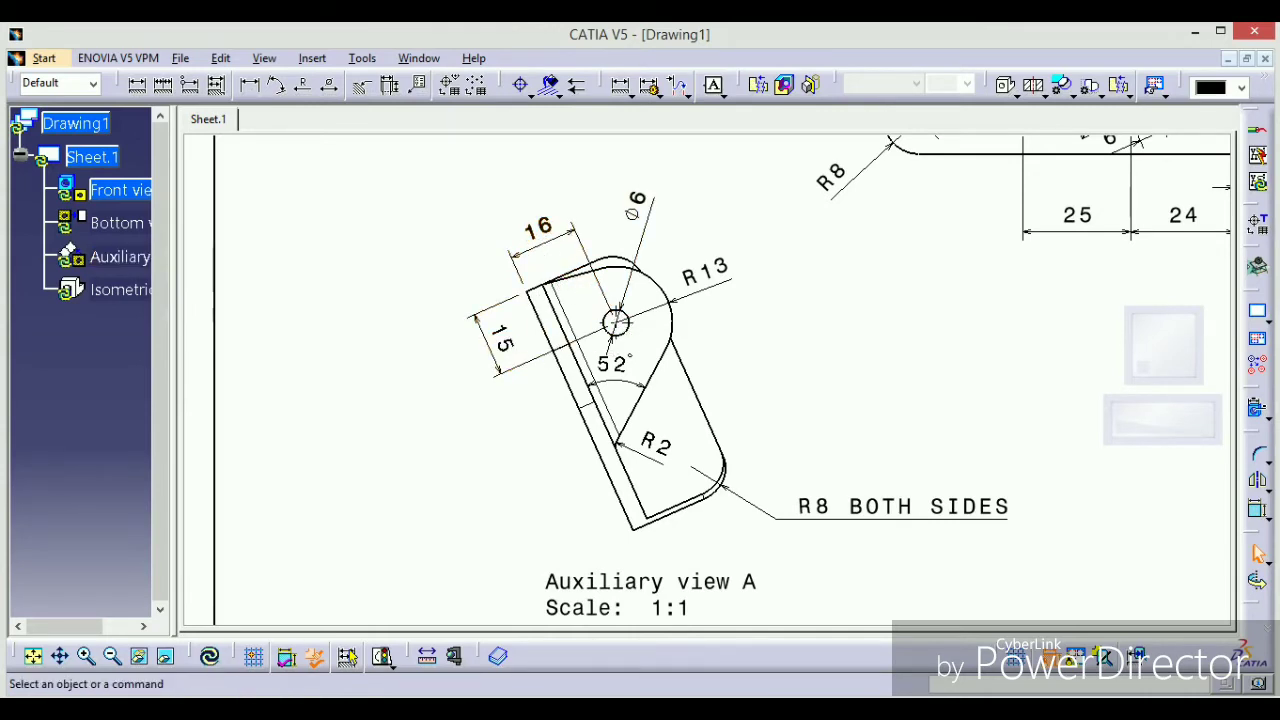
click(419, 58)
click(452, 224)
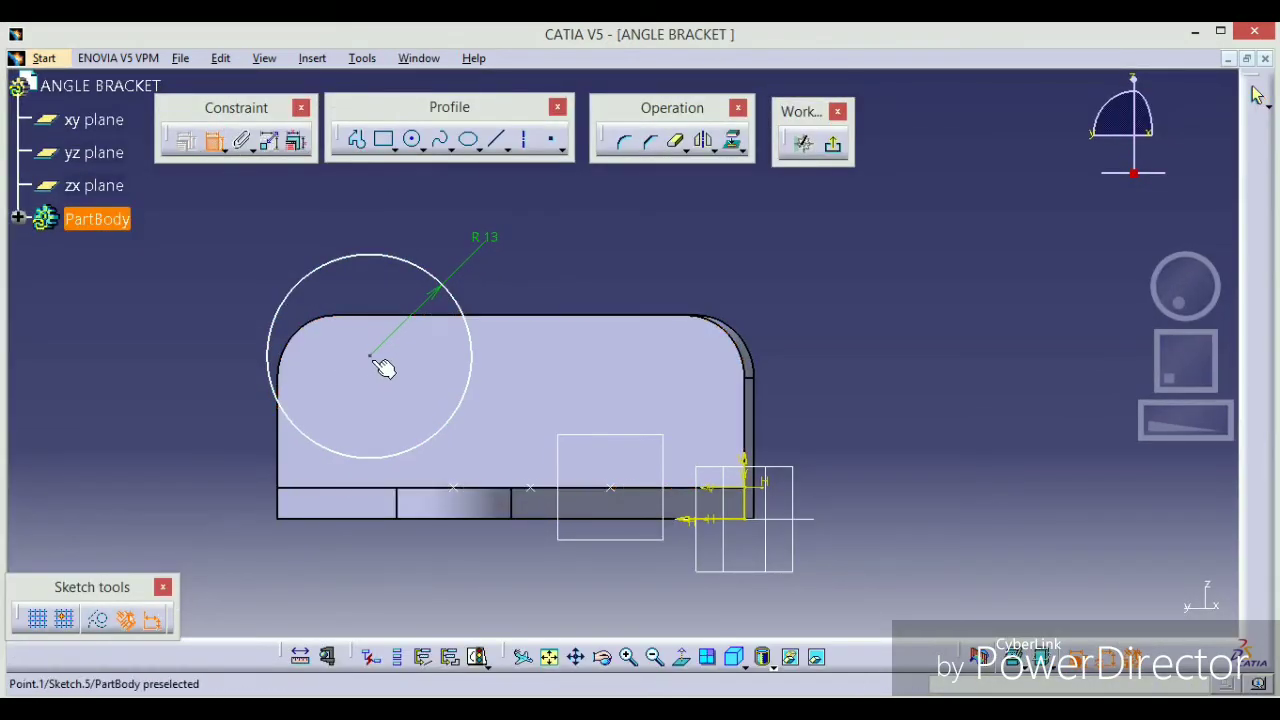
- Dimension the circle's centre horizontally from the flange's end edge and vertically from the base plate's bottom edge
click(288, 433)
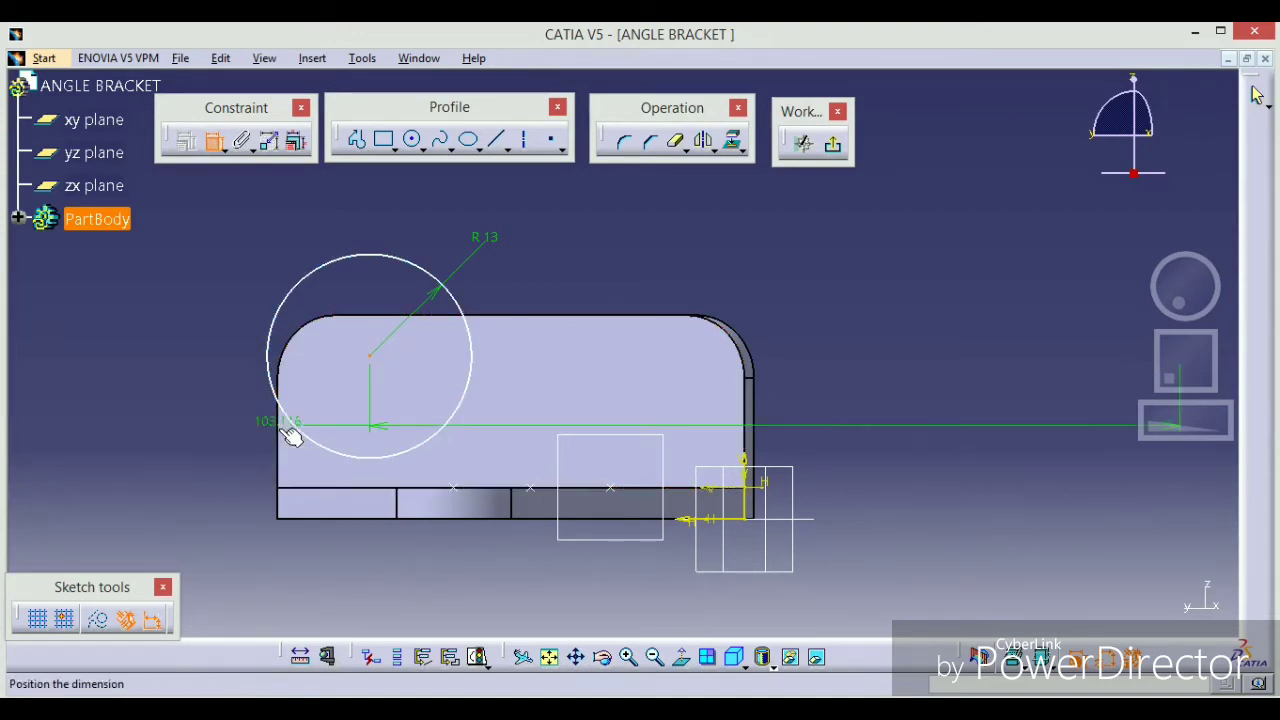
click(213, 145)
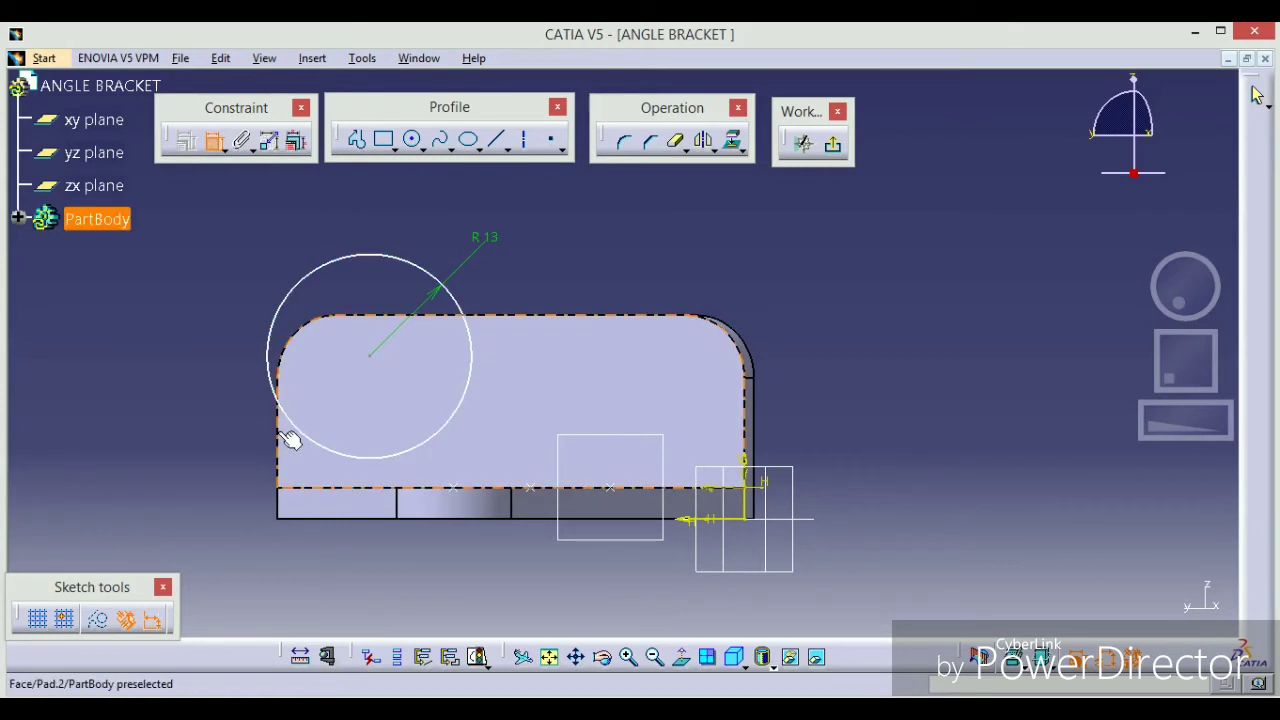
click(369, 355)
click(335, 578)
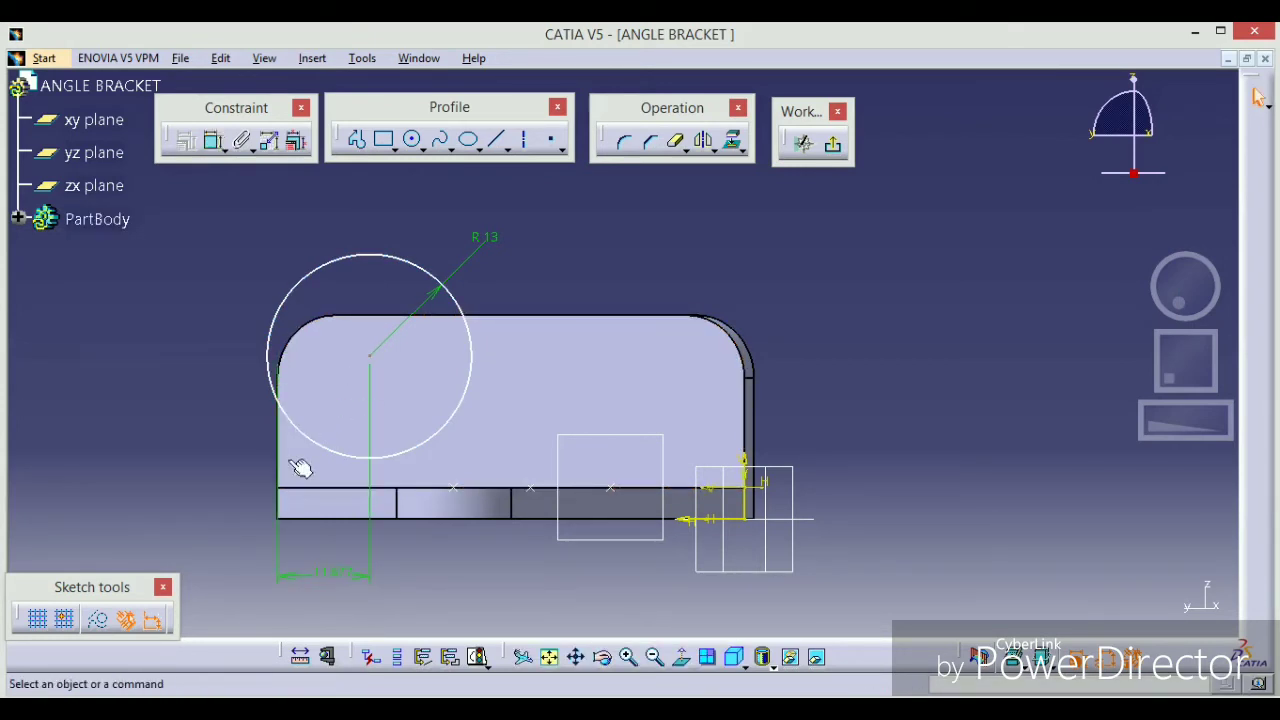
click(214, 140)
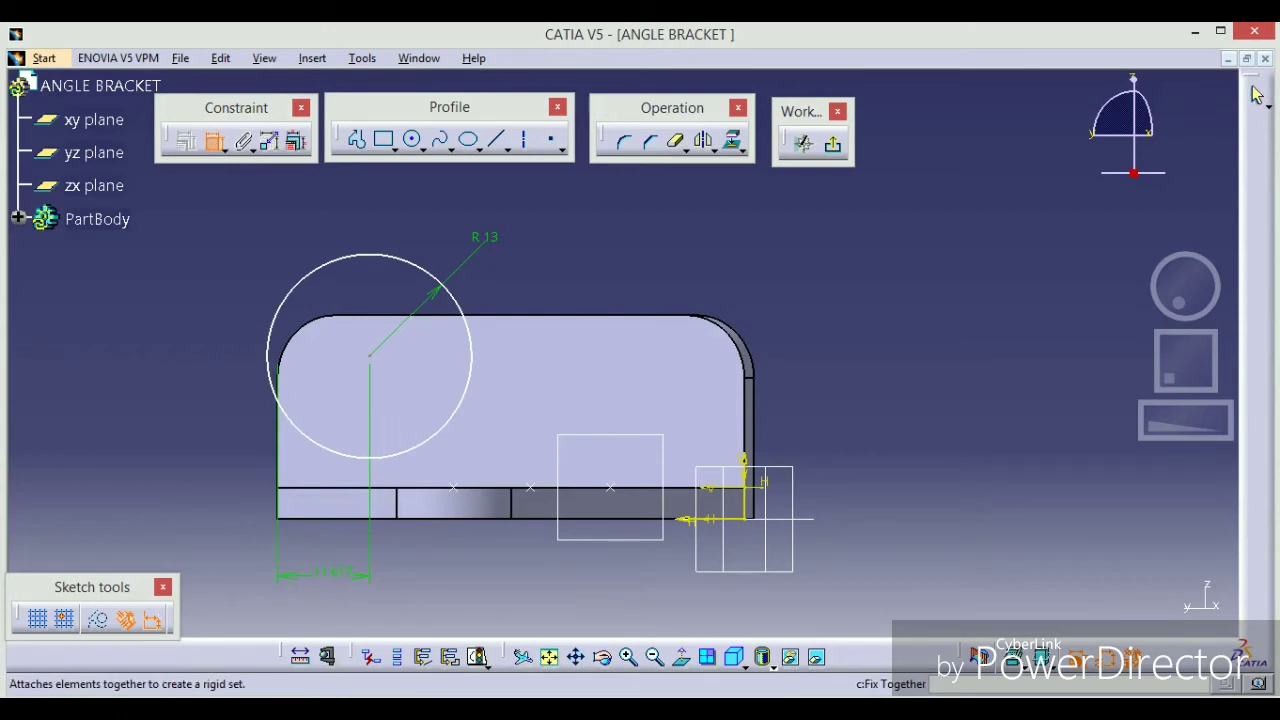
click(318, 525)
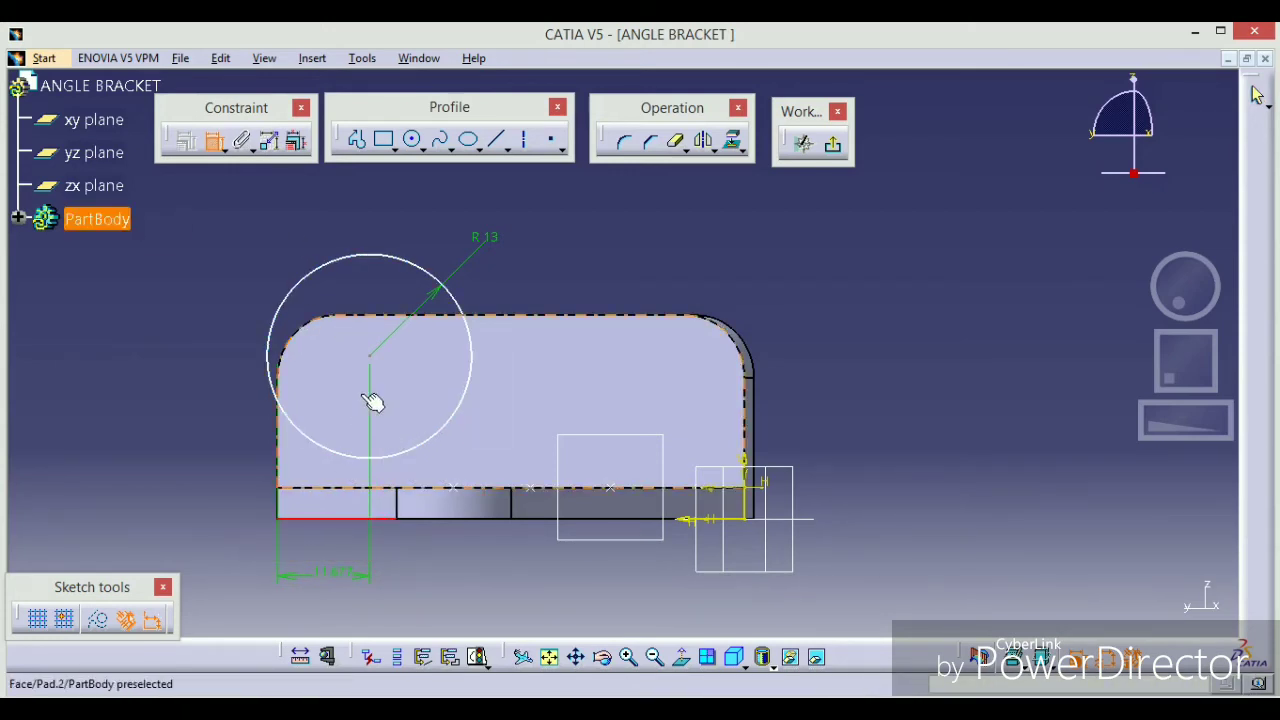
click(372, 358)
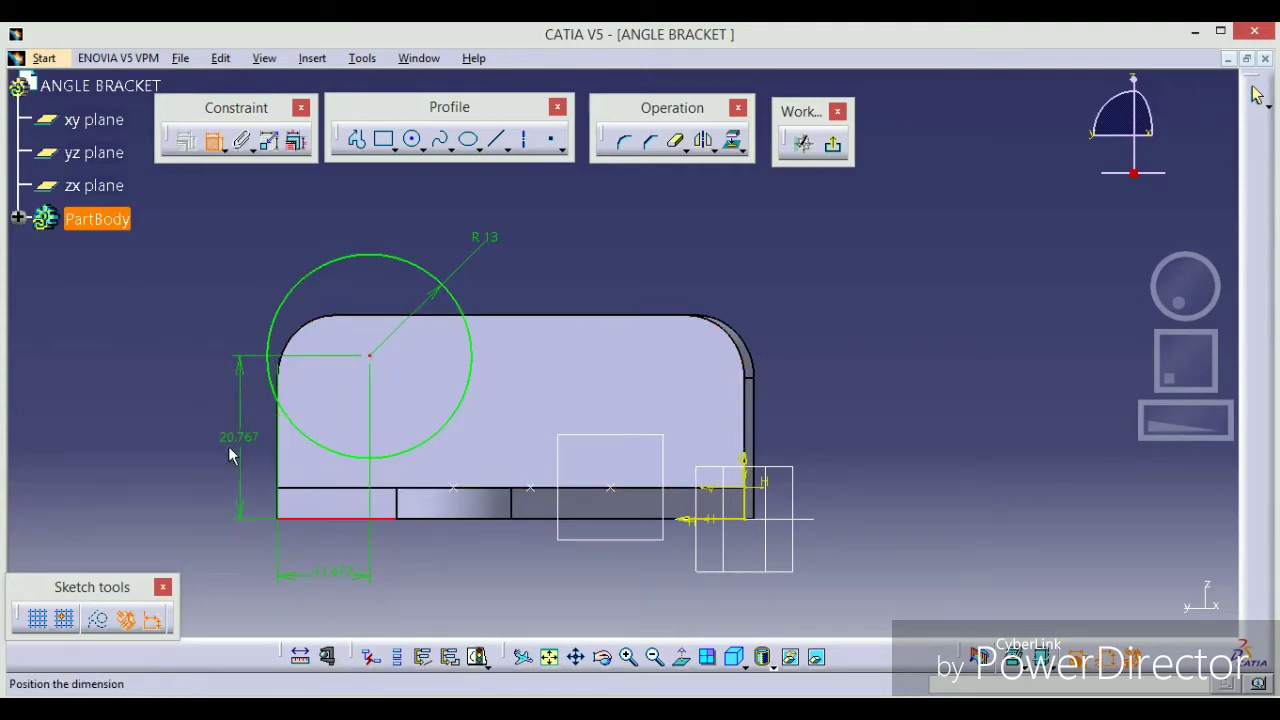
click(196, 460)
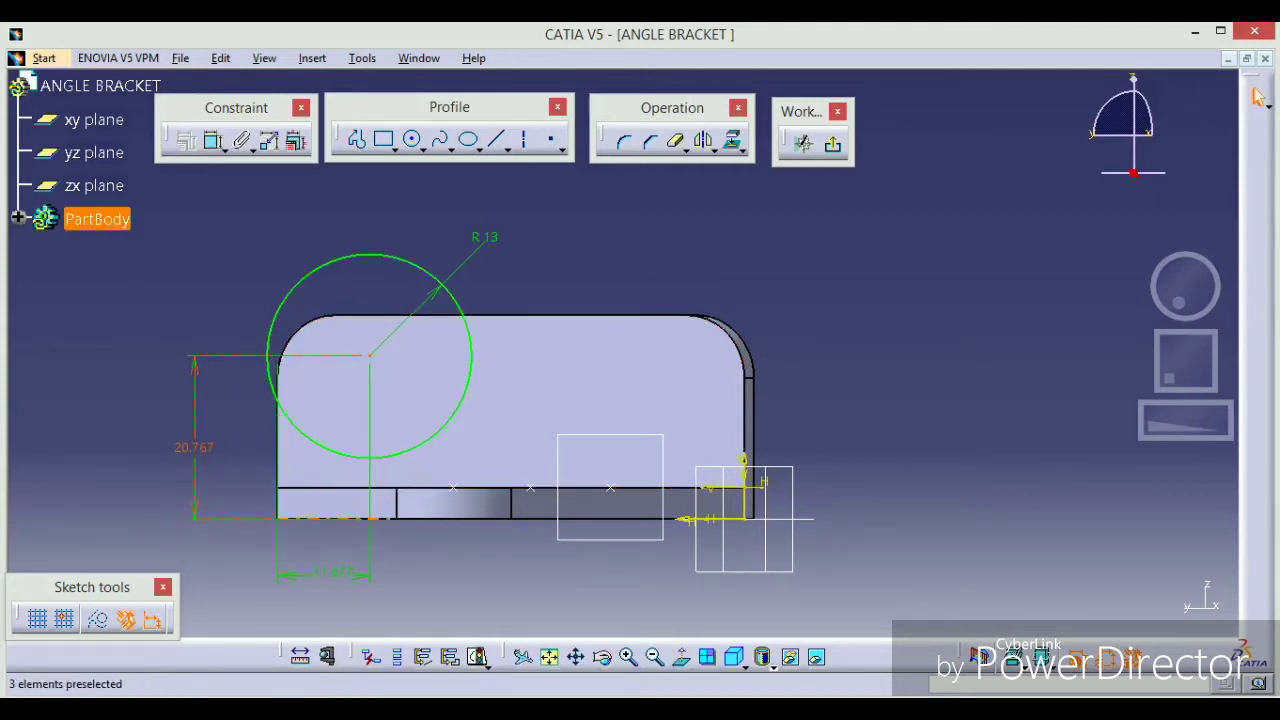
- Set the circle centre's height above the base plate's bottom edge to 16 mm and its distance from the flange's end edge to 15 mm
double_click(209, 466)
text(1)
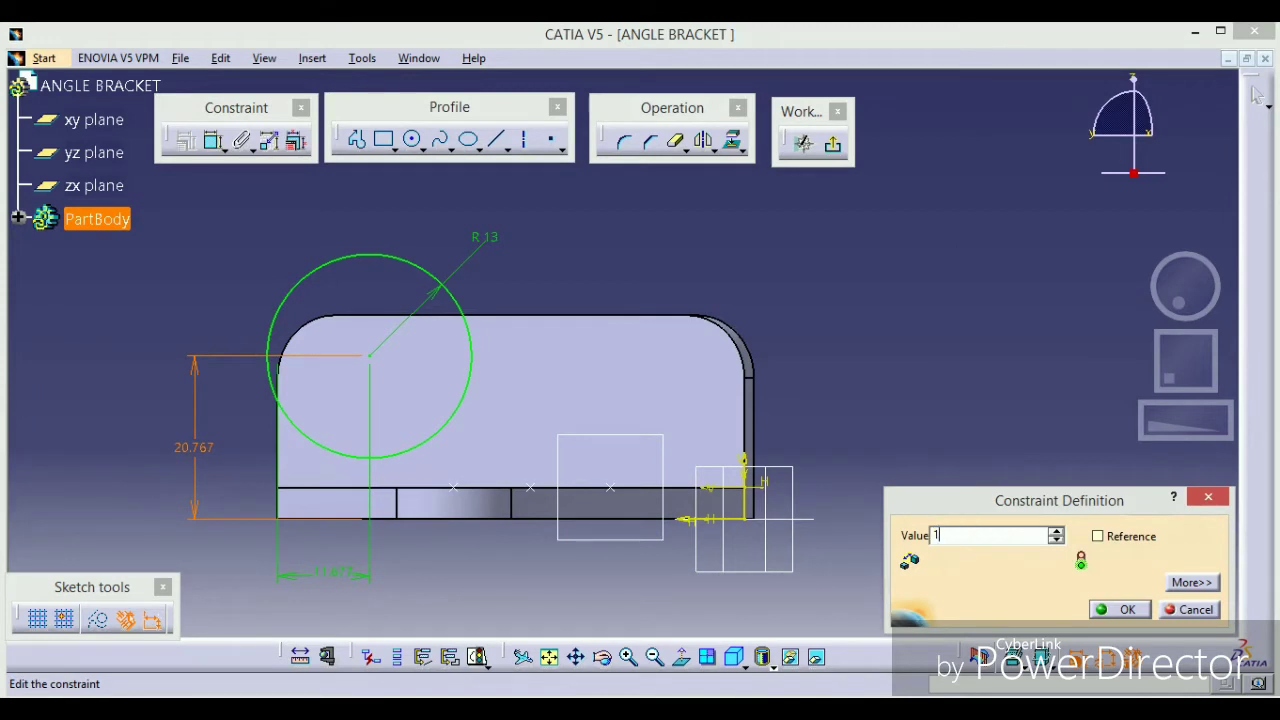
text(6mm)
key(Return)
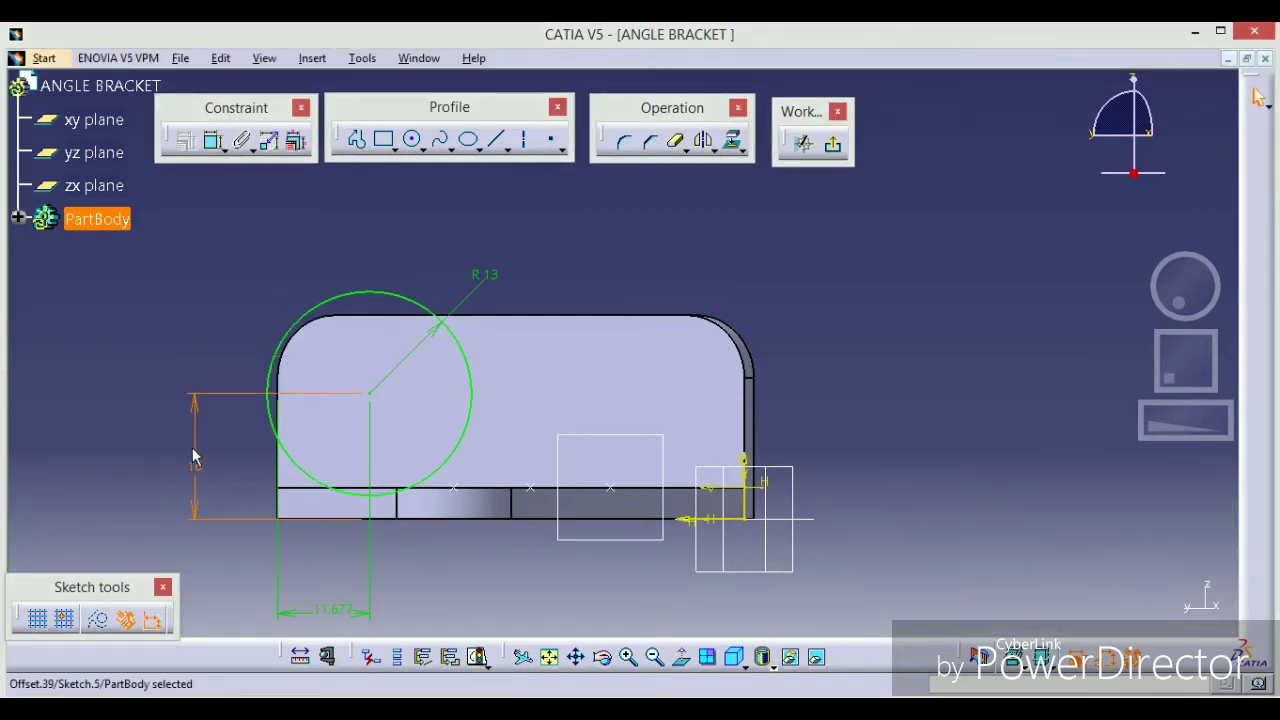
double_click(343, 610)
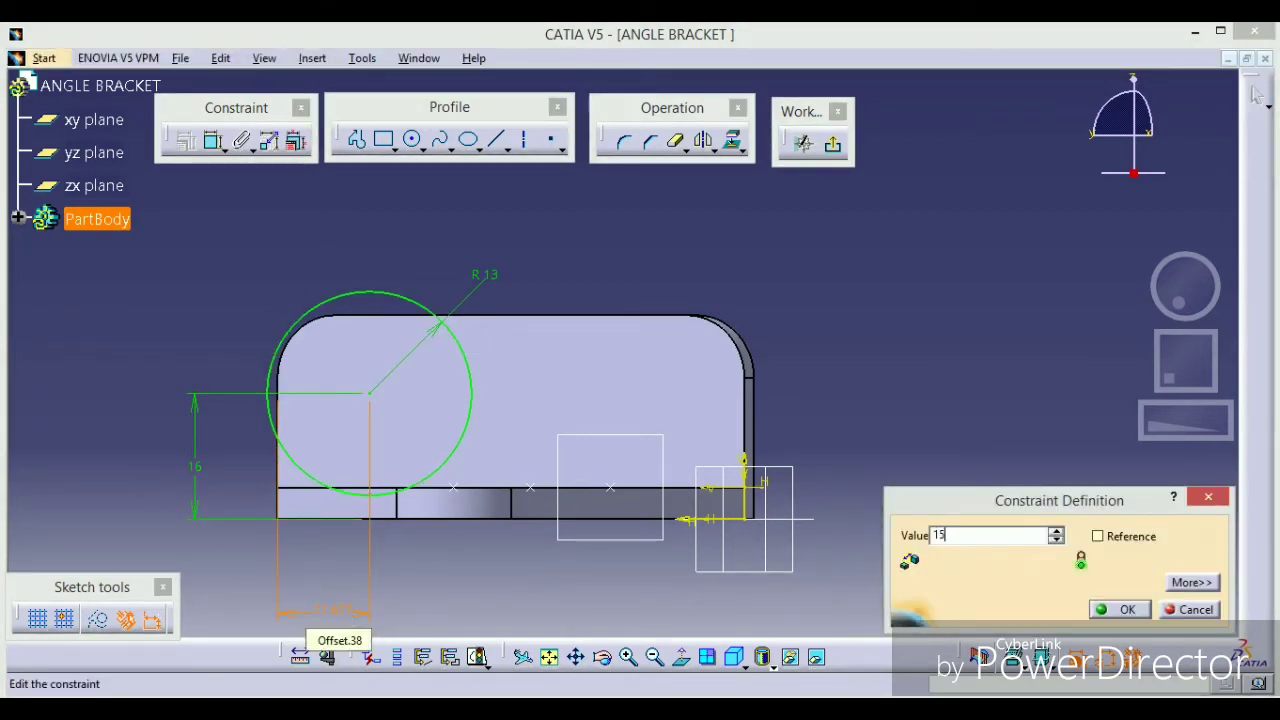
key(Return)
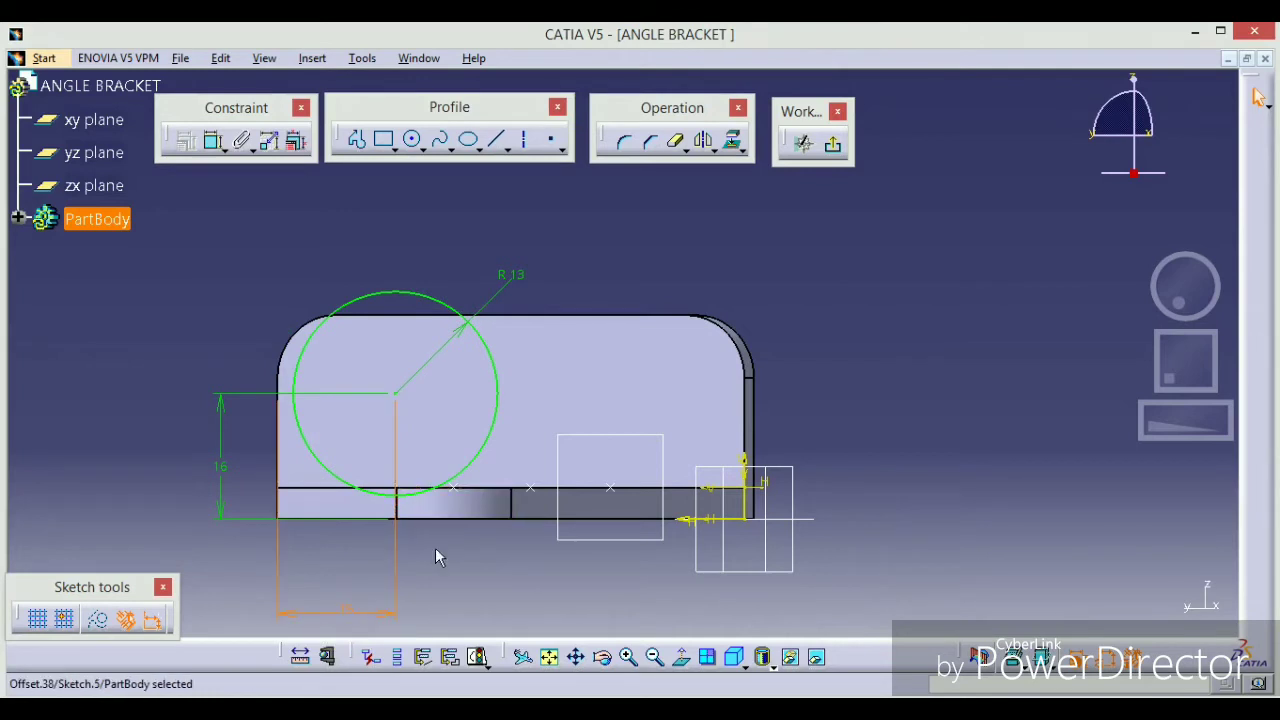
click(439, 556)
- Sketch a slanted line from the circle's outer side down to a point beyond the flange's end edge
click(360, 142)
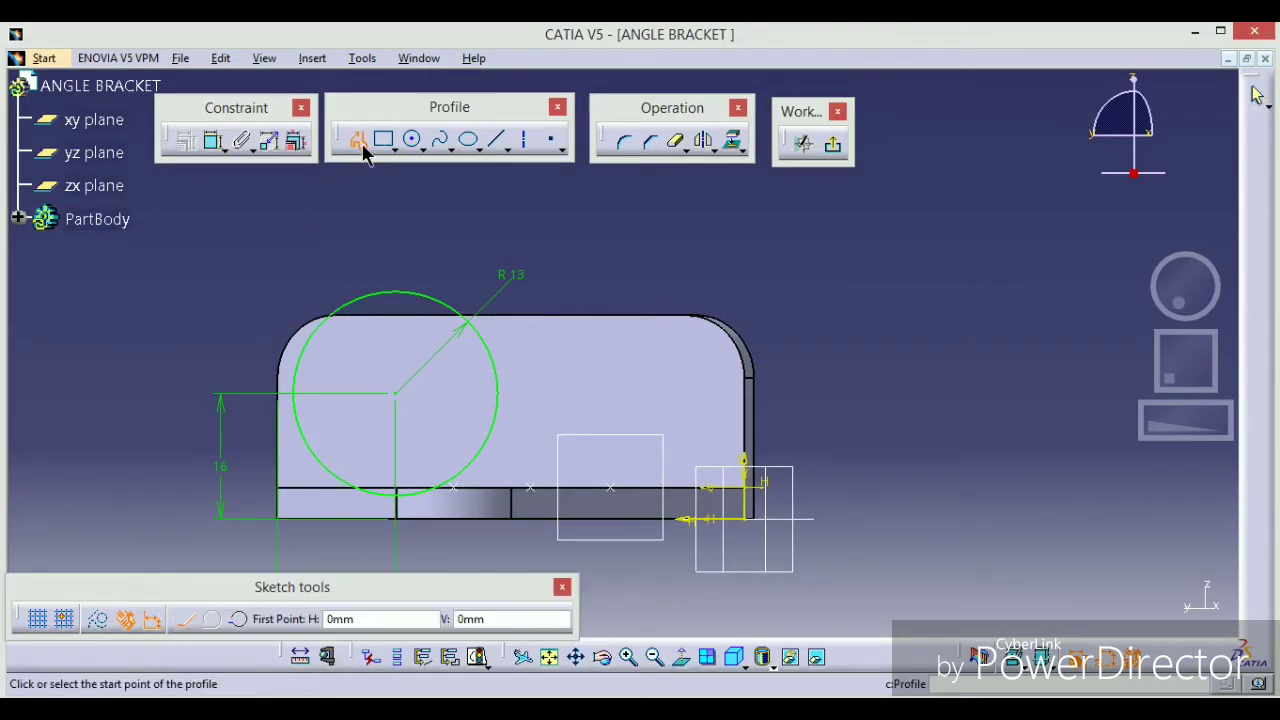
click(497, 140)
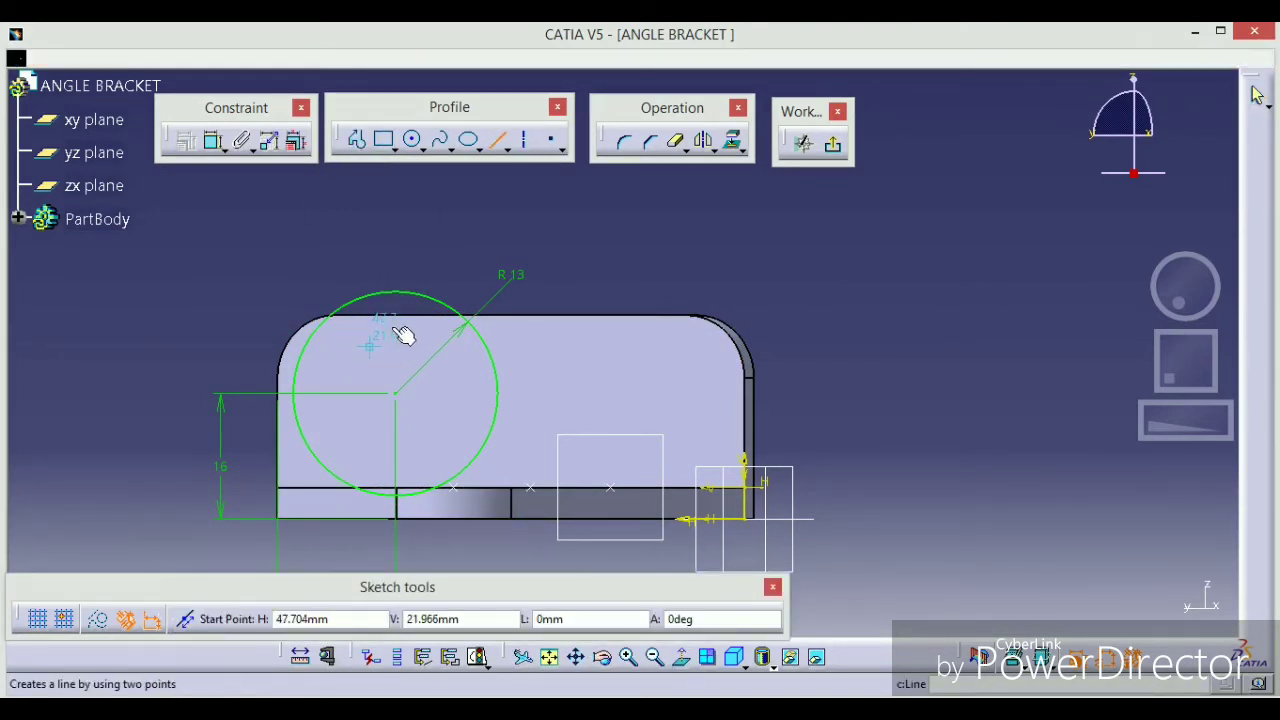
middle_drag(403, 337, 571, 260)
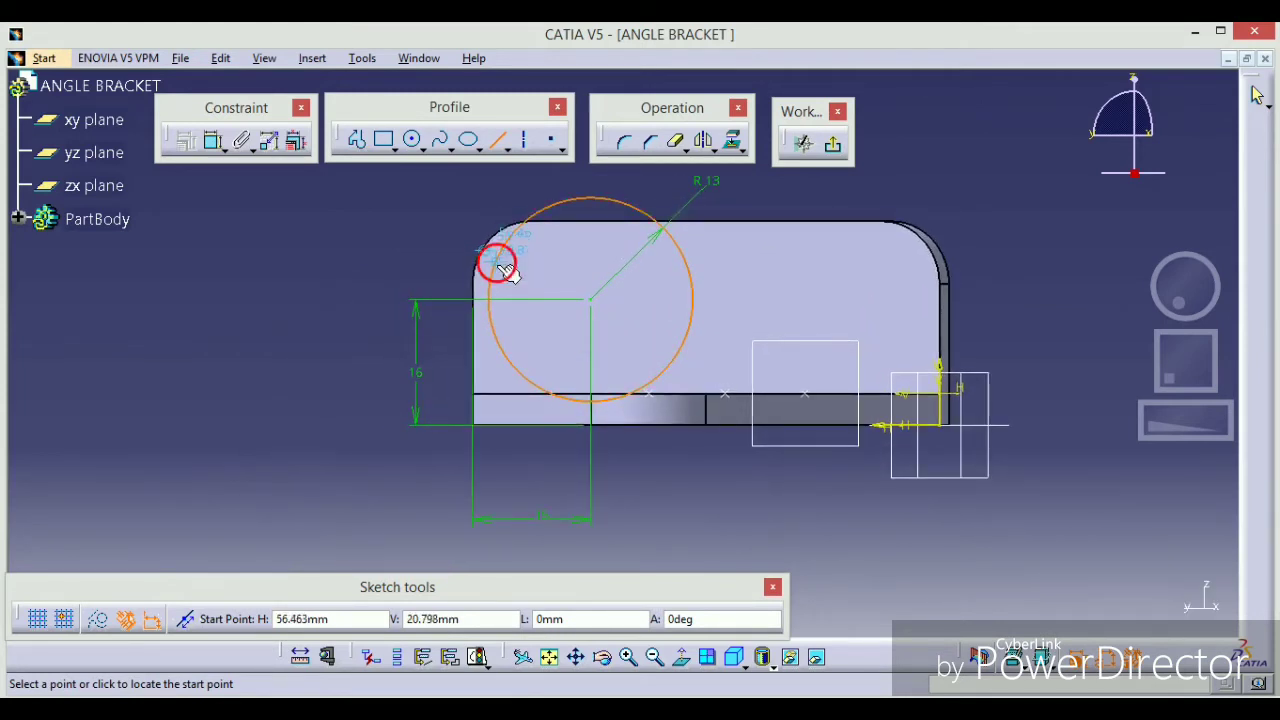
click(497, 263)
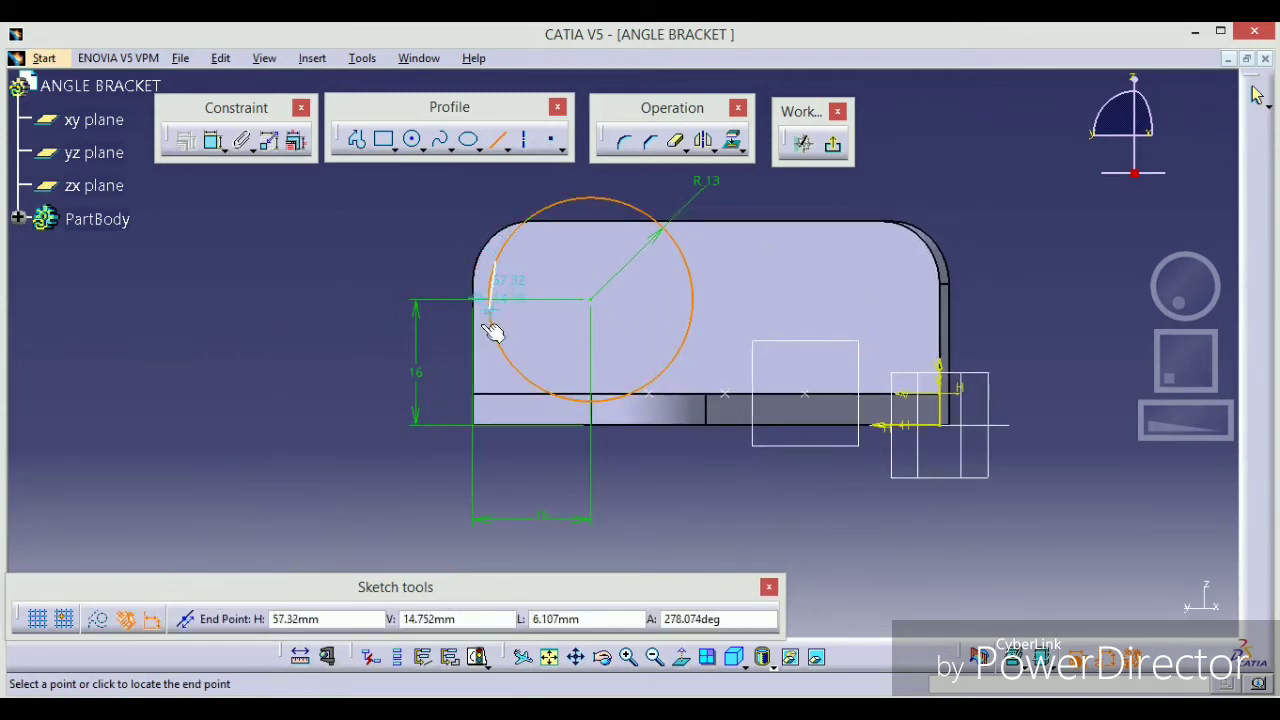
click(442, 399)
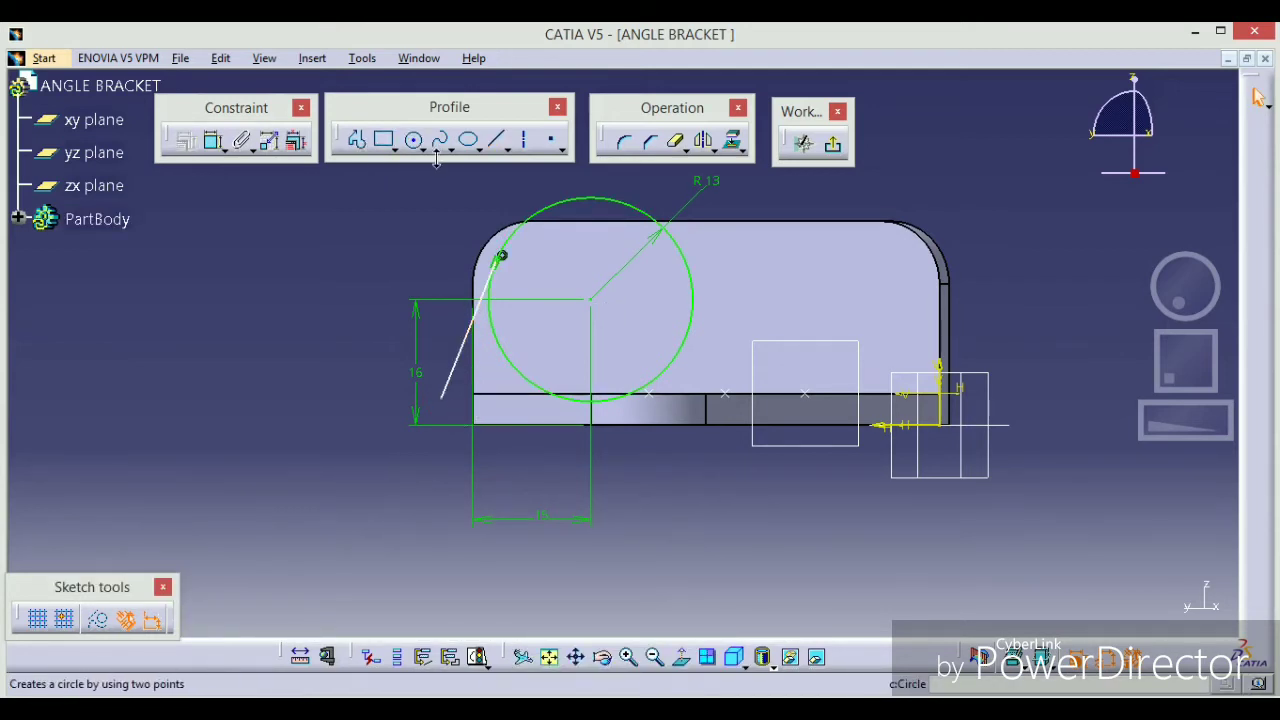
- Sketch a second slanted line, about 22 mm long, from the circle's inner side down to the flange's lower edge
click(498, 141)
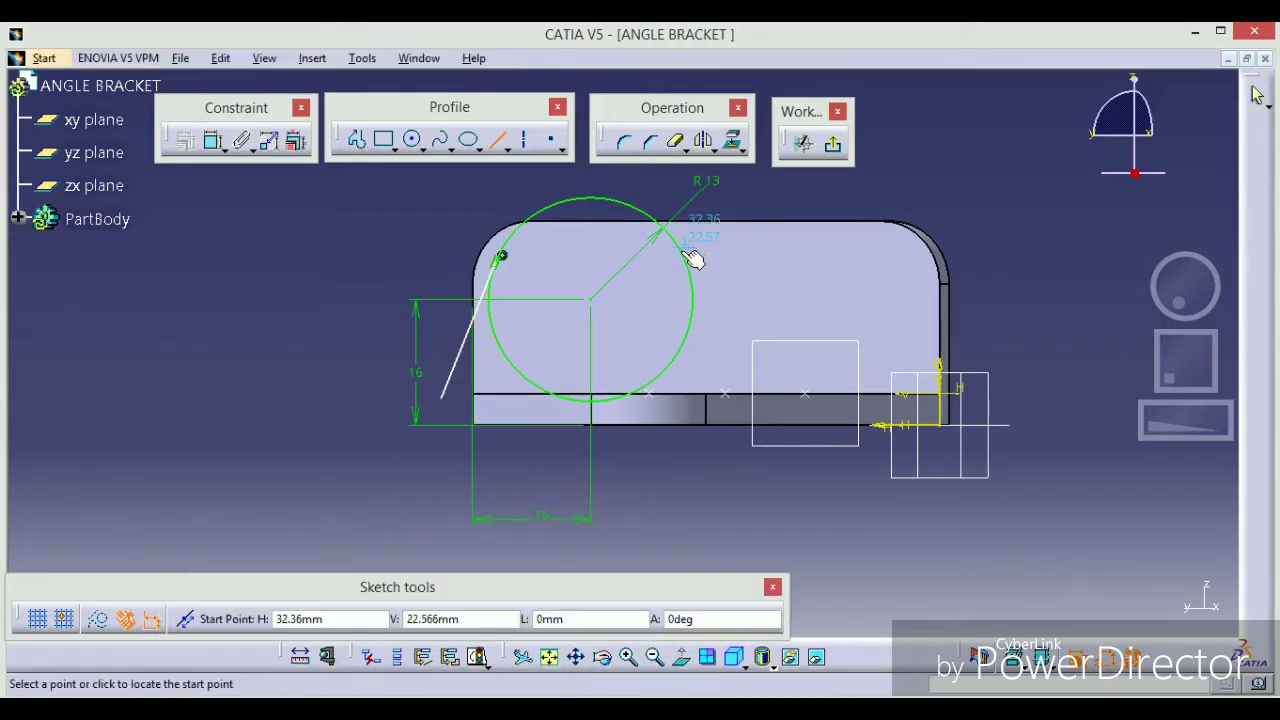
click(688, 251)
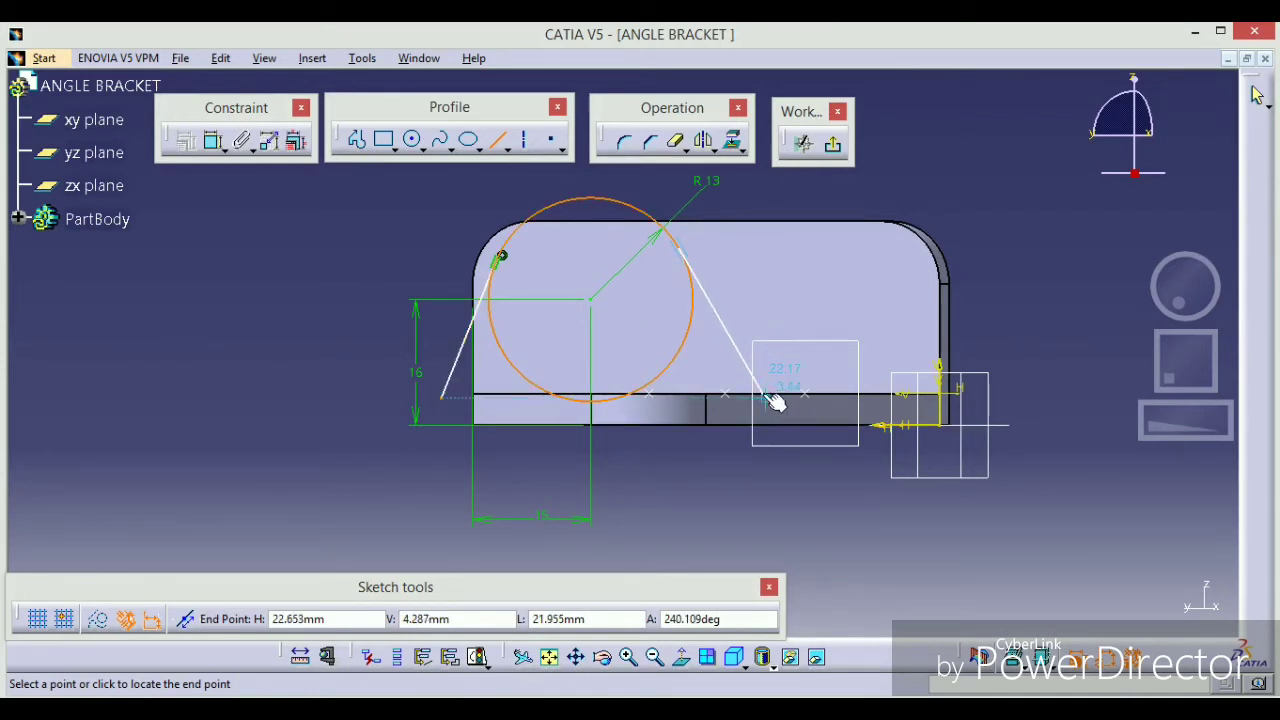
click(777, 401)
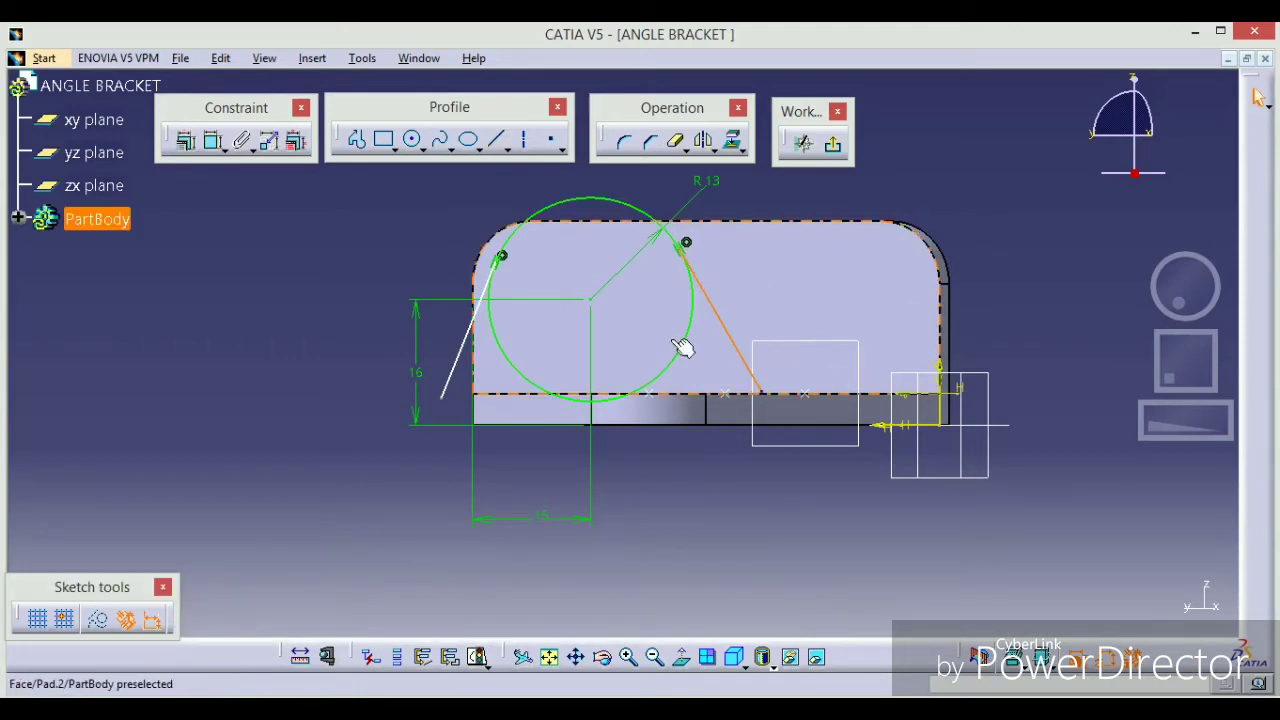
- Make the outer slanted line's lower endpoint coincident with the flange's lower edge
mouse_move(574, 480)
middle_down()
mouse_move(458, 460)
mouse_move(371, 387)
mouse_move(449, 420)
middle_up()
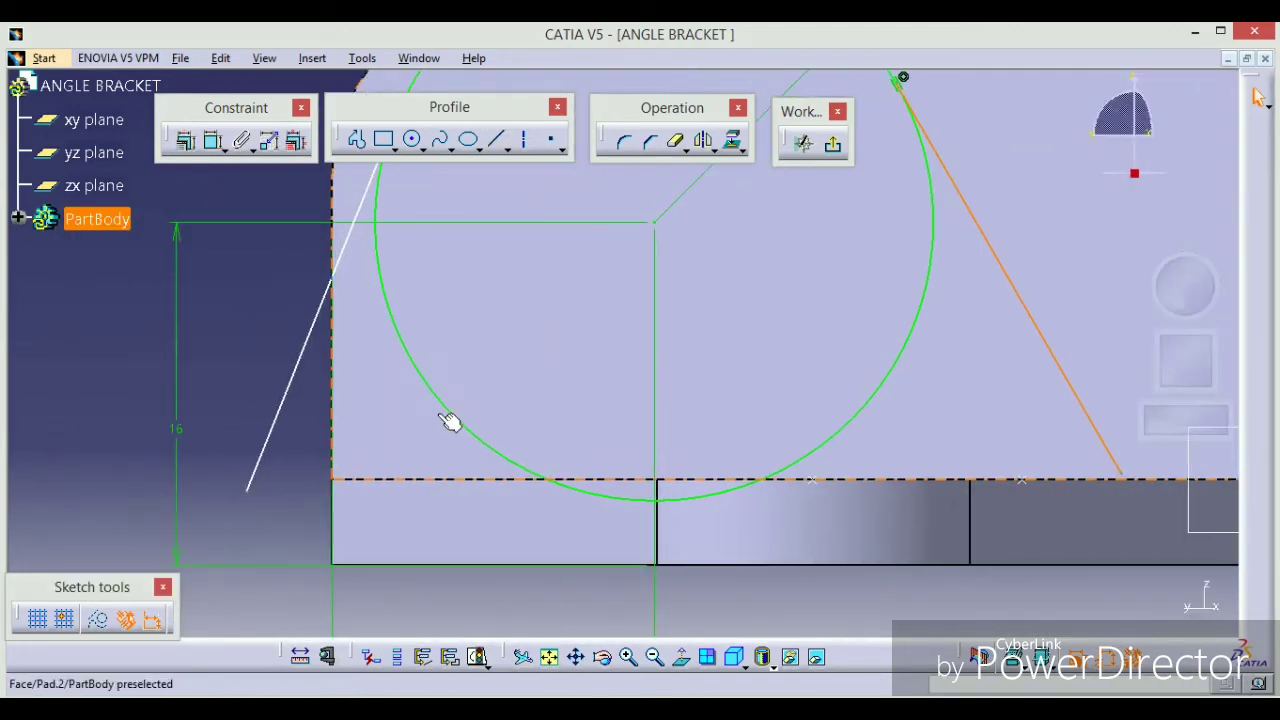
click(249, 492)
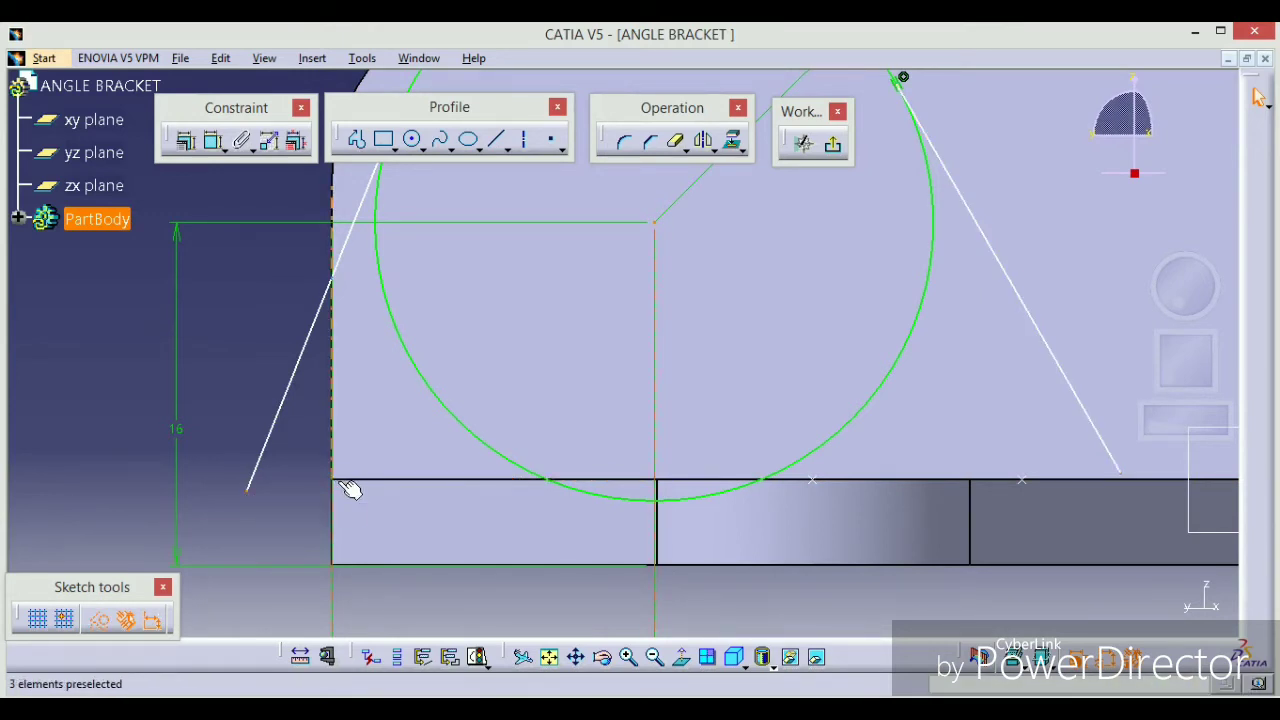
click(186, 133)
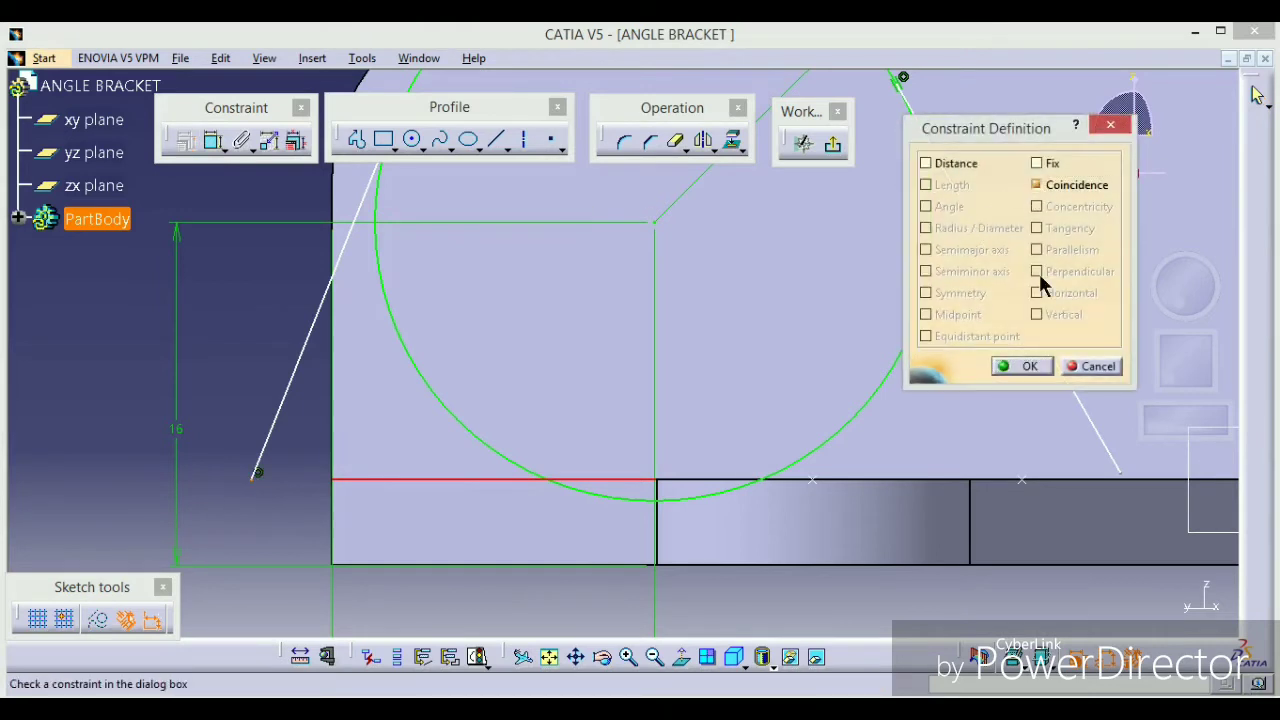
click(1028, 368)
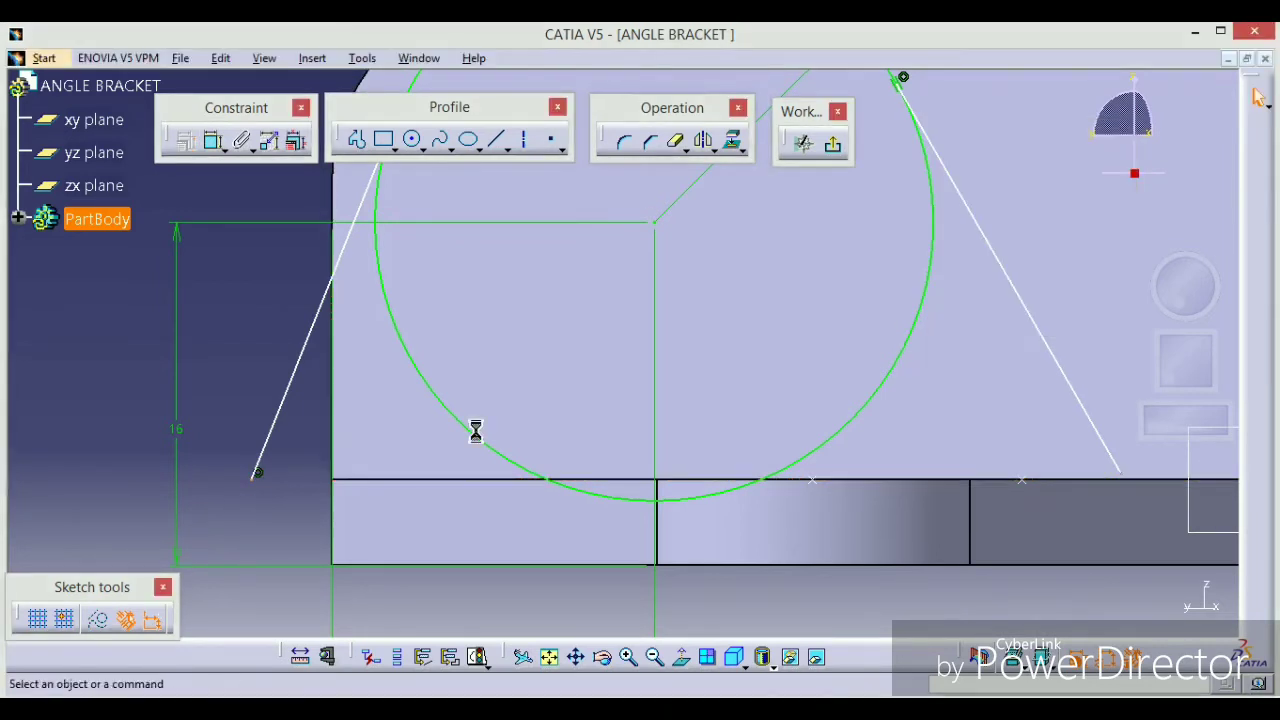
- Make the outer slanted line's lower endpoint coincident with the corner where the flange's end edge meets its lower edge
click(334, 608)
drag(401, 267, 400, 195)
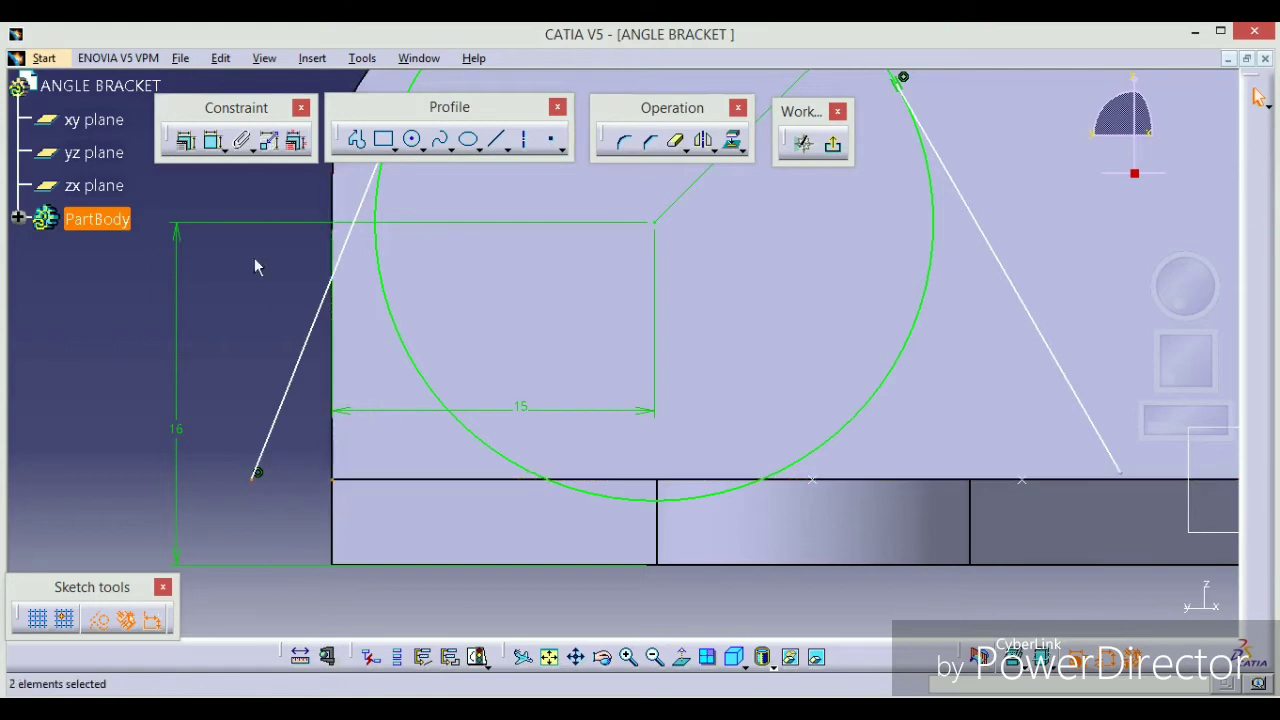
click(192, 148)
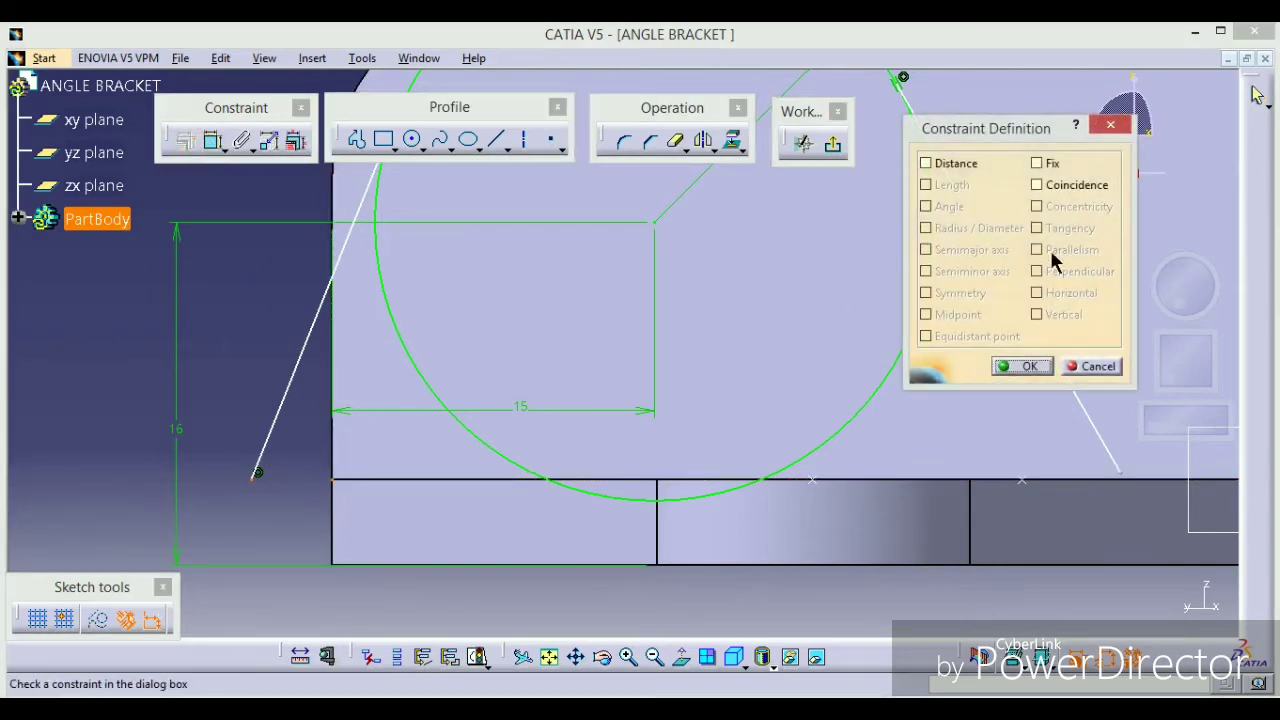
click(1064, 188)
click(1007, 370)
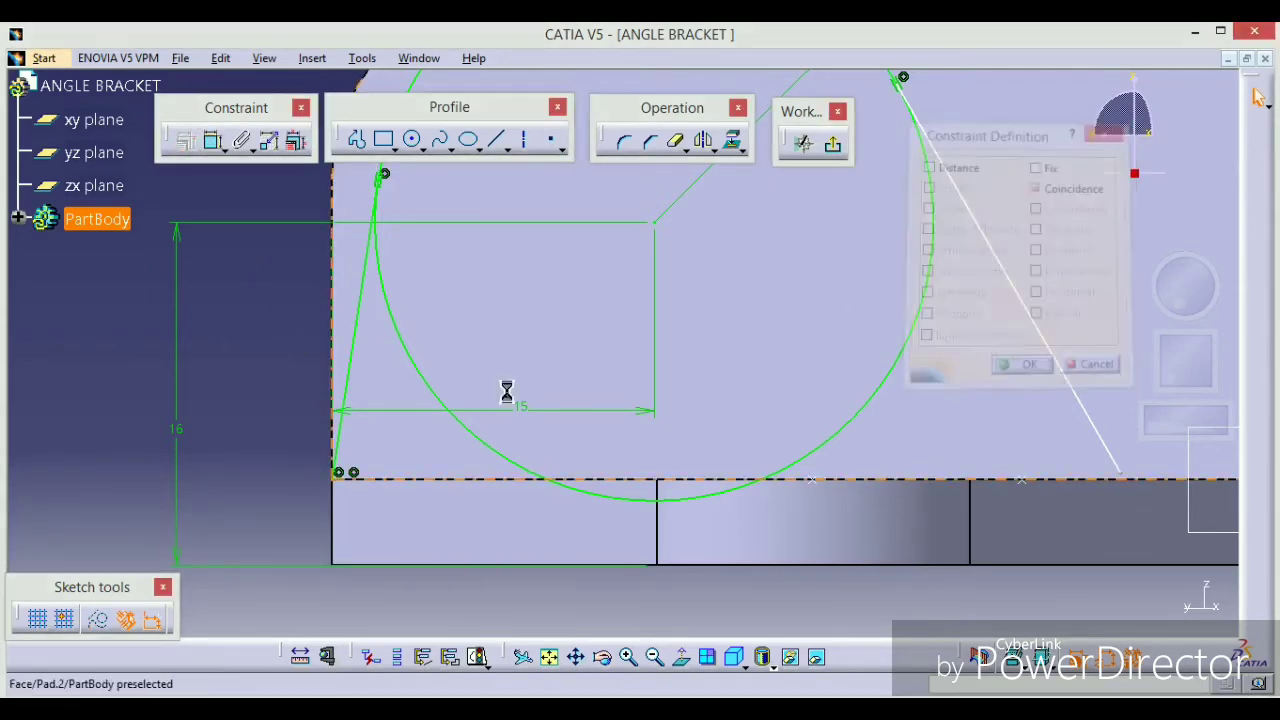
- Make the inner slanted line's lower endpoint coincident with the flange's lower edge
mouse_move(414, 369)
middle_down()
mouse_move(602, 478)
mouse_move(581, 480)
mouse_move(586, 380)
middle_up()
middle_drag(737, 543, 670, 355)
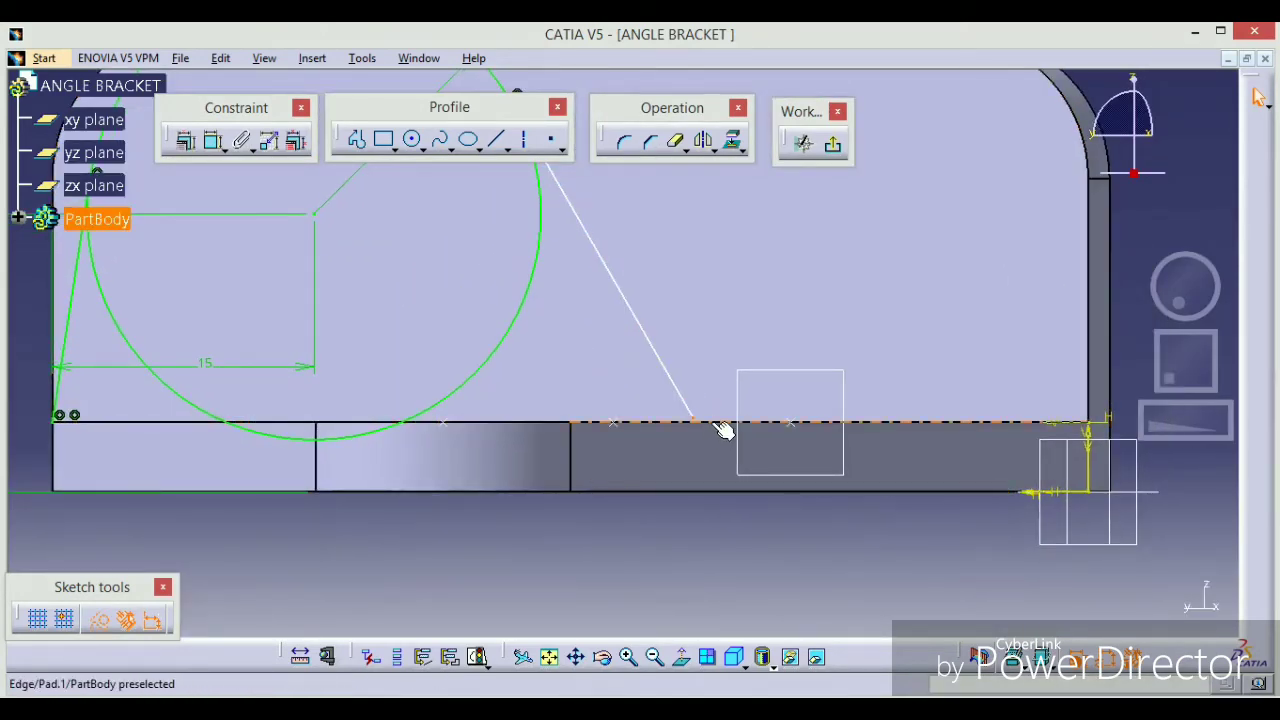
click(749, 421)
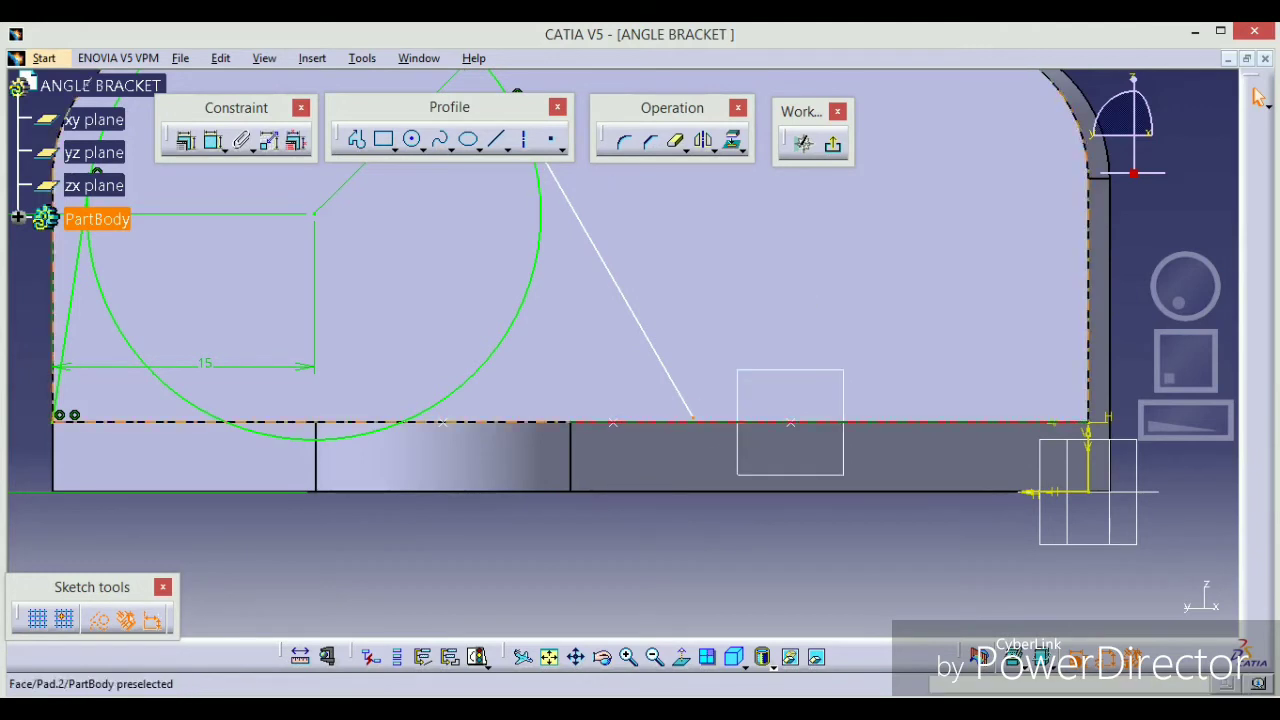
click(187, 141)
click(1052, 186)
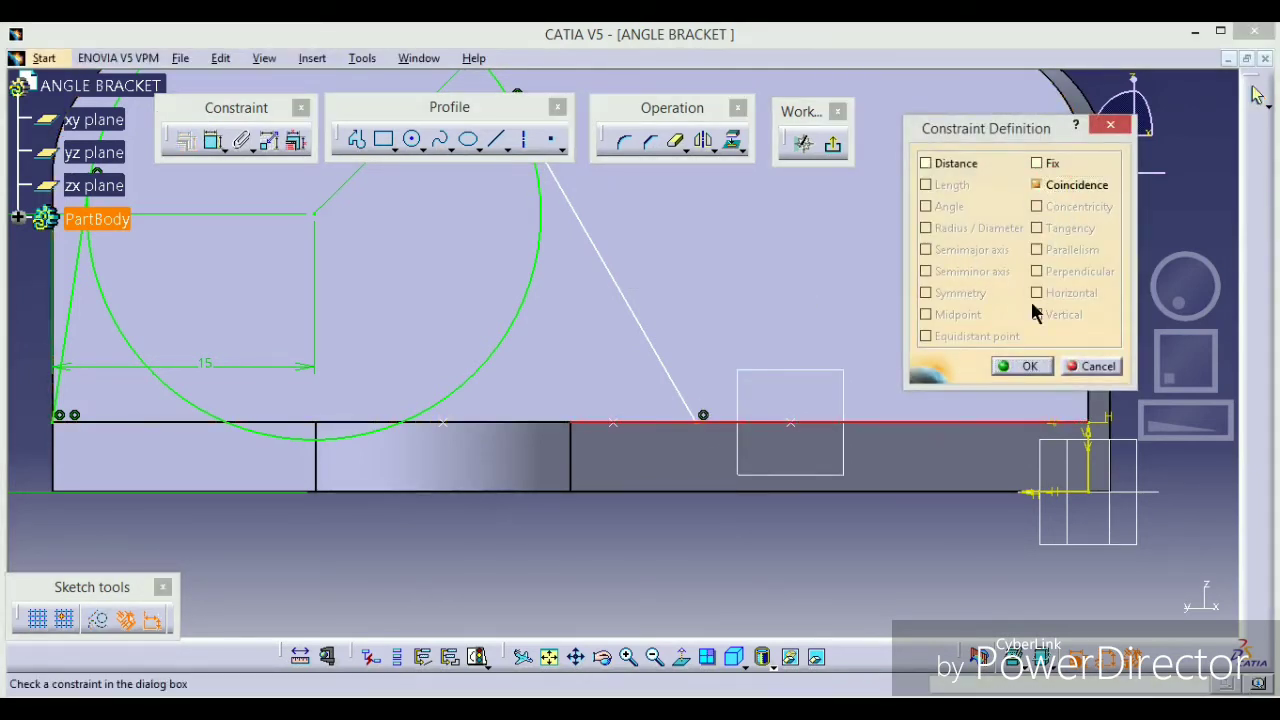
click(1025, 366)
middle_drag(691, 371, 614, 343)
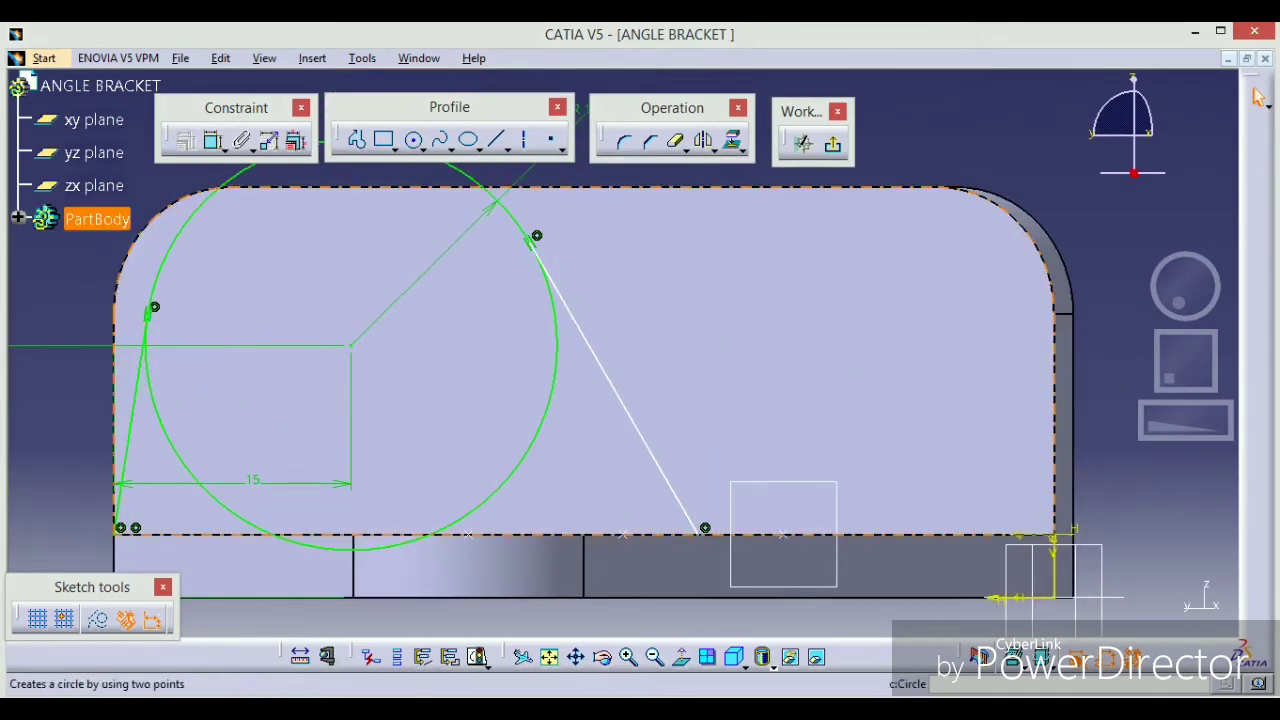
key(Escape)
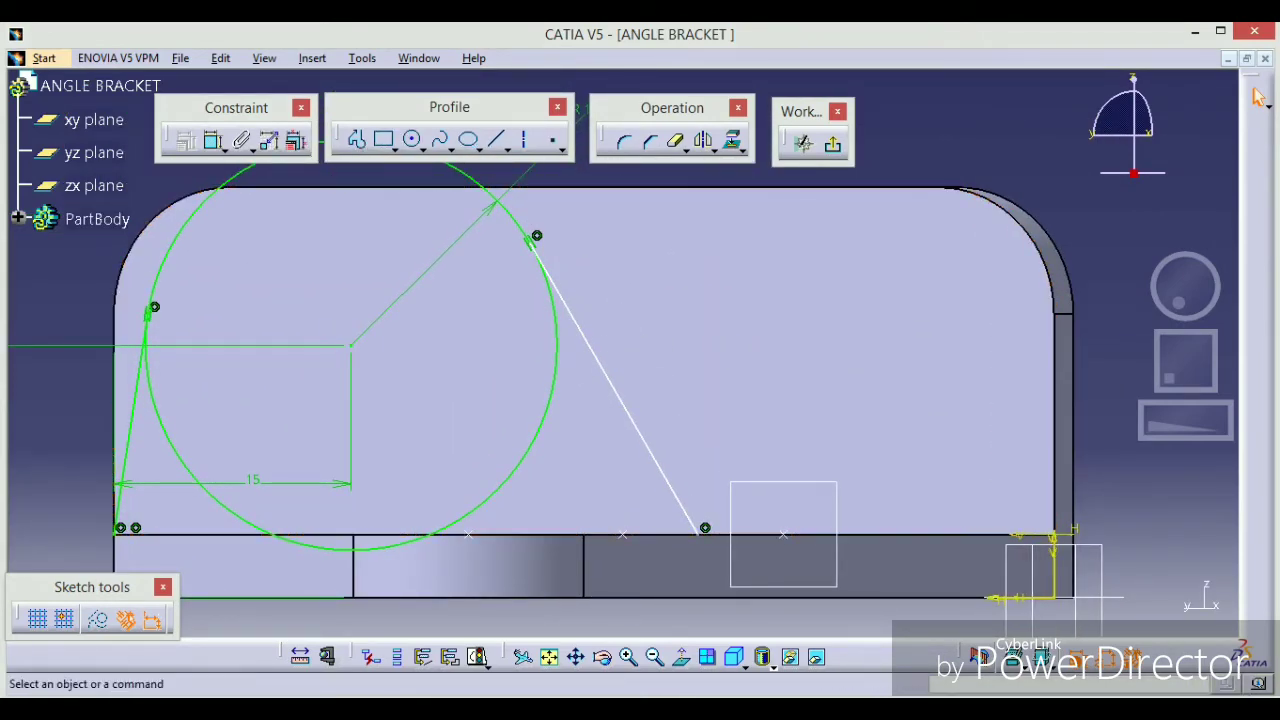
- Trim away the circle's lower portion between the two slanted lines with Quick Trim, leaving the upper arc
click(679, 143)
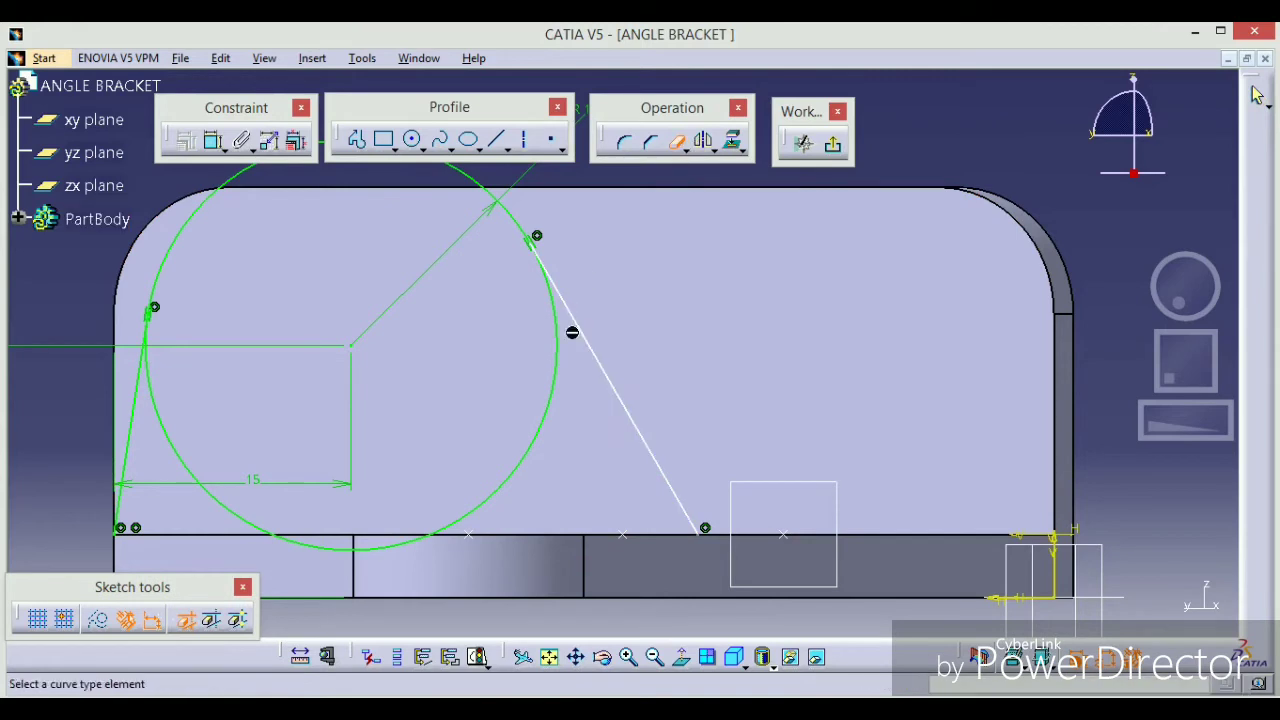
click(560, 359)
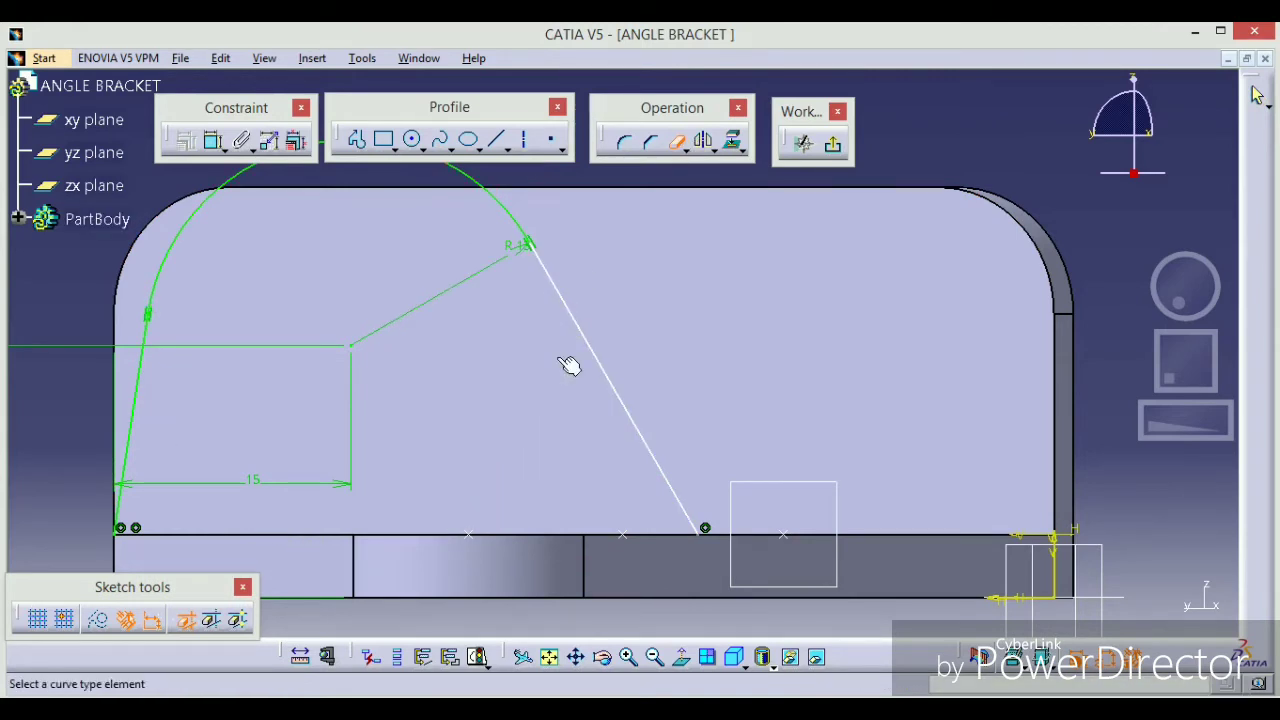
mouse_move(622, 350)
middle_down()
mouse_move(486, 246)
mouse_move(460, 329)
mouse_move(505, 314)
middle_up()
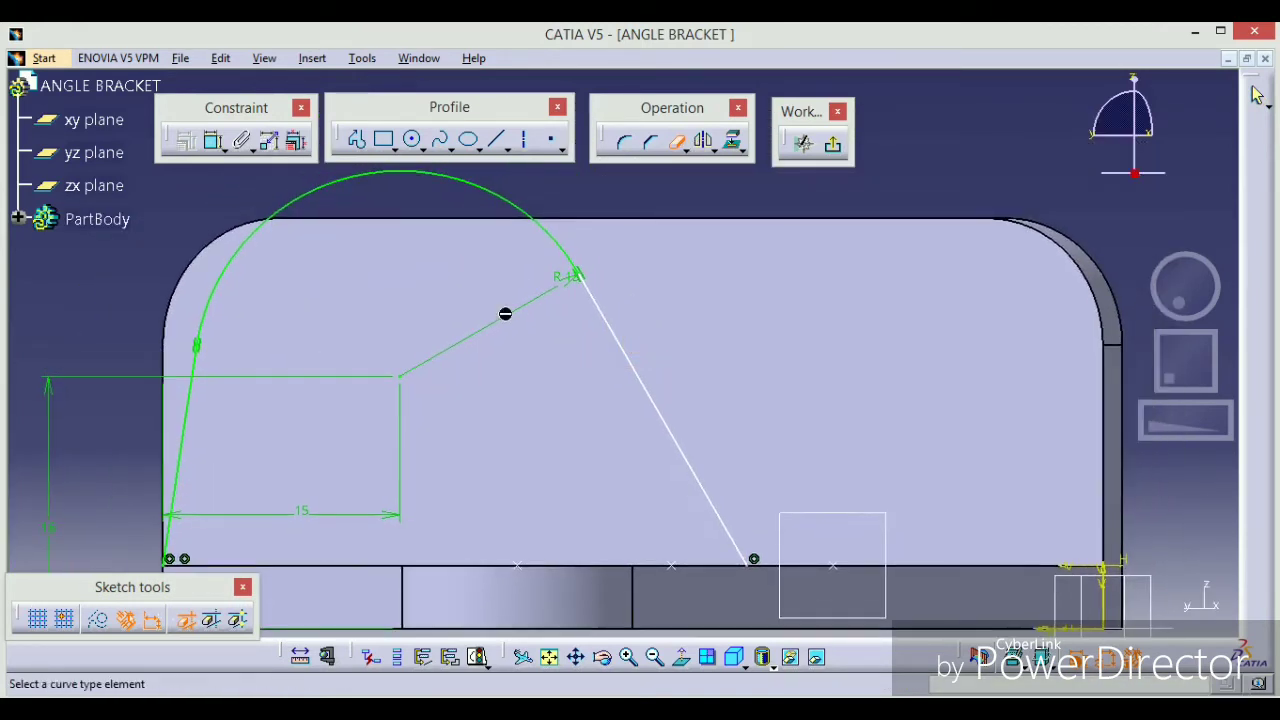
click(680, 146)
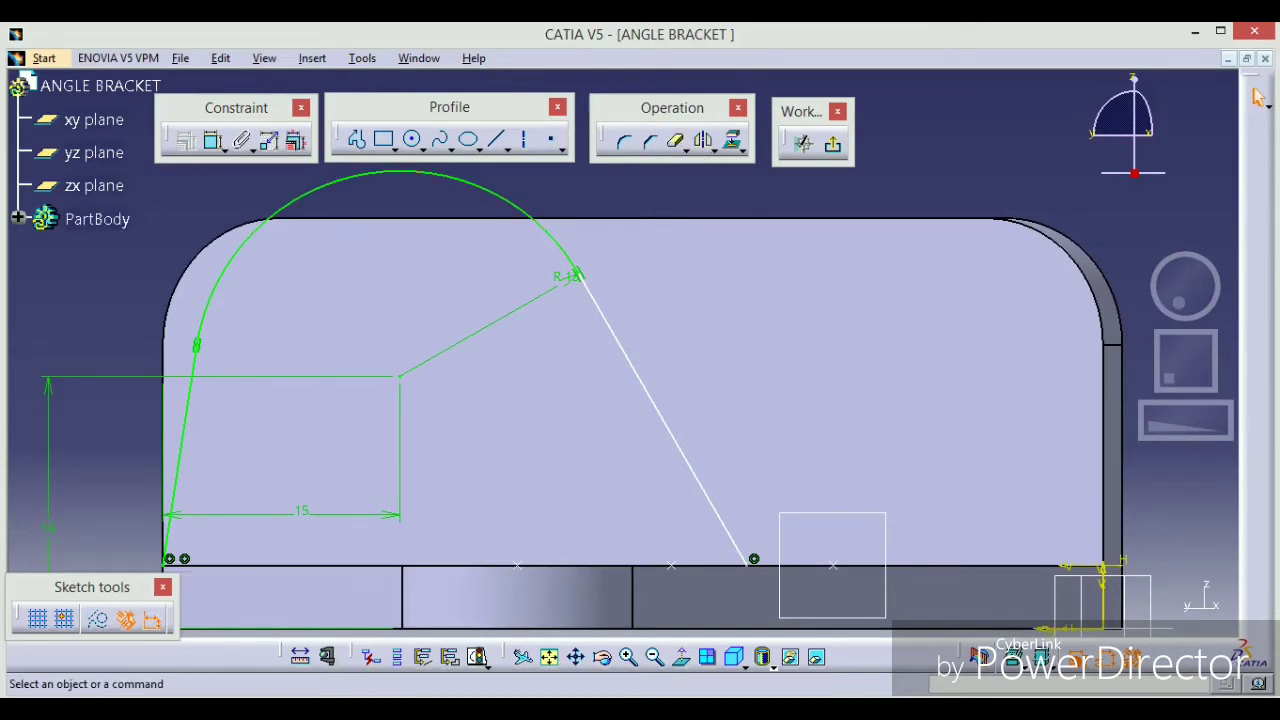
click(213, 140)
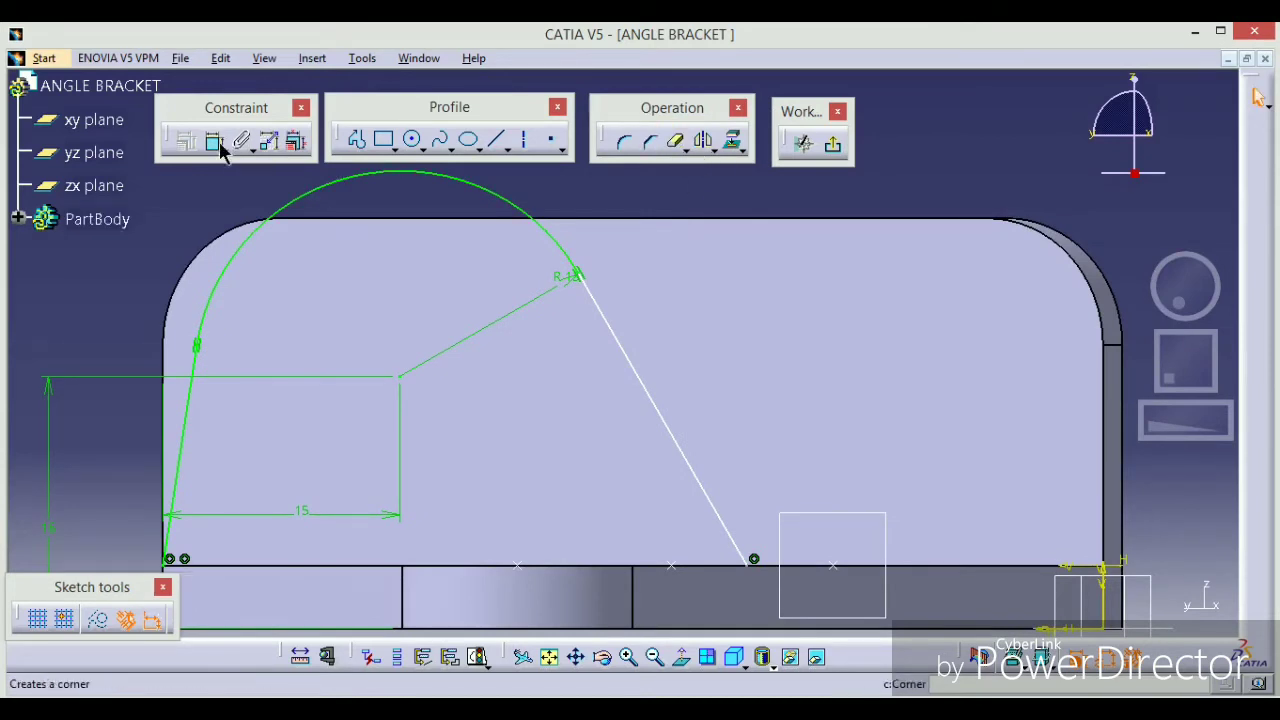
click(607, 310)
click(578, 268)
right_click(622, 229)
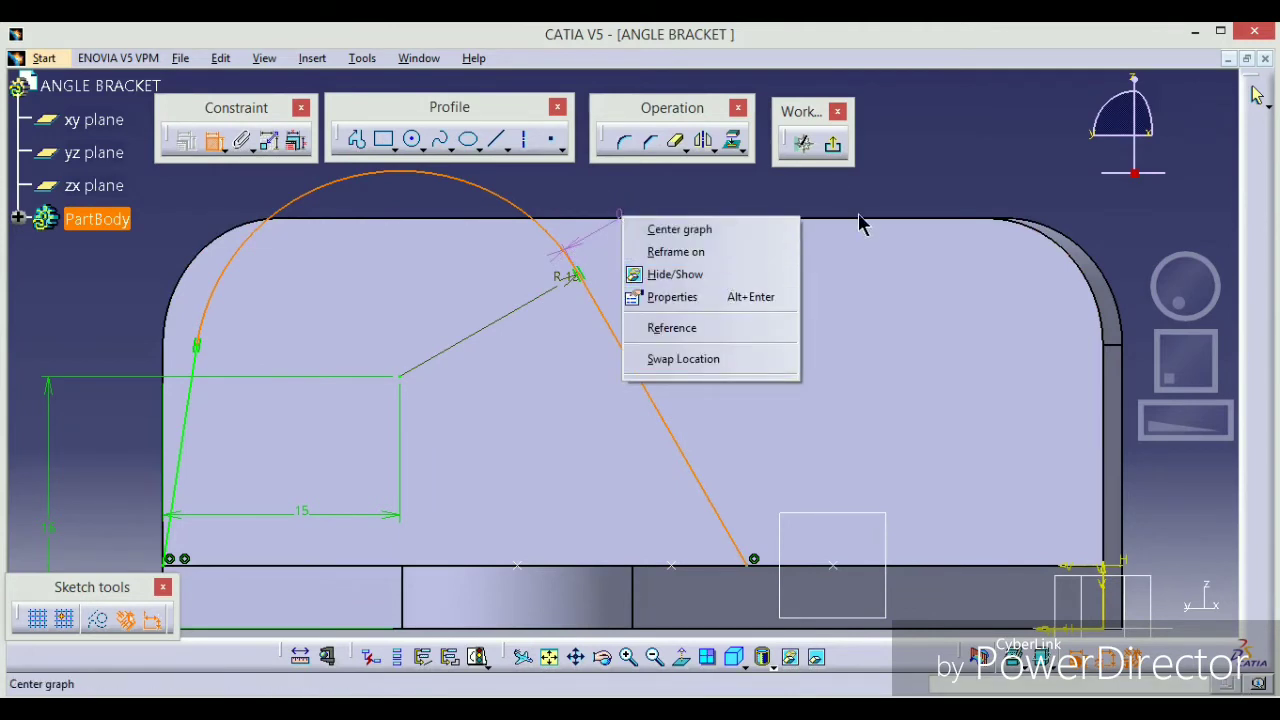
click(840, 185)
click(838, 190)
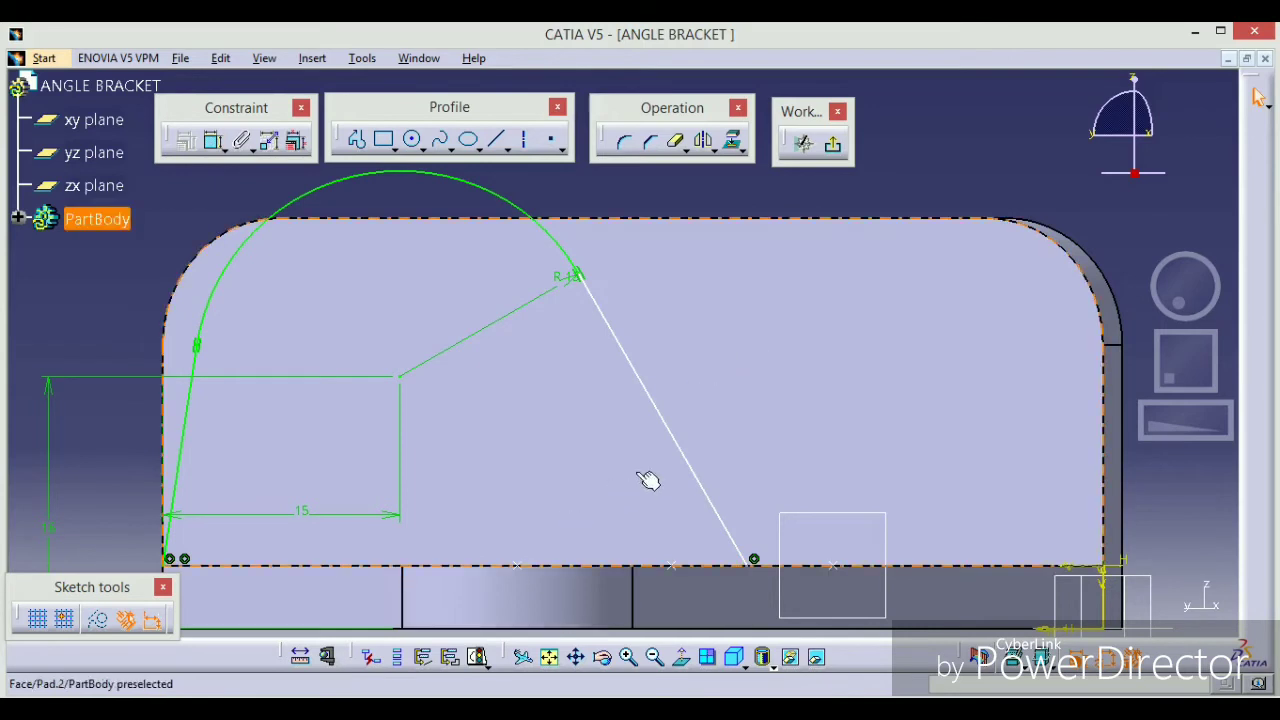
- Shift the inner slanted line slightly, and look up its angle in auxiliary view A of Drawing1 before returning to the ANGLE BRACKET part
mouse_move(694, 451)
mouse_down()
mouse_move(694, 423)
mouse_move(666, 434)
mouse_move(661, 489)
mouse_move(681, 472)
mouse_up()
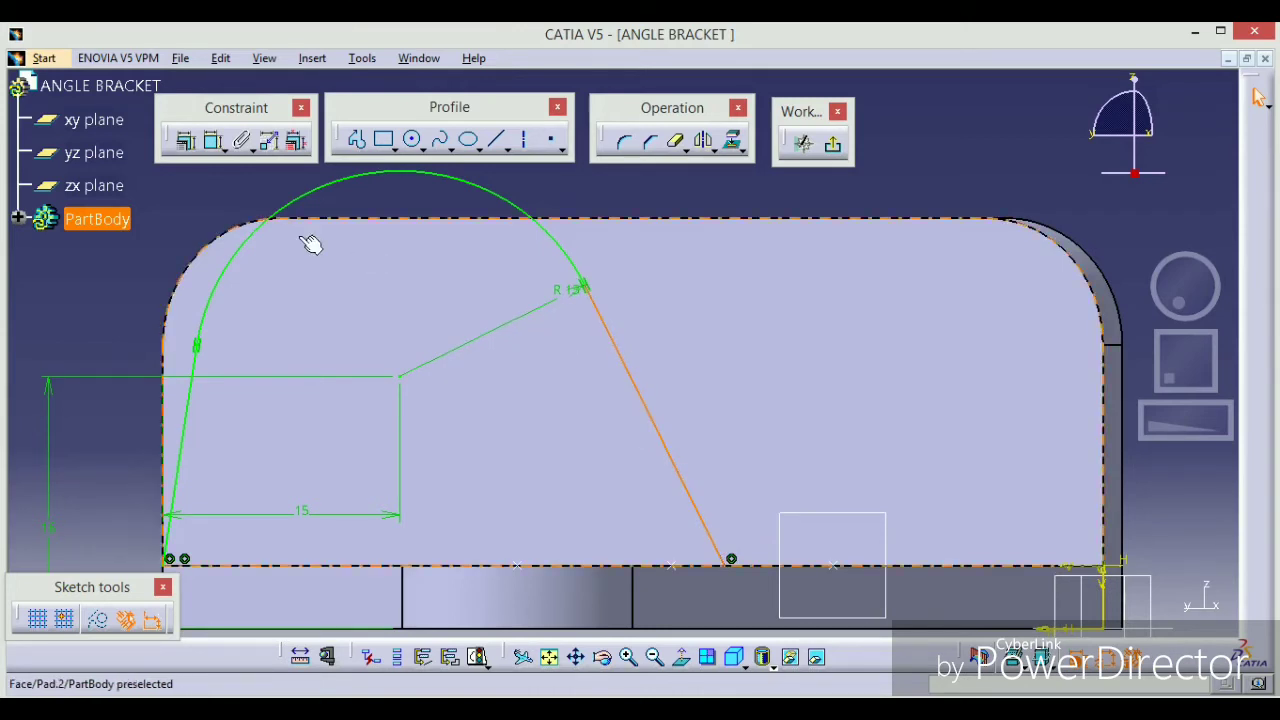
click(418, 58)
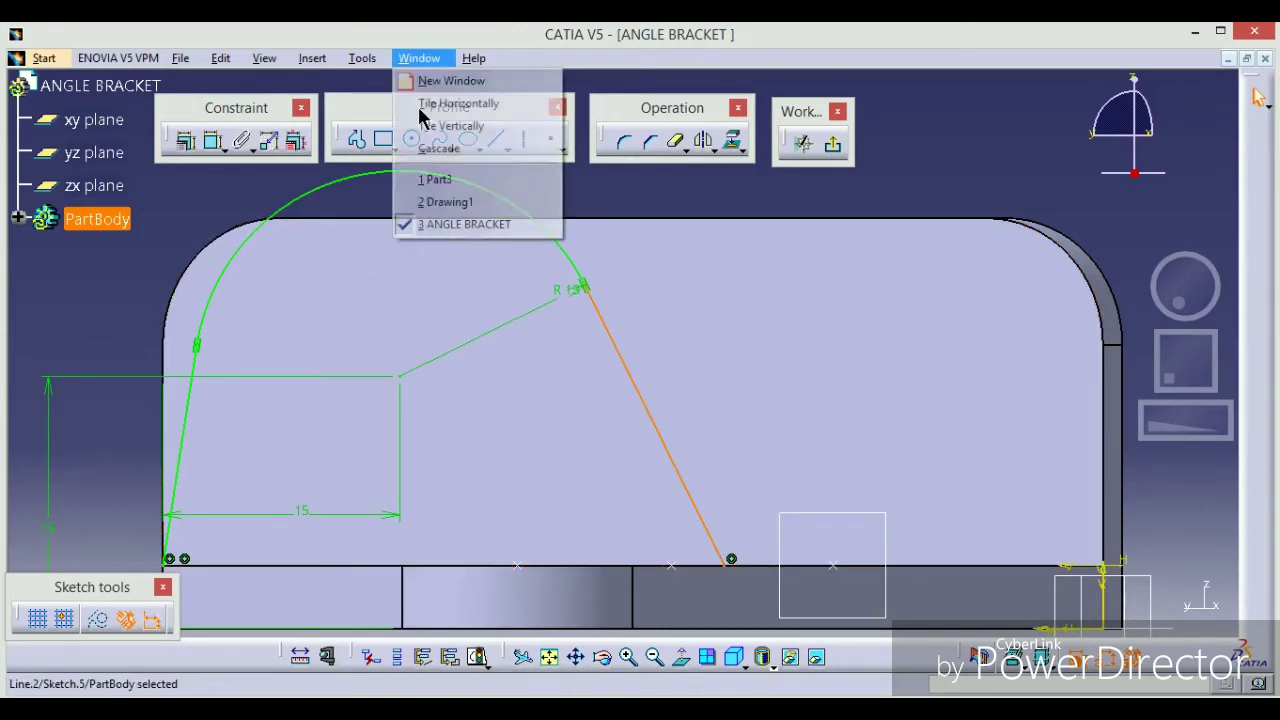
click(440, 197)
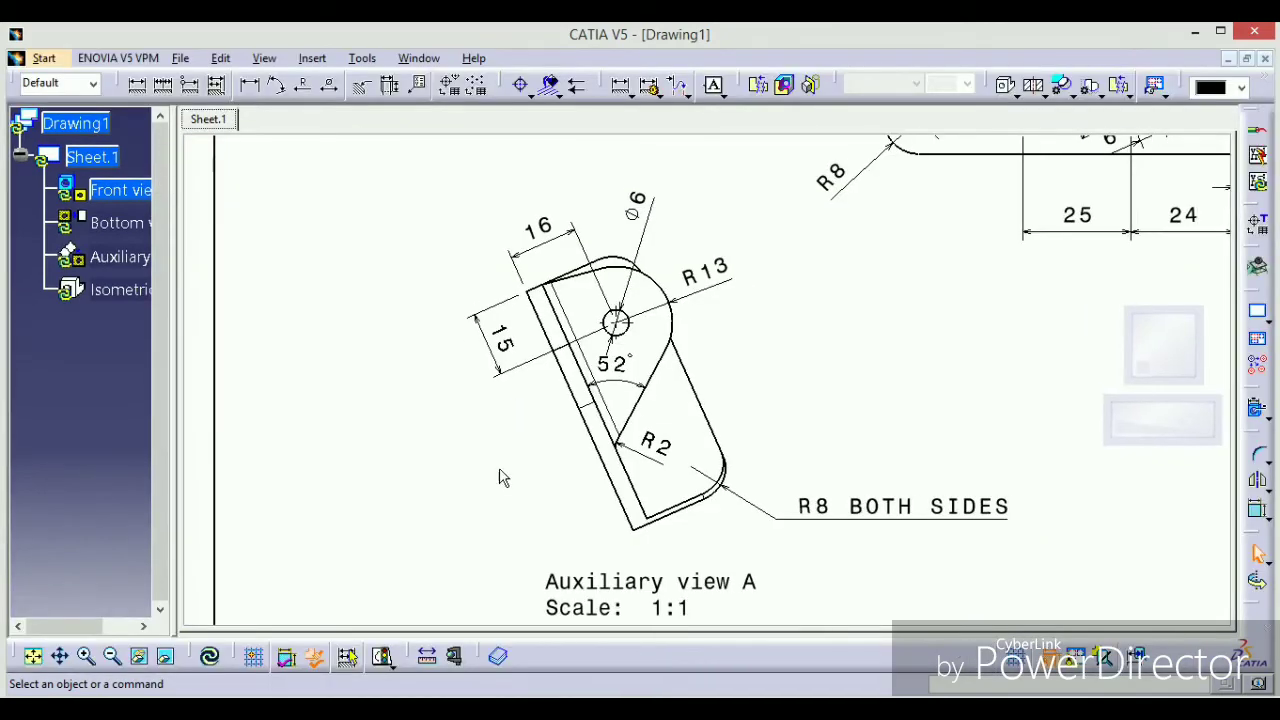
scroll(533, 370, up, 4)
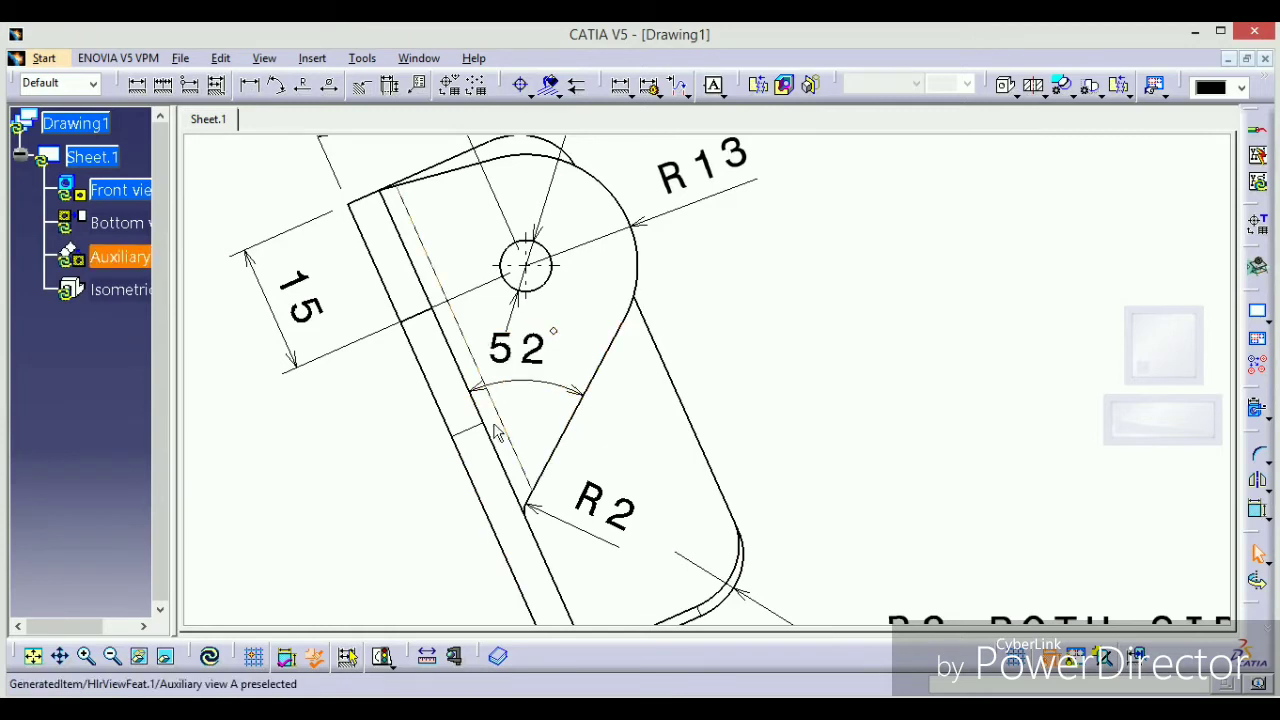
click(419, 58)
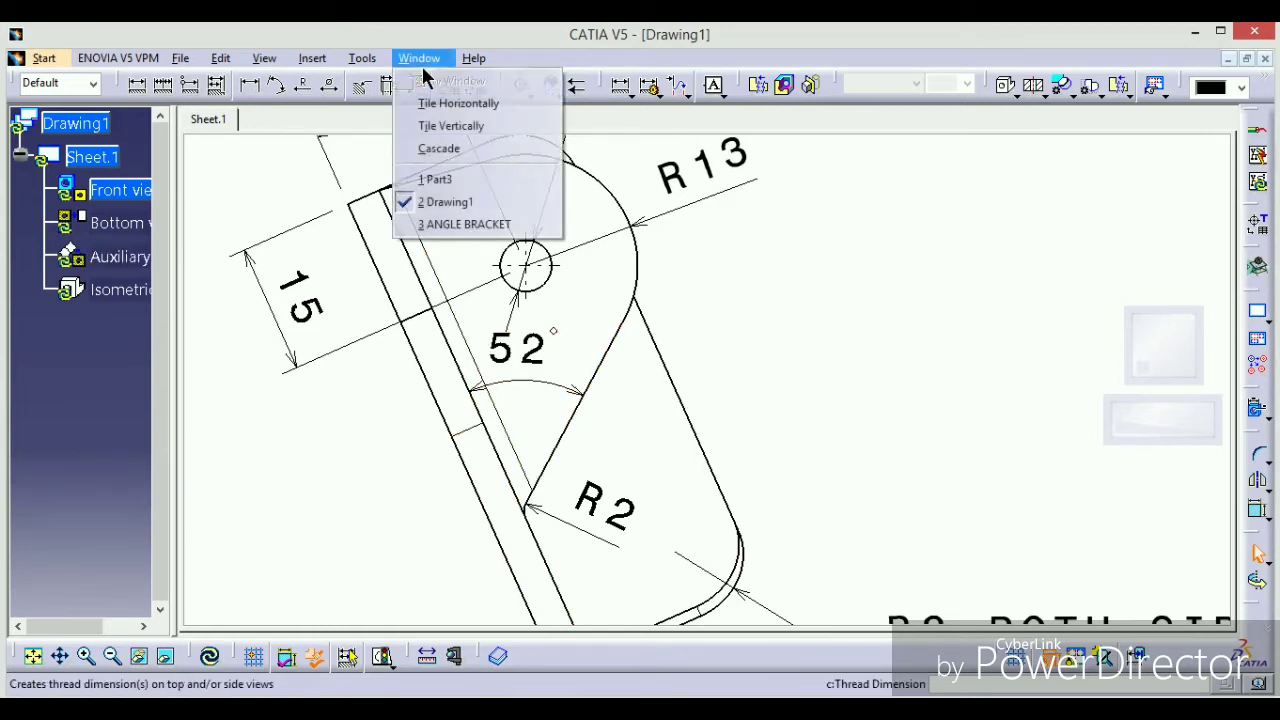
click(463, 224)
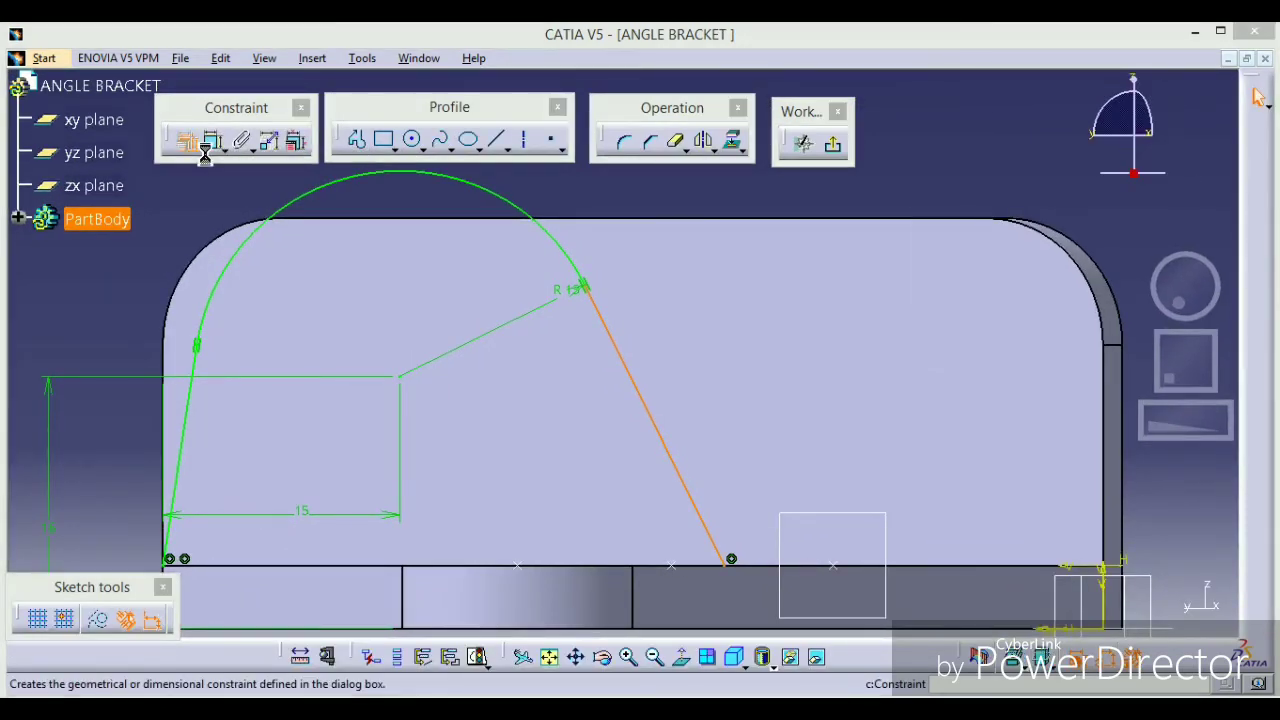
- Dimension the angle between the inner slanted line and the flange's lower edge and set it to 52 degrees
click(185, 141)
click(1078, 370)
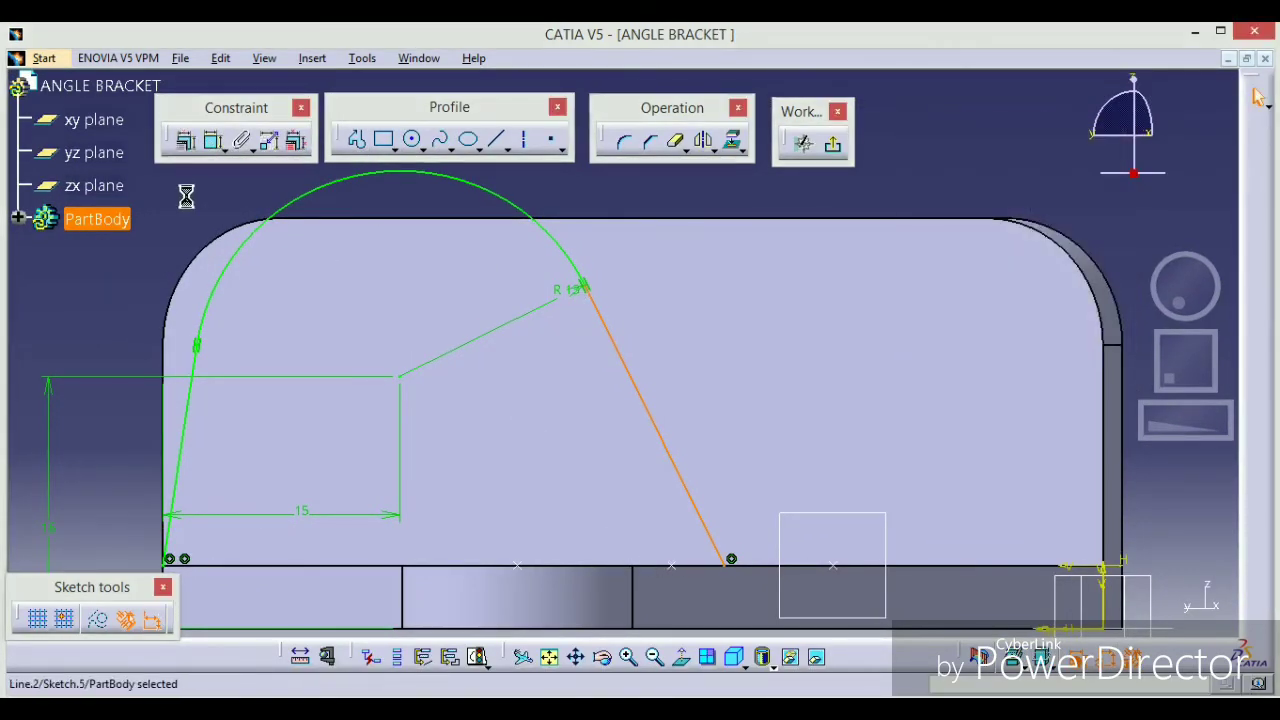
click(210, 145)
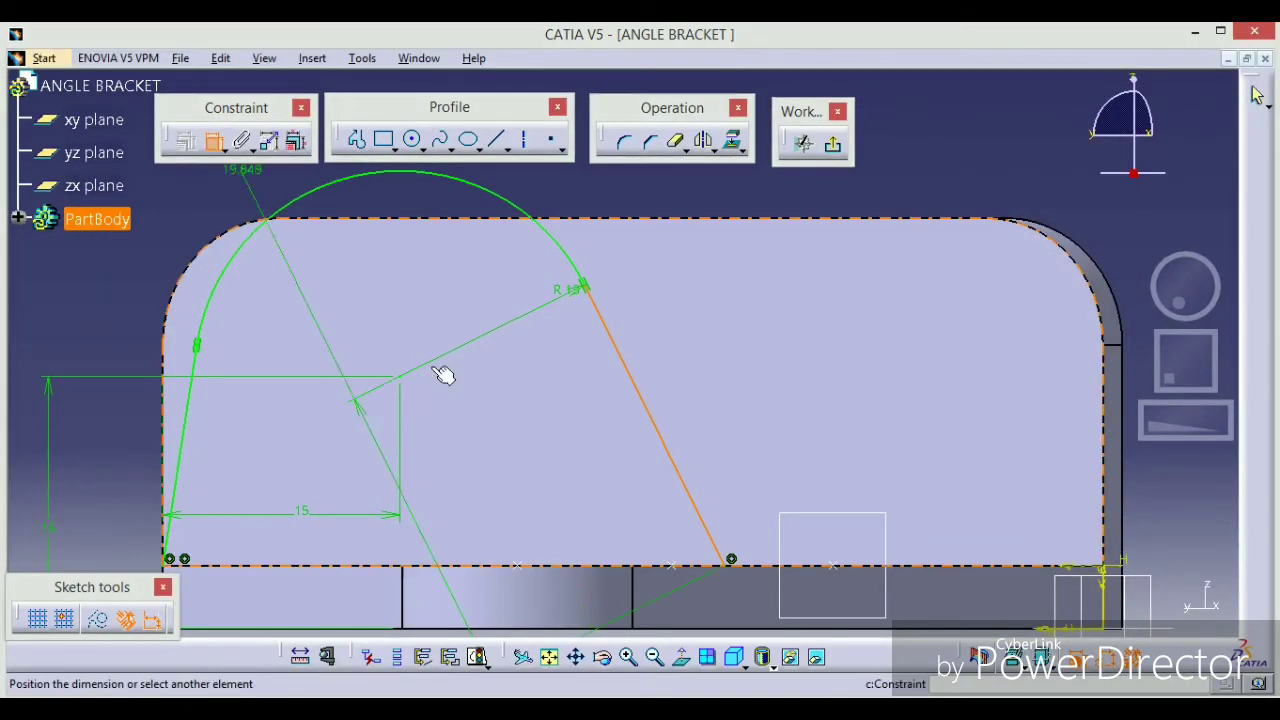
click(624, 567)
click(636, 502)
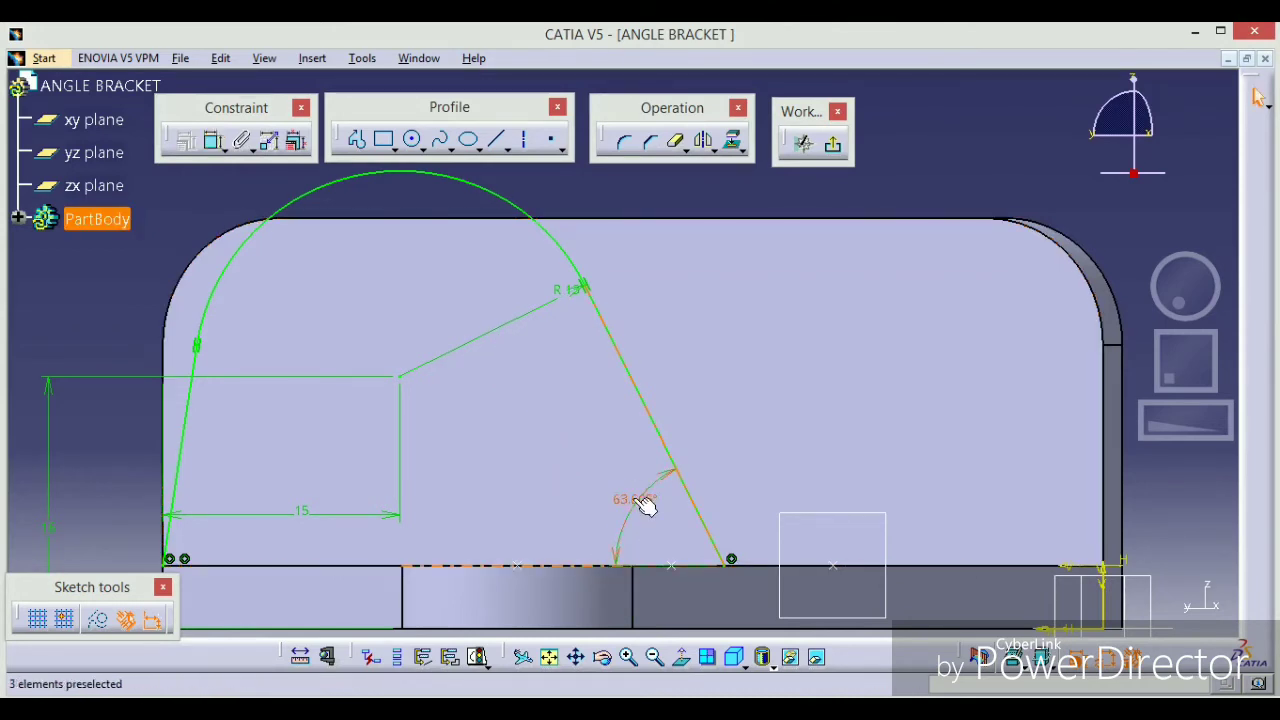
double_click(634, 505)
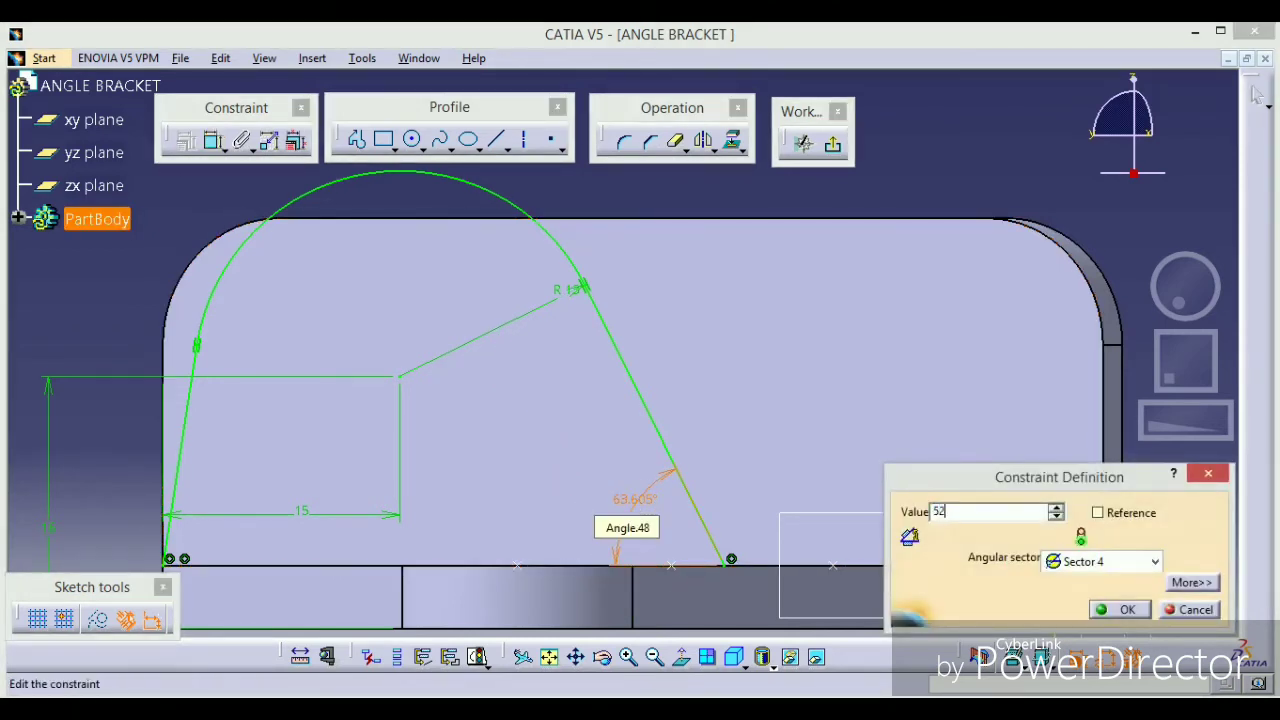
text(52)
key(Return)
- Close the profile with a horizontal line along the flange's lower edge, joining the lower endpoints of the two slanted lines
mouse_move(808, 286)
middle_down()
mouse_move(830, 222)
mouse_move(825, 282)
middle_up()
click(366, 577)
middle_drag(366, 577, 440, 545)
middle_drag(623, 352, 620, 260)
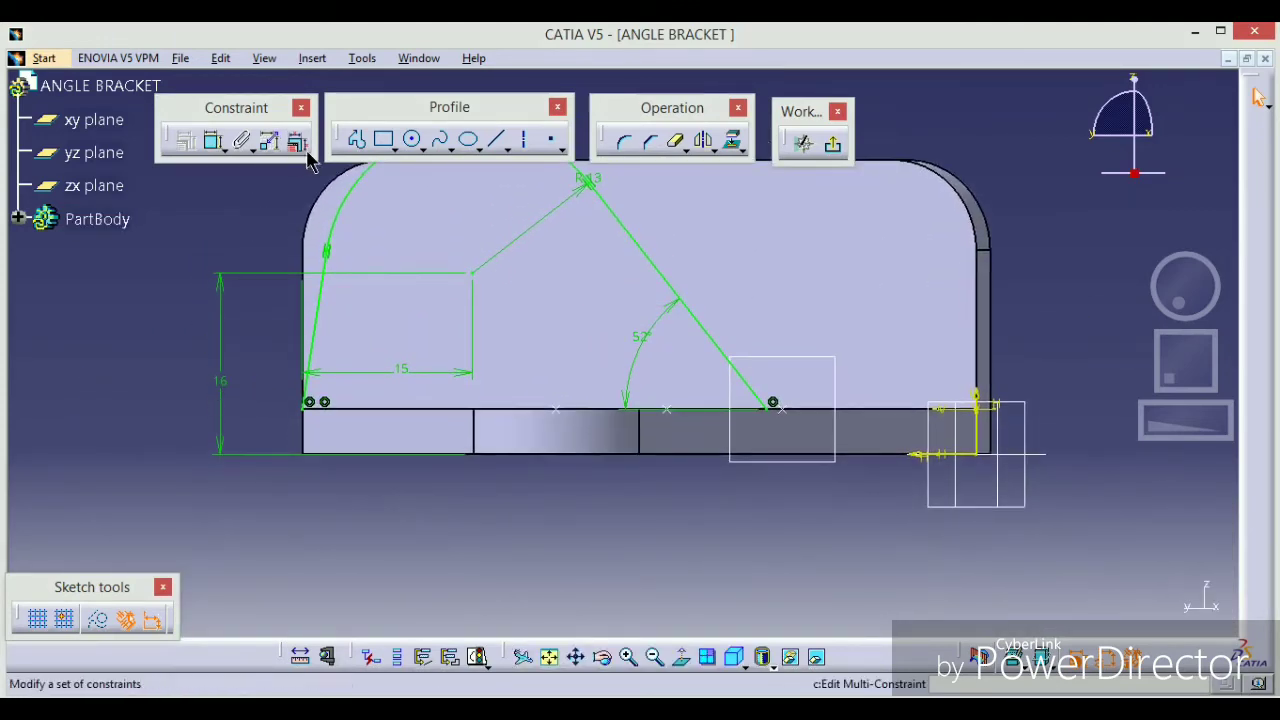
click(499, 144)
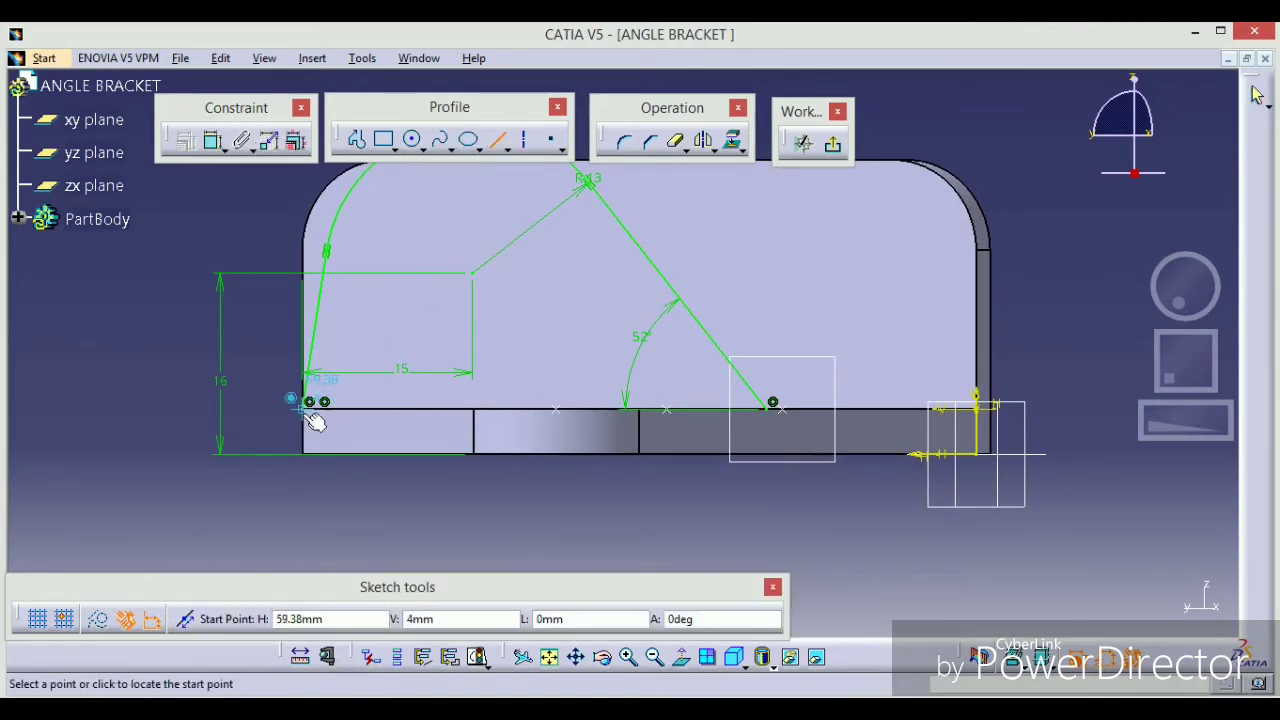
click(305, 405)
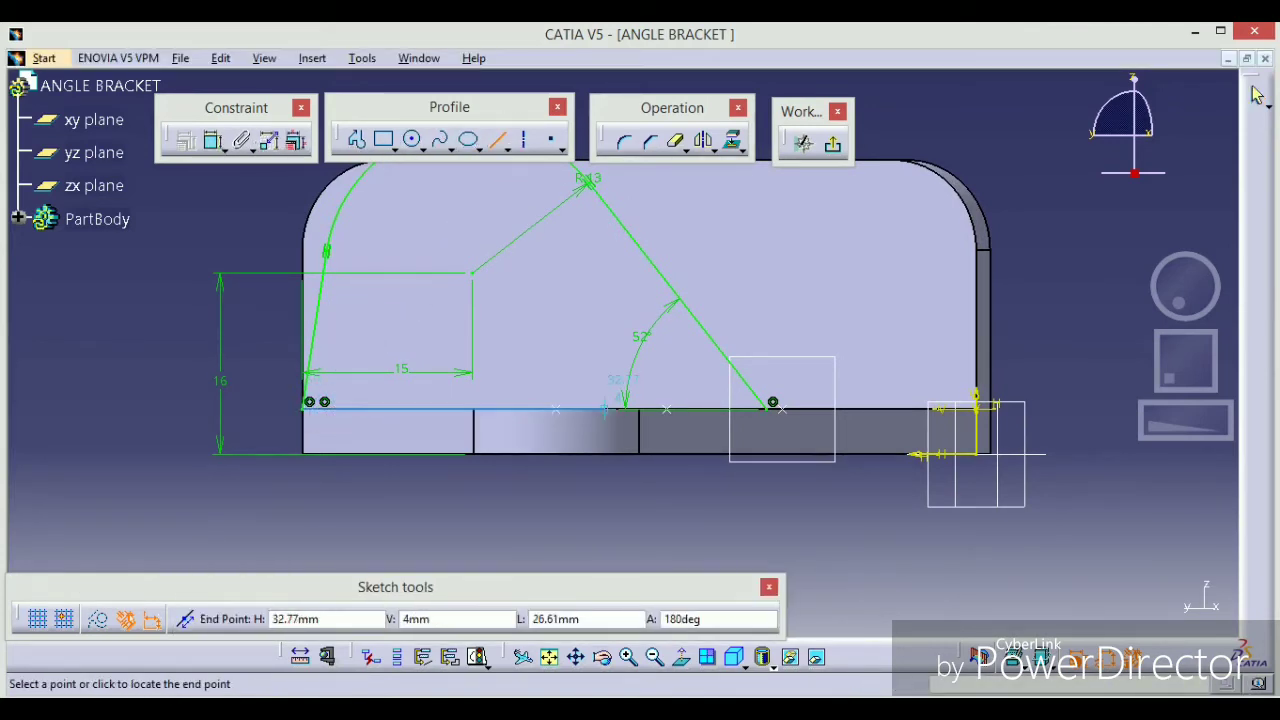
click(780, 415)
click(709, 526)
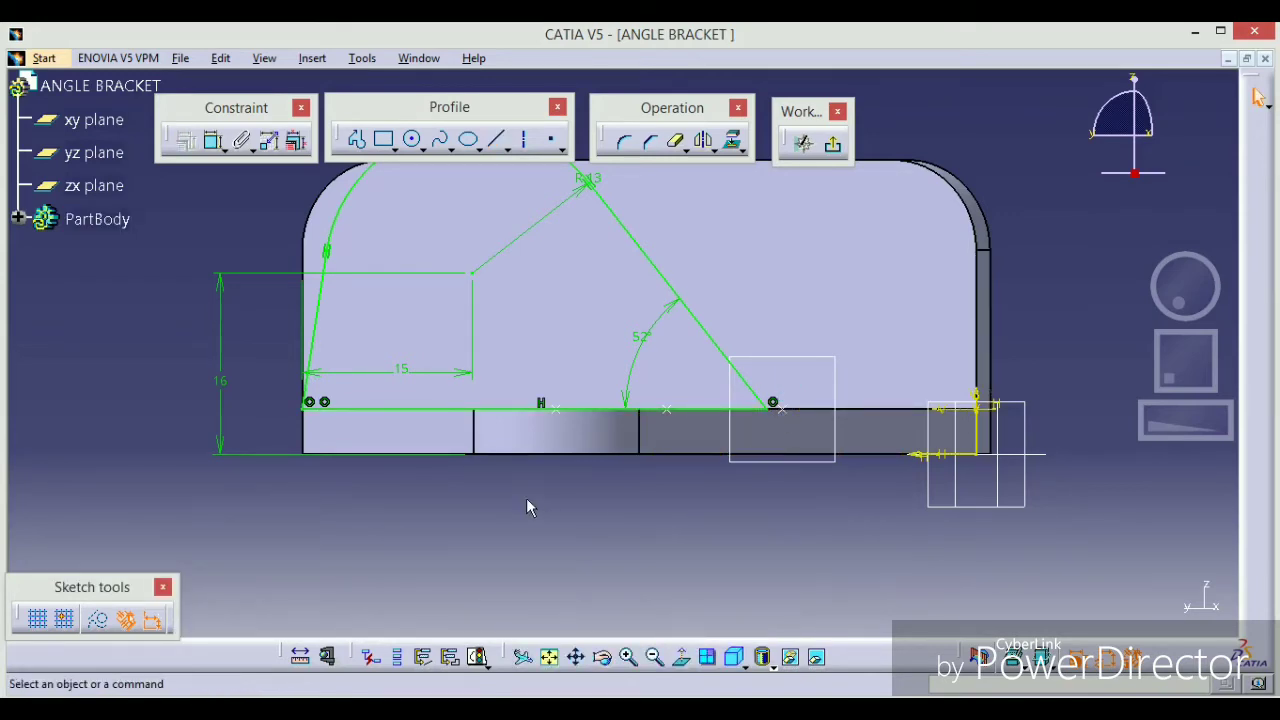
- Reposition the R 13 radius dimension outside the arc in an angled 3D view
mouse_move(526, 508)
ctrl+middle_down()
mouse_move(843, 346)
mouse_move(643, 360)
mouse_move(630, 349)
ctrl+middle_up()
mouse_move(769, 331)
middle_down()
mouse_move(734, 303)
mouse_move(744, 291)
middle_up()
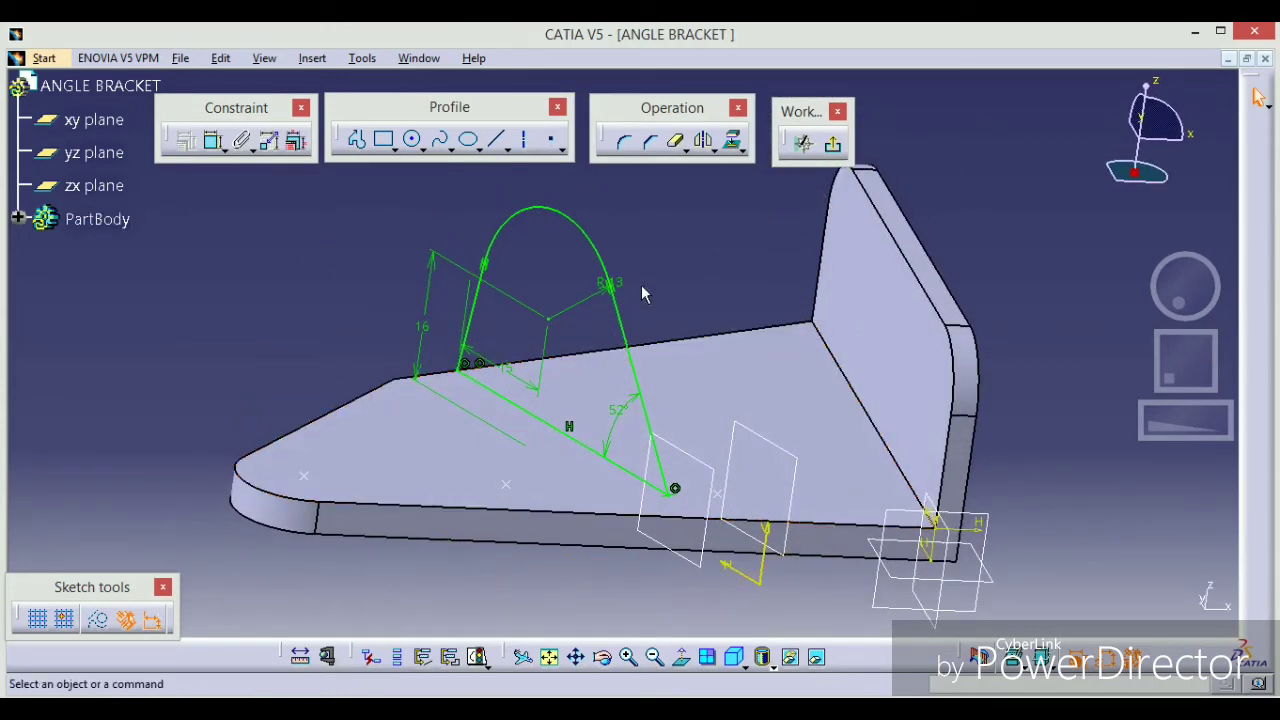
click(605, 276)
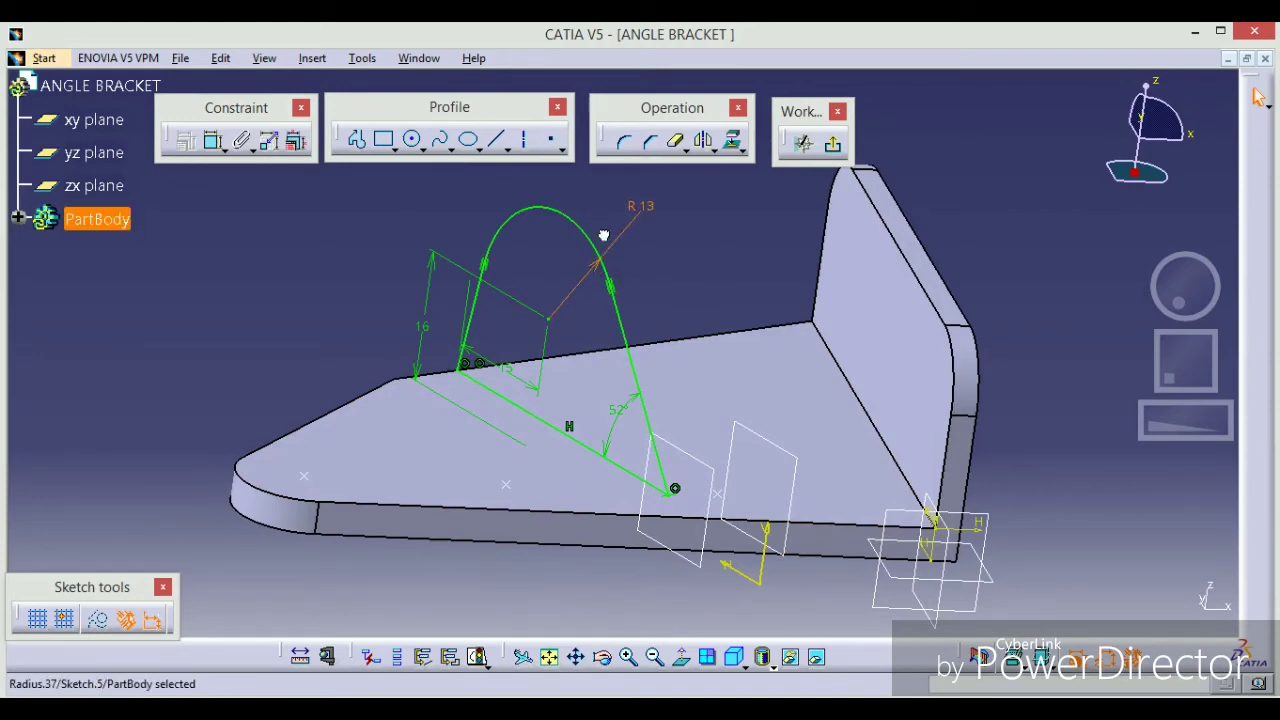
- Exit the closed angular profile sketch and start a pad from it with the extrusion direction reversed
middle_drag(675, 308, 736, 213)
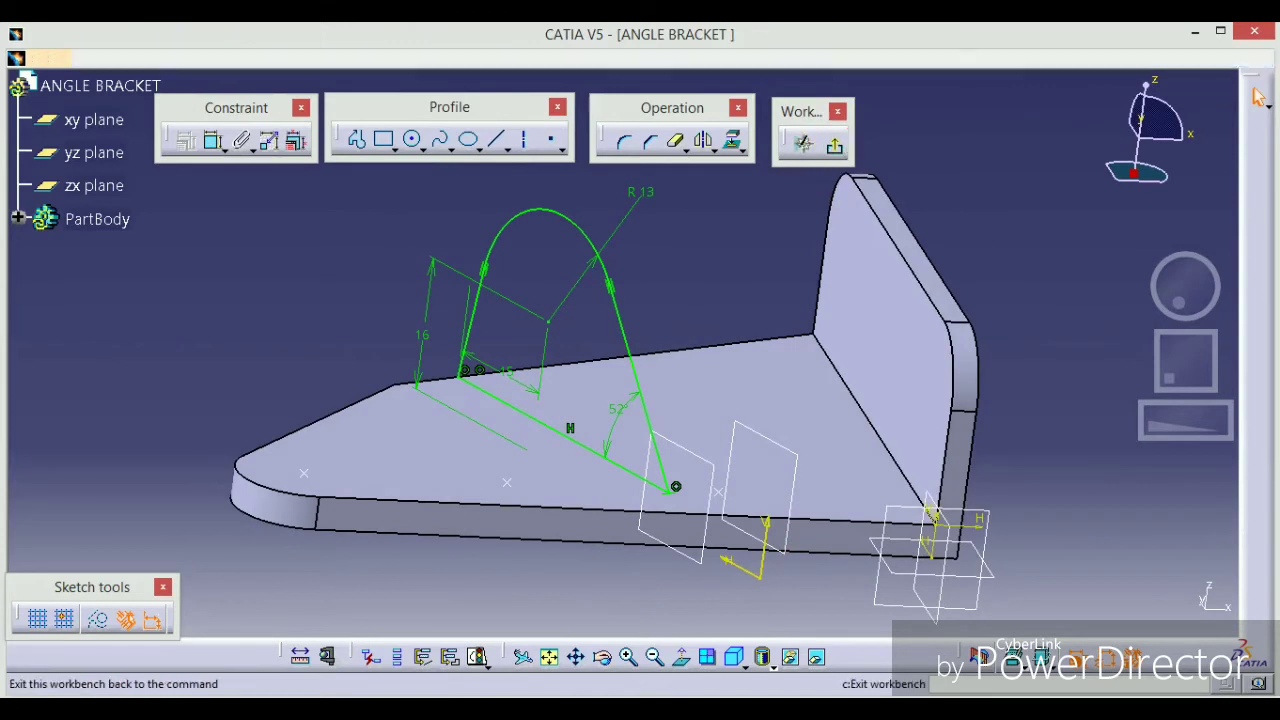
click(833, 145)
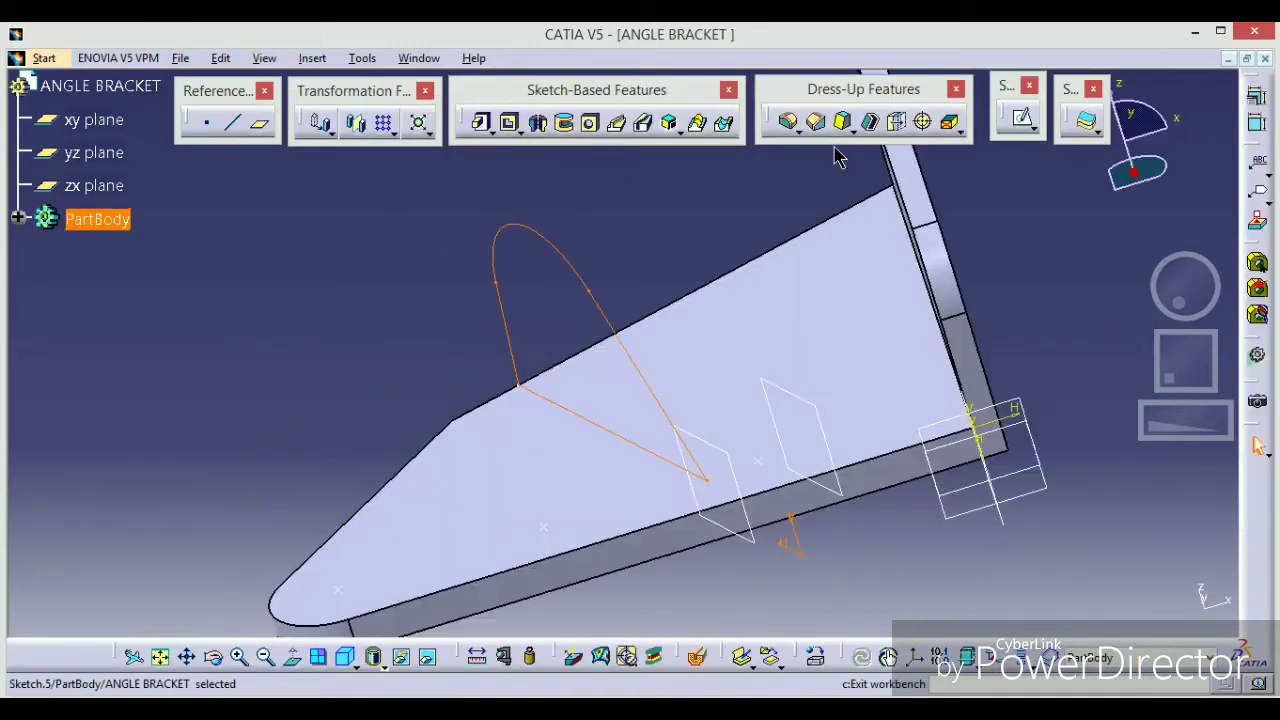
click(484, 140)
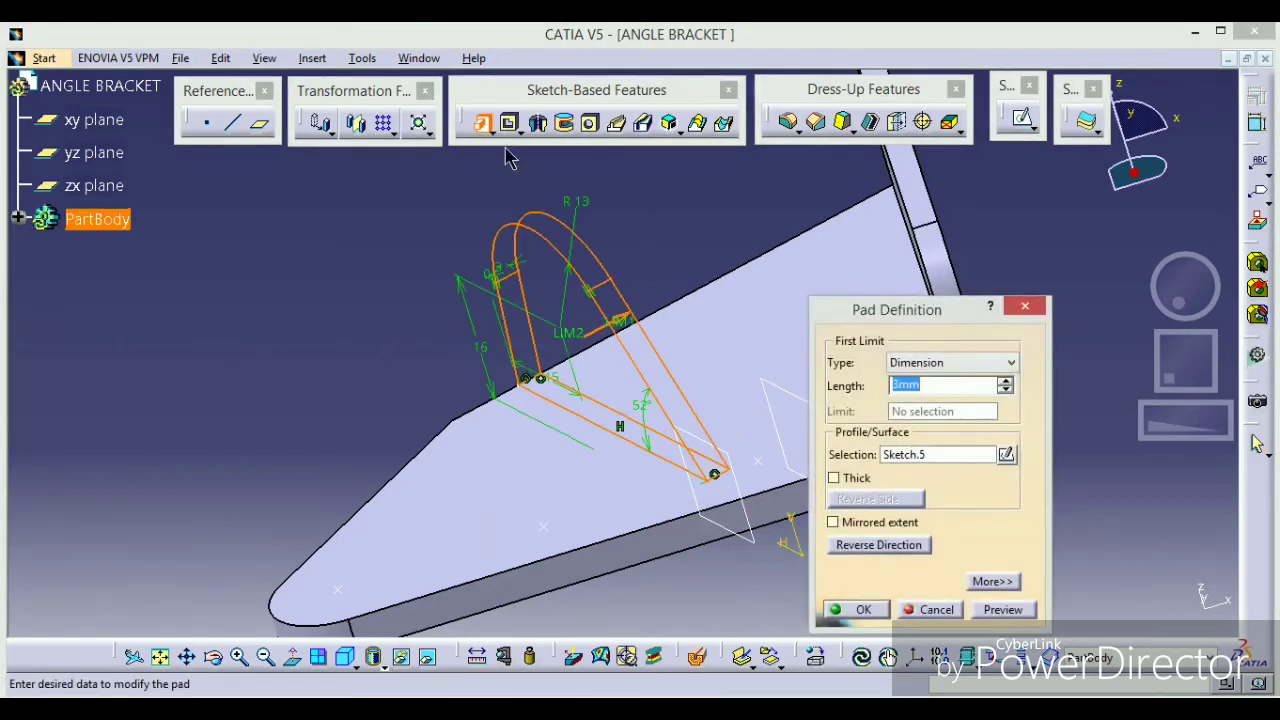
click(626, 320)
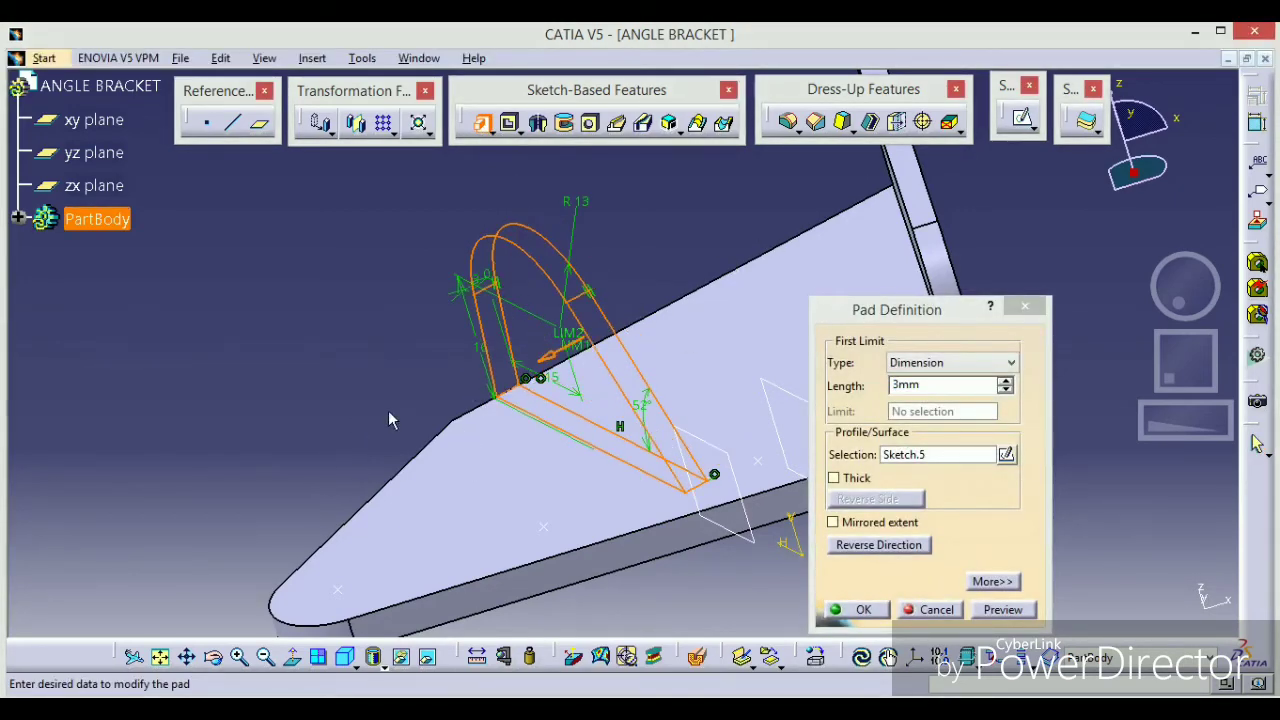
- Look up the rib thickness in the front view of Drawing1 and return to the ANGLE BRACKET part
click(419, 58)
click(450, 204)
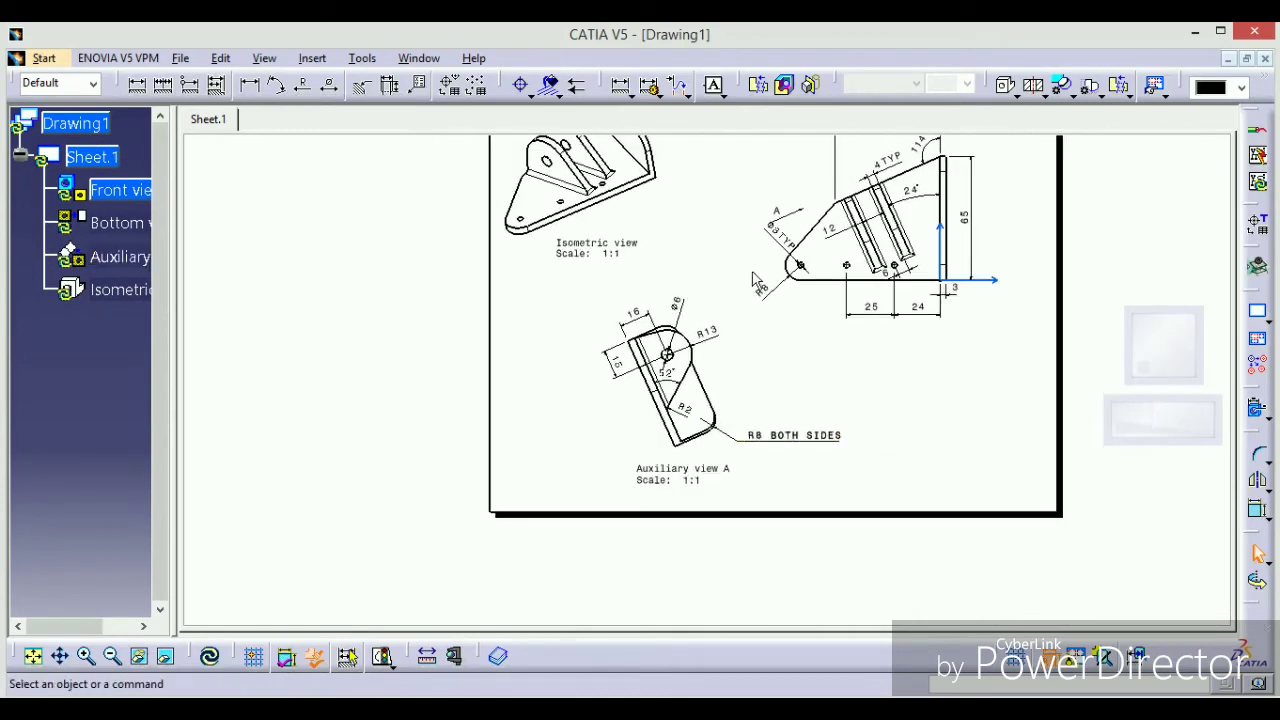
mouse_move(570, 438)
middle_down()
mouse_move(531, 483)
mouse_move(502, 200)
mouse_move(690, 555)
middle_up()
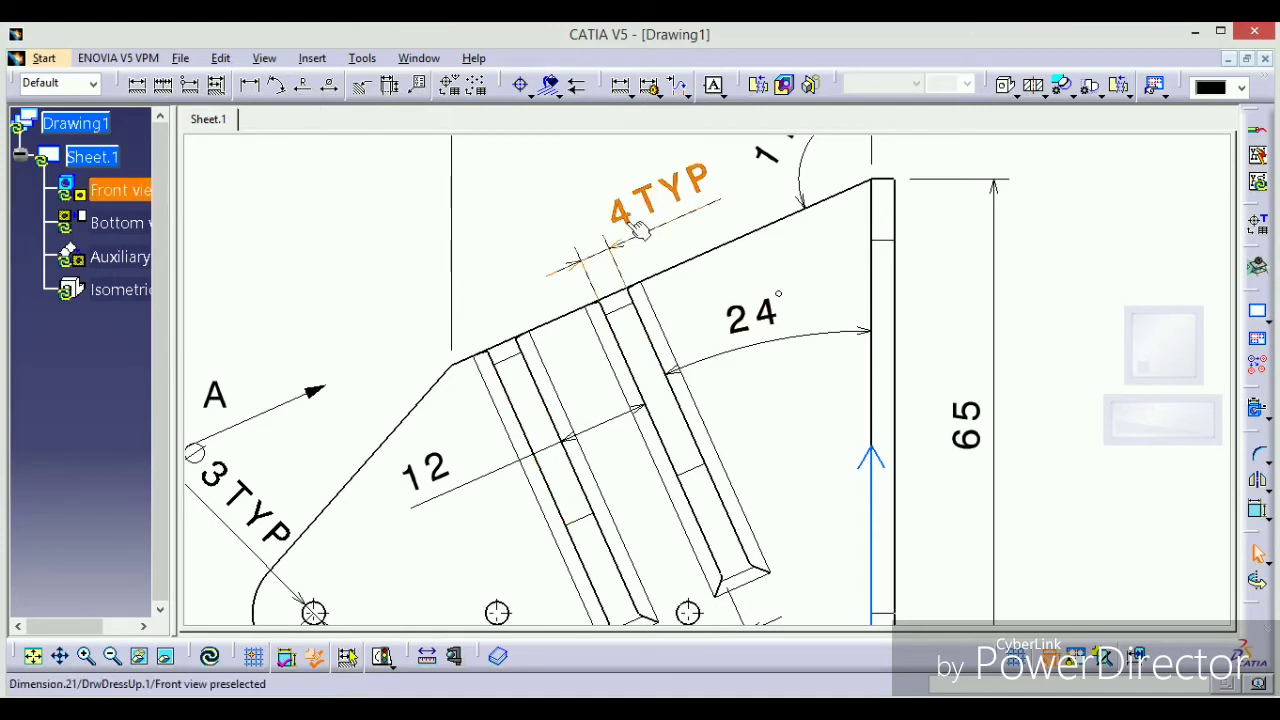
click(418, 58)
click(445, 224)
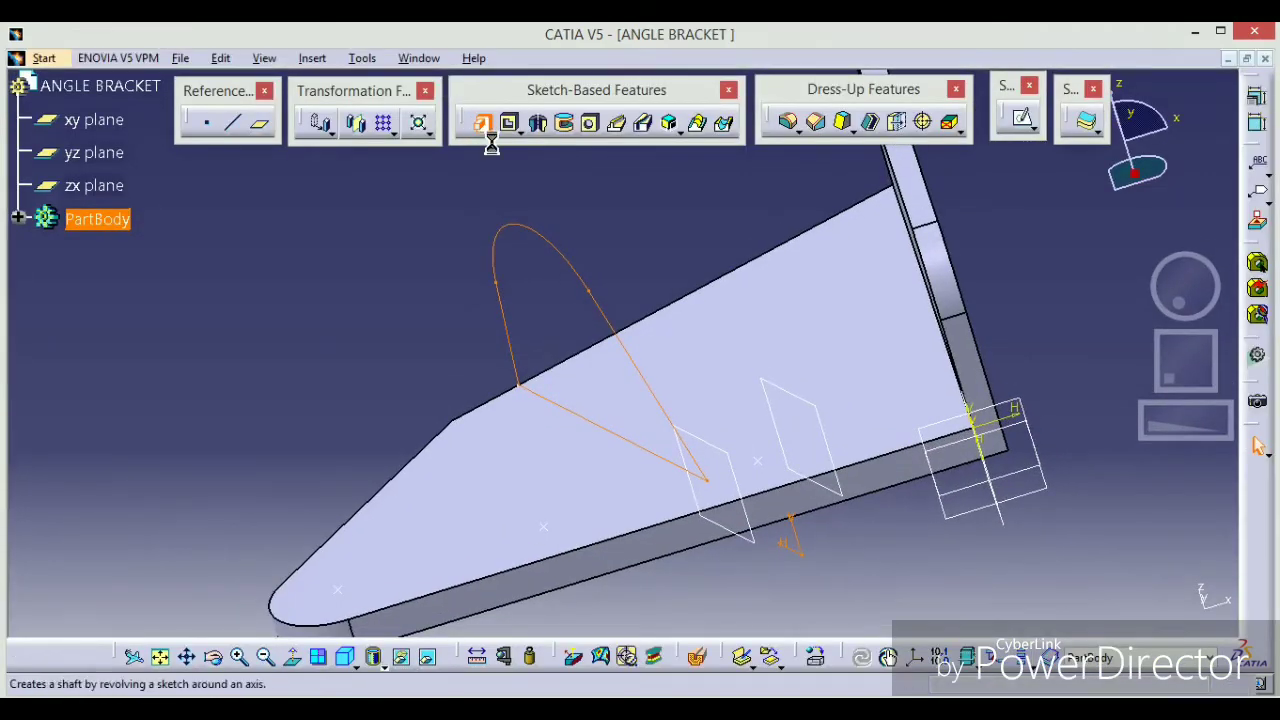
- Pad the closed angular profile 4 mm in the reversed direction, away from the upright flange
click(483, 124)
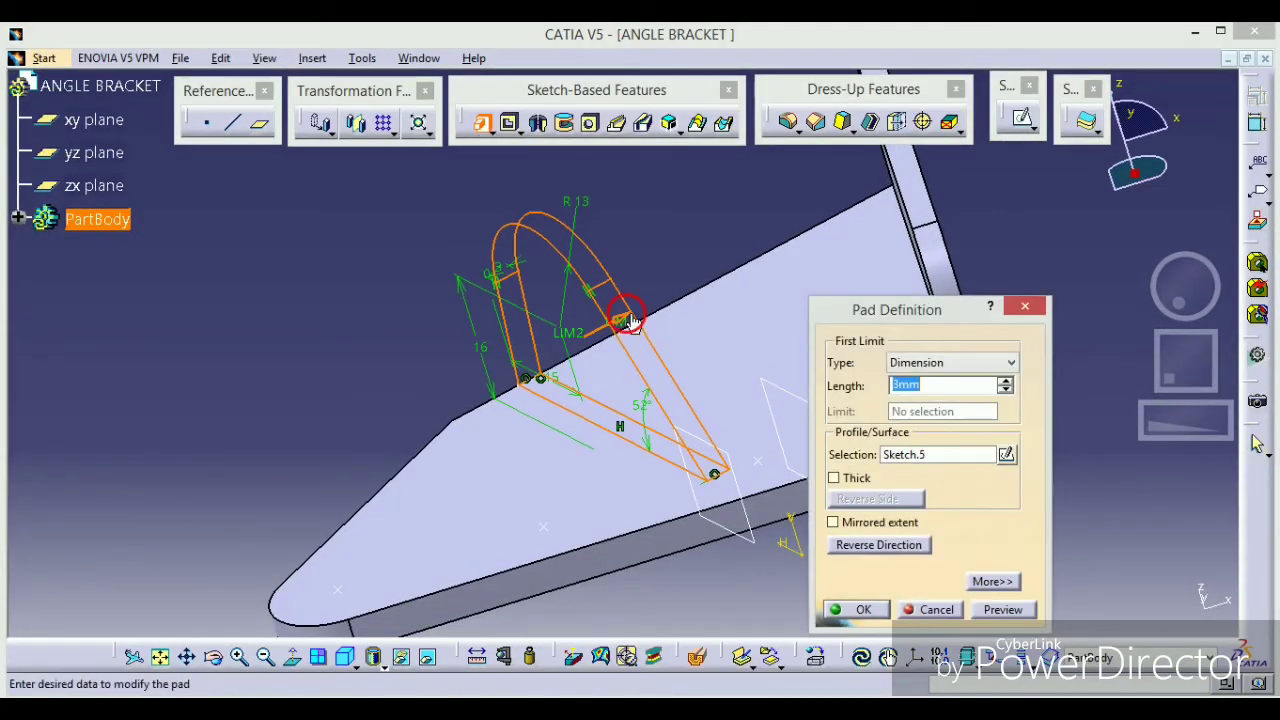
click(626, 319)
click(926, 400)
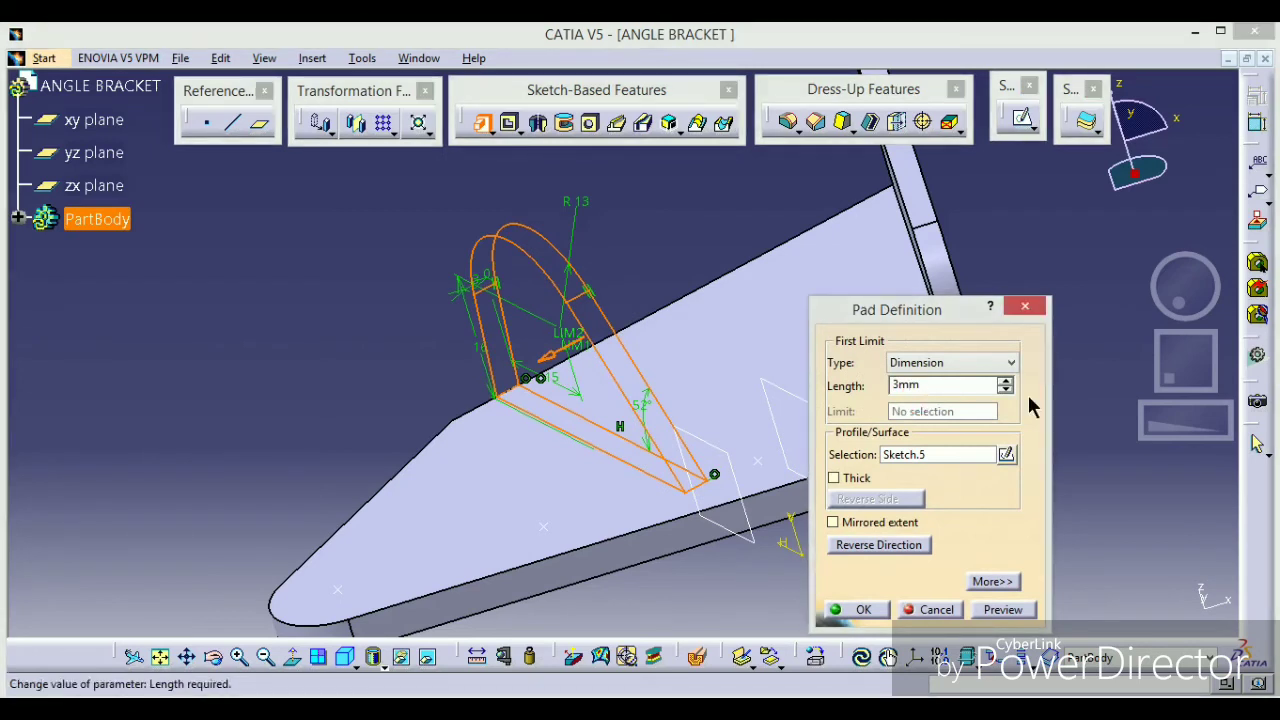
key(BackSpace)
key(BackSpace)
key(BackSpace)
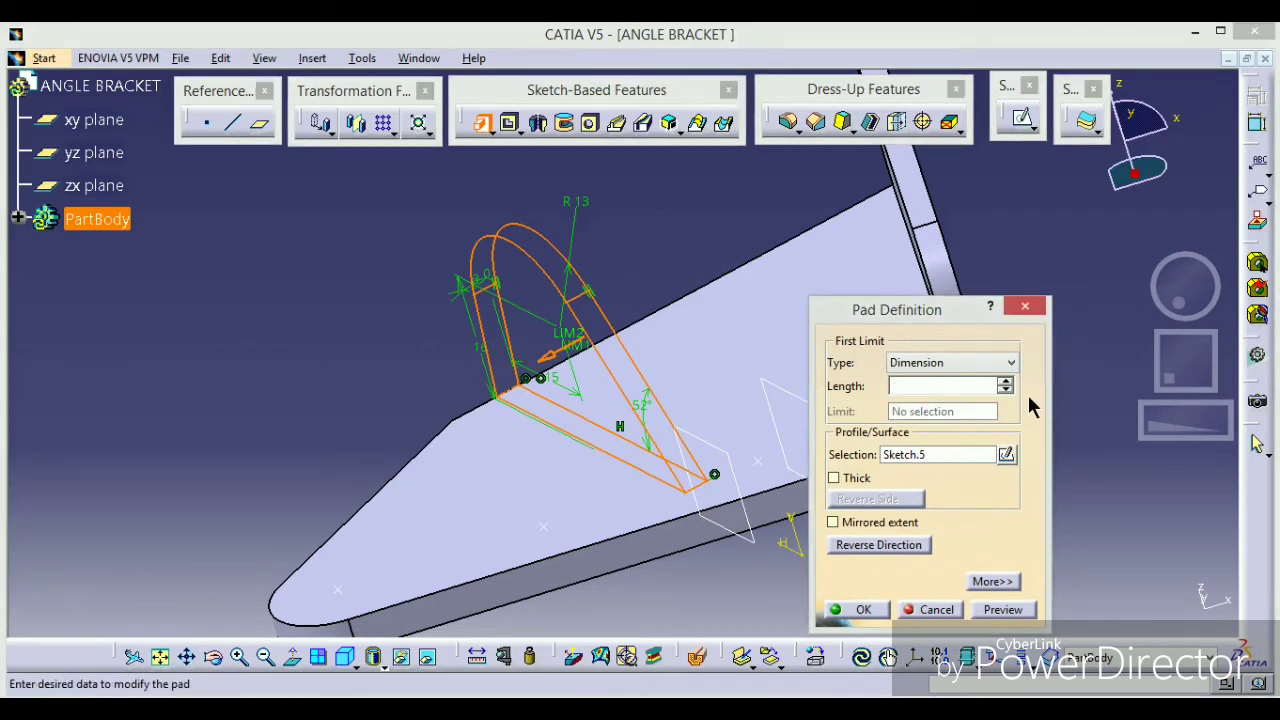
text(4)
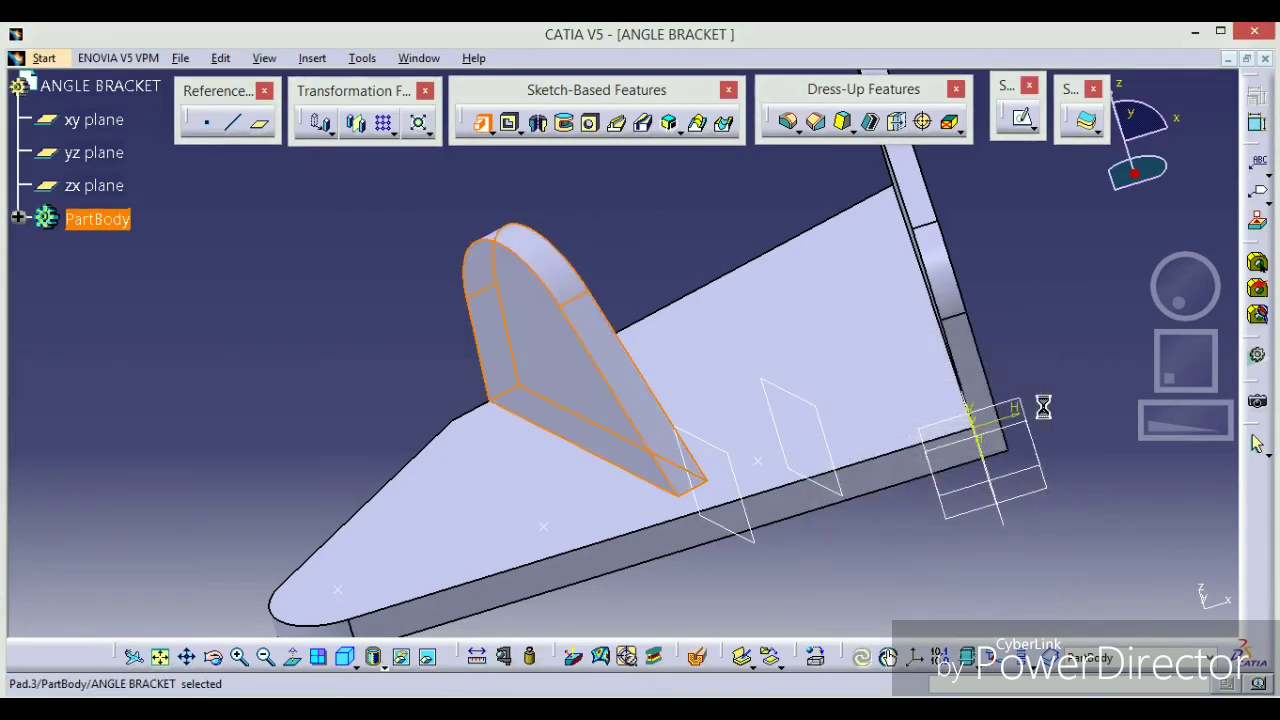
click(312, 408)
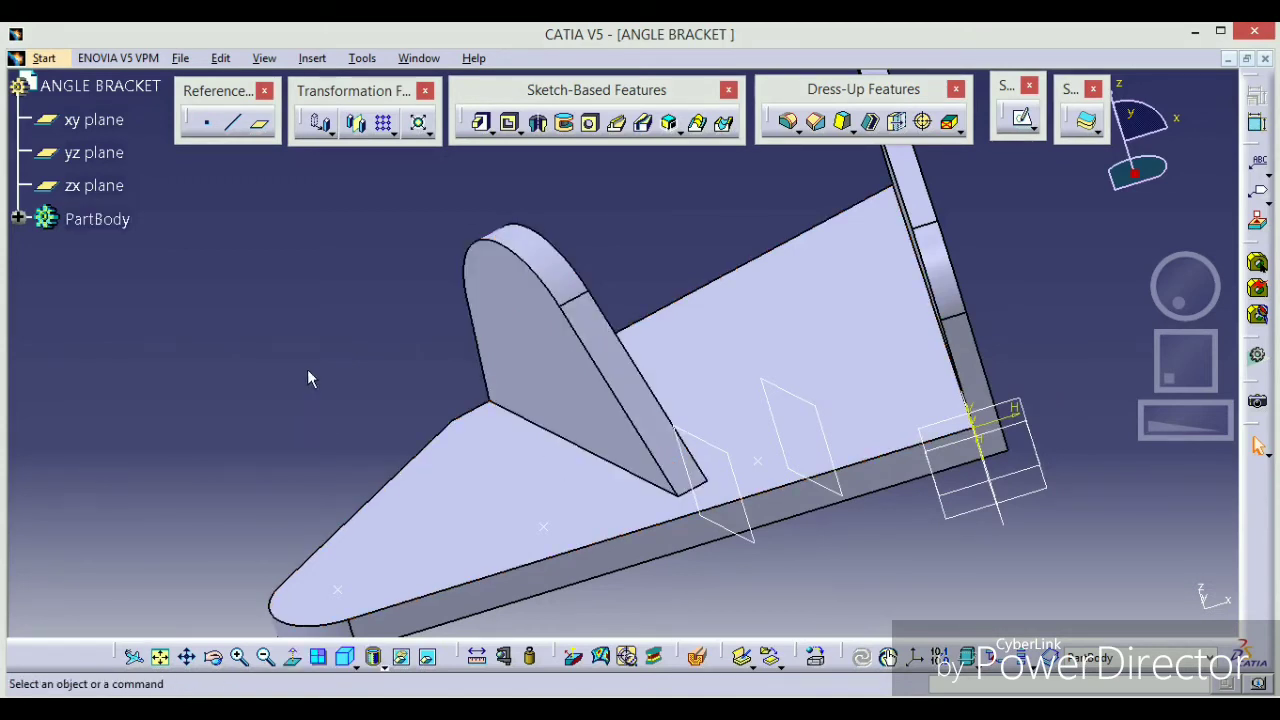
- Open a sketch on the angled plane nearer the upright flange and flip the view to face the rib
click(843, 428)
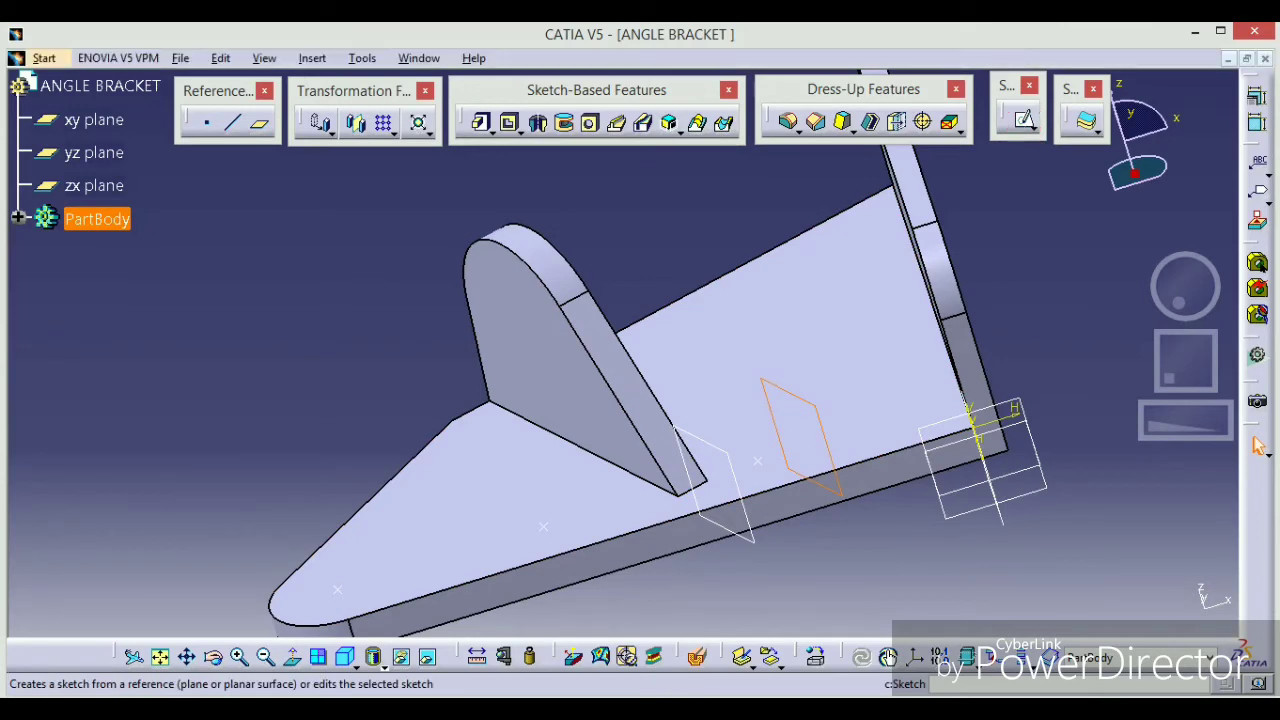
click(1035, 128)
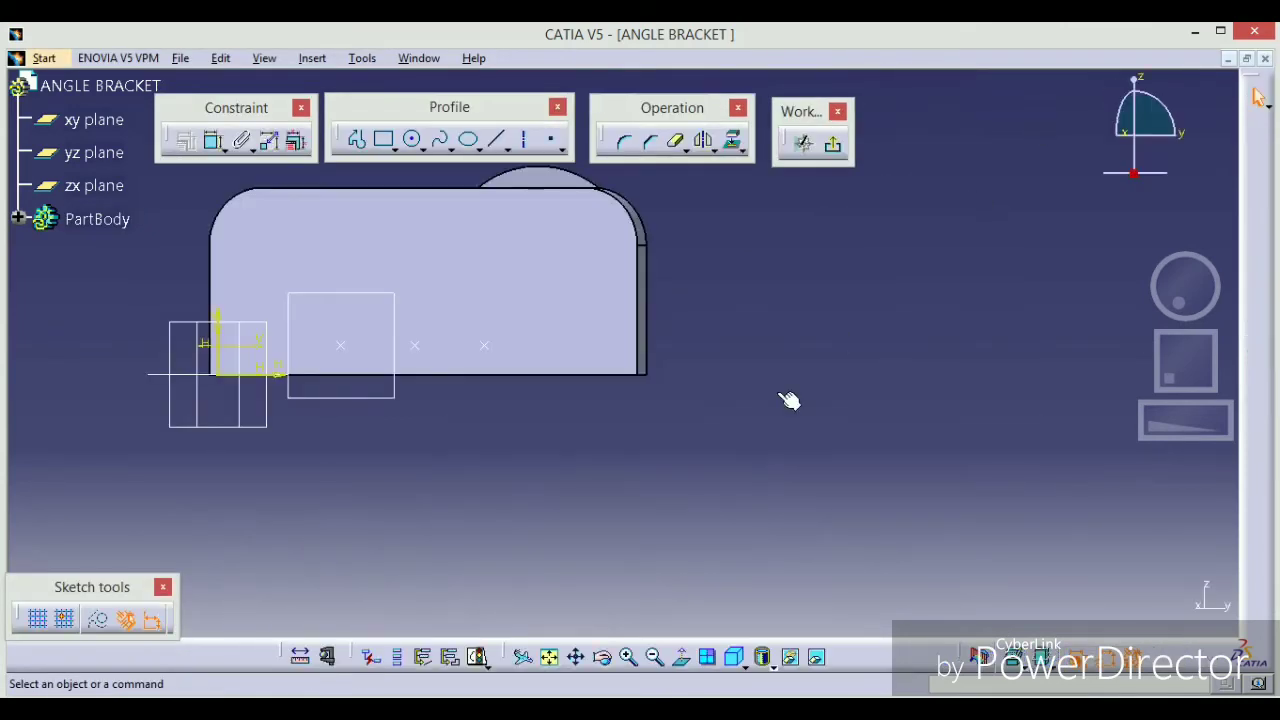
click(681, 658)
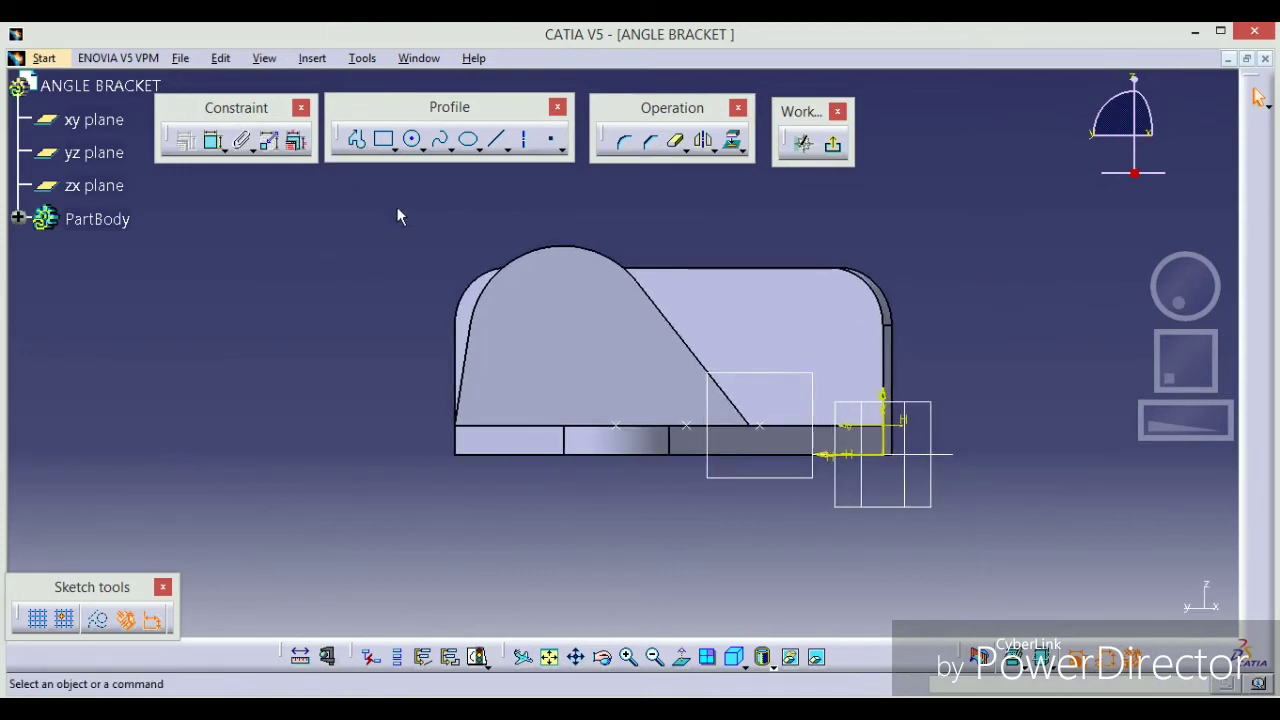
- Project the outline of the rib's outer face onto the sketch plane and exit the sketch
click(735, 141)
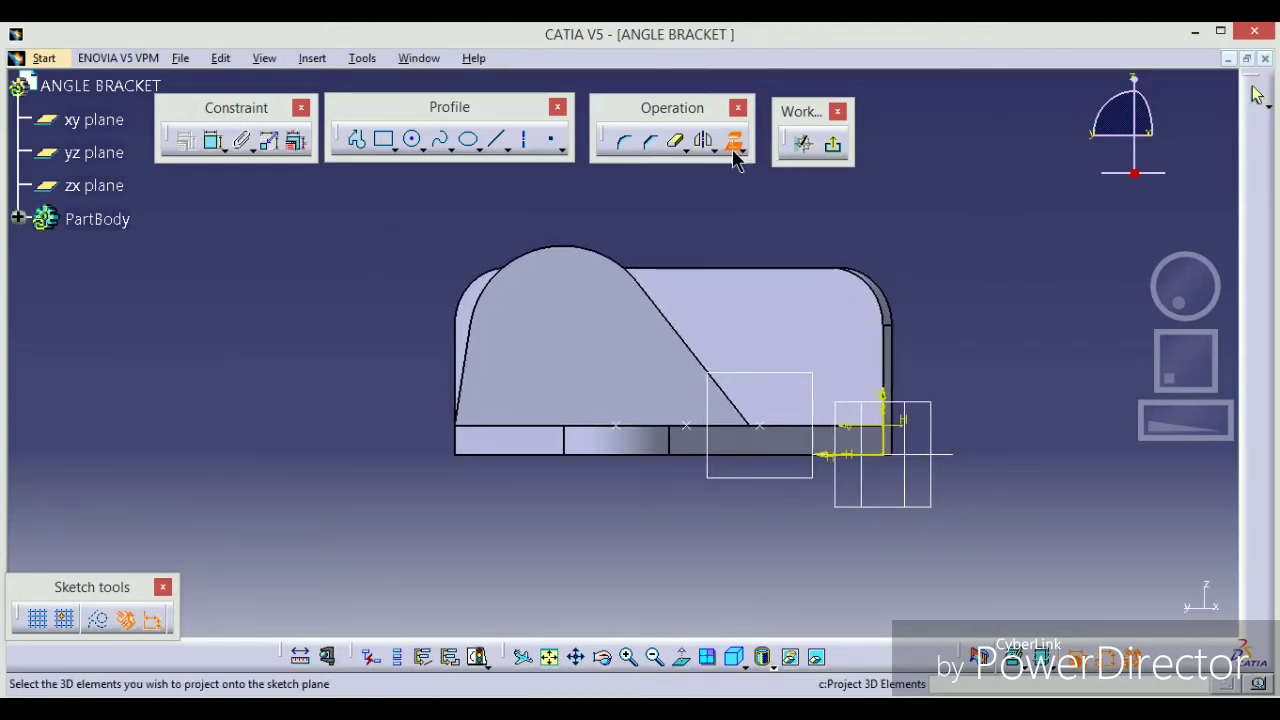
click(586, 325)
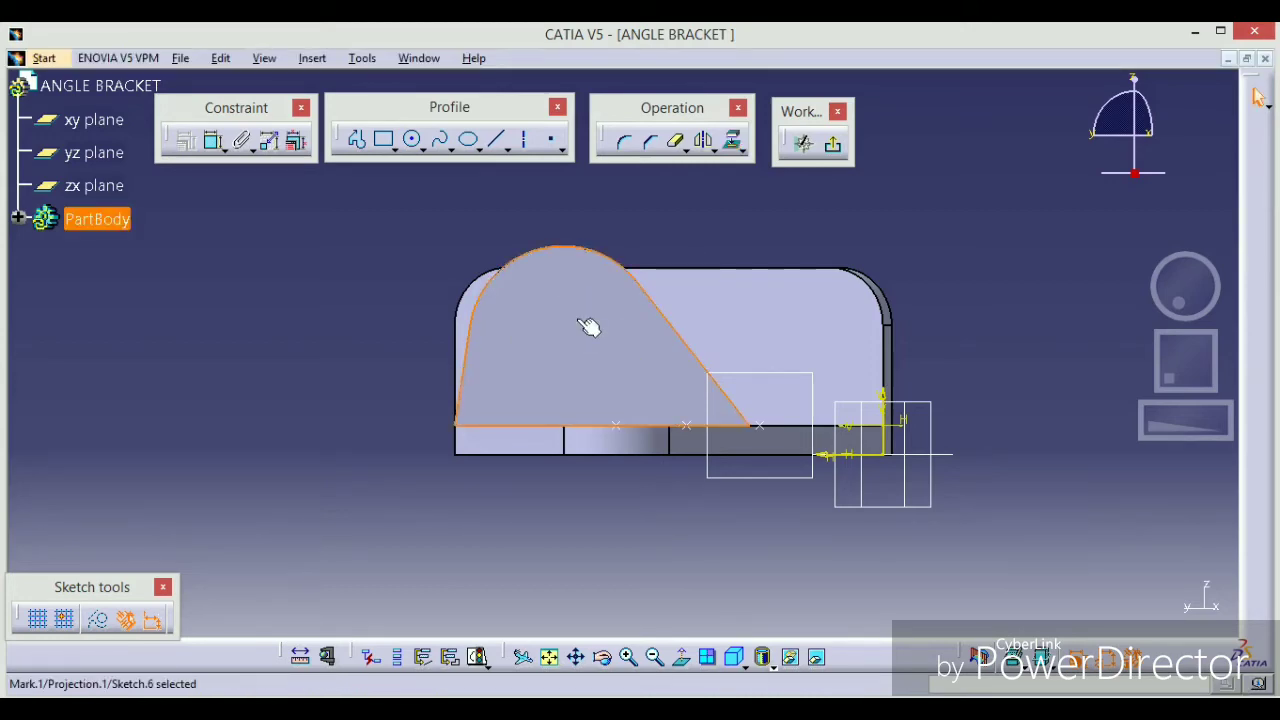
mouse_move(789, 210)
middle_down()
mouse_move(694, 286)
mouse_move(514, 366)
mouse_move(568, 391)
middle_up()
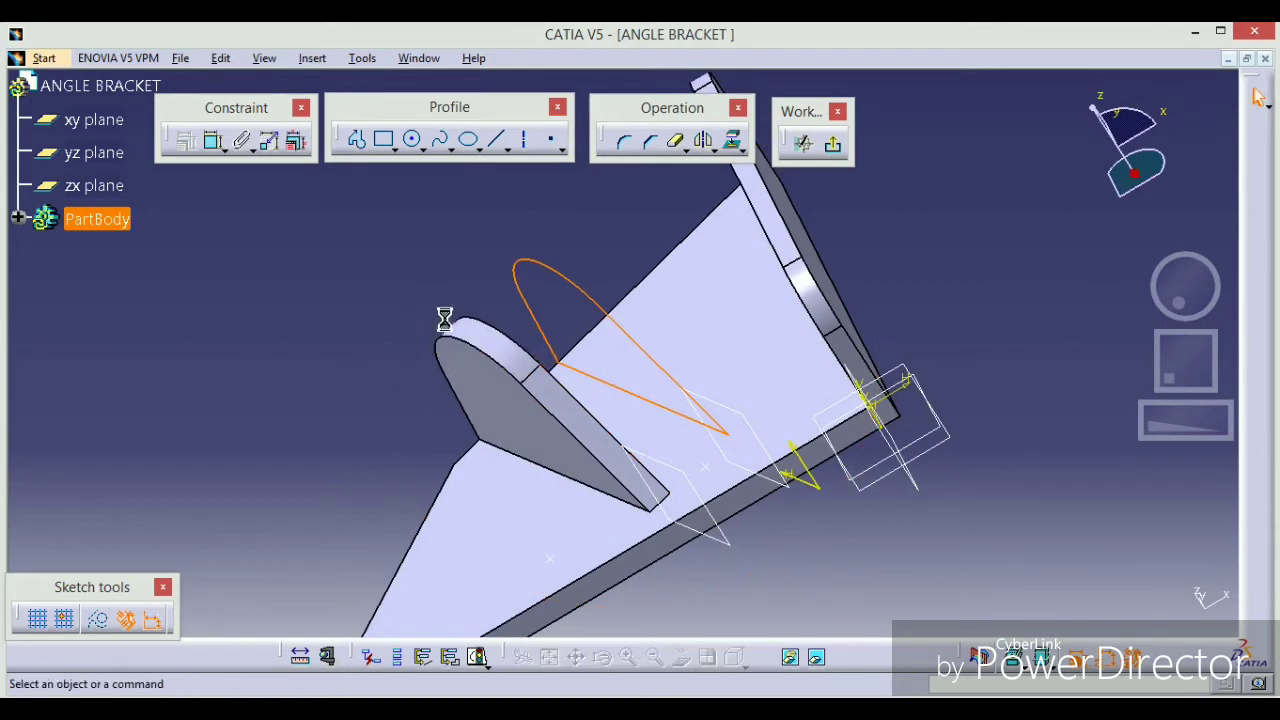
click(550, 300)
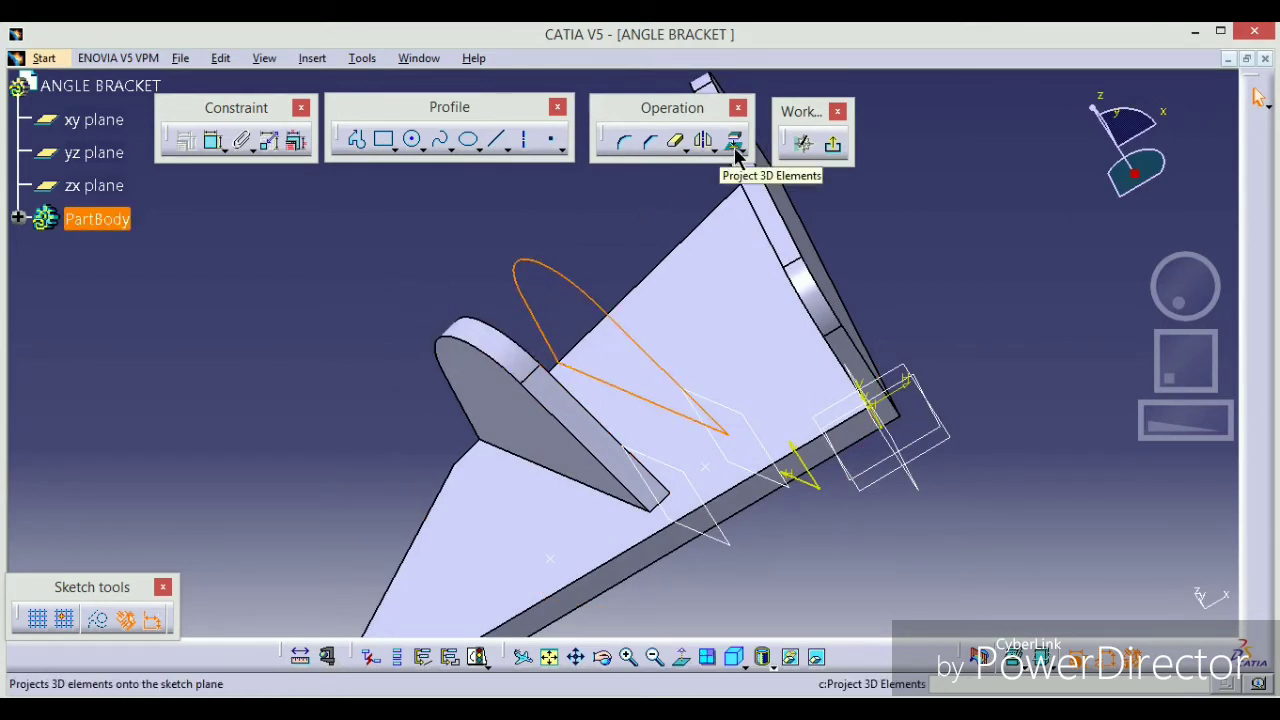
click(832, 144)
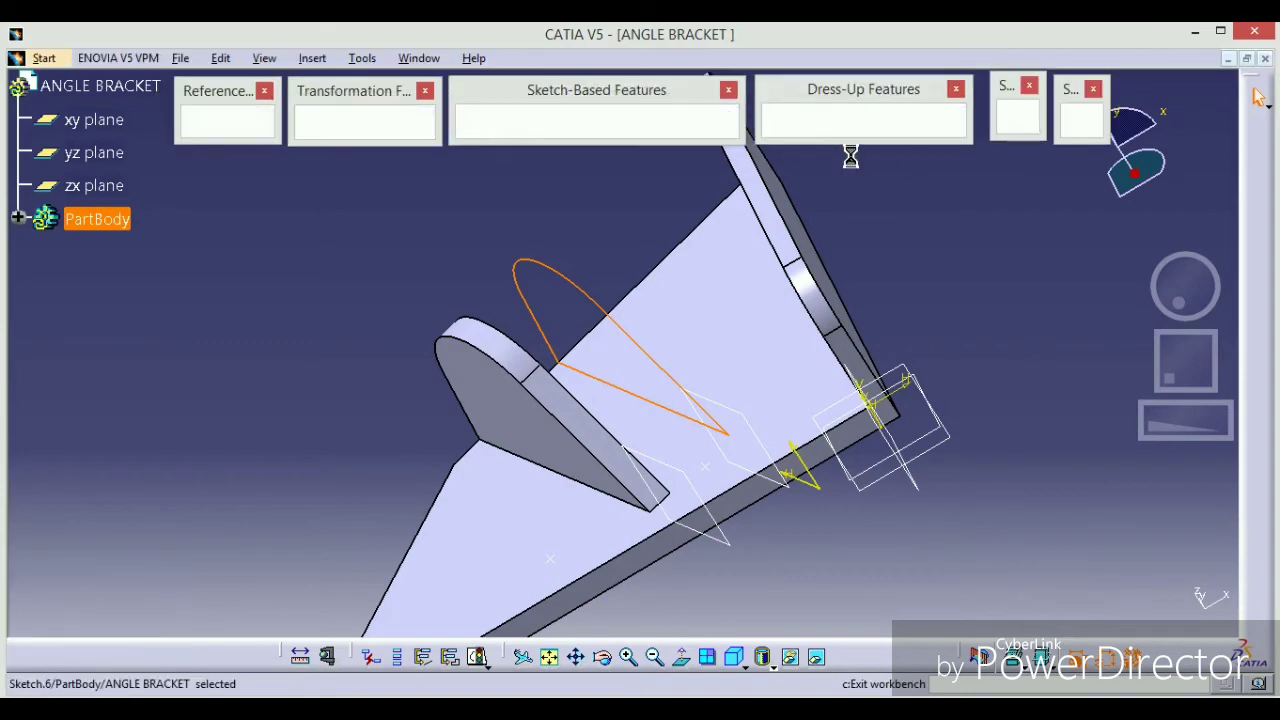